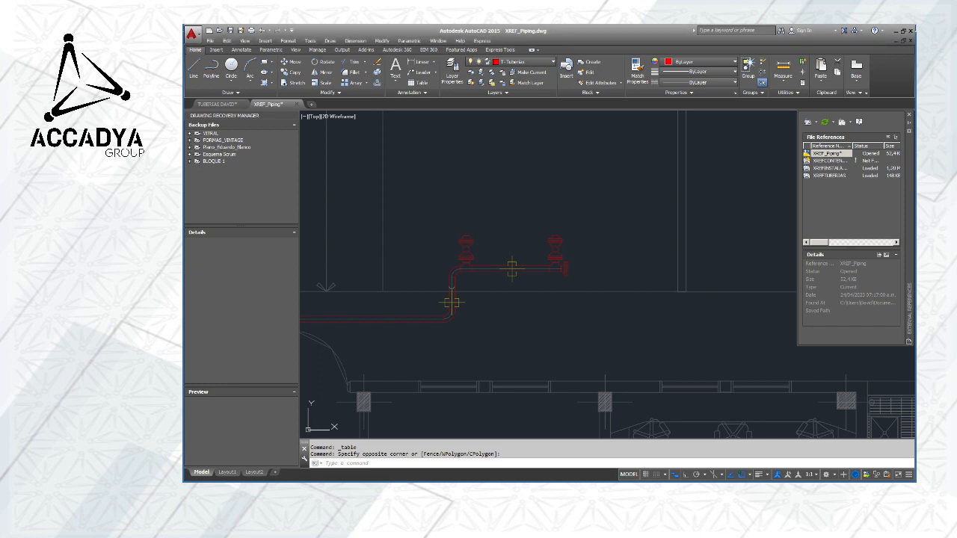
# Examine the red piping run with its two valves and its location relative to the building plan
pyautogui.moveTo(427, 262); pyautogui.dragTo(394, 252, button='middle')
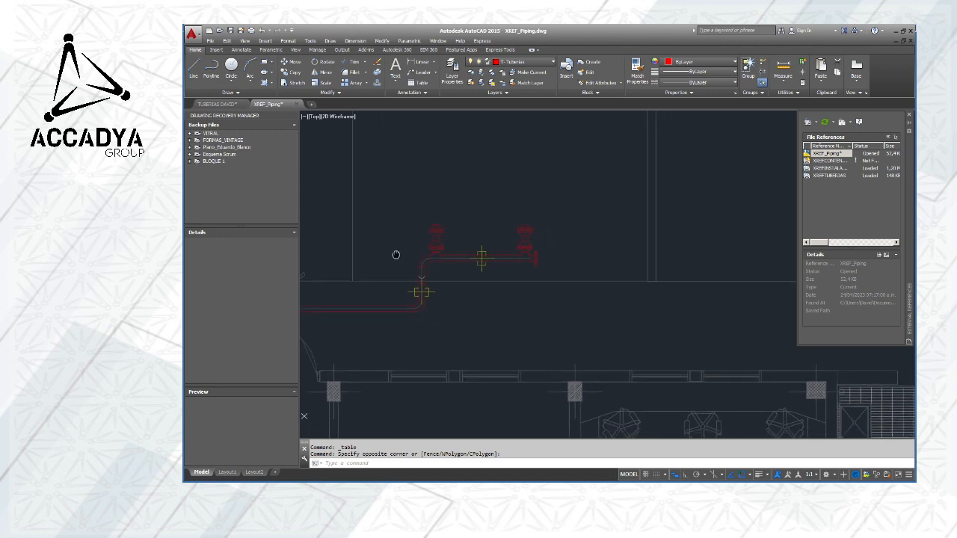
pyautogui.scroll(2, 462, 257)
pyautogui.moveTo(485, 265)
pyautogui.mouseDown(button='middle')
pyautogui.moveTo(548, 259)
pyautogui.moveTo(525, 240)
pyautogui.mouseUp(button='middle')
pyautogui.scroll(1, 525, 240)
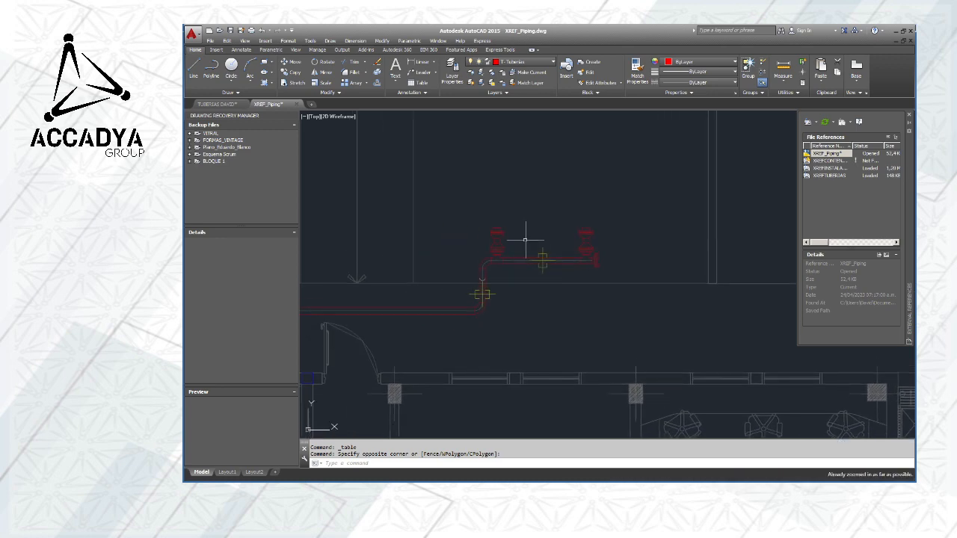
pyautogui.click(526, 240)
pyautogui.click(526, 236)
pyautogui.scroll(1, 514, 239)
pyautogui.scroll(-8, 515, 239)
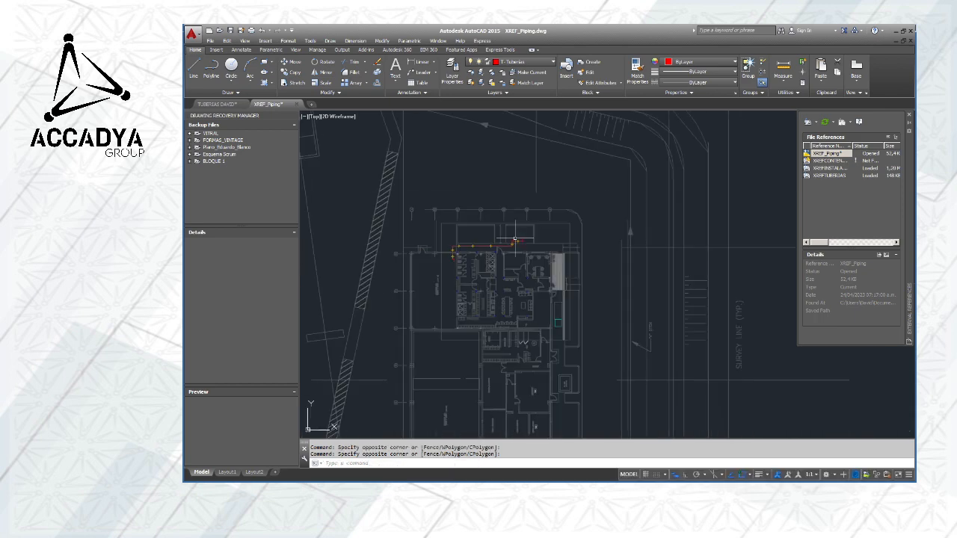
pyautogui.scroll(10, 516, 240)
pyautogui.moveTo(519, 241)
pyautogui.mouseDown(button='middle')
pyautogui.moveTo(553, 248)
pyautogui.moveTo(586, 217)
pyautogui.moveTo(517, 198)
pyautogui.moveTo(517, 226)
pyautogui.mouseUp(button='middle')
pyautogui.scroll(1, 481, 241)
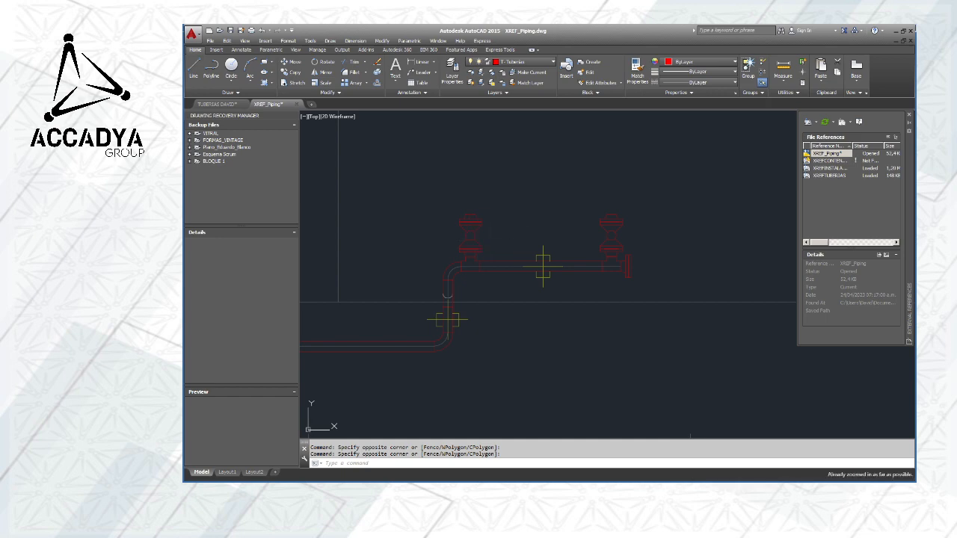
pyautogui.moveTo(425, 217); pyautogui.dragTo(432, 192, button='middle')
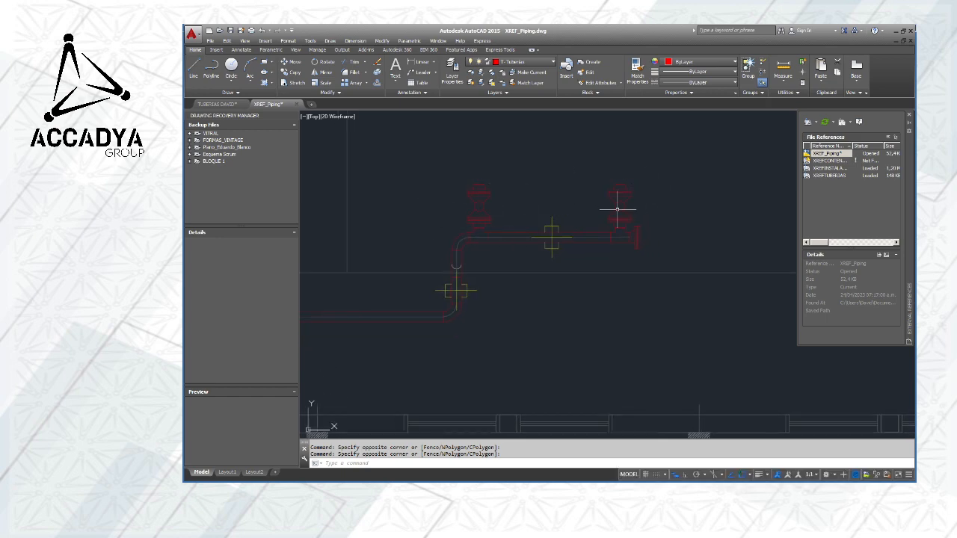
# Attach the XREFCONTENEDORES drawing as an external reference with insertion point 0,0,0
pyautogui.click(808, 122)
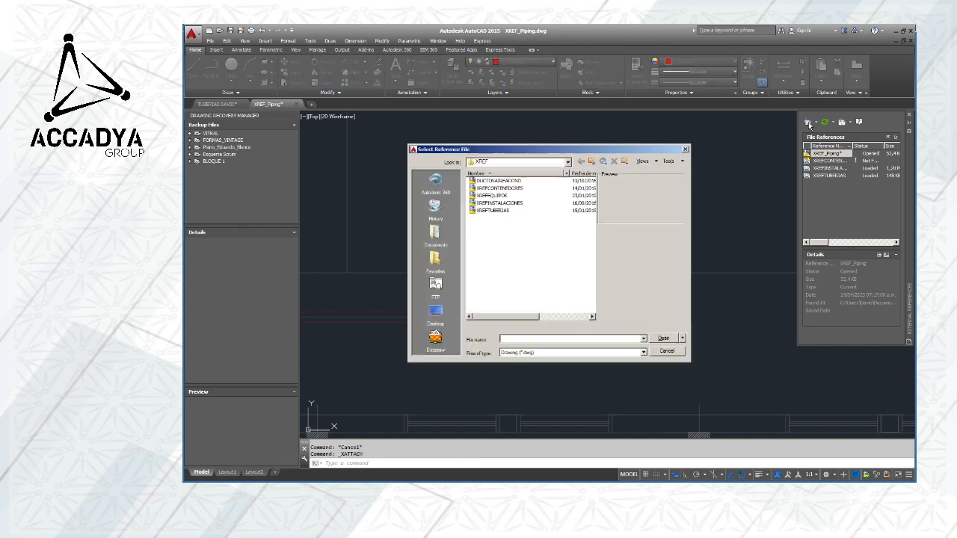
pyautogui.click(496, 189)
pyautogui.click(663, 338)
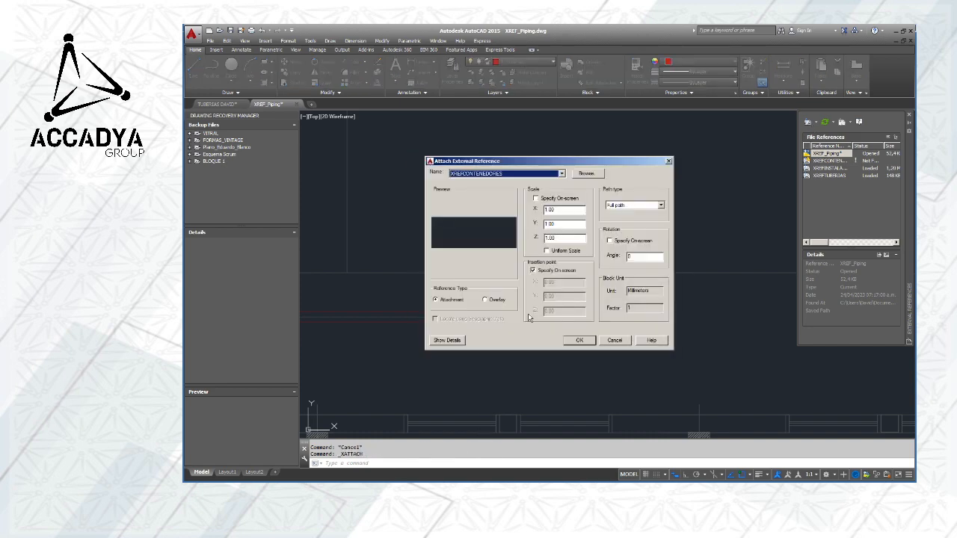
pyautogui.click(578, 341)
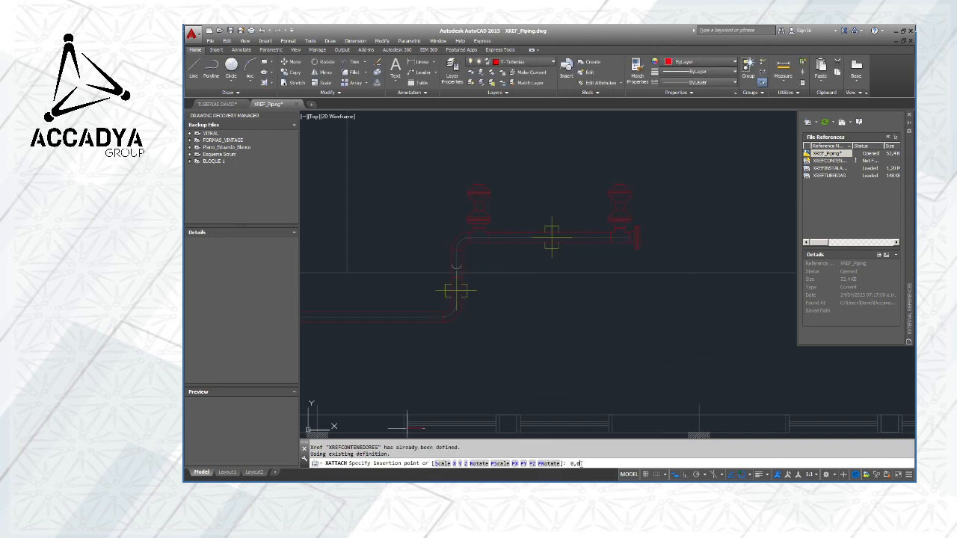
pyautogui.press('Return')
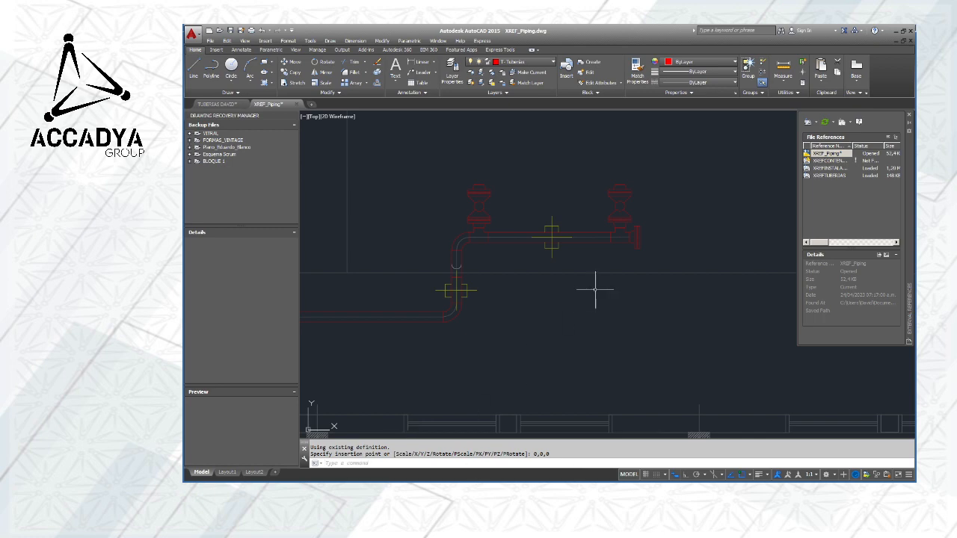
# Try to reload the XREFCONTENEDORES reference from the list of file references
pyautogui.scroll(-5, 635, 224)
pyautogui.scroll(5, 635, 227)
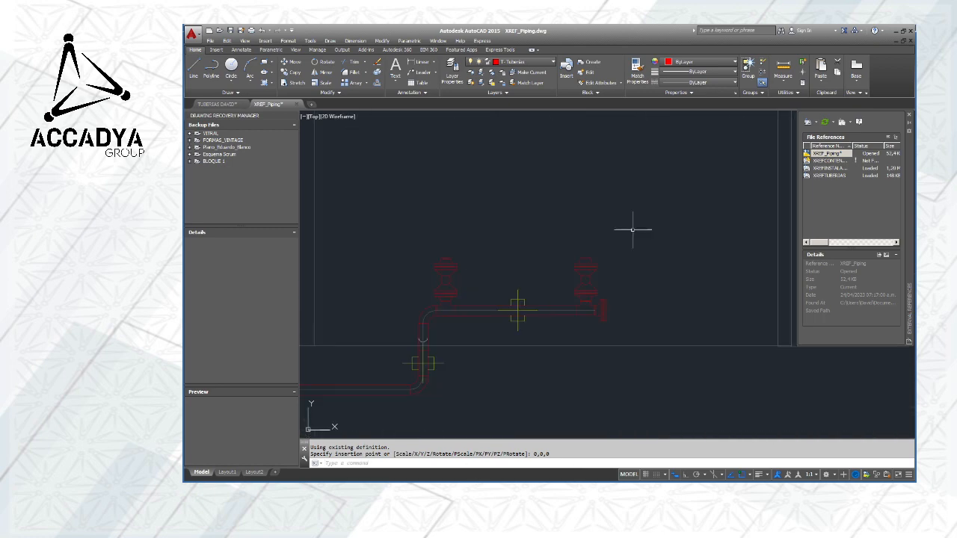
pyautogui.moveTo(564, 252)
pyautogui.mouseDown(button='middle')
pyautogui.moveTo(690, 202)
pyautogui.moveTo(532, 344)
pyautogui.moveTo(566, 290)
pyautogui.mouseUp(button='middle')
pyautogui.scroll(-3, 546, 179)
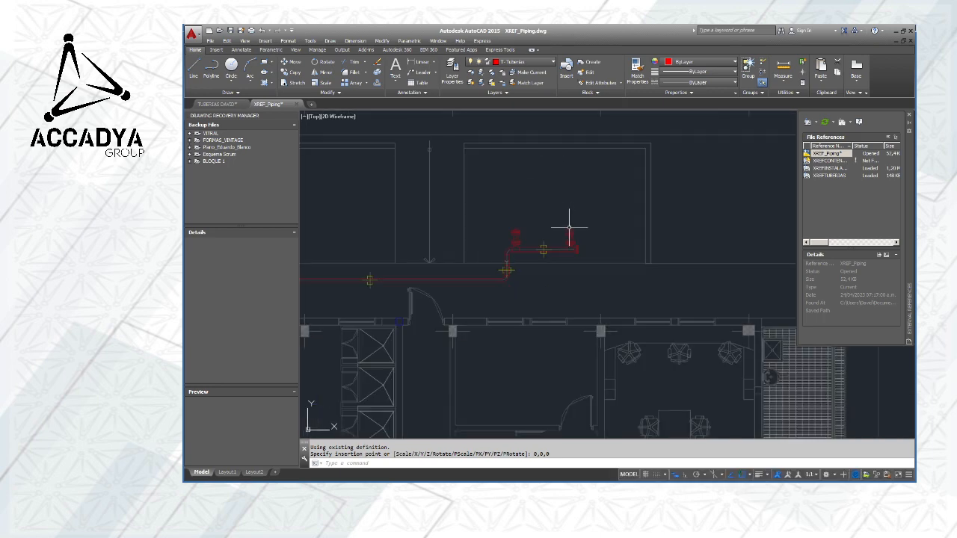
pyautogui.click(827, 161)
pyautogui.rightClick(826, 161)
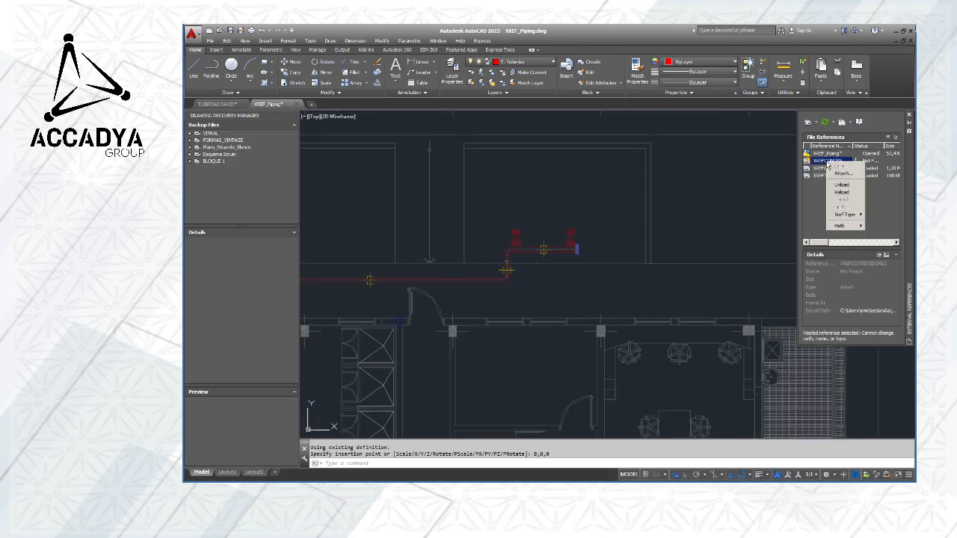
pyautogui.click(841, 192)
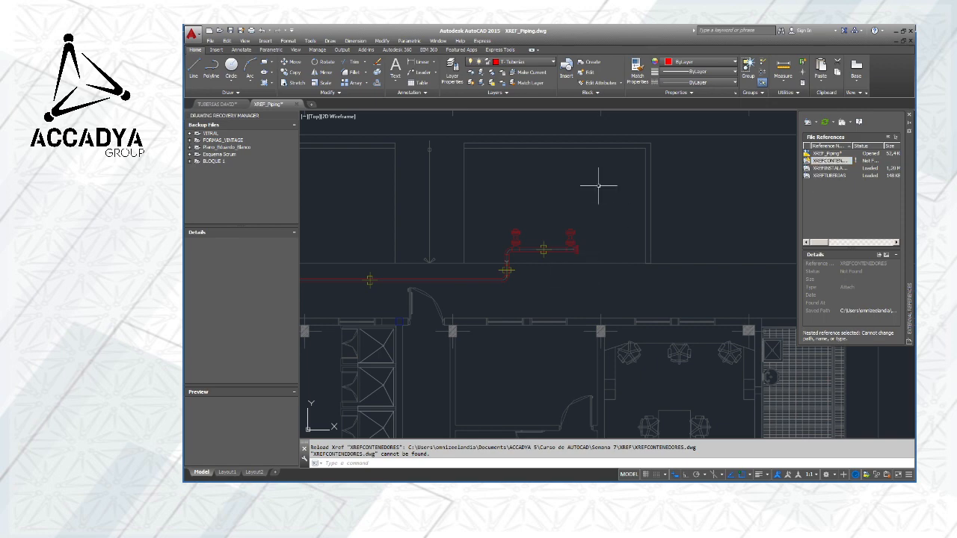
# Attach XREFCONTENEDORES again, picking it from the XREF folder inside Piping Layout, with insertion point 0,0,0
pyautogui.click(808, 122)
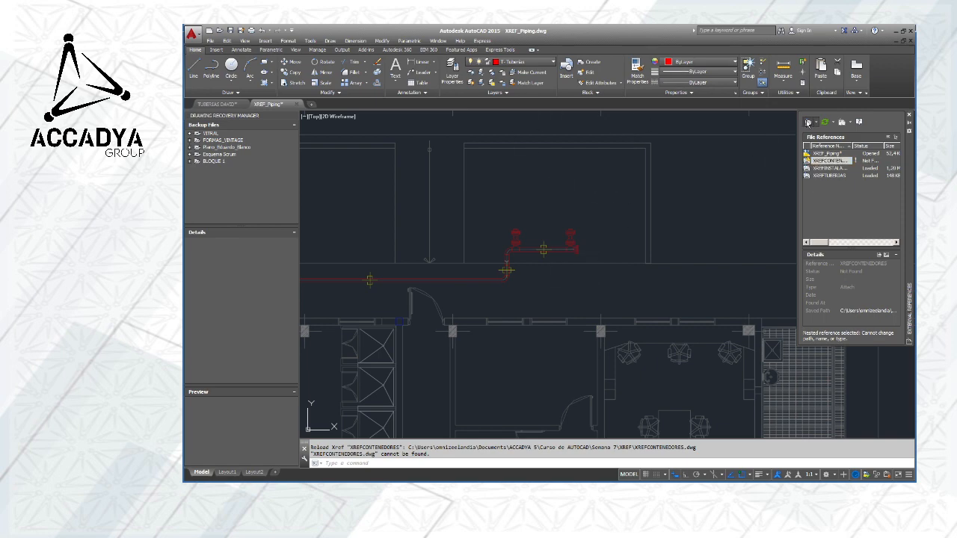
pyautogui.click(527, 165)
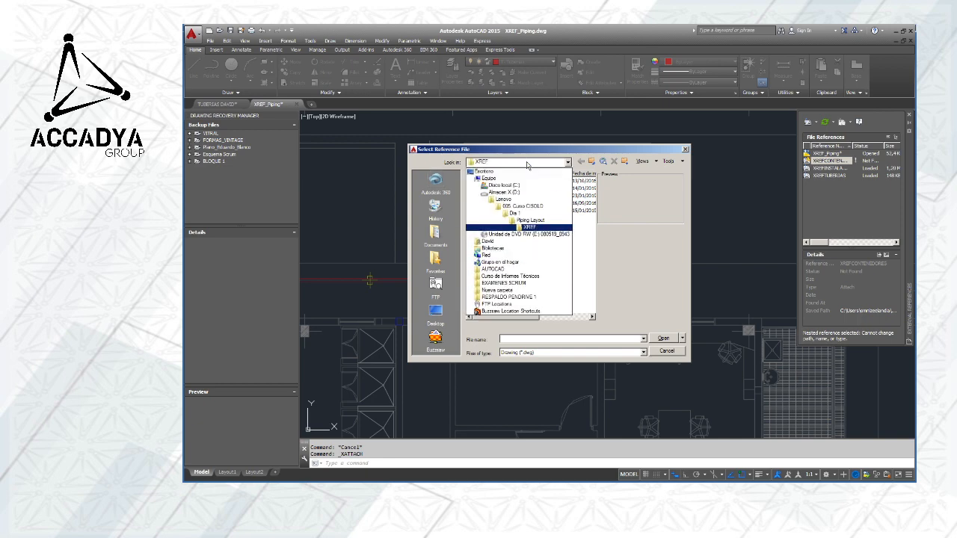
pyautogui.click(524, 223)
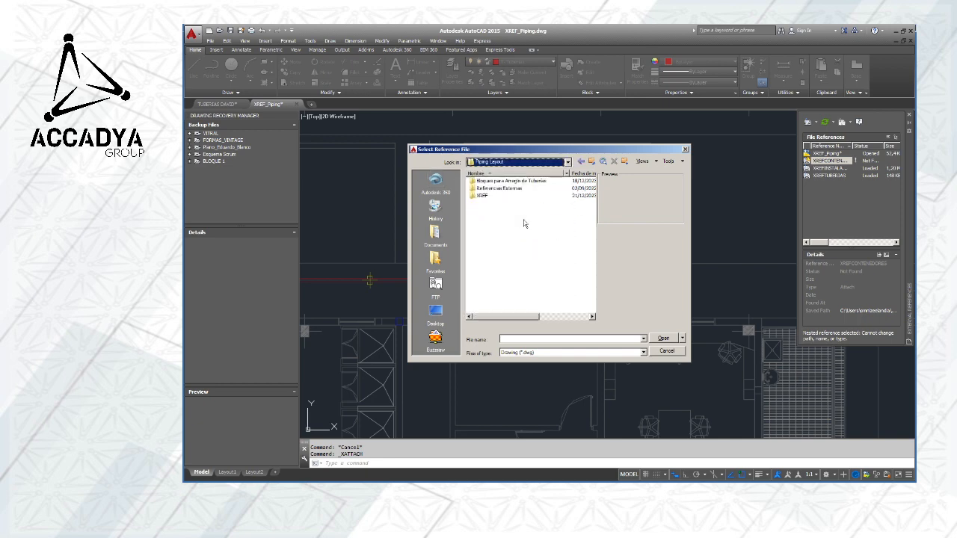
pyautogui.doubleClick(485, 197)
pyautogui.click(494, 188)
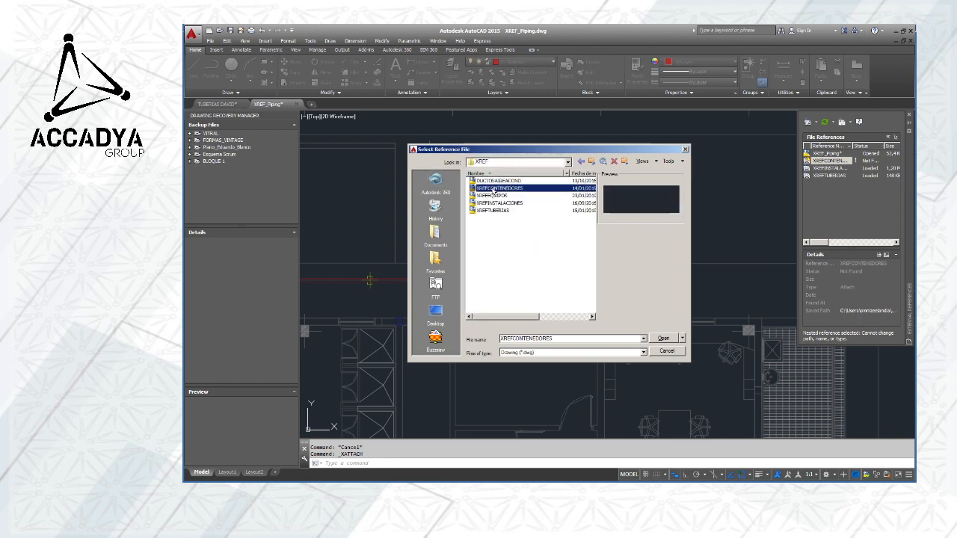
pyautogui.click(663, 338)
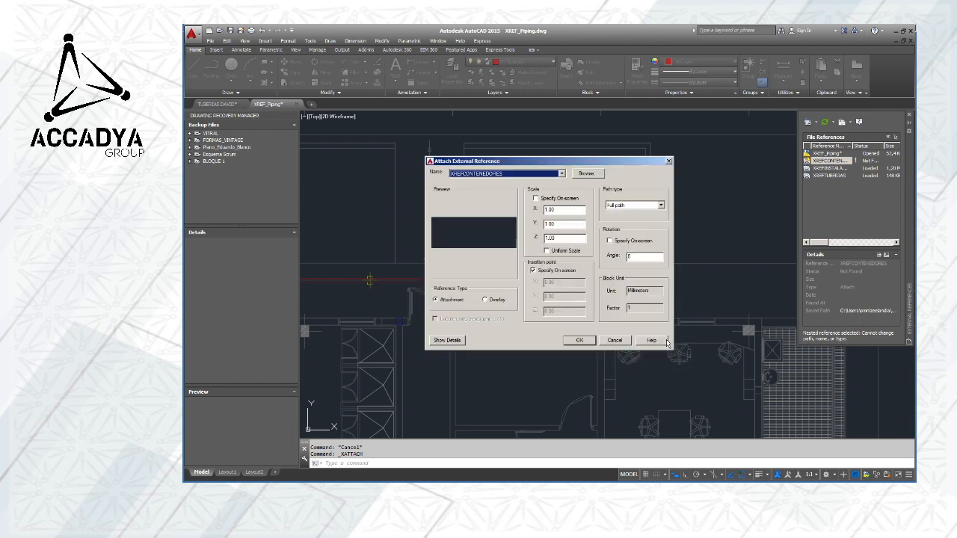
pyautogui.click(581, 340)
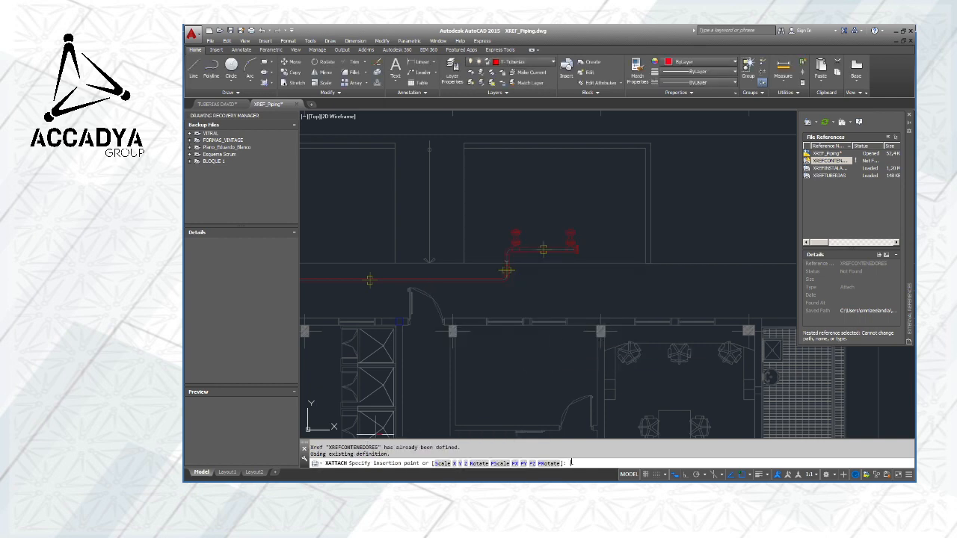
pyautogui.write('0,0,0')
pyautogui.press('Return')
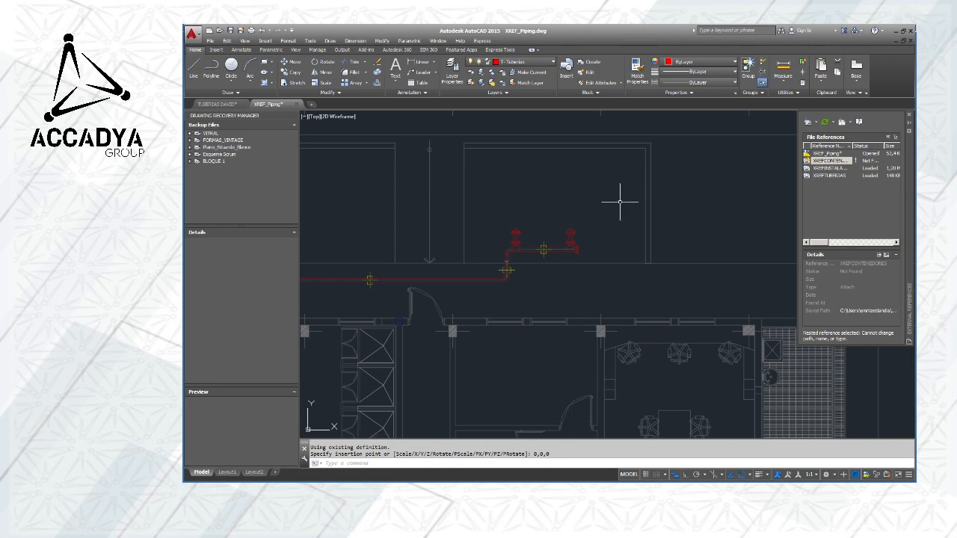
# Examine the extent of the XREFTUBERIAS reference by selecting it through the piping run, and clear the selection
pyautogui.moveTo(619, 200); pyautogui.dragTo(589, 230, button='middle')
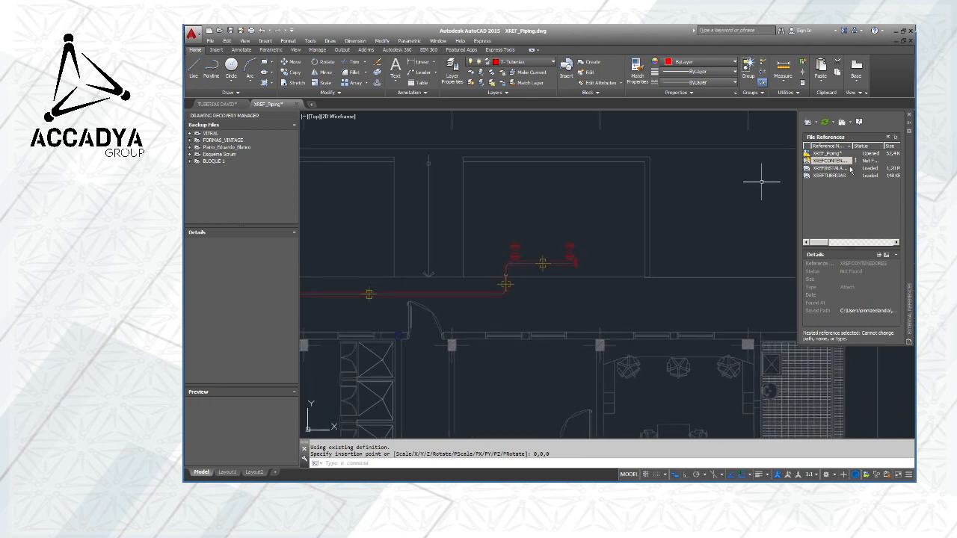
pyautogui.scroll(4, 576, 265)
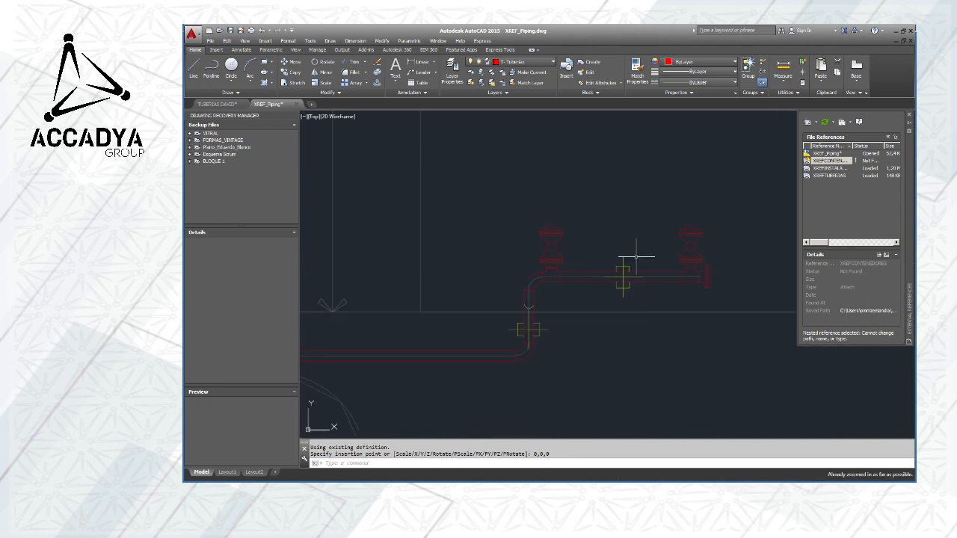
pyautogui.moveTo(636, 257); pyautogui.dragTo(525, 216, button='middle')
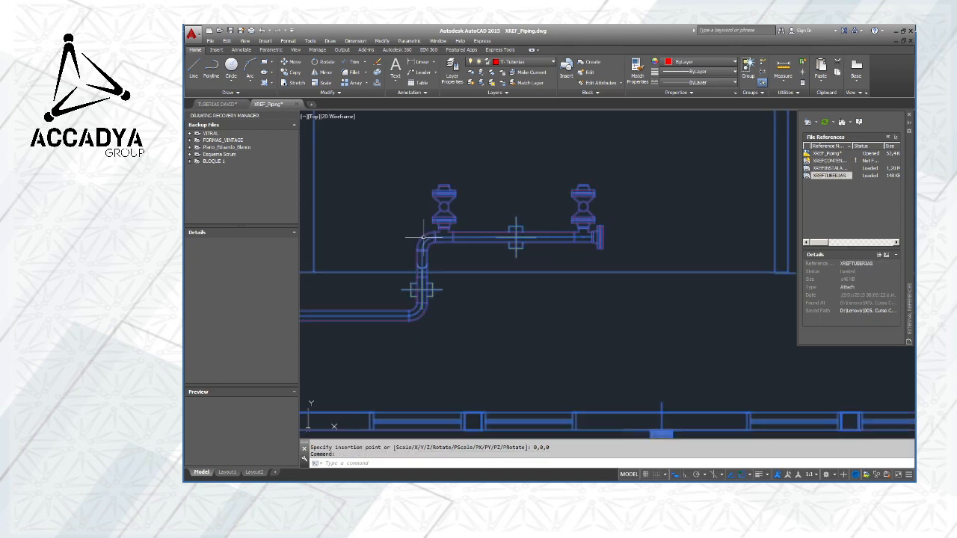
pyautogui.press('Escape')
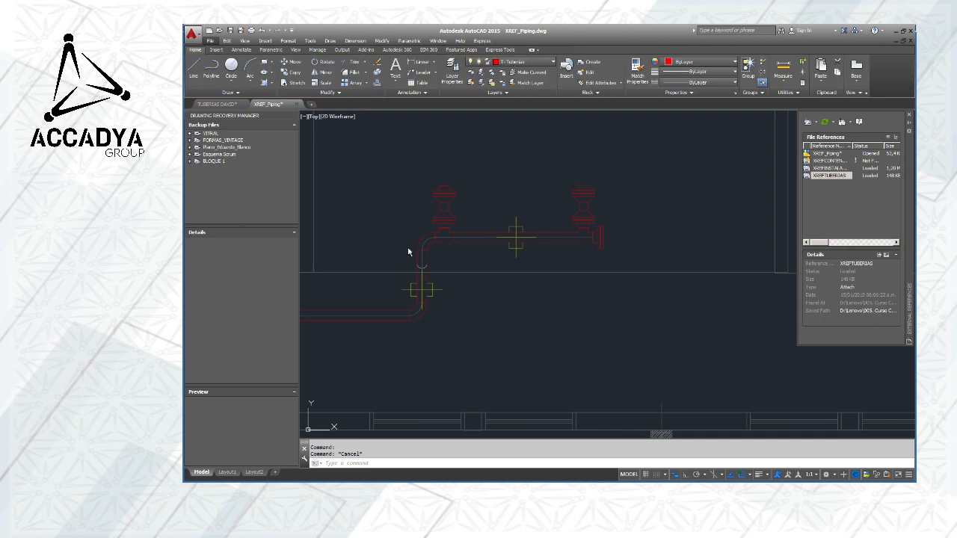
pyautogui.click(422, 244)
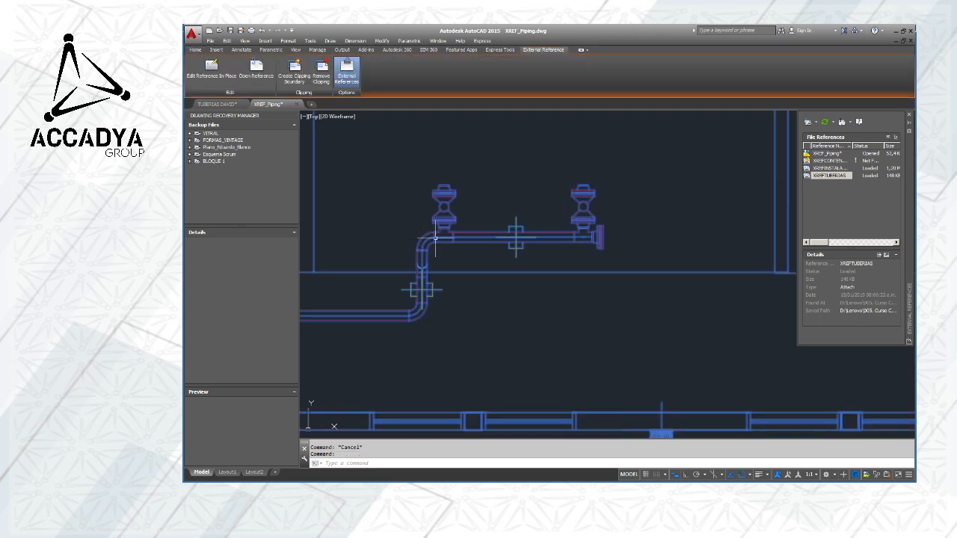
pyautogui.scroll(-4, 654, 262)
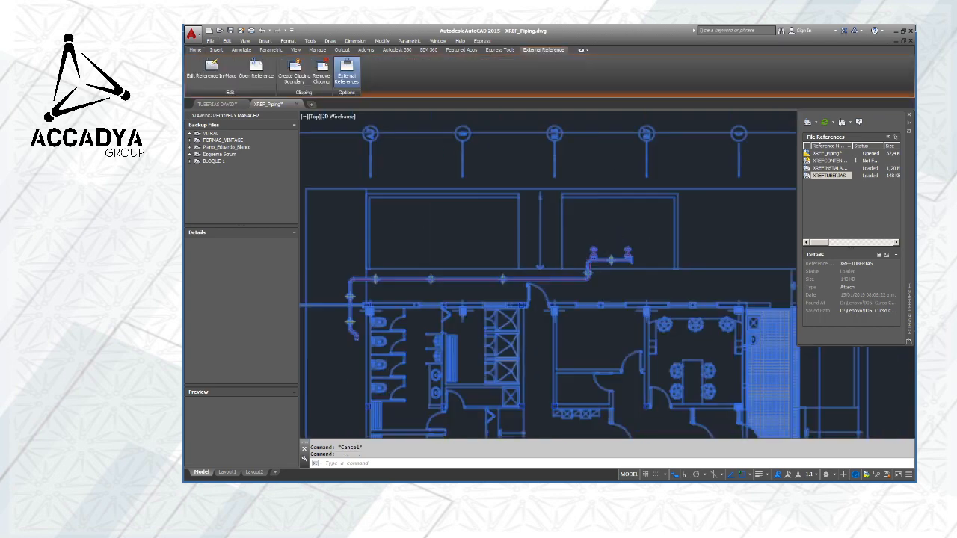
pyautogui.scroll(-1, 663, 266)
pyautogui.scroll(8, 542, 234)
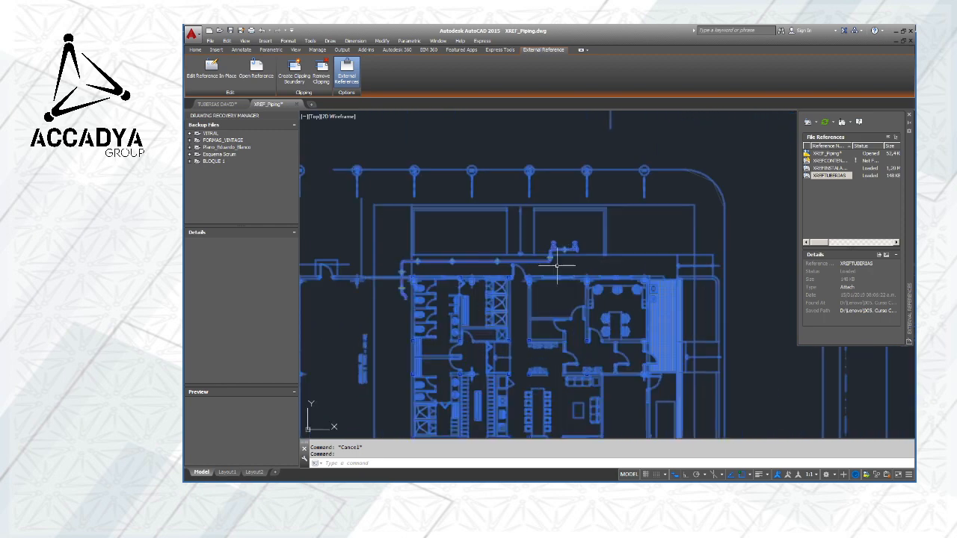
pyautogui.scroll(3, 571, 240)
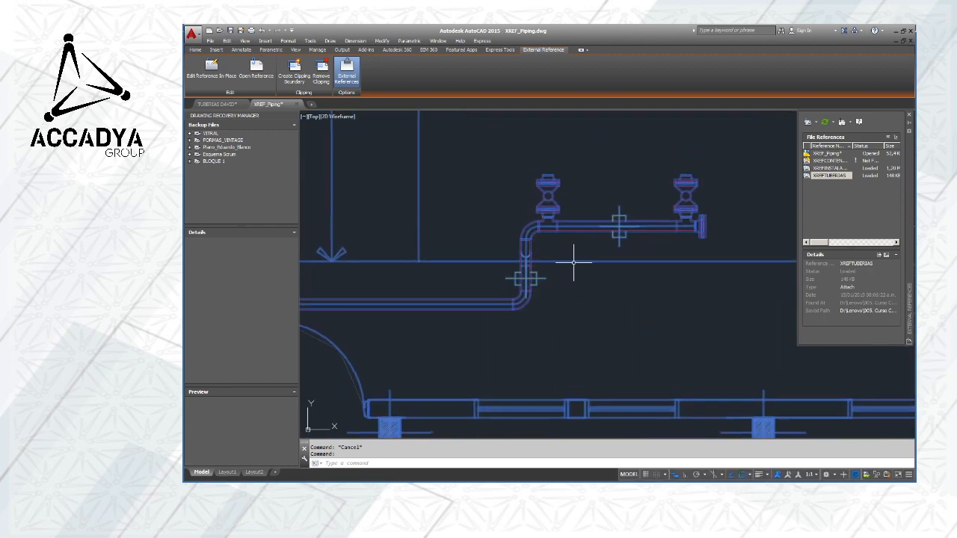
pyautogui.press('Escape')
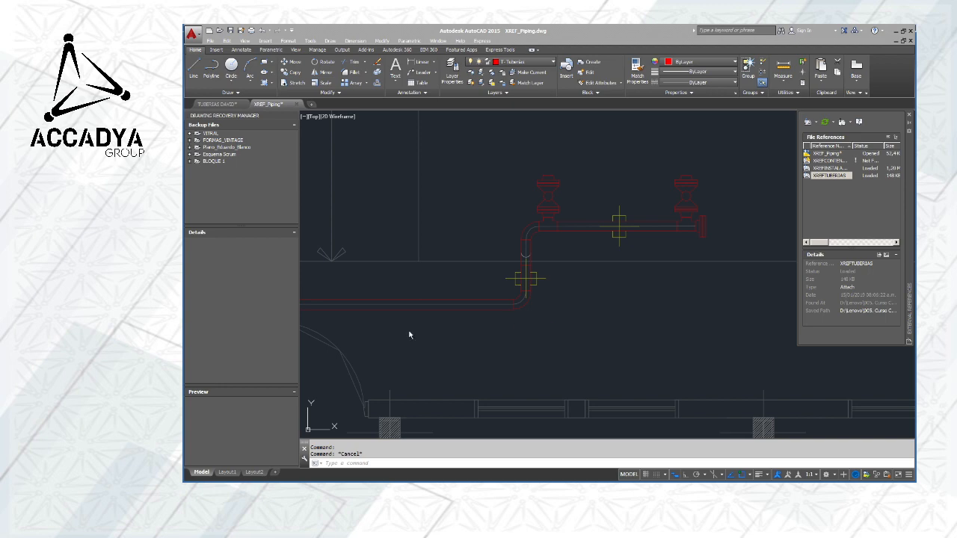
pyautogui.click(570, 242)
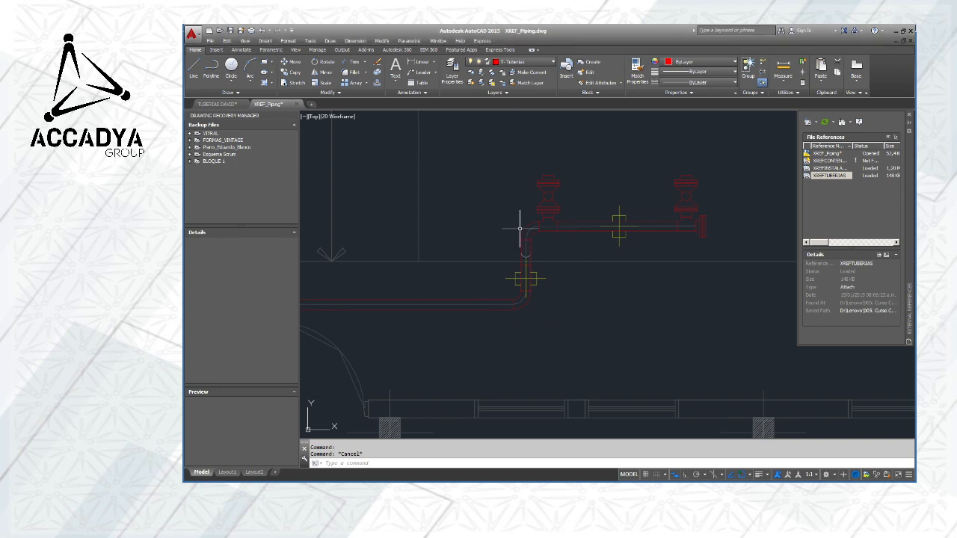
pyautogui.click(575, 222)
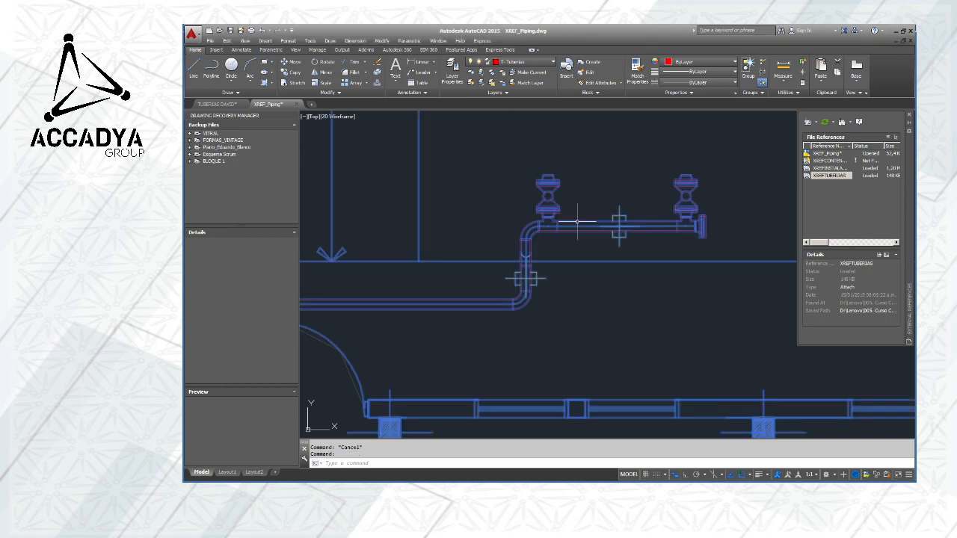
pyautogui.moveTo(679, 247); pyautogui.dragTo(560, 288, button='middle')
pyautogui.press('Escape')
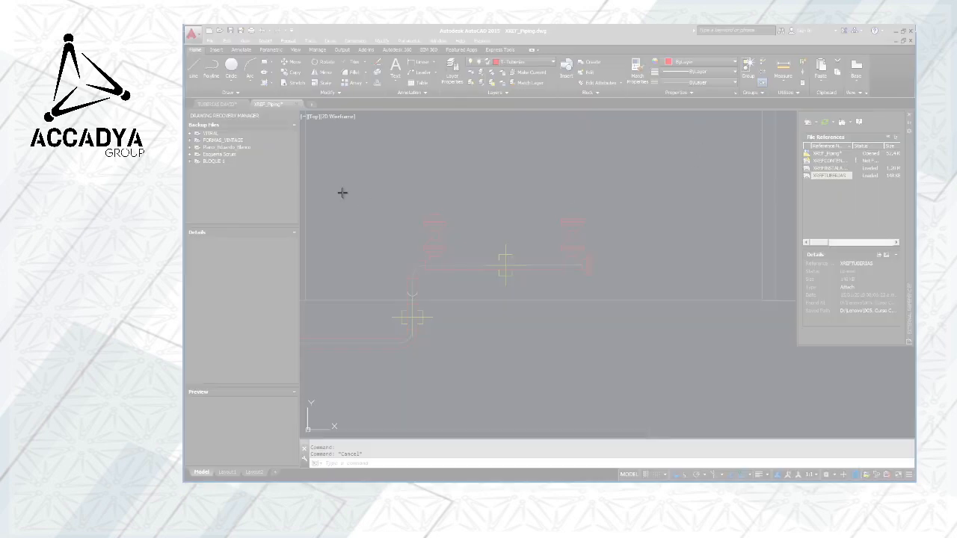
# Capture a rectangular screen snip of the piping run with its two valves and copy it
pyautogui.moveTo(333, 173)
pyautogui.mouseDown()
pyautogui.moveTo(706, 362)
pyautogui.moveTo(726, 395)
pyautogui.mouseUp()
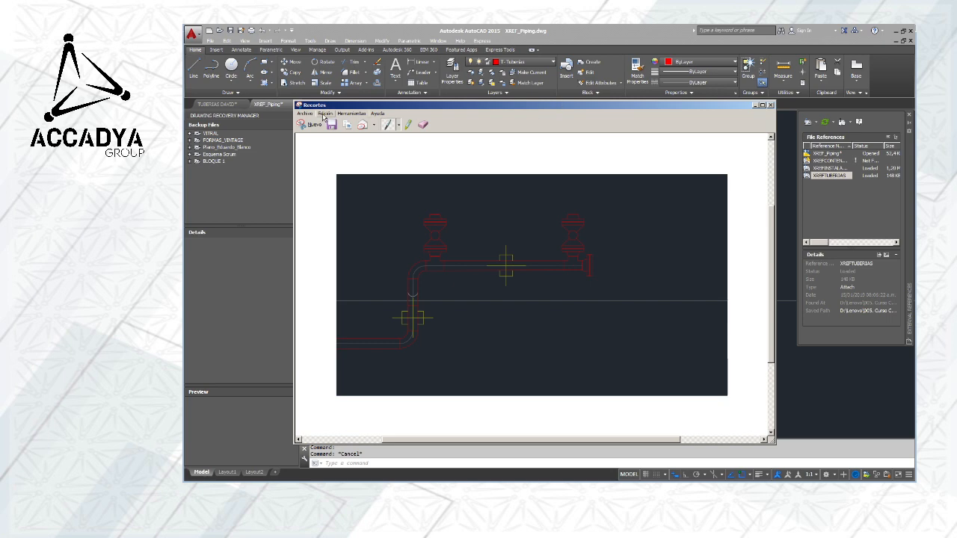
pyautogui.click(326, 113)
pyautogui.click(333, 123)
# Switch to the OpenBoard whiteboard and add a new blank page after the BIND page
pyautogui.hotkey('alt', 'Tab')
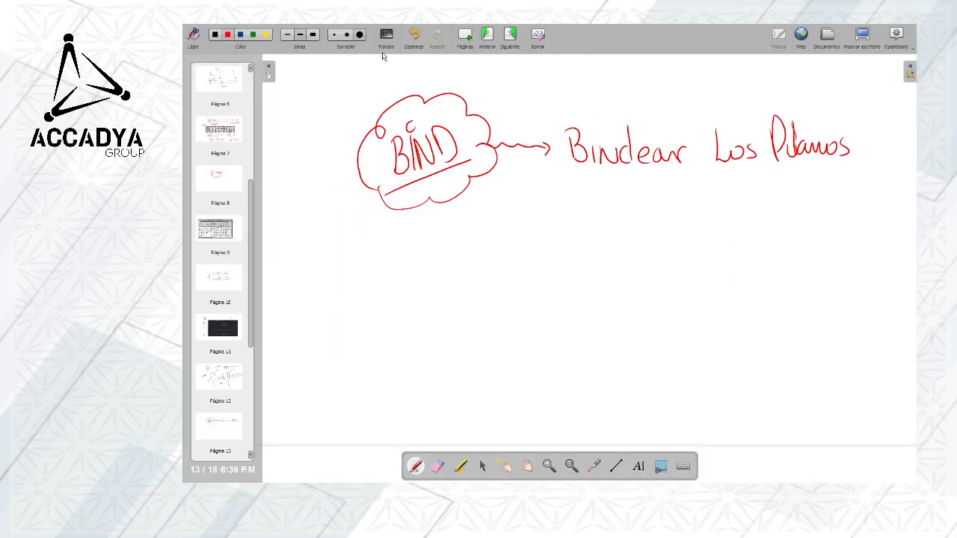
pyautogui.click(465, 36)
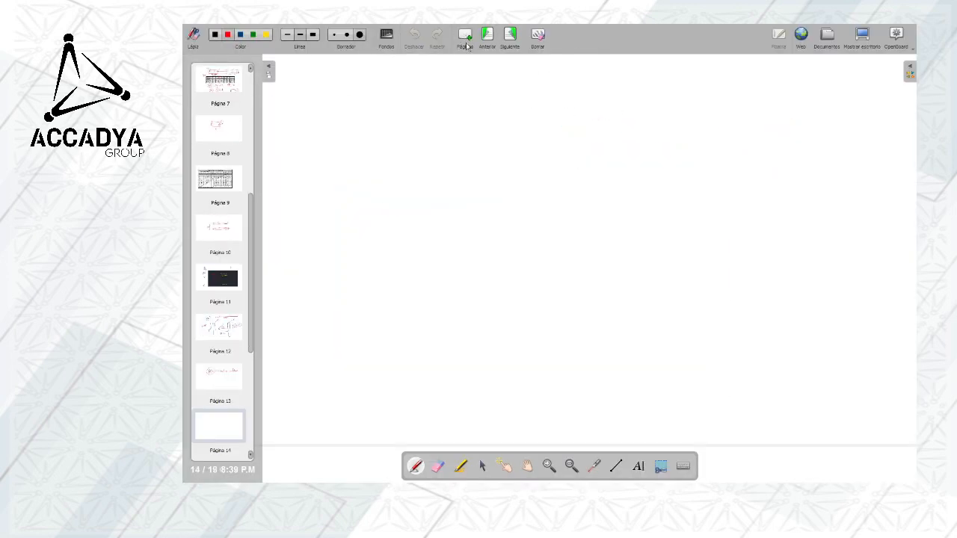
# Paste the piping snip onto the blank whiteboard page and enlarge the page to 2.0x
pyautogui.hotkey('ctrl', 'v')
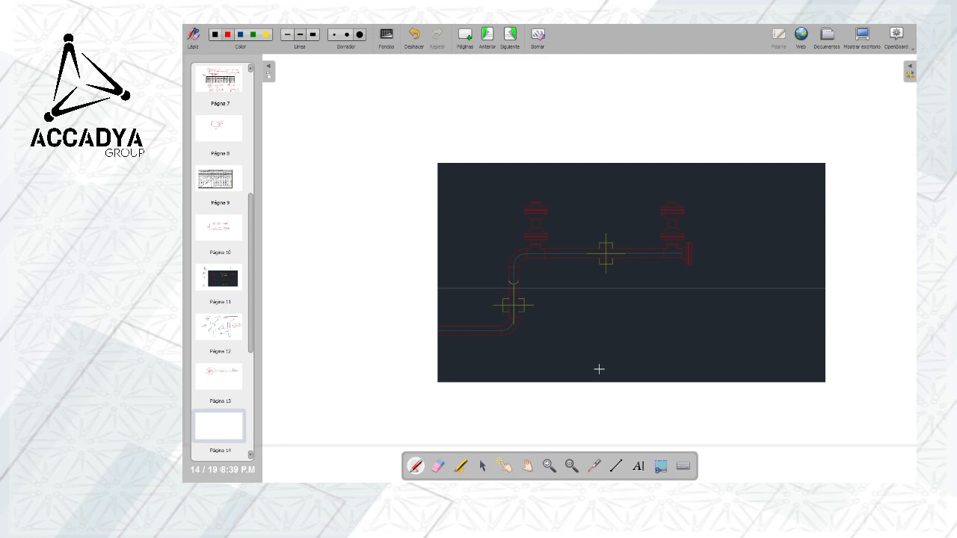
pyautogui.click(548, 466)
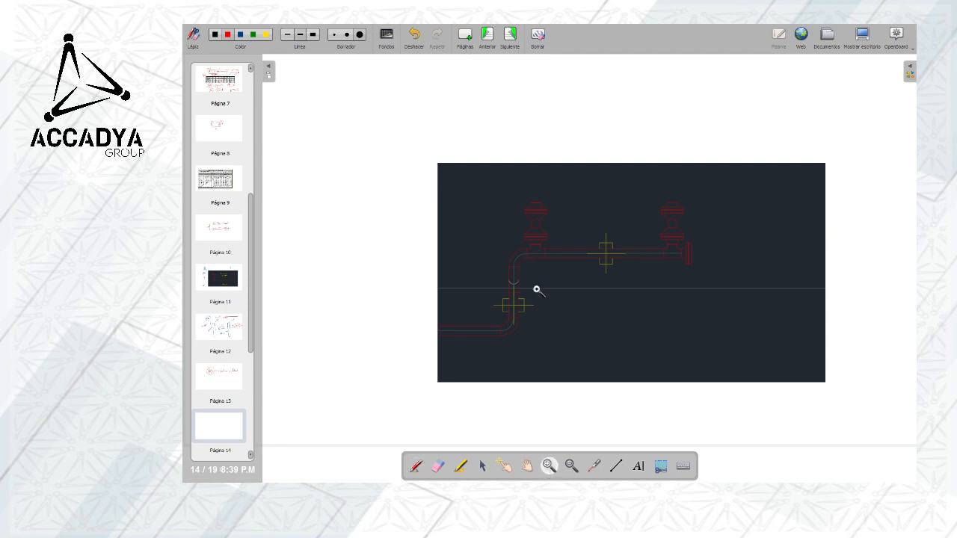
pyautogui.click(534, 289)
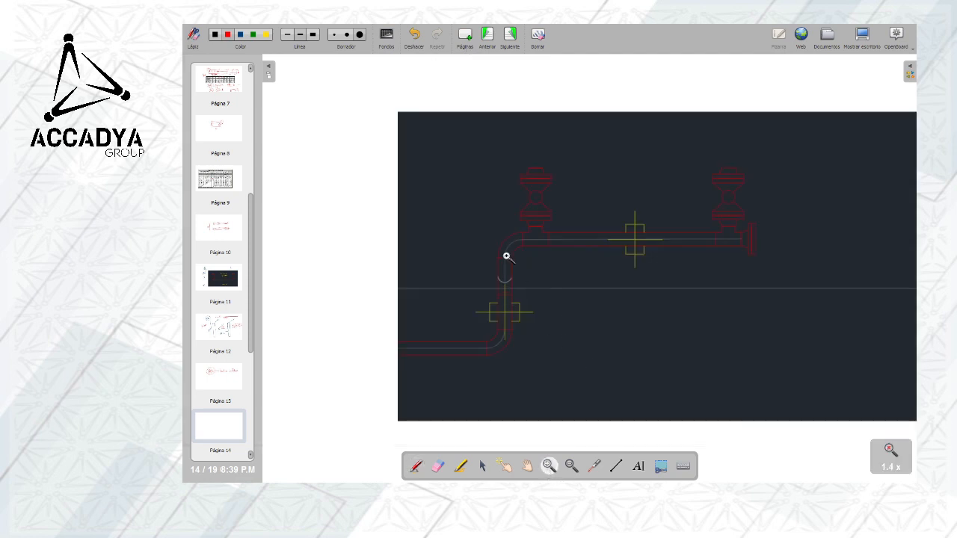
pyautogui.click(530, 442)
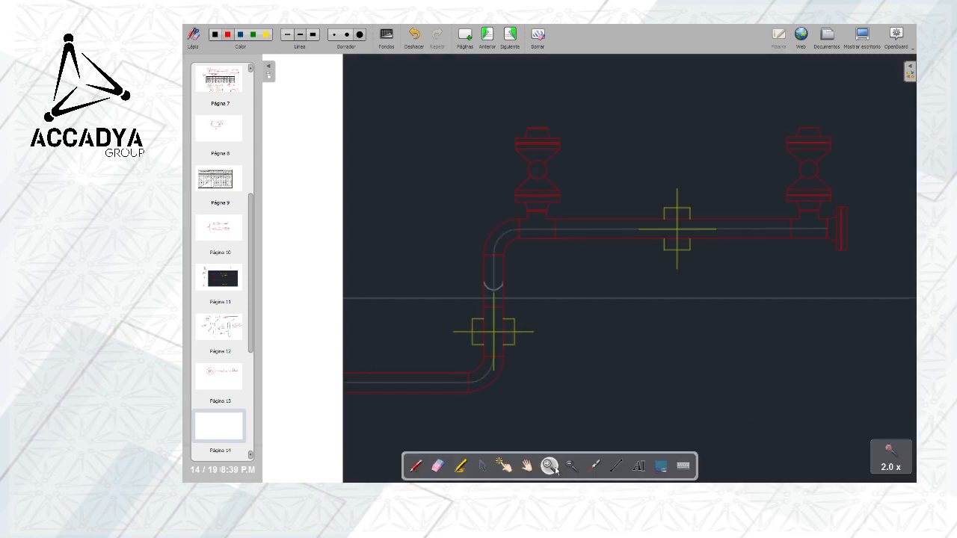
# In yellow pen, mark crosses on the tees below both valves and circle the support symbol between them
pyautogui.click(415, 466)
pyautogui.click(266, 36)
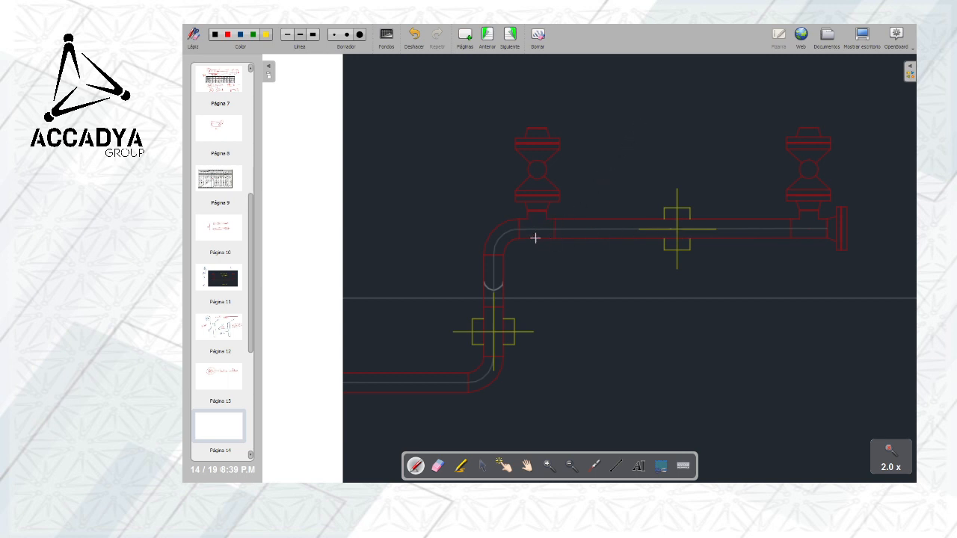
pyautogui.moveTo(535, 199)
pyautogui.mouseDown()
pyautogui.moveTo(536, 251)
pyautogui.moveTo(553, 226)
pyautogui.mouseUp()
pyautogui.moveTo(810, 200); pyautogui.dragTo(809, 248)
pyautogui.moveTo(791, 225); pyautogui.dragTo(832, 222)
pyautogui.moveTo(677, 178)
pyautogui.mouseDown()
pyautogui.moveTo(635, 217)
pyautogui.moveTo(645, 204)
pyautogui.mouseUp()
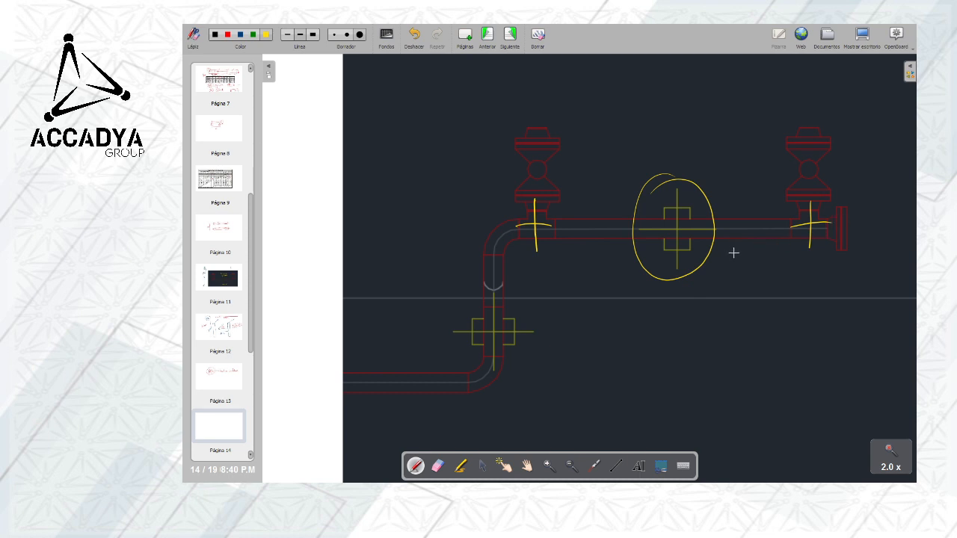
# Beside the pipe's flanged end, sketch a valve branch symbol labelled "CAP" and a pipe end closed by a cap
pyautogui.click(527, 465)
pyautogui.moveTo(759, 283); pyautogui.dragTo(489, 288)
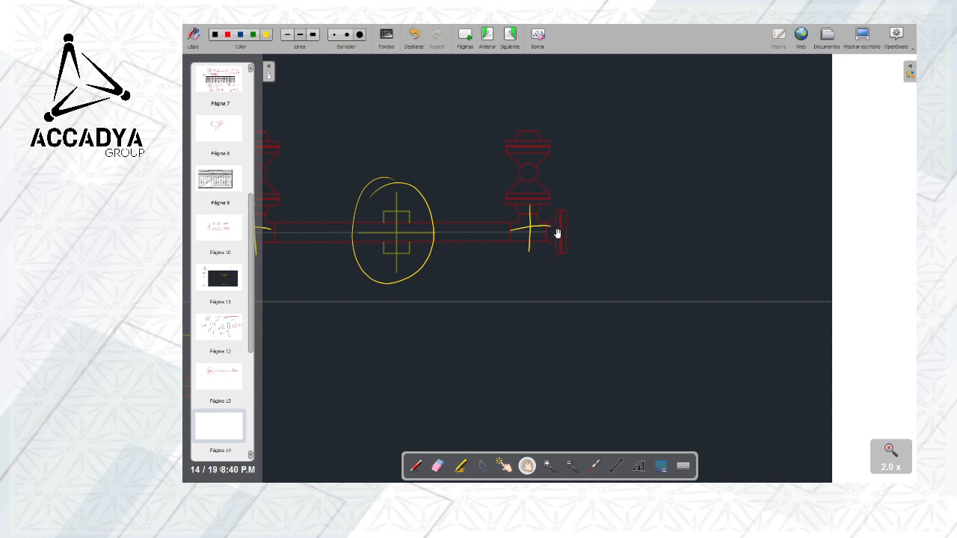
pyautogui.click(416, 465)
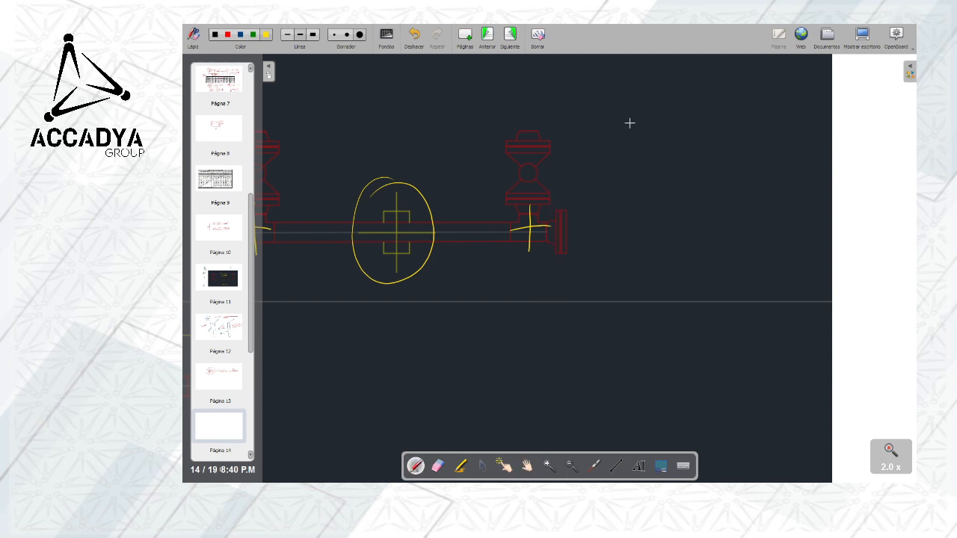
pyautogui.moveTo(639, 104)
pyautogui.mouseDown()
pyautogui.moveTo(635, 138)
pyautogui.moveTo(664, 150)
pyautogui.mouseUp()
pyautogui.moveTo(668, 143); pyautogui.dragTo(685, 171)
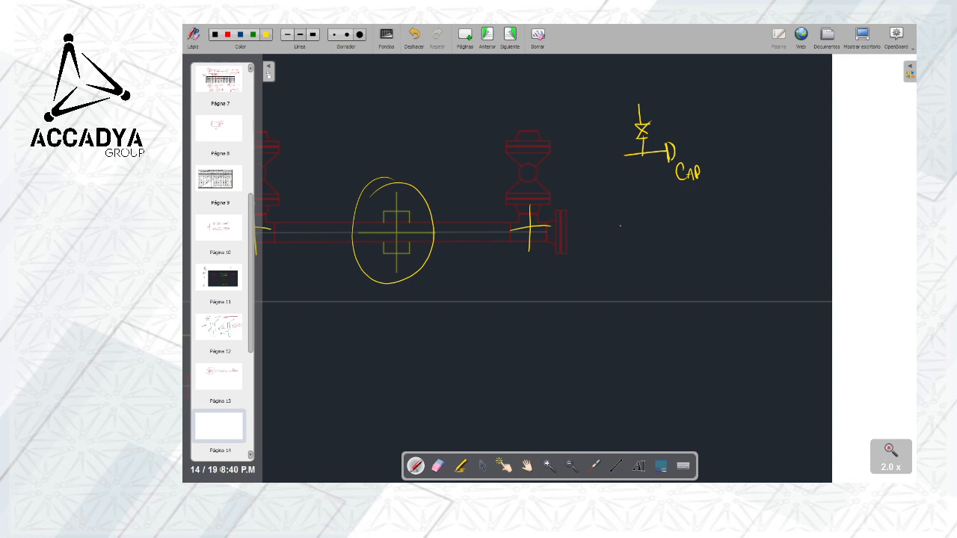
pyautogui.moveTo(623, 224)
pyautogui.mouseDown()
pyautogui.moveTo(651, 223)
pyautogui.moveTo(654, 250)
pyautogui.mouseUp()
# Switch to the browser's "cap piping" results, examine the 1 in. Schedule 40 cap image, and return to the whiteboard
pyautogui.hotkey('alt', 'Tab')
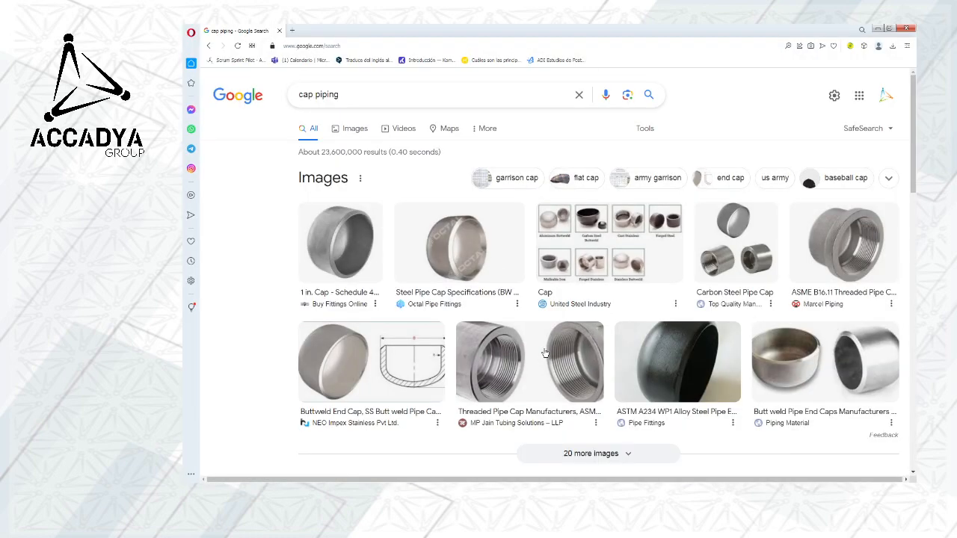
pyautogui.click(361, 249)
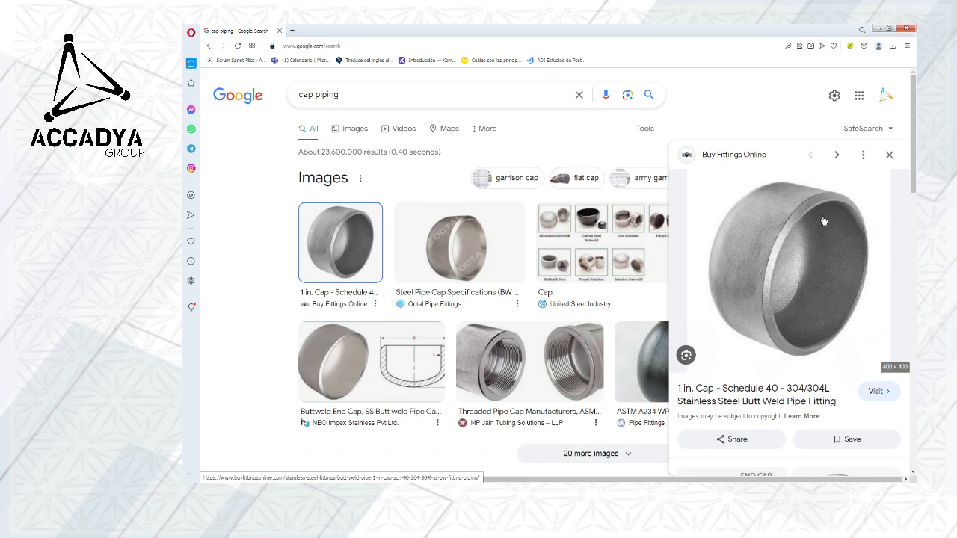
pyautogui.click(877, 30)
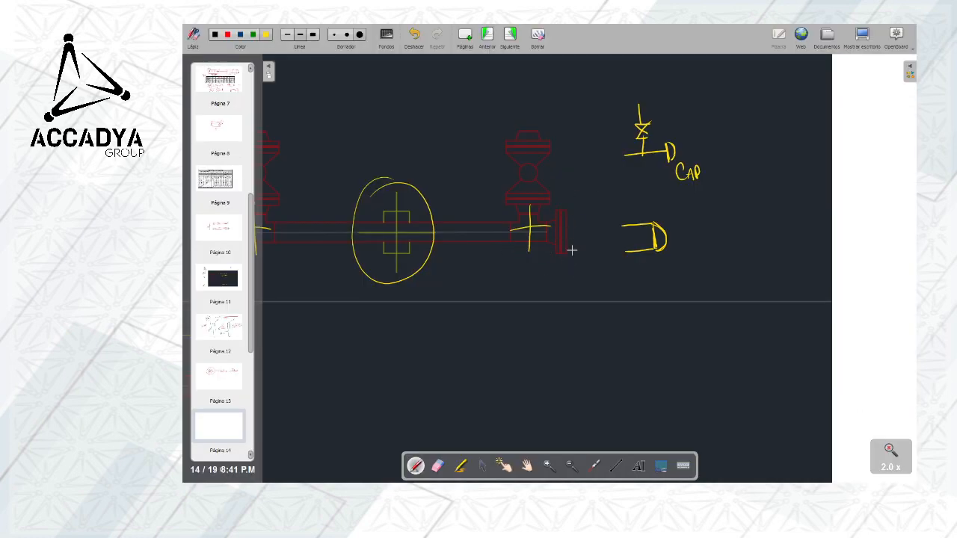
# Below the piping run, sketch a facing pair of flanges with a straight pipe extending from the tapered neck
pyautogui.click(525, 466)
pyautogui.moveTo(523, 296); pyautogui.dragTo(598, 286)
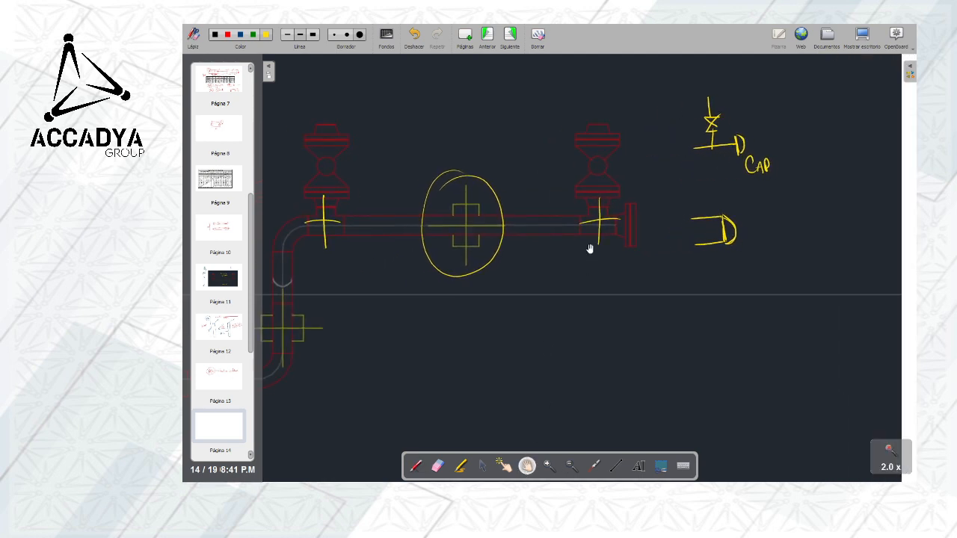
pyautogui.click(415, 466)
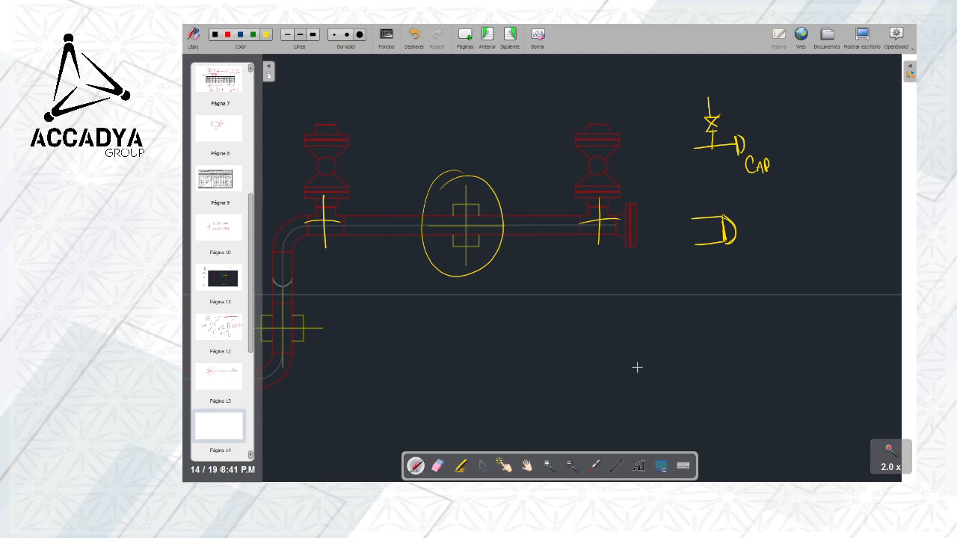
pyautogui.moveTo(640, 366)
pyautogui.mouseDown()
pyautogui.moveTo(641, 396)
pyautogui.moveTo(651, 399)
pyautogui.mouseUp()
pyautogui.moveTo(657, 357); pyautogui.dragTo(658, 400)
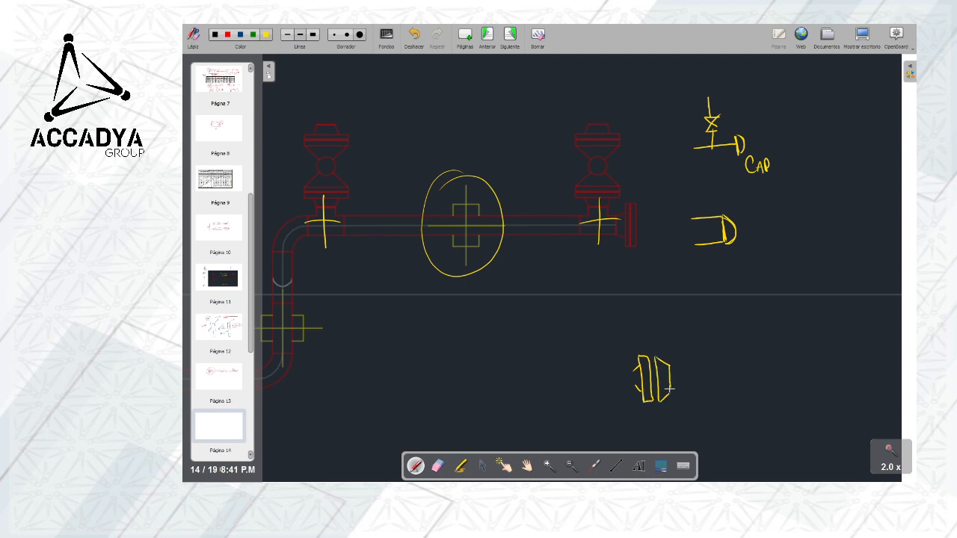
pyautogui.moveTo(672, 365)
pyautogui.mouseDown()
pyautogui.moveTo(703, 365)
pyautogui.moveTo(715, 391)
pyautogui.moveTo(758, 364)
pyautogui.mouseUp()
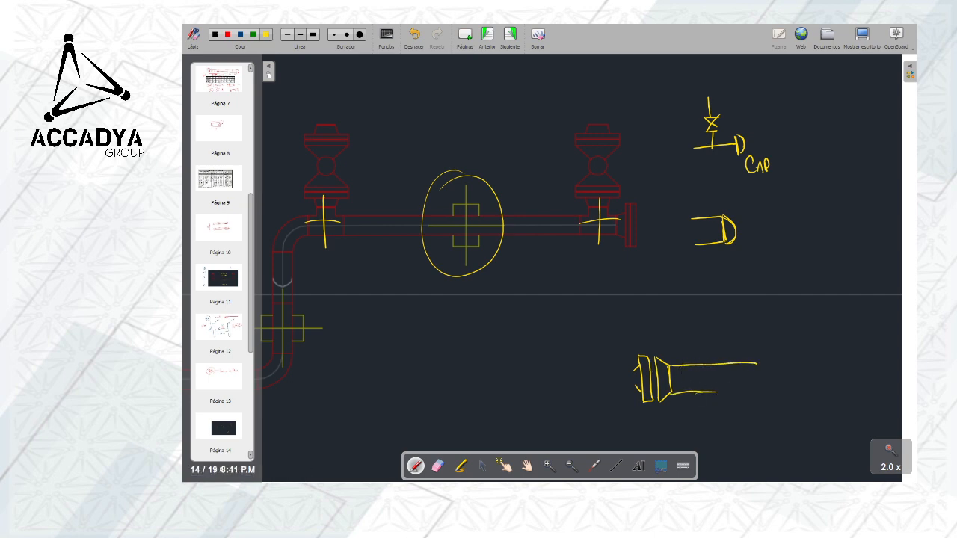
pyautogui.moveTo(709, 388); pyautogui.dragTo(746, 385)
# Mark the straight pipe stretch between the two tee crosses with a zigzag line
pyautogui.moveTo(405, 225); pyautogui.dragTo(585, 229)
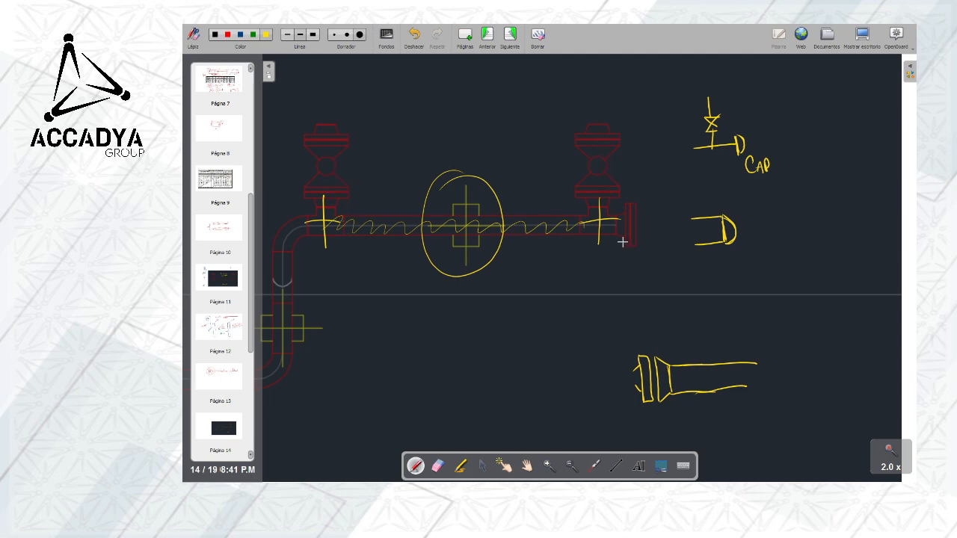
pyautogui.click(527, 466)
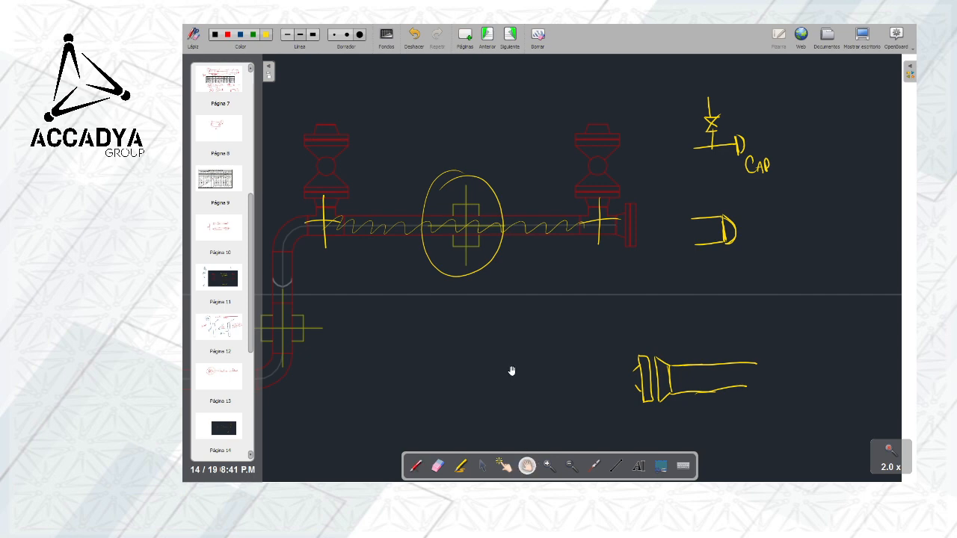
pyautogui.moveTo(517, 325)
pyautogui.mouseDown()
pyautogui.moveTo(553, 301)
pyautogui.moveTo(645, 316)
pyautogui.mouseUp()
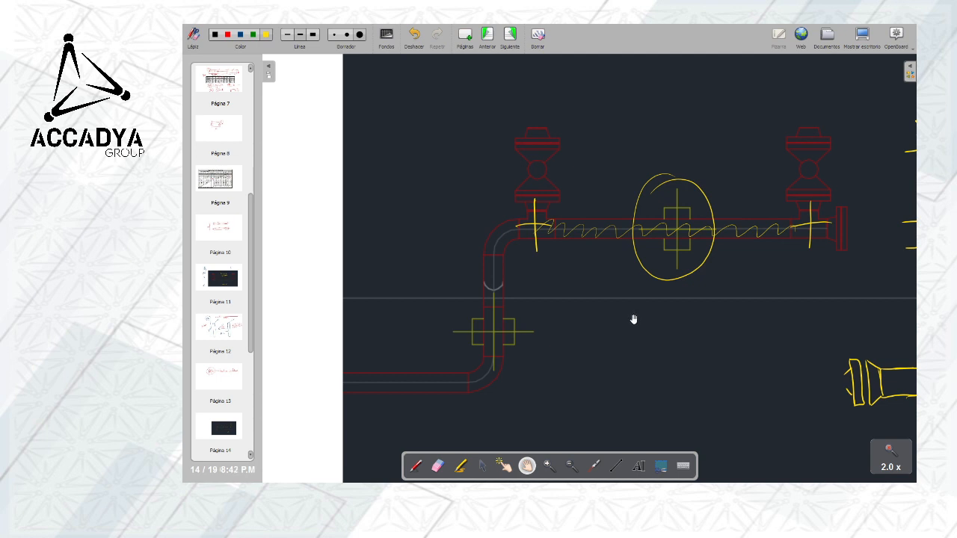
pyautogui.moveTo(633, 319)
pyautogui.mouseDown()
pyautogui.moveTo(596, 318)
pyautogui.moveTo(609, 321)
pyautogui.mouseUp()
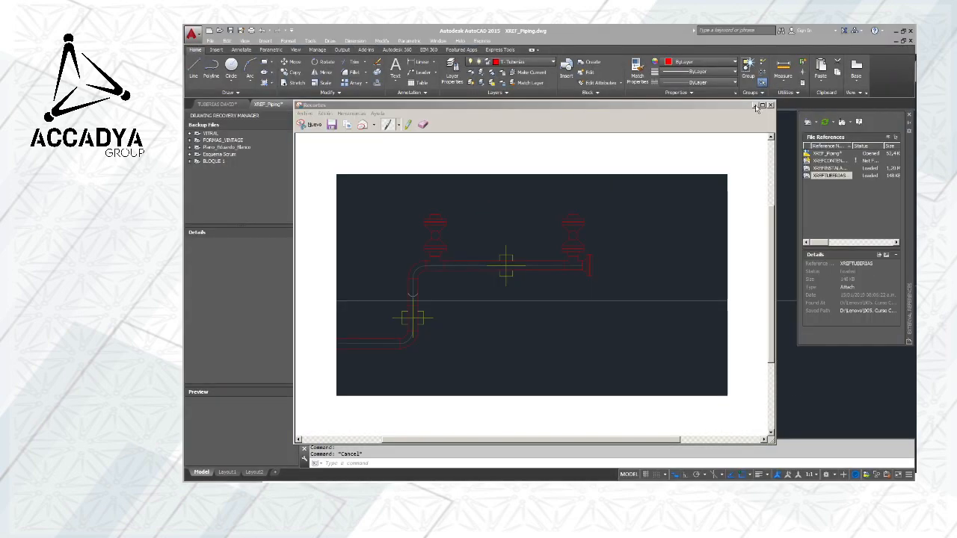
# In AutoCAD, minimize the snip window and create a new drawing from the acadiso.dwt template
pyautogui.click(755, 107)
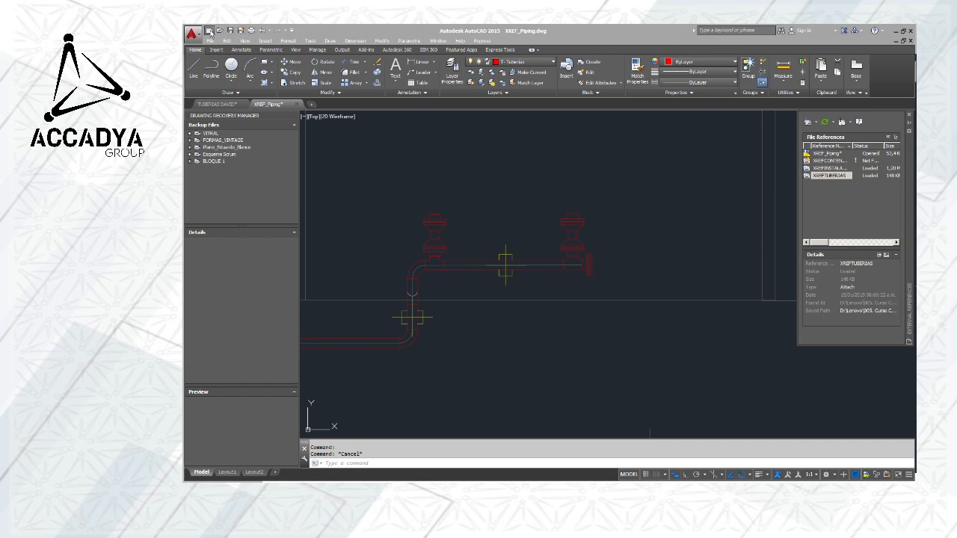
pyautogui.click(209, 32)
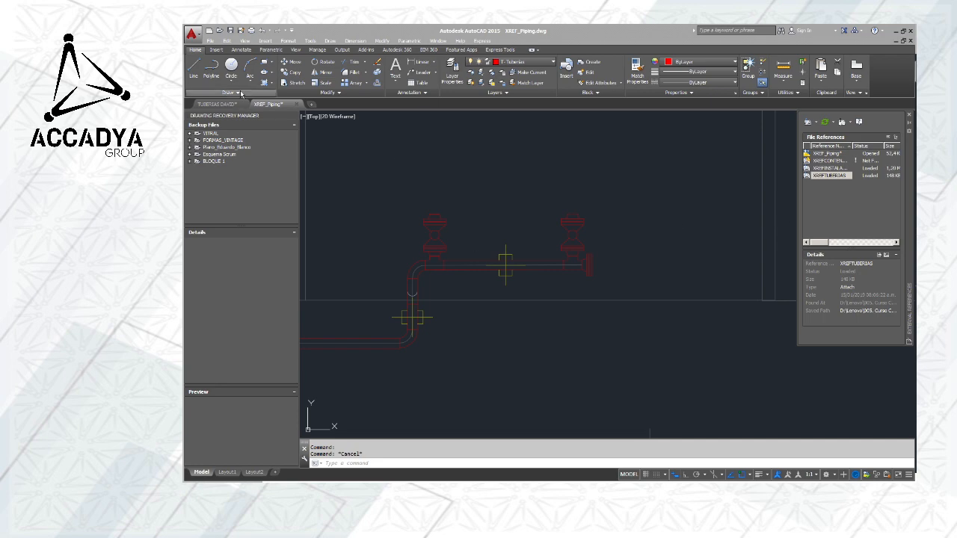
pyautogui.click(211, 32)
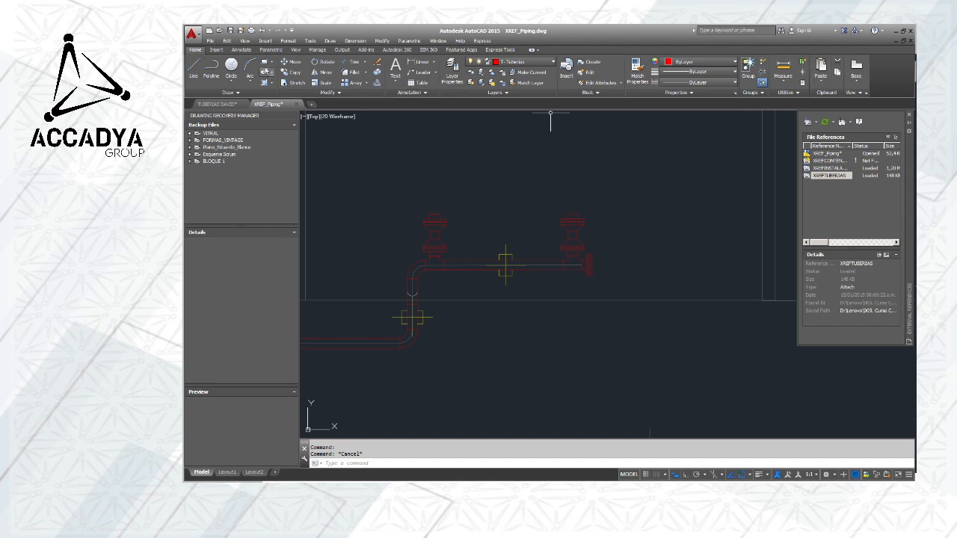
pyautogui.click(210, 32)
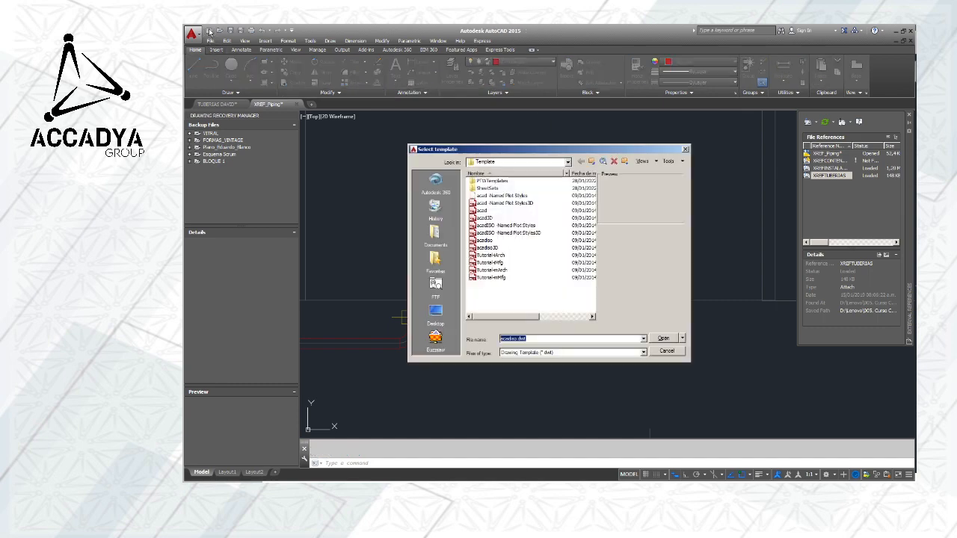
pyautogui.click(662, 339)
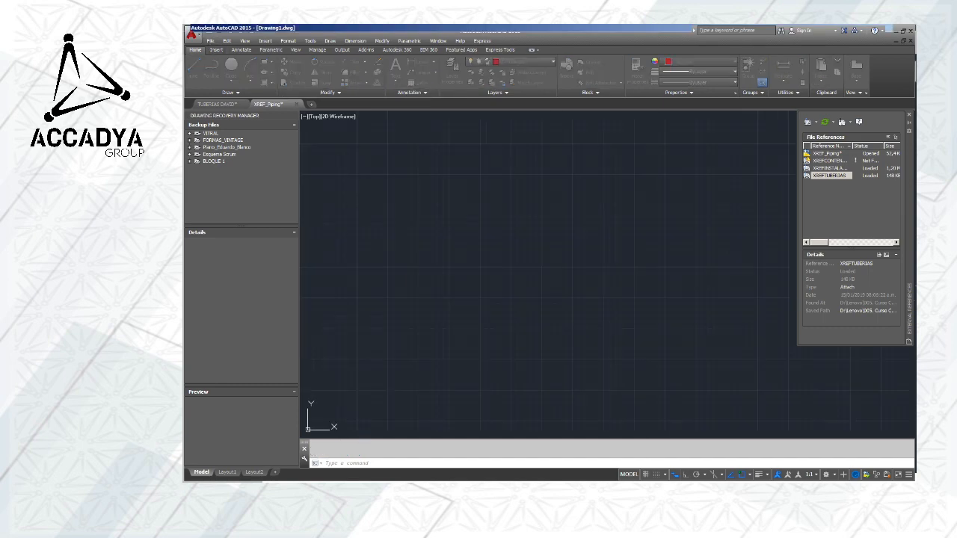
# Start a block insertion and browse to the Codos folder inside Bloques para Arreglo de Tuberias
pyautogui.click(267, 41)
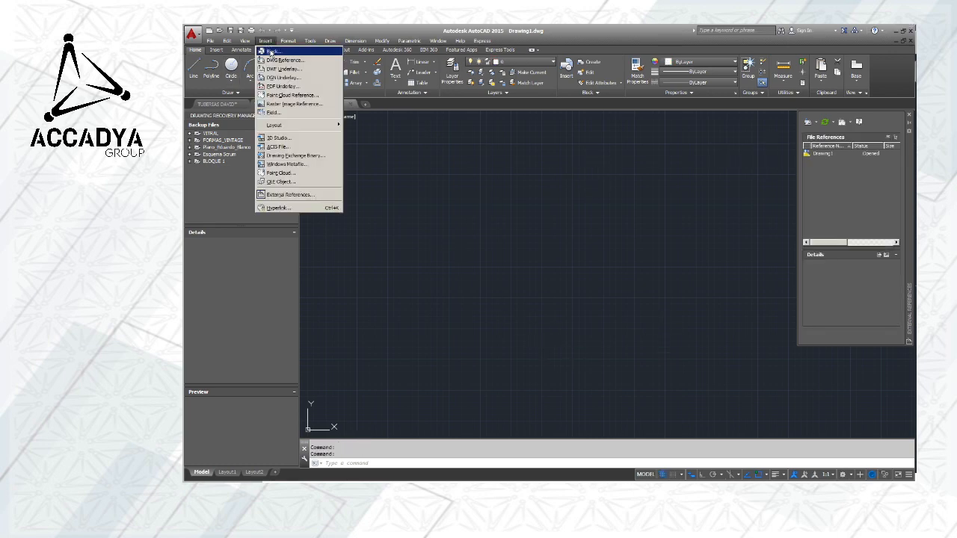
pyautogui.click(275, 49)
pyautogui.click(572, 201)
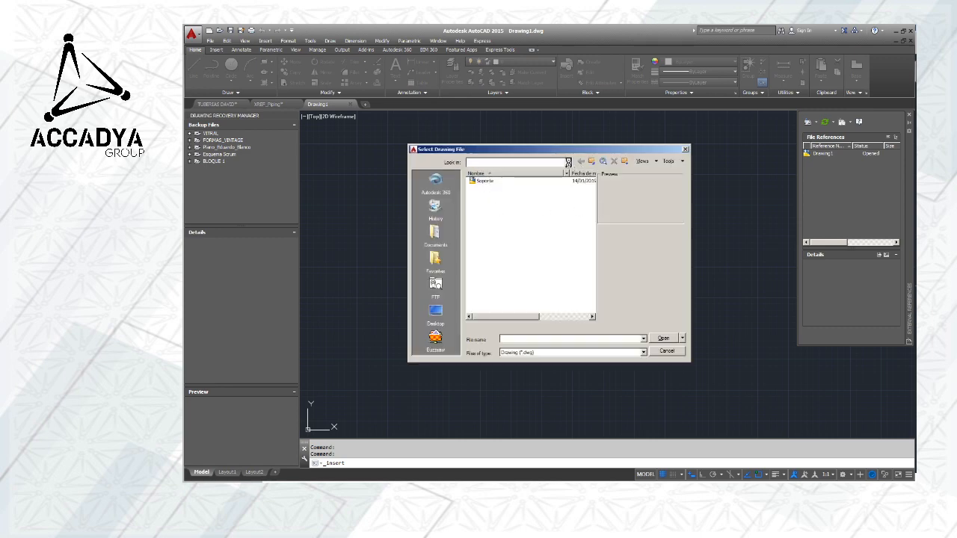
pyautogui.click(567, 162)
pyautogui.click(537, 228)
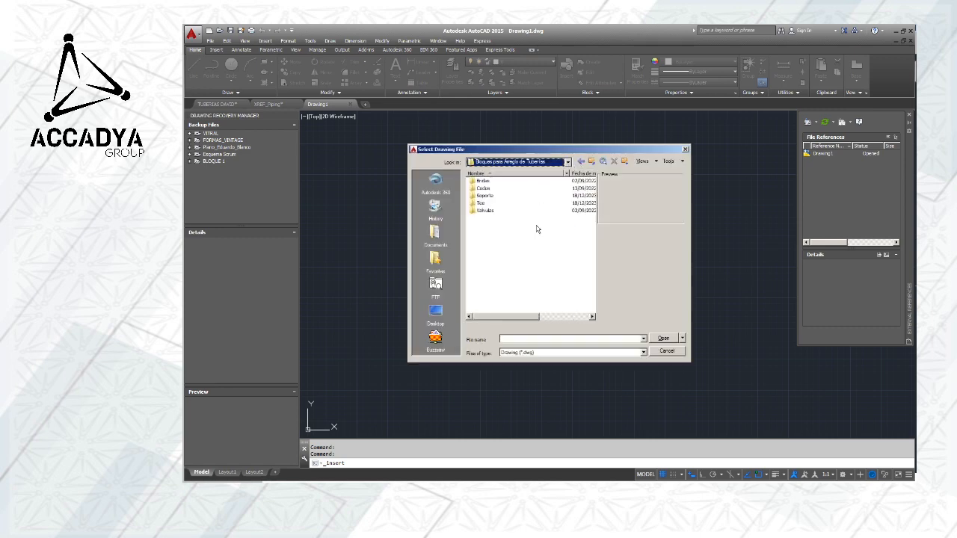
pyautogui.doubleClick(484, 188)
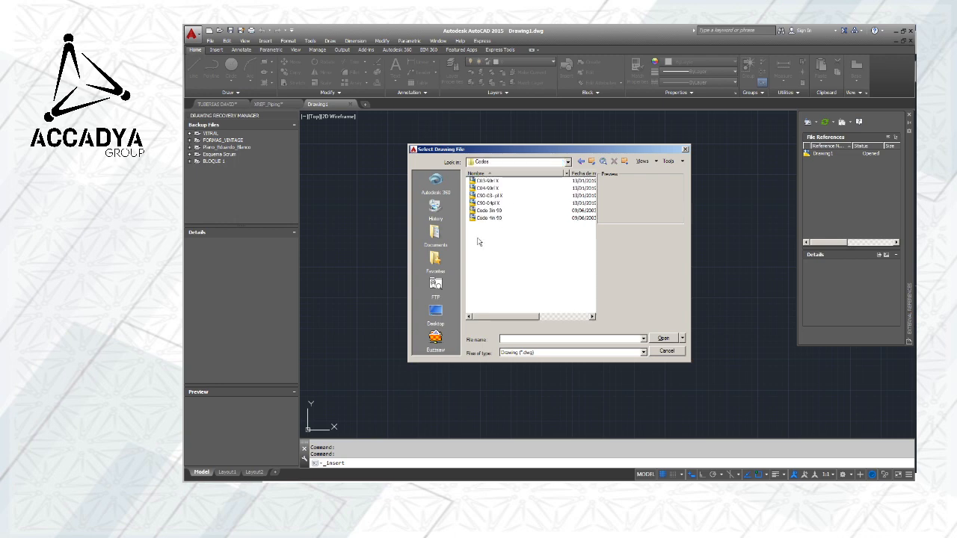
# Preview the elbow drawings, choose C90-03-pl X, and insert it in the empty drawing at scale 1 and angle 0
pyautogui.click(490, 181)
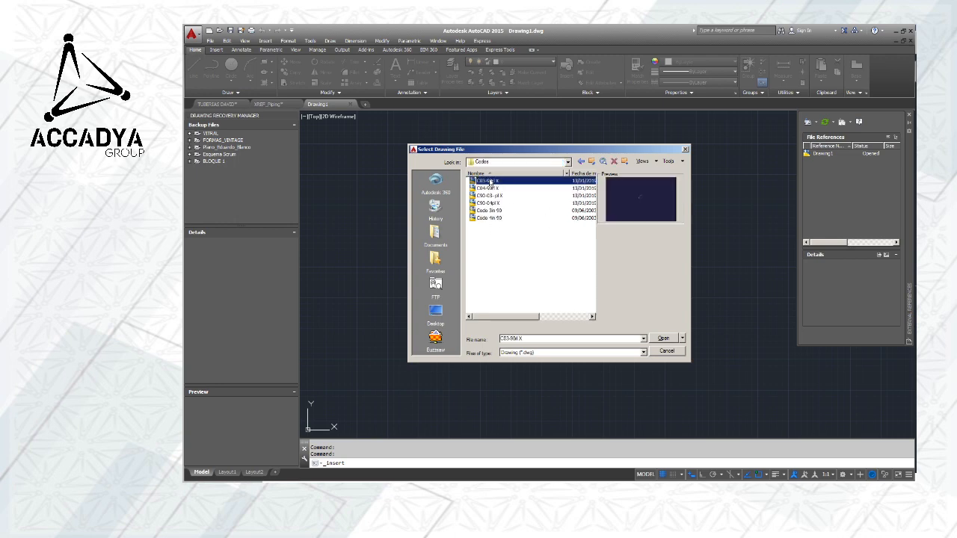
pyautogui.click(489, 188)
pyautogui.click(491, 196)
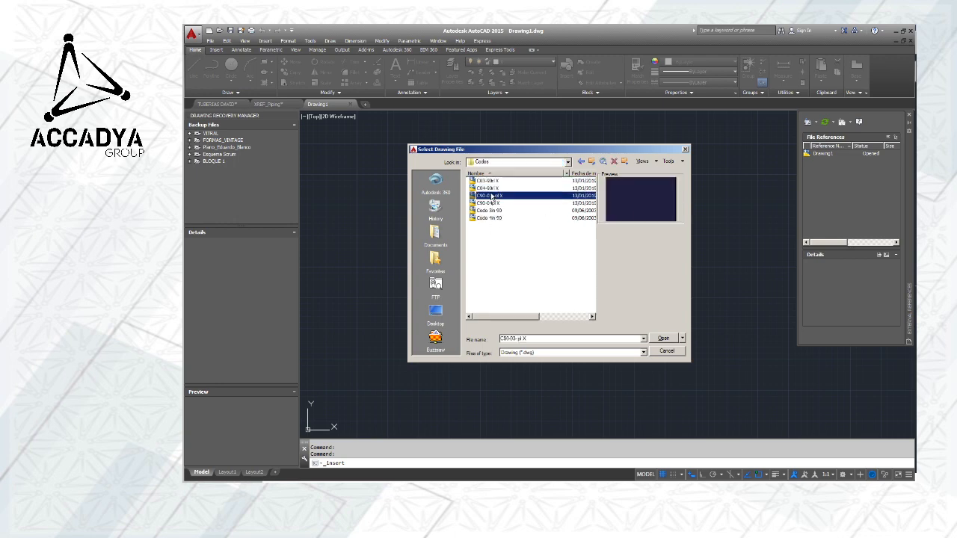
pyautogui.click(489, 203)
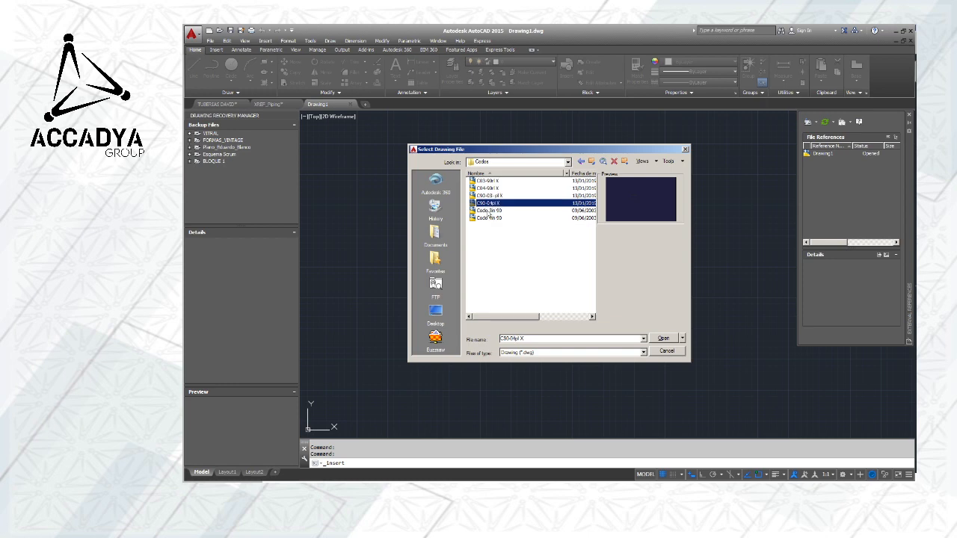
pyautogui.click(489, 195)
pyautogui.click(662, 338)
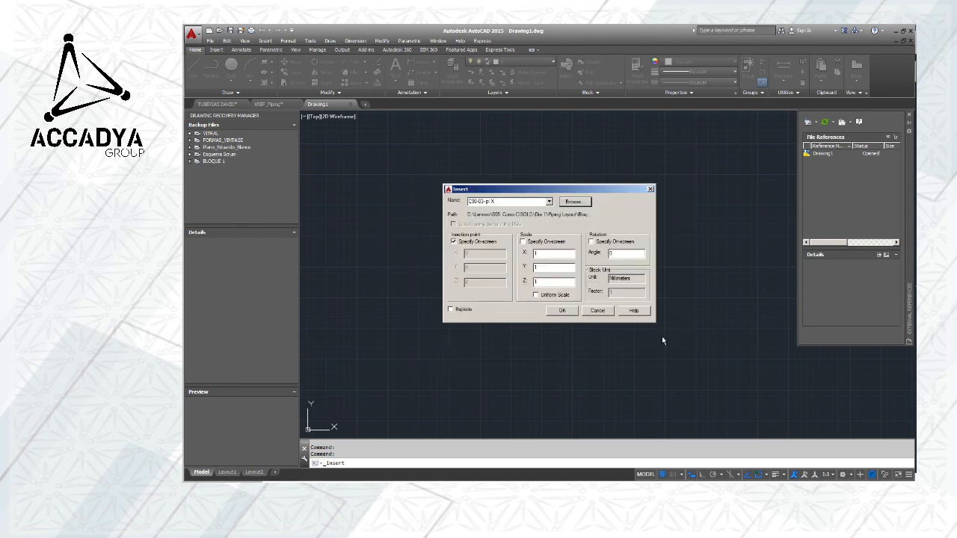
pyautogui.click(561, 310)
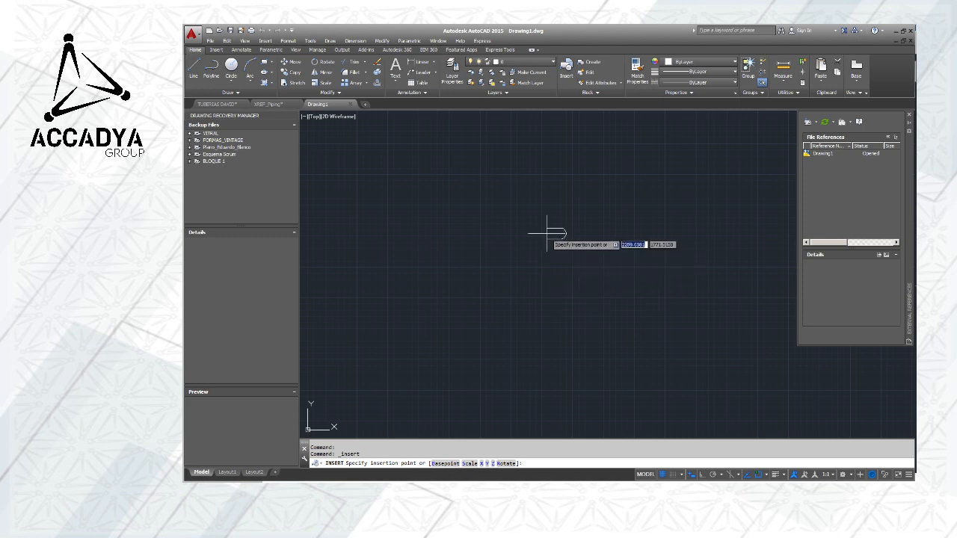
pyautogui.scroll(10, 558, 236)
pyautogui.scroll(-2, 597, 241)
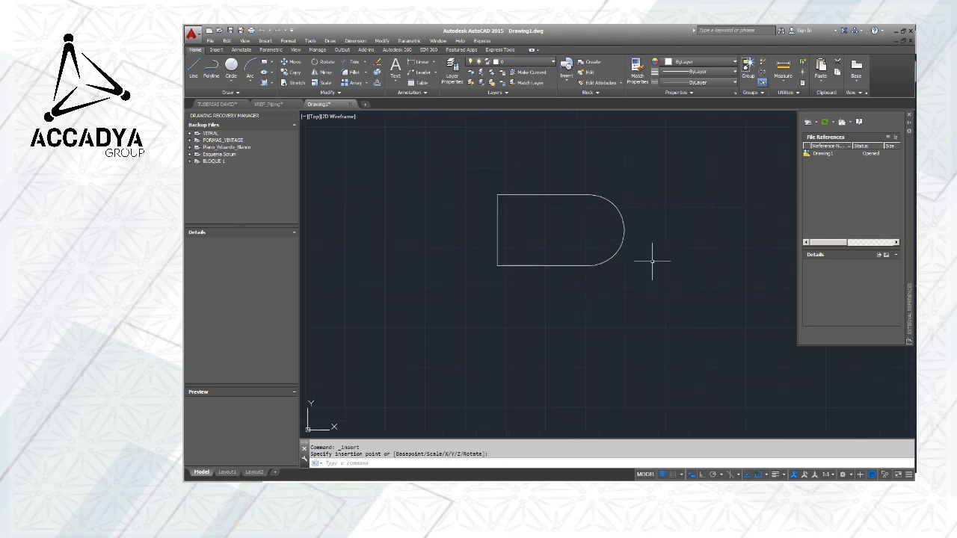
pyautogui.moveTo(653, 262); pyautogui.dragTo(635, 215, button='middle')
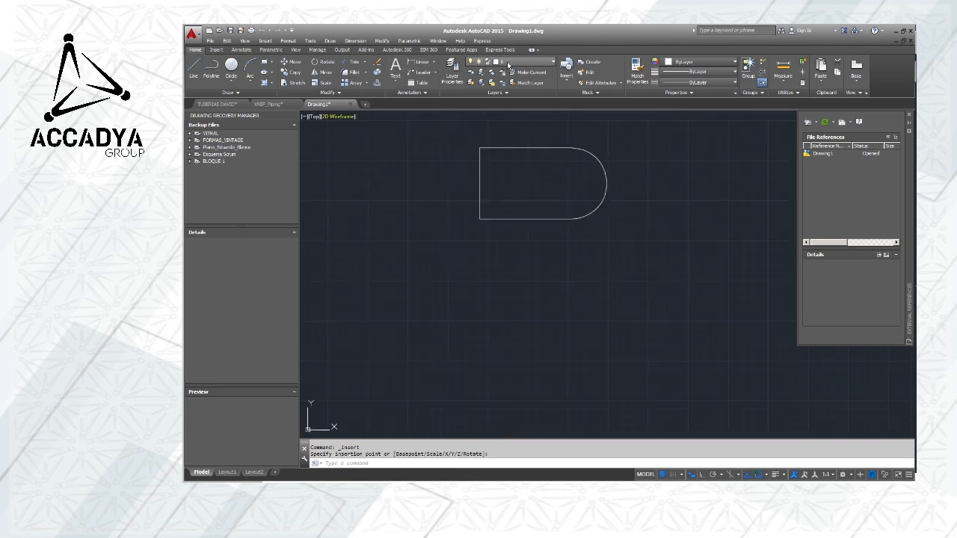
pyautogui.click(219, 32)
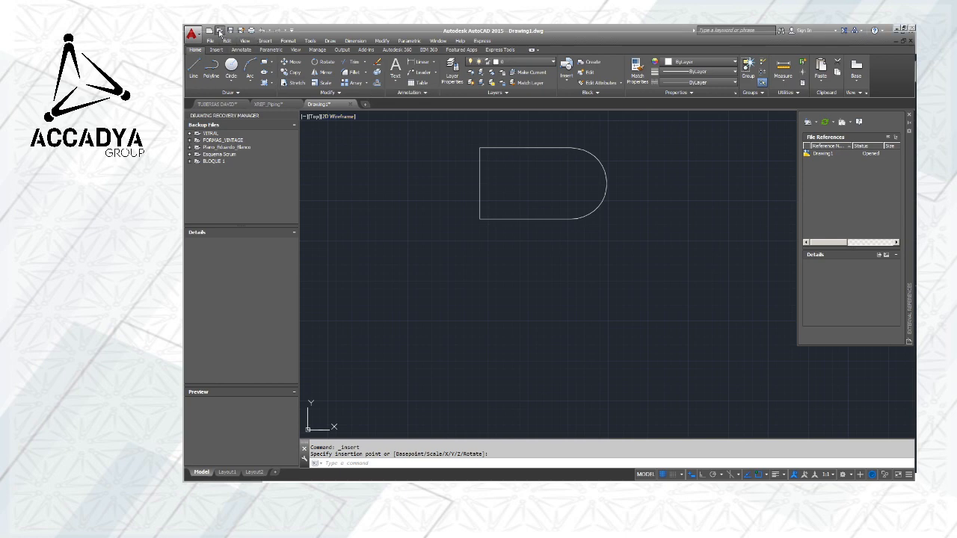
pyautogui.click(684, 151)
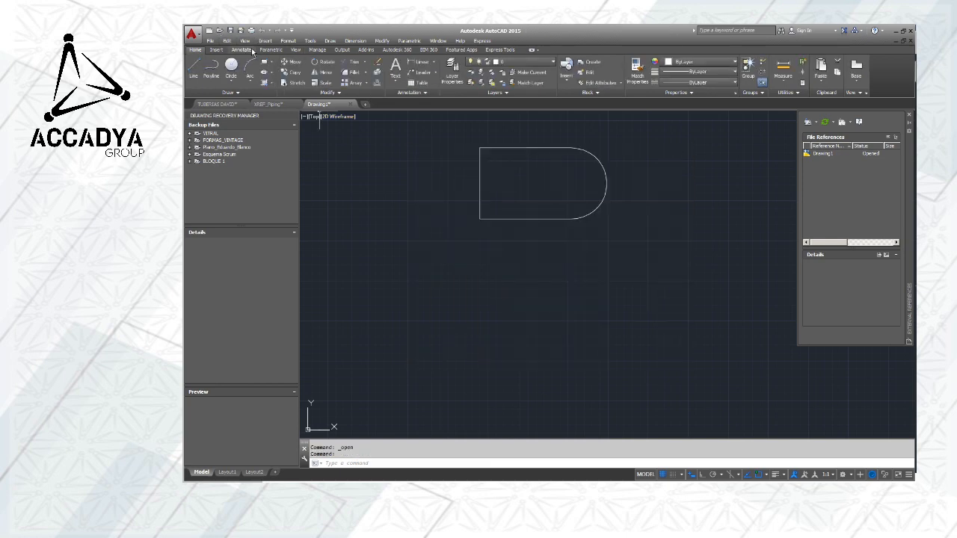
# Start a block insertion, compare the previews of the elbow drawings in the Codos folder, and leave without inserting any
pyautogui.click(265, 40)
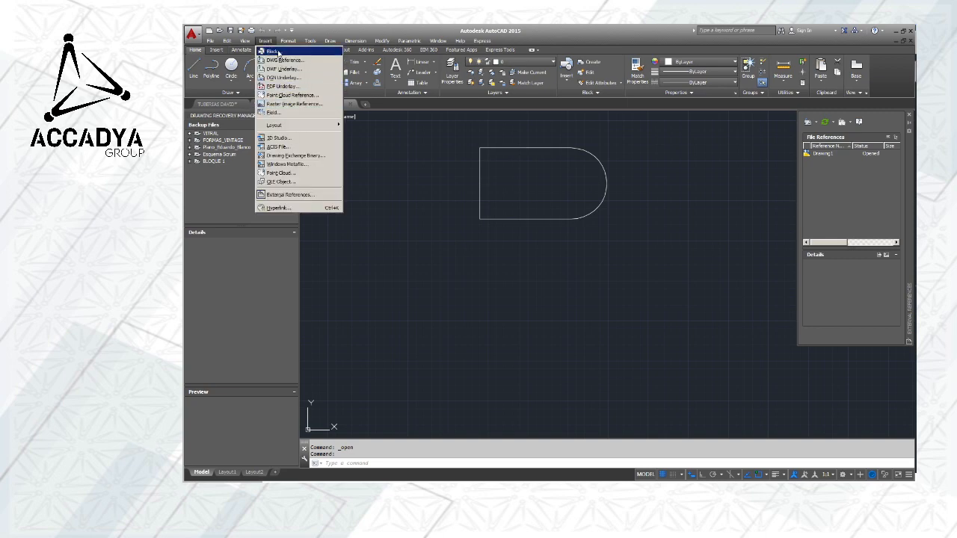
pyautogui.click(278, 52)
pyautogui.click(574, 203)
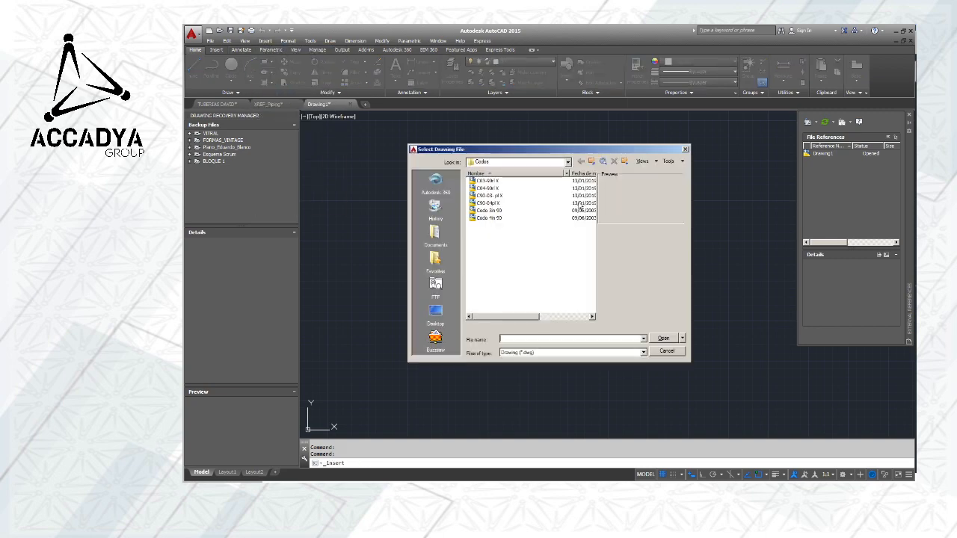
pyautogui.click(487, 219)
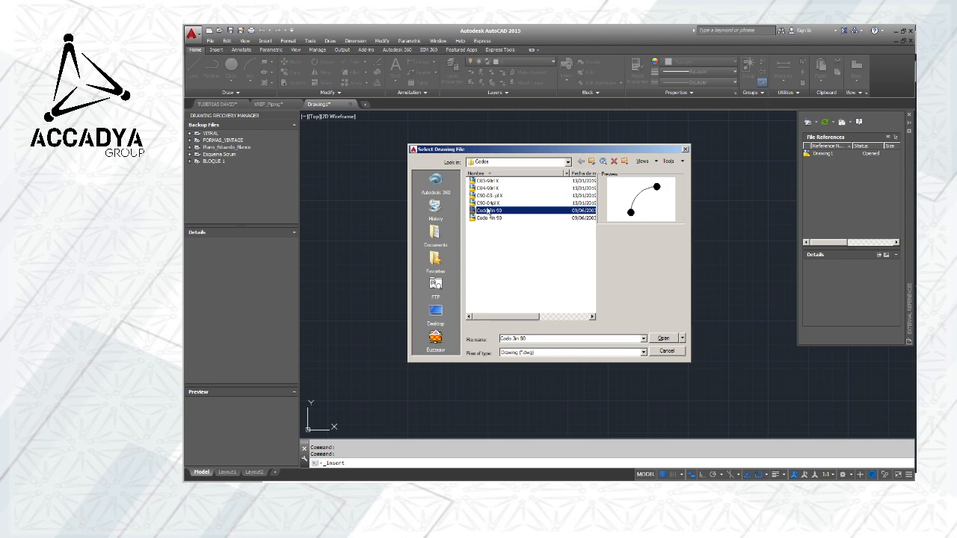
pyautogui.click(488, 204)
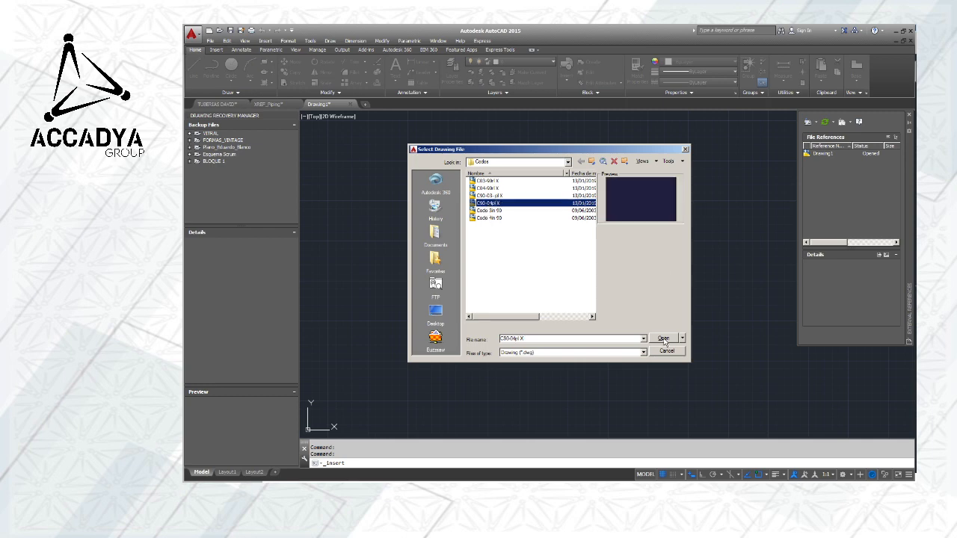
pyautogui.click(489, 188)
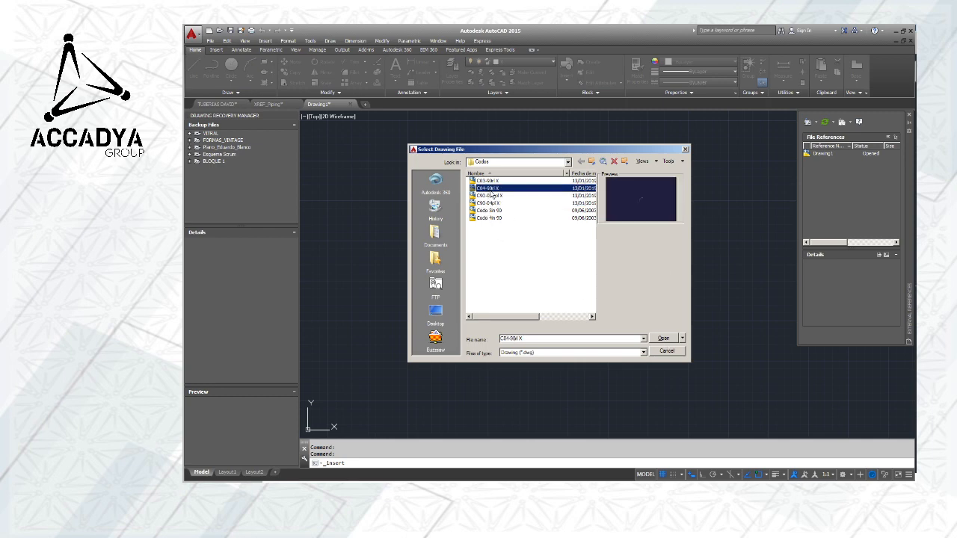
pyautogui.press('Up')
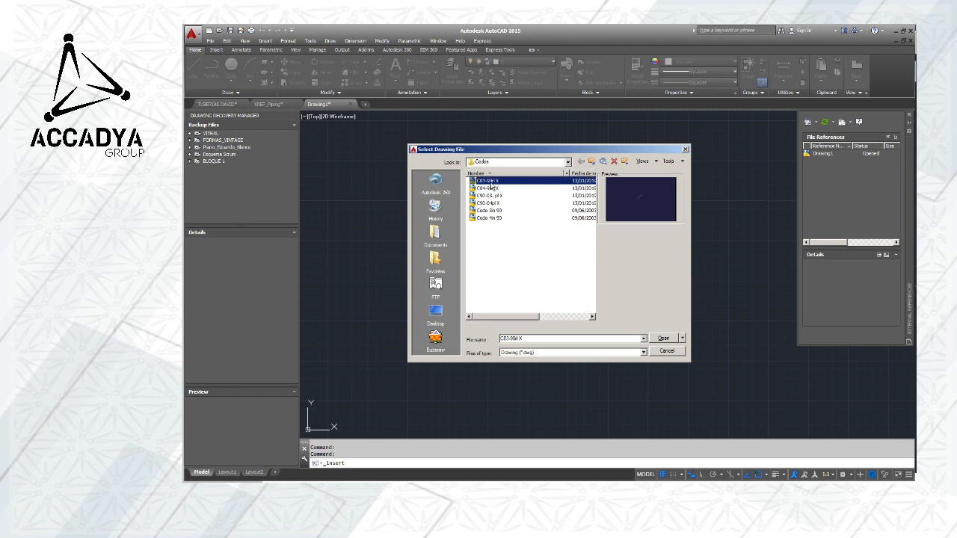
pyautogui.press('Down')
pyautogui.press('Down')
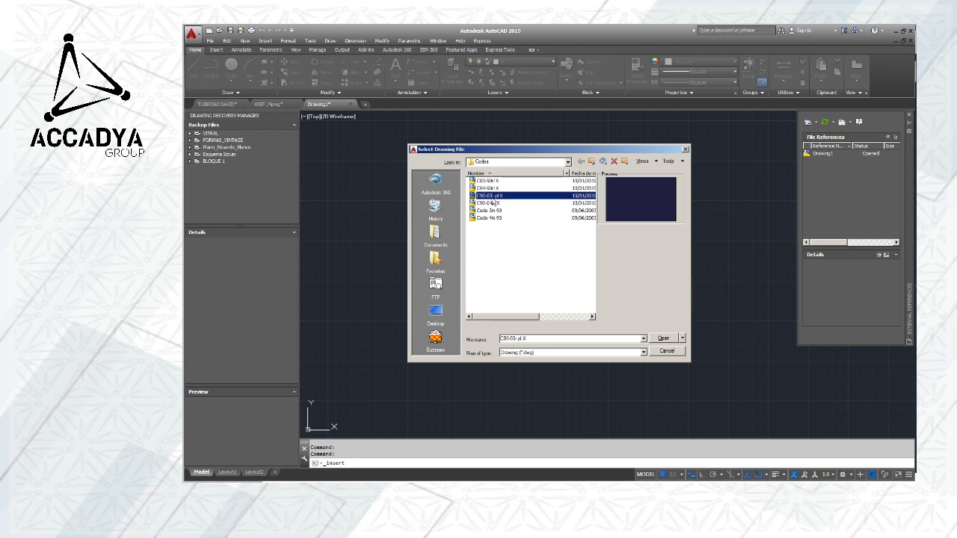
pyautogui.click(490, 203)
pyautogui.click(490, 212)
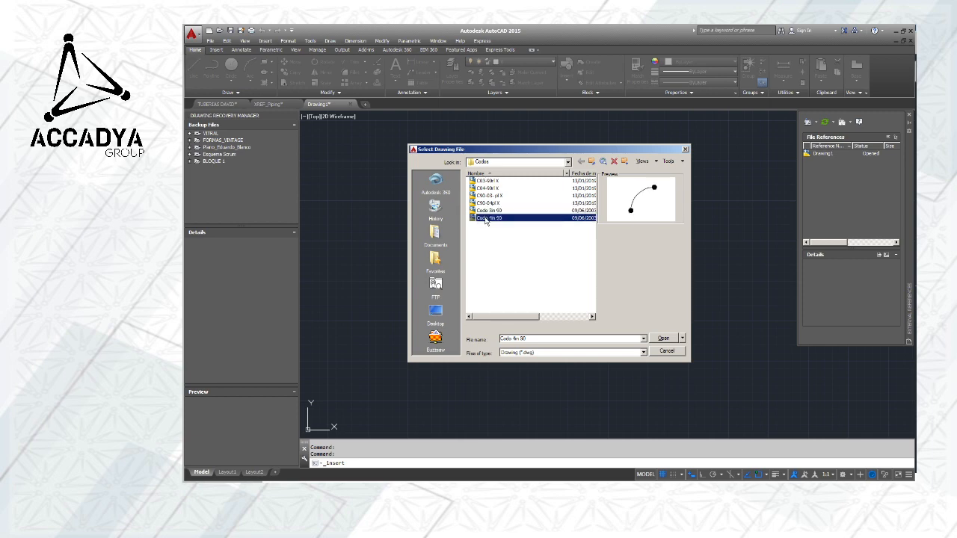
pyautogui.press('Up')
pyautogui.click(488, 195)
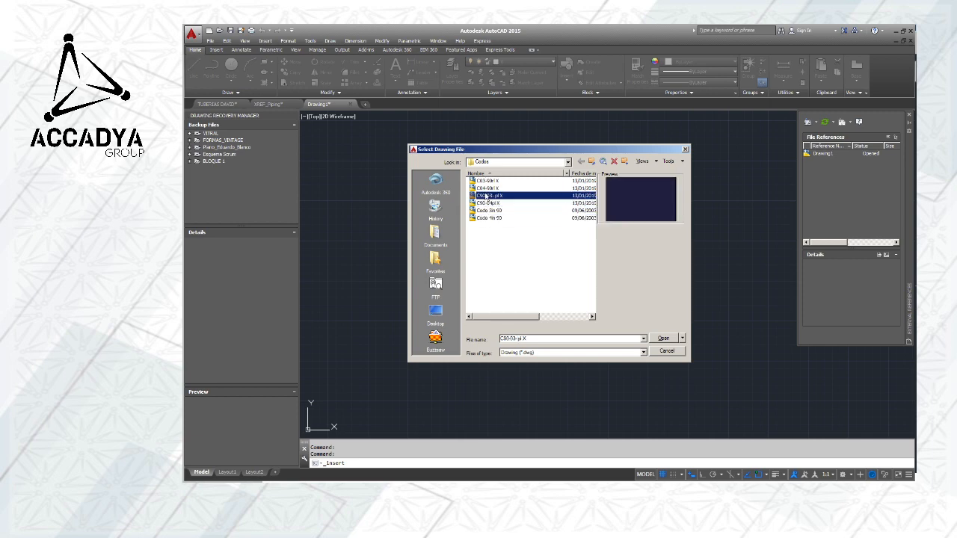
pyautogui.click(487, 188)
pyautogui.click(486, 181)
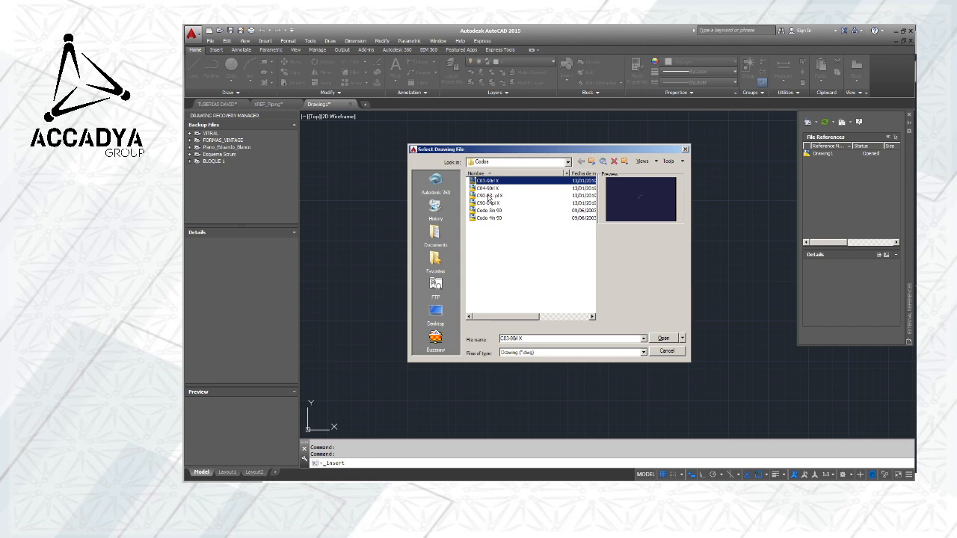
pyautogui.click(489, 197)
pyautogui.click(490, 204)
pyautogui.click(664, 354)
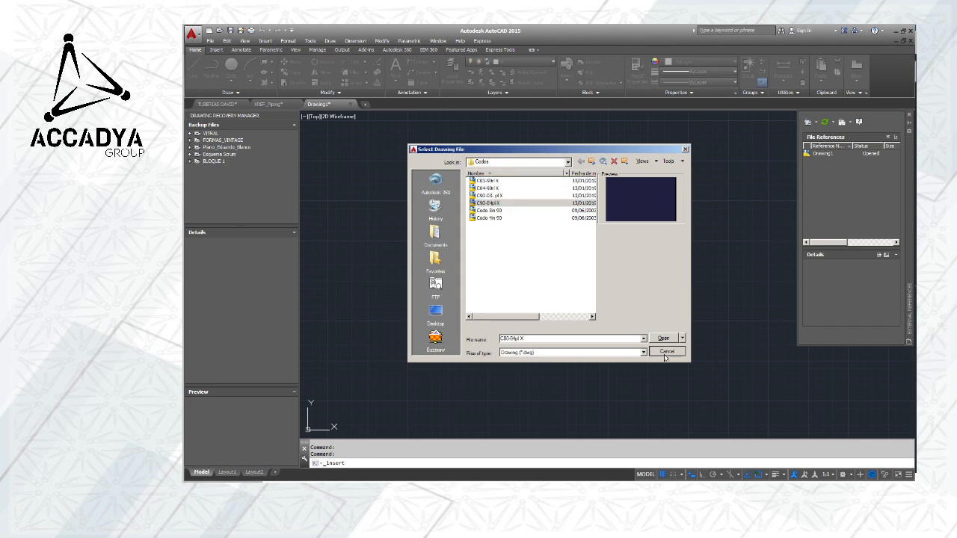
pyautogui.click(649, 189)
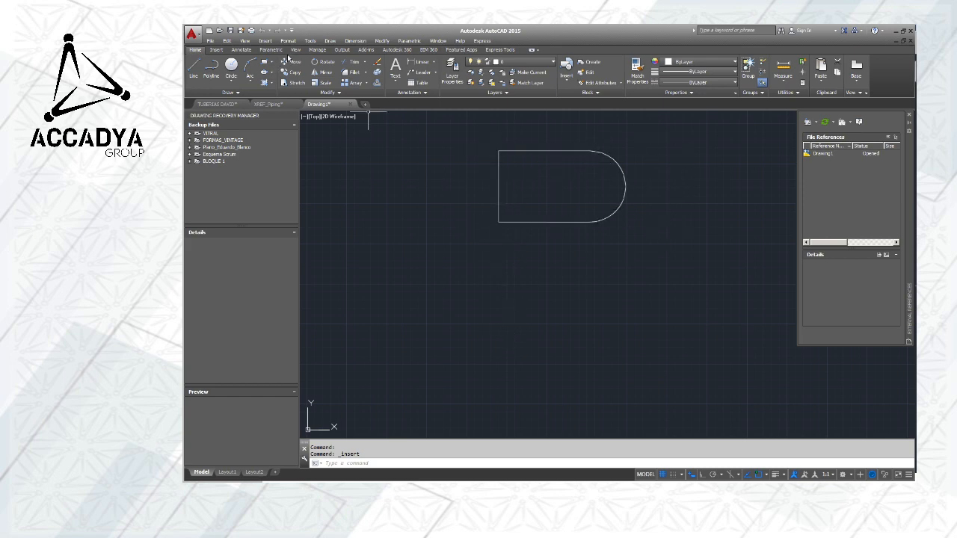
# Insert the Codo 4in 90 drawing from the Codos folder as a block below the D-shaped block
pyautogui.click(266, 41)
pyautogui.click(273, 50)
pyautogui.click(574, 202)
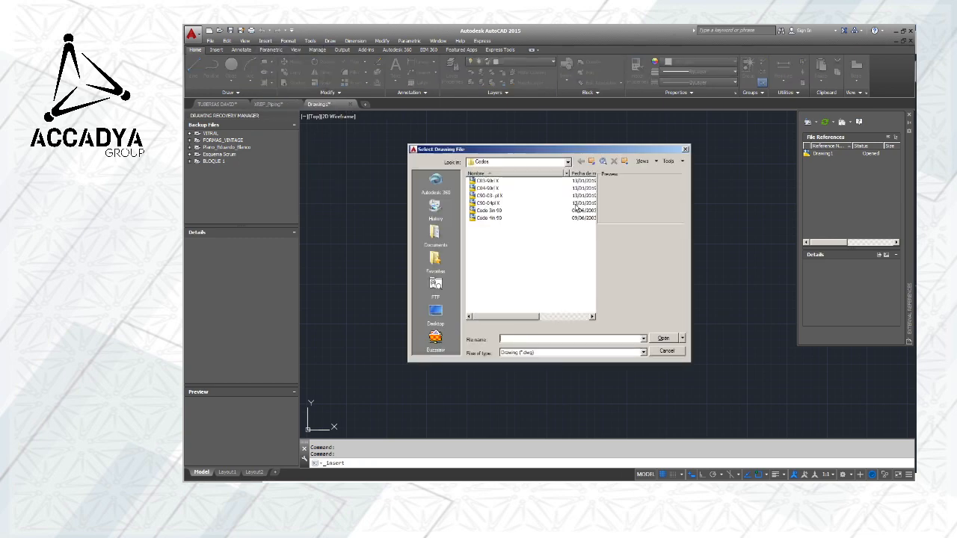
pyautogui.click(490, 218)
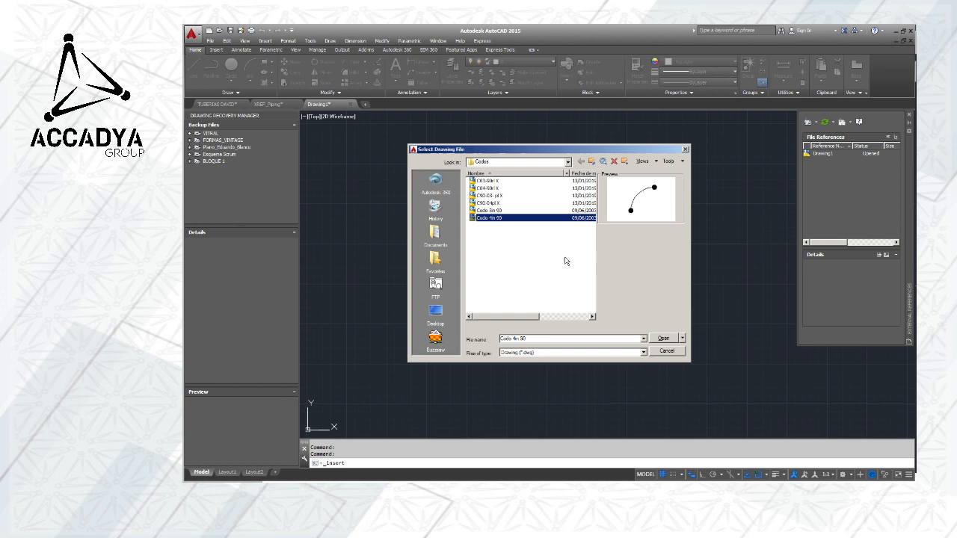
pyautogui.click(662, 338)
pyautogui.click(571, 313)
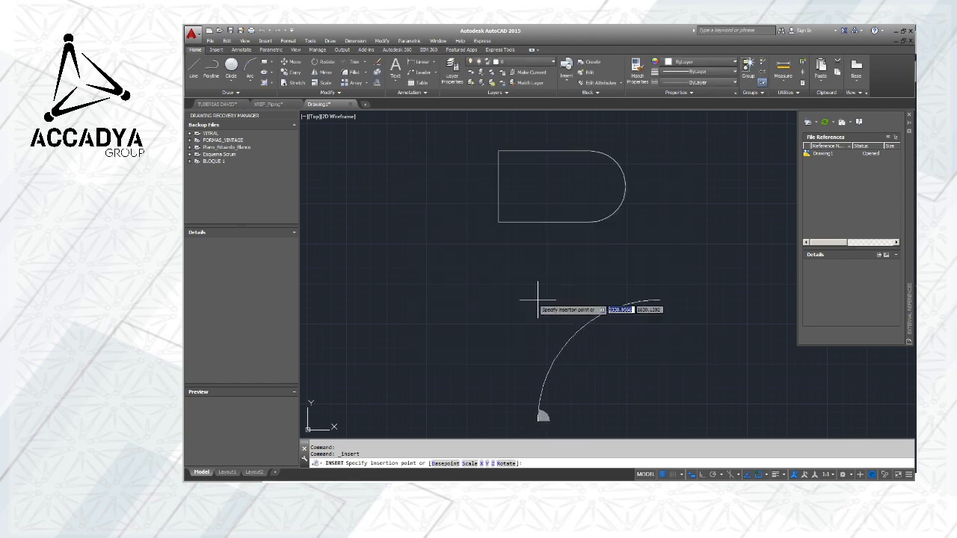
pyautogui.click(516, 275)
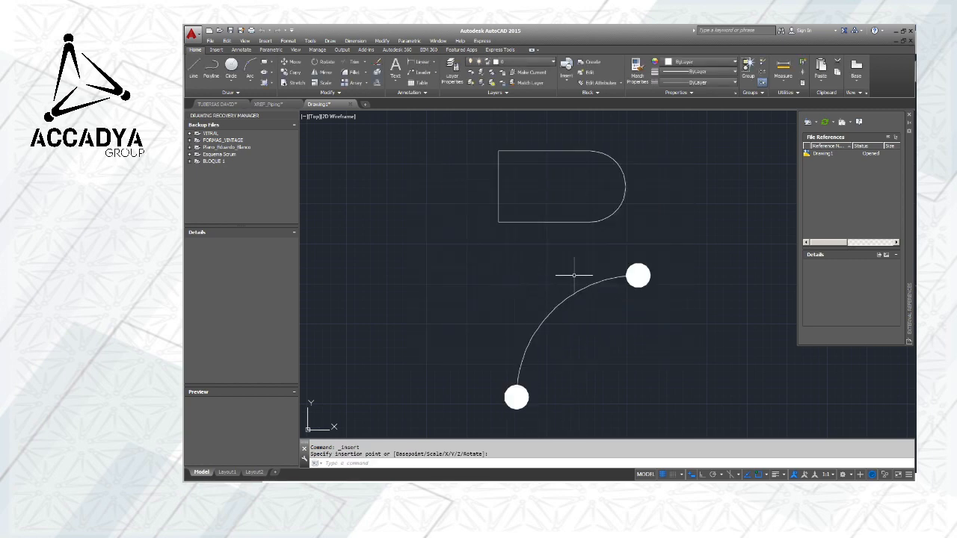
# Try to rotate the inserted 4-inch elbow block about the centre of its lower end circle
pyautogui.moveTo(573, 274); pyautogui.dragTo(580, 210, button='middle')
pyautogui.scroll(-2, 574, 207)
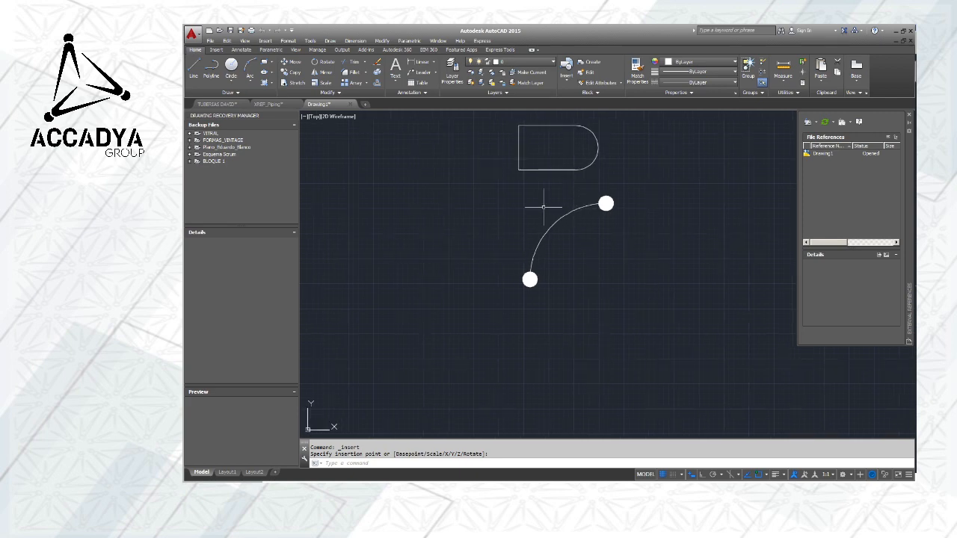
pyautogui.click(497, 185)
pyautogui.click(752, 301)
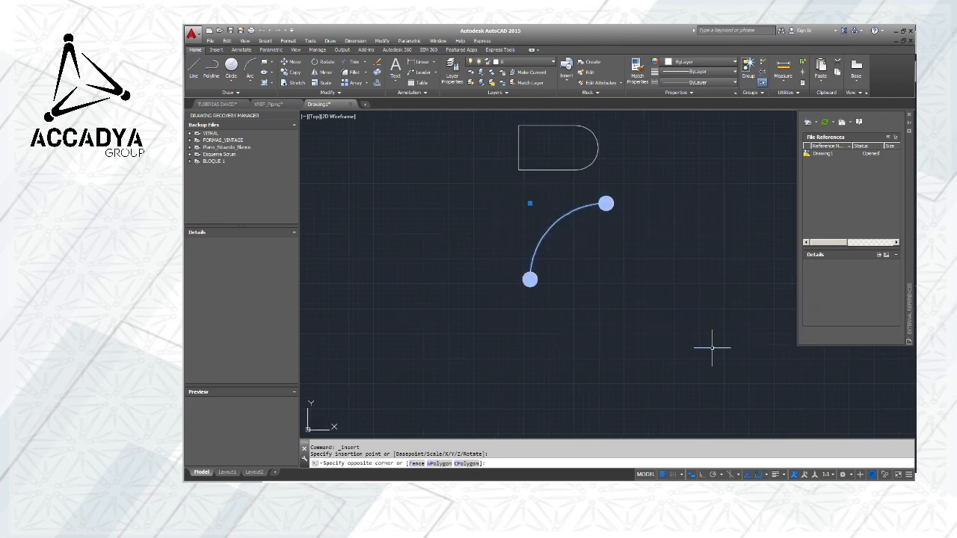
pyautogui.click(322, 63)
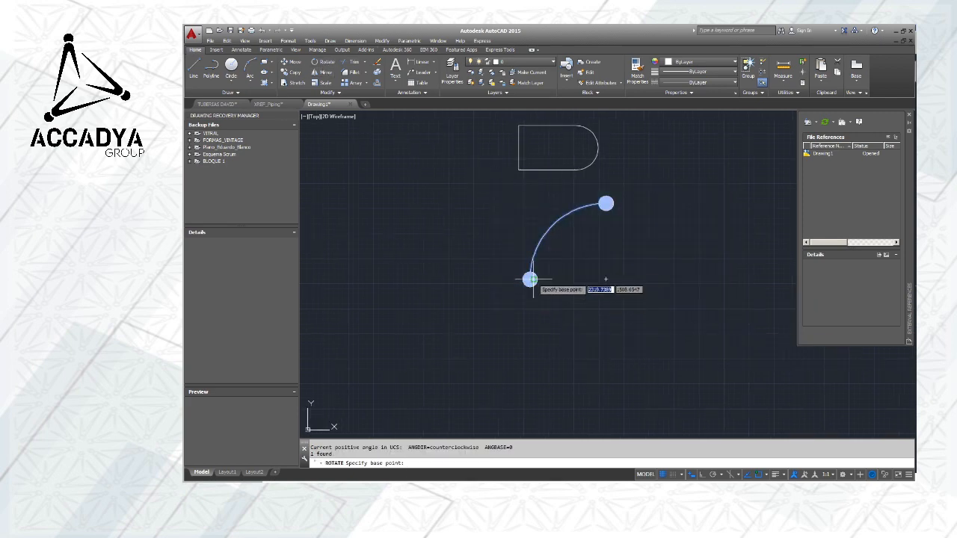
pyautogui.click(529, 279)
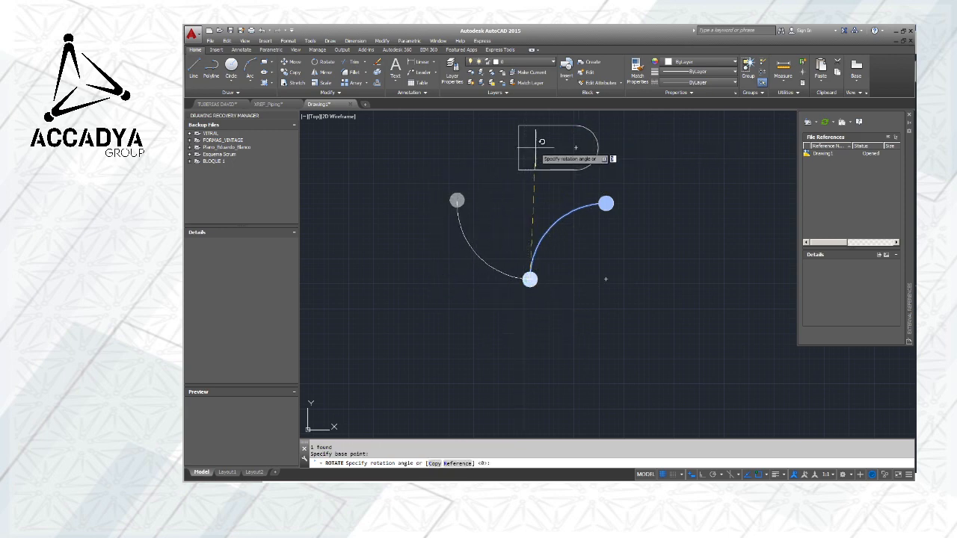
pyautogui.press('Escape')
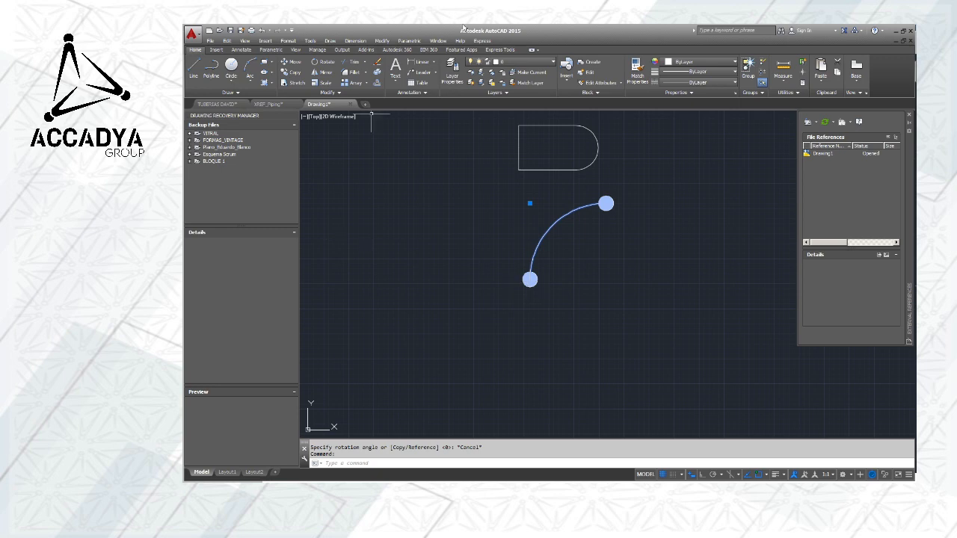
# Mirror the selected elbow across a vertical line through its lower end circle, keeping the source object
pyautogui.click(328, 73)
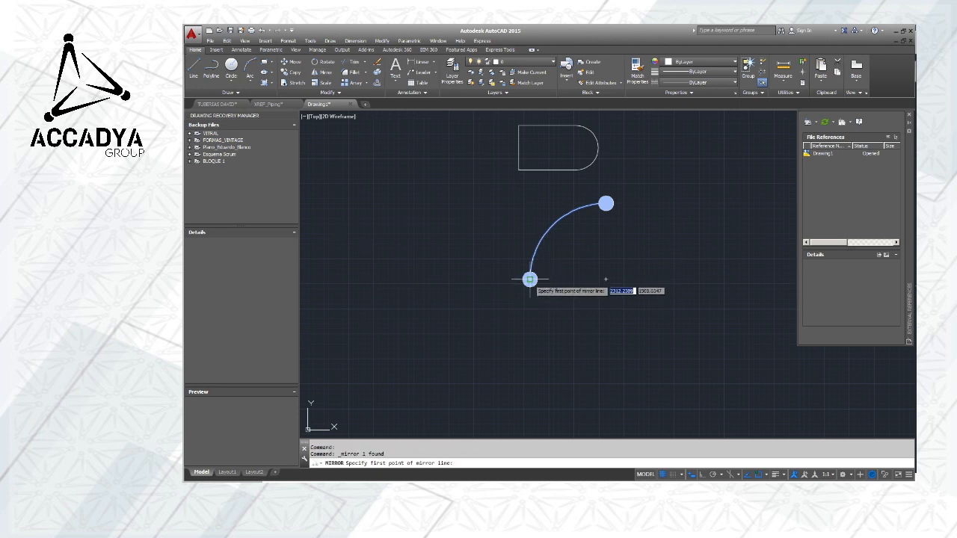
pyautogui.click(529, 279)
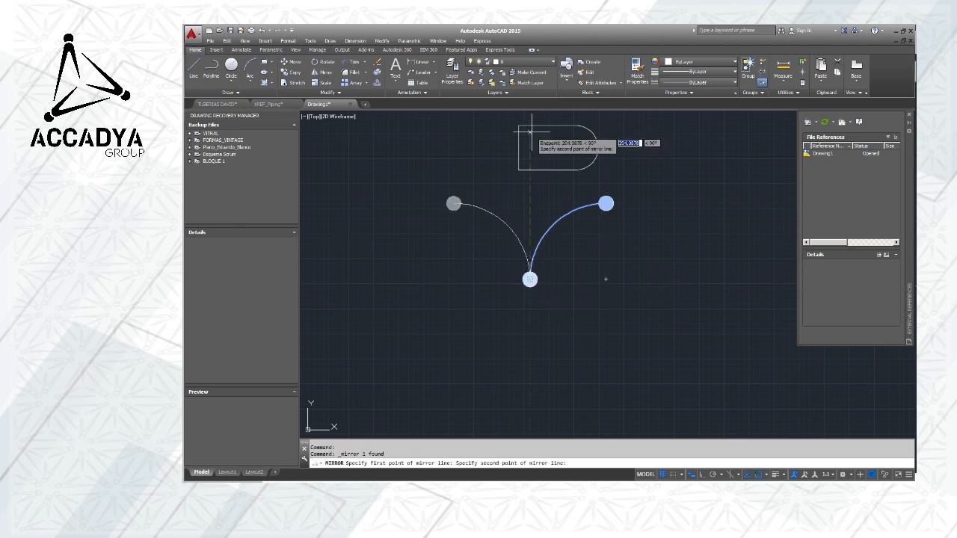
pyautogui.click(532, 133)
pyautogui.press('Return')
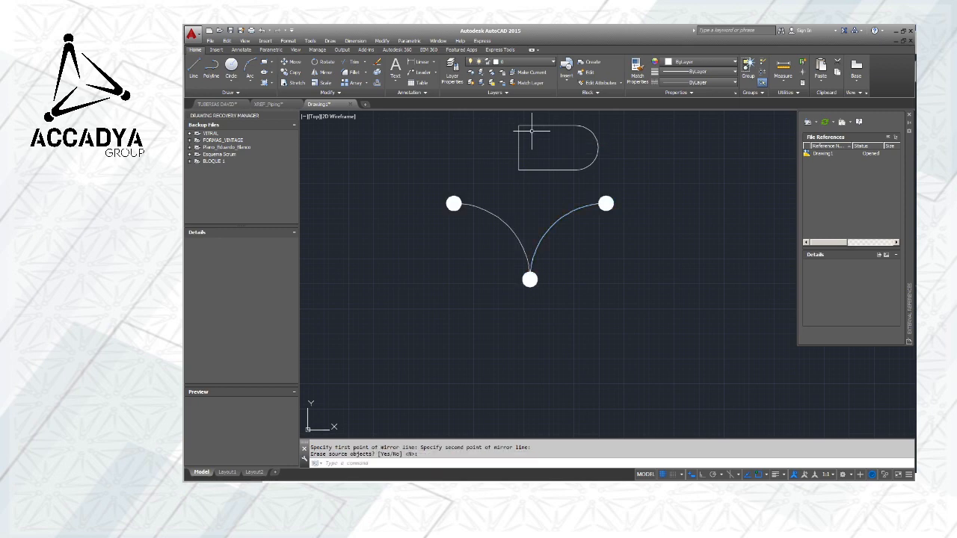
# Delete the original right-hand elbow, keeping only its mirrored copy
pyautogui.scroll(-2, 581, 239)
pyautogui.moveTo(560, 250); pyautogui.dragTo(534, 244, button='middle')
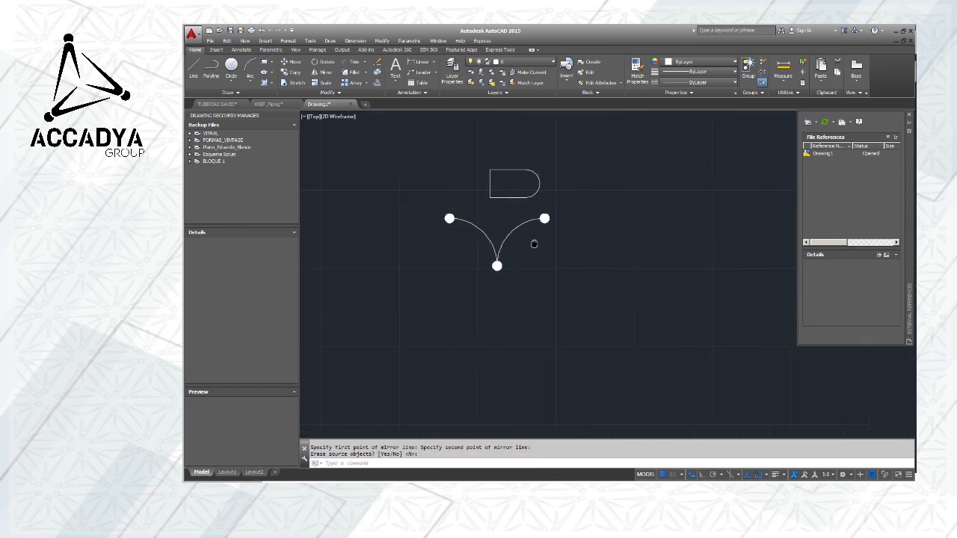
pyautogui.scroll(3, 519, 231)
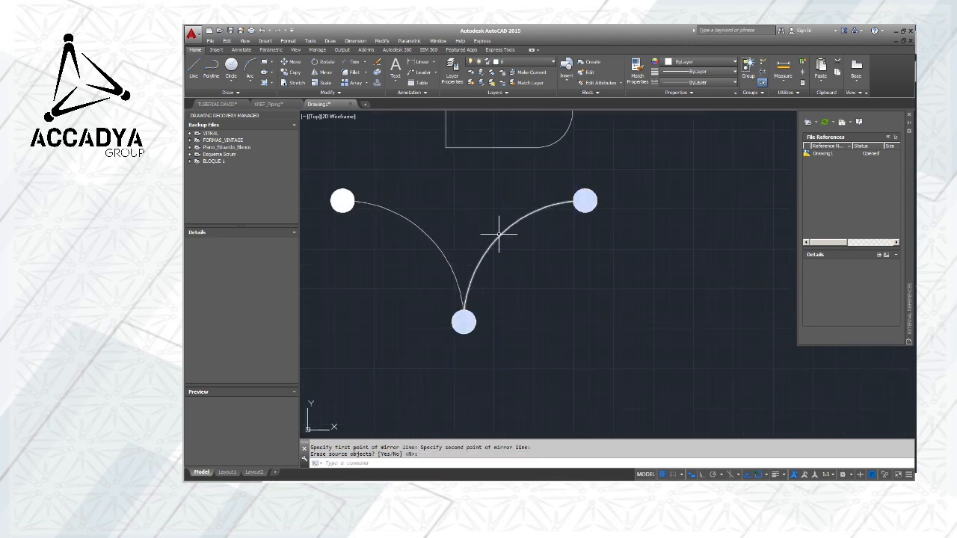
pyautogui.click(497, 223)
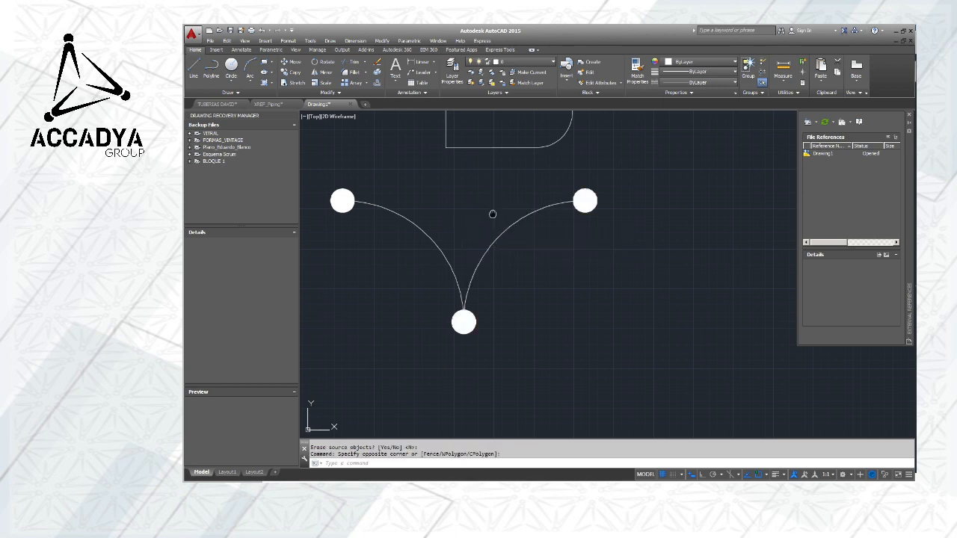
pyautogui.moveTo(492, 214); pyautogui.dragTo(568, 218, button='middle')
pyautogui.click(561, 254)
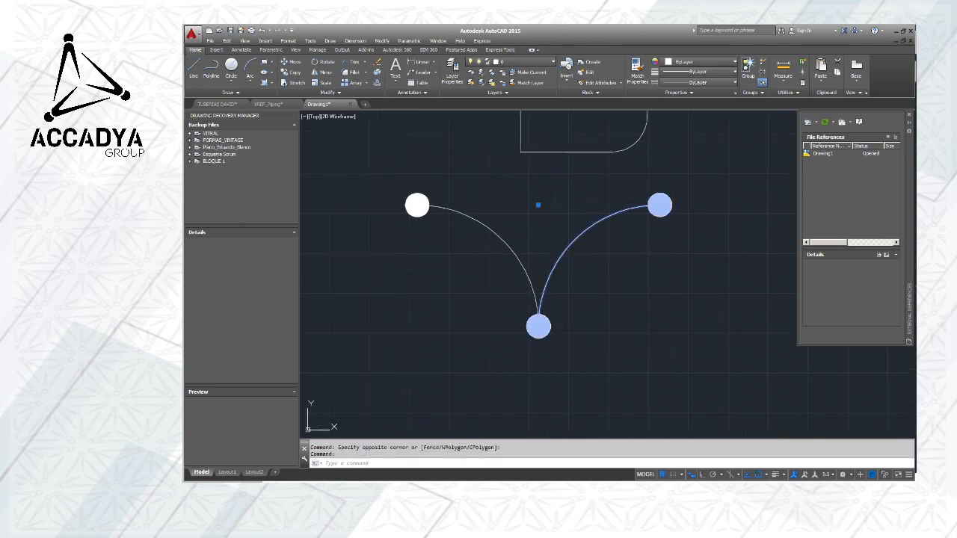
pyautogui.press('Delete')
# Draw a vertical line upward from the centre of the elbow's upper end circle with Ortho on
pyautogui.moveTo(559, 217)
pyautogui.mouseDown(button='middle')
pyautogui.moveTo(640, 256)
pyautogui.moveTo(671, 196)
pyautogui.mouseUp(button='middle')
pyautogui.scroll(-2, 640, 256)
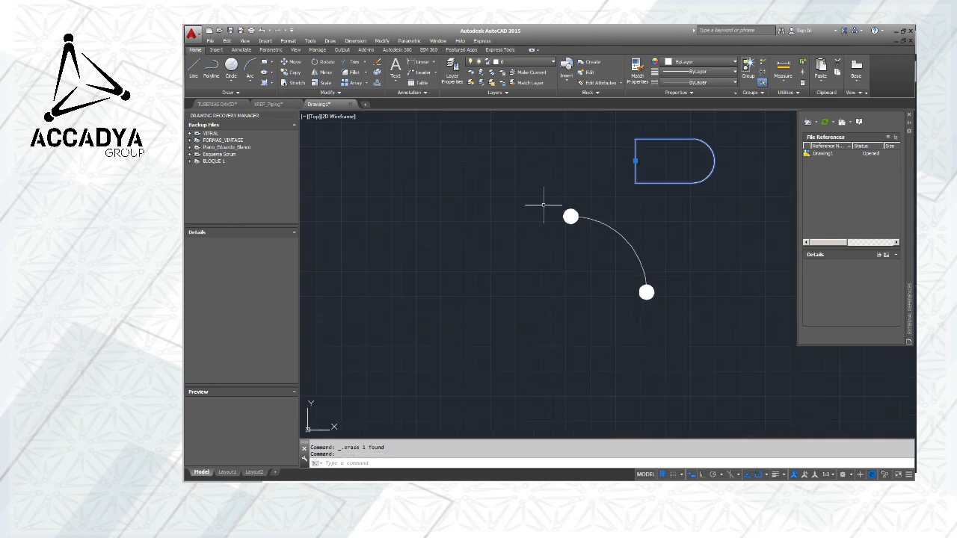
pyautogui.click(194, 69)
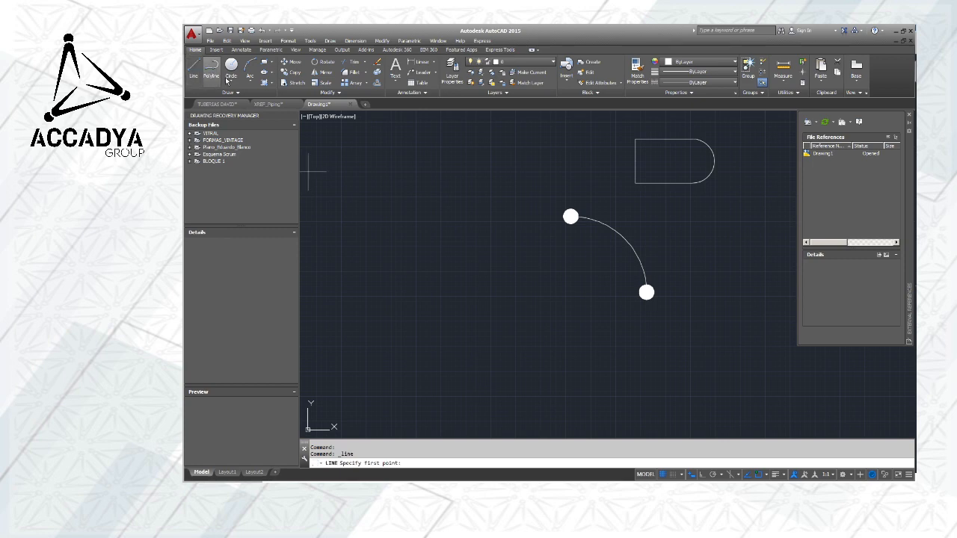
pyautogui.click(570, 217)
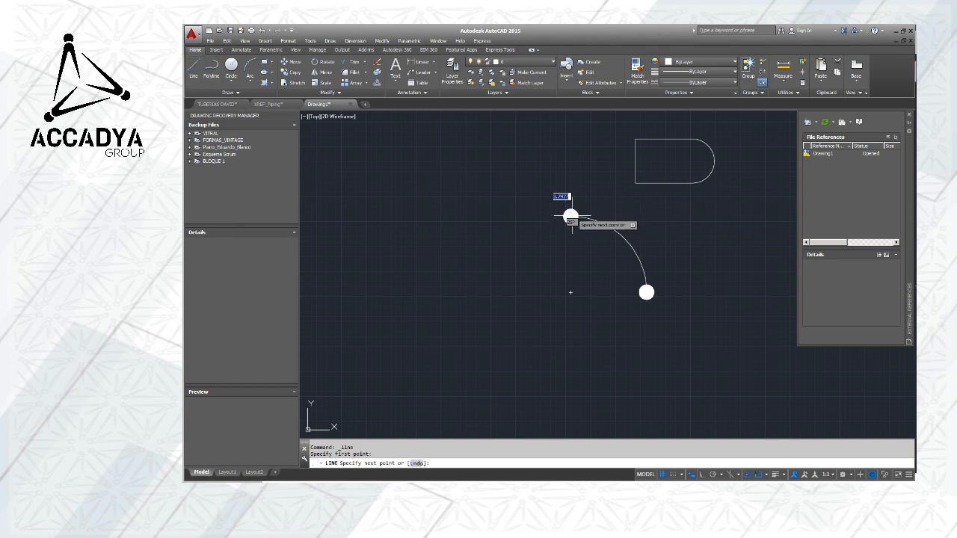
pyautogui.click(570, 139)
pyautogui.press('Escape')
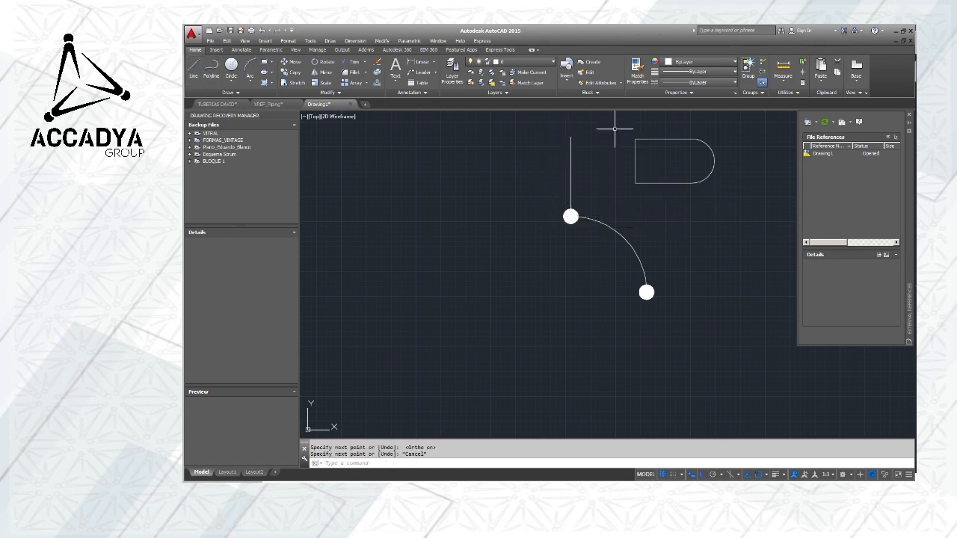
# Move the D-shaped outline by its flat edge's midpoint onto the vertical line above the elbow's upper end circle
pyautogui.click(615, 124)
pyautogui.click(744, 206)
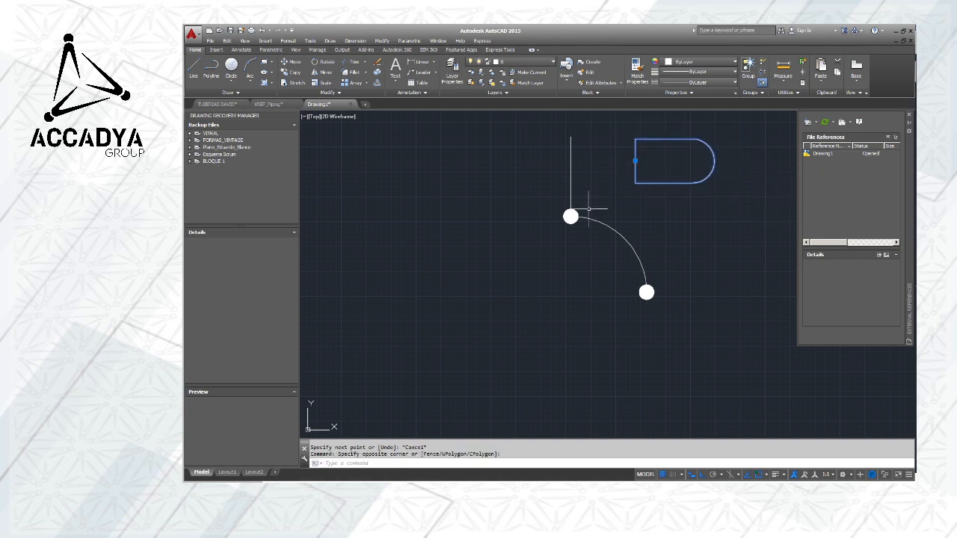
pyautogui.click(289, 62)
pyautogui.click(636, 161)
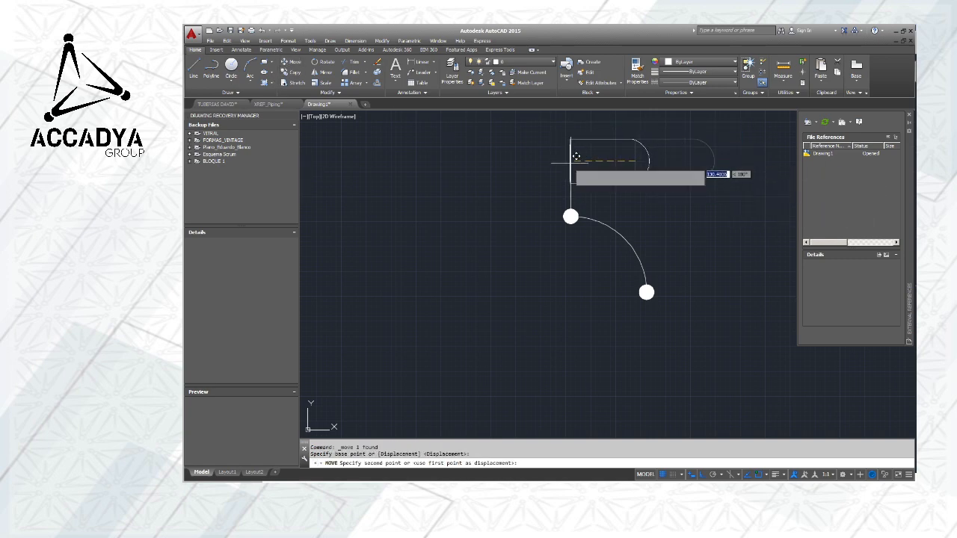
pyautogui.click(570, 177)
pyautogui.press('Escape')
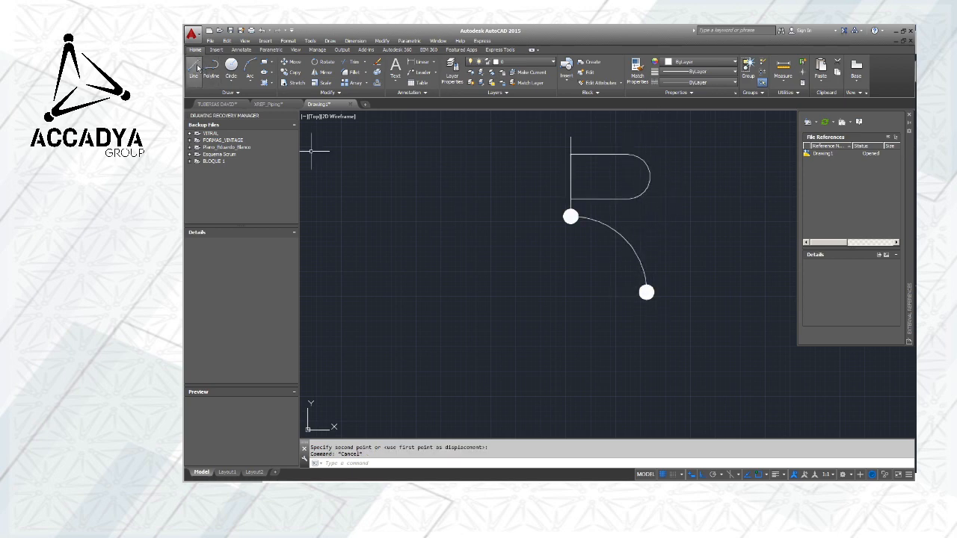
# Draw a vertical line about 325 units long upward from the centre of the elbow's lower end circle
pyautogui.click(194, 67)
pyautogui.click(646, 292)
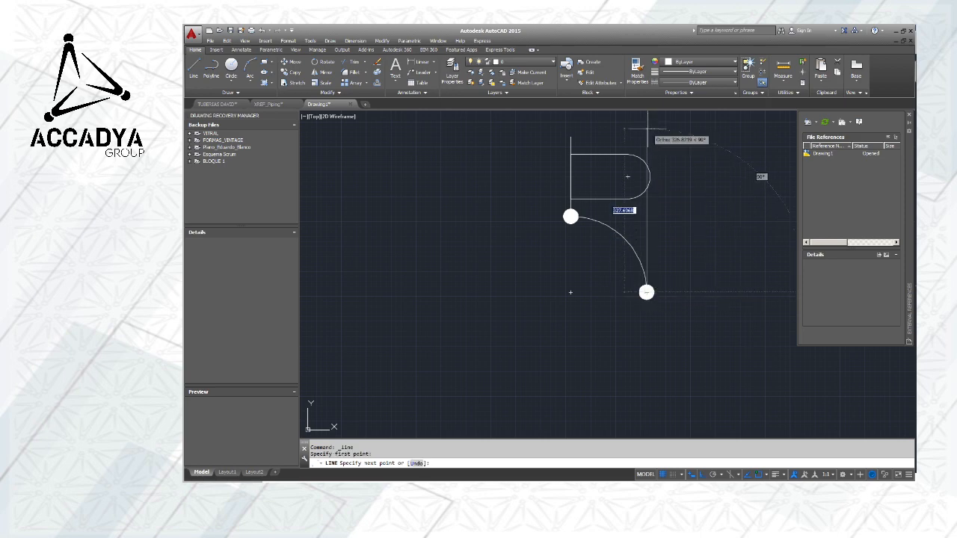
pyautogui.click(647, 131)
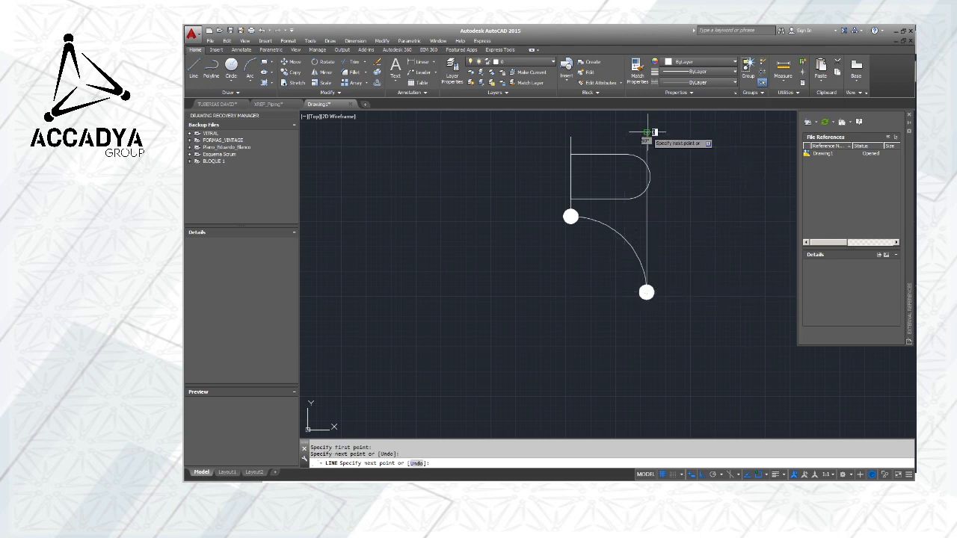
pyautogui.press('Escape')
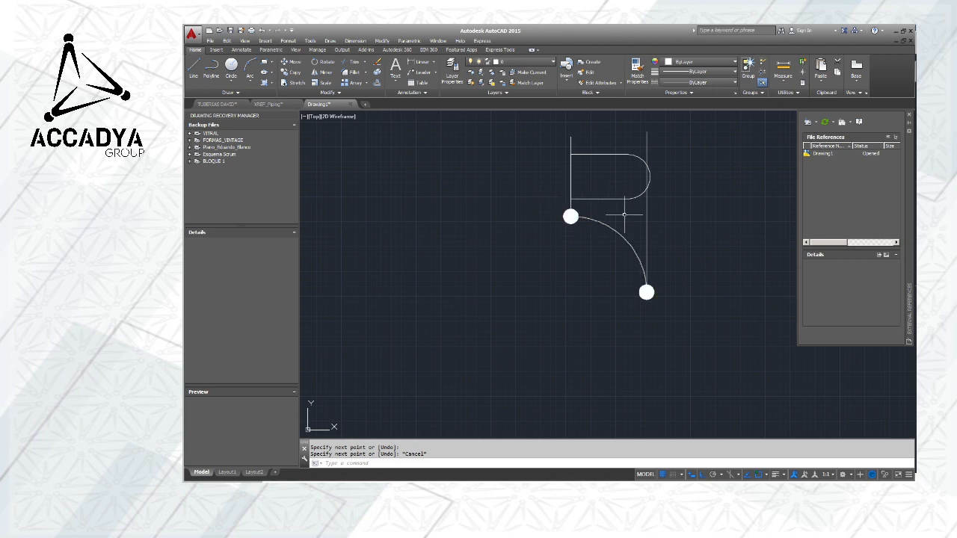
pyautogui.scroll(-2, 653, 215)
pyautogui.scroll(2, 652, 215)
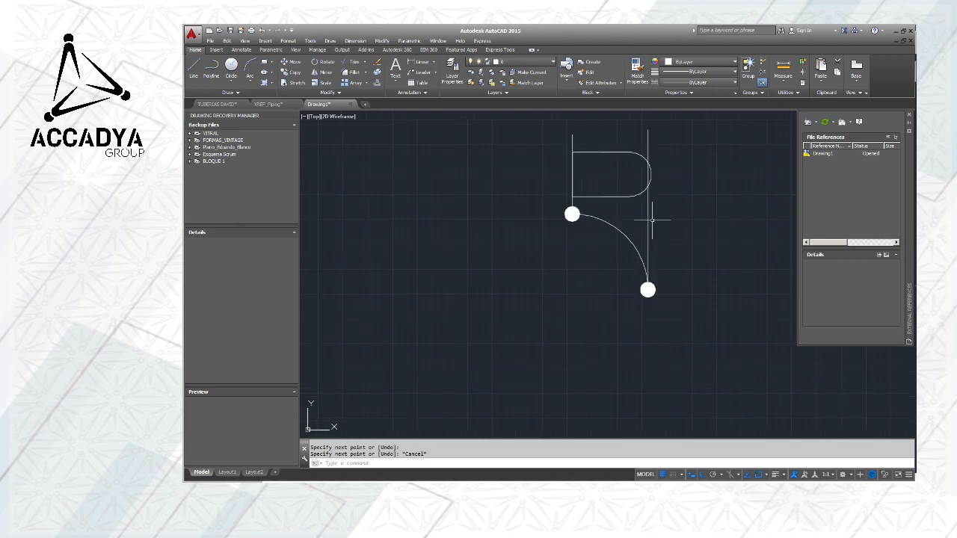
pyautogui.moveTo(651, 220); pyautogui.dragTo(708, 212, button='middle')
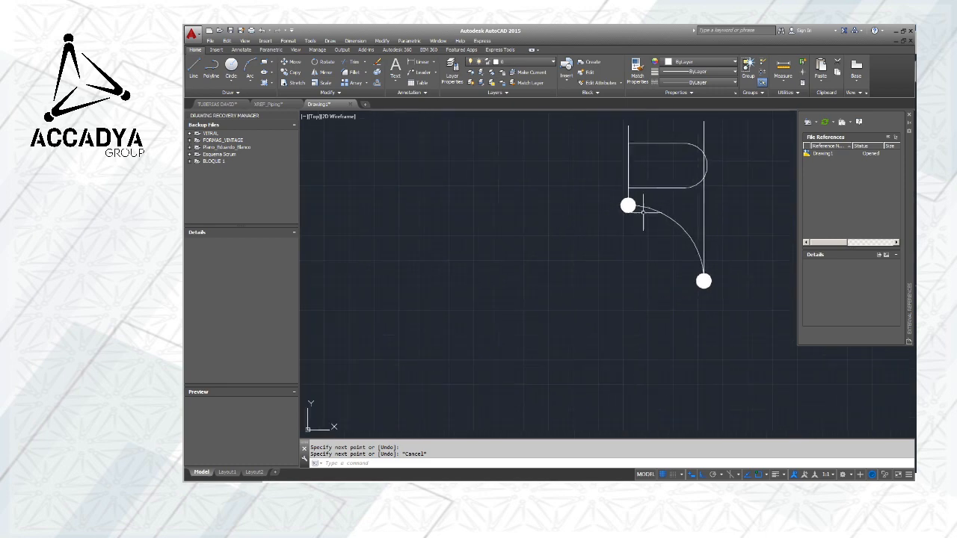
# Draw a long horizontal line to the left from the centre of the elbow's upper end circle
pyautogui.click(193, 69)
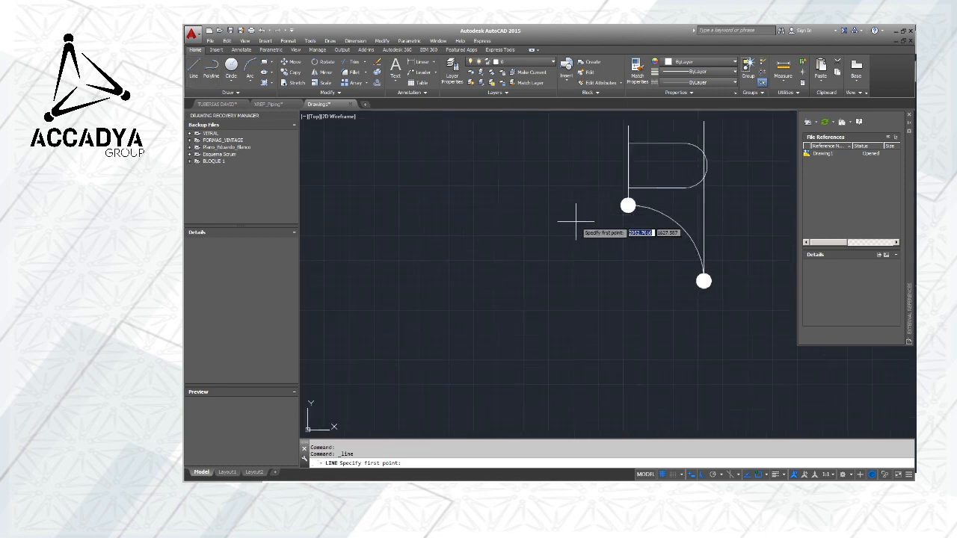
pyautogui.click(628, 205)
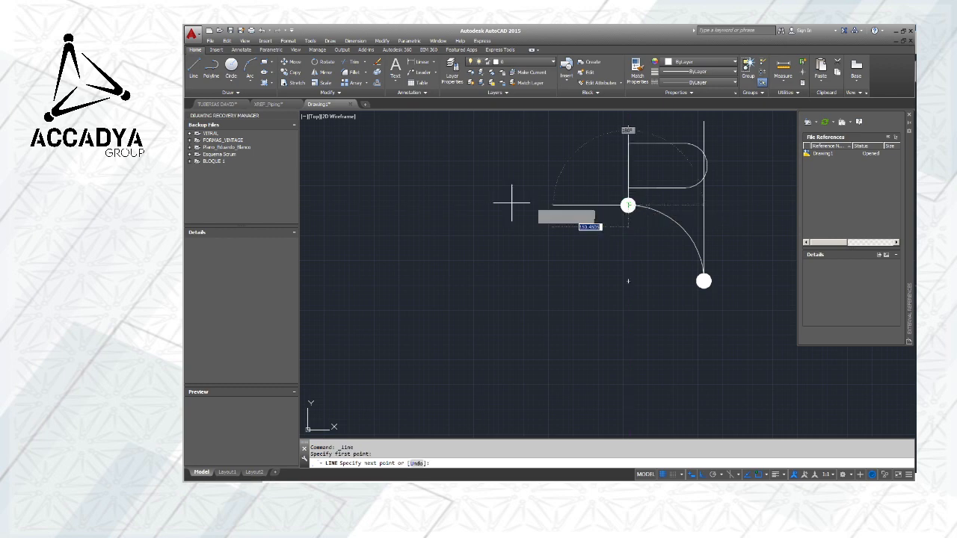
pyautogui.click(356, 205)
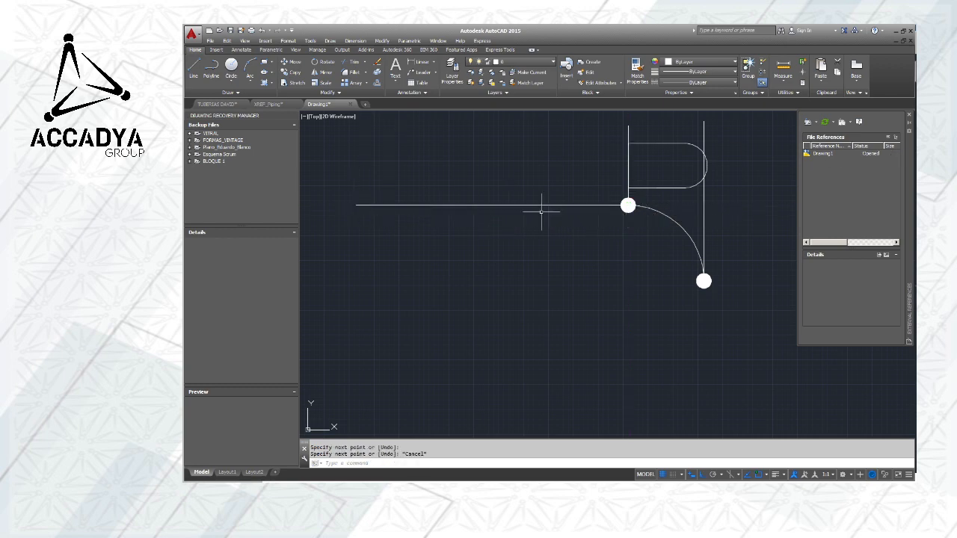
pyautogui.press('Escape')
pyautogui.moveTo(592, 231); pyautogui.dragTo(409, 225, button='middle')
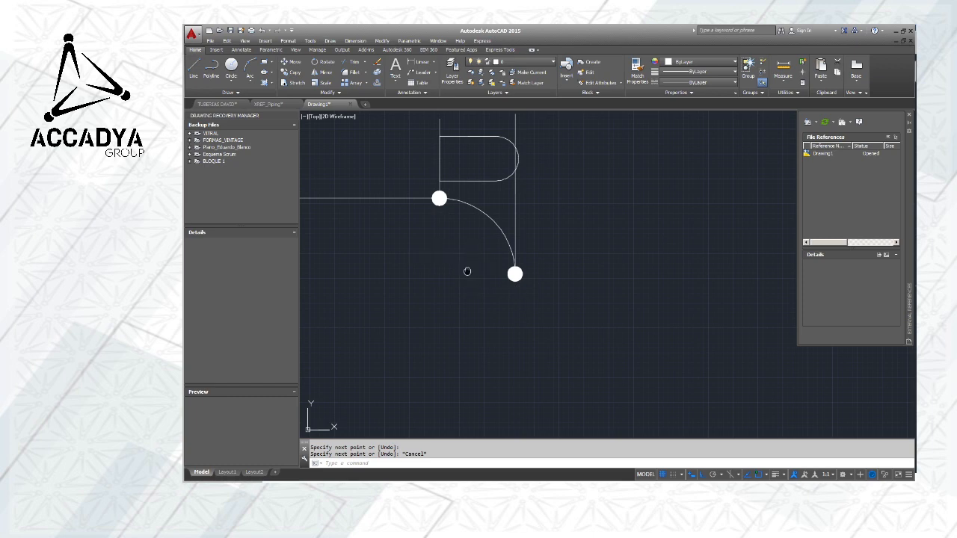
# Draw a vertical line about 222 units long downward from the centre of the elbow's lower end circle
pyautogui.moveTo(467, 271); pyautogui.dragTo(479, 206, button='middle')
pyautogui.click(193, 67)
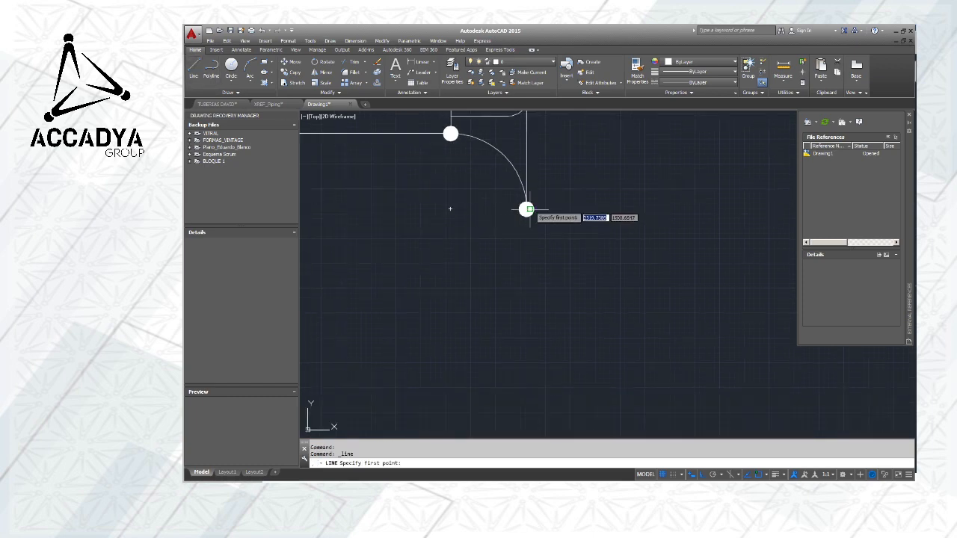
pyautogui.click(526, 209)
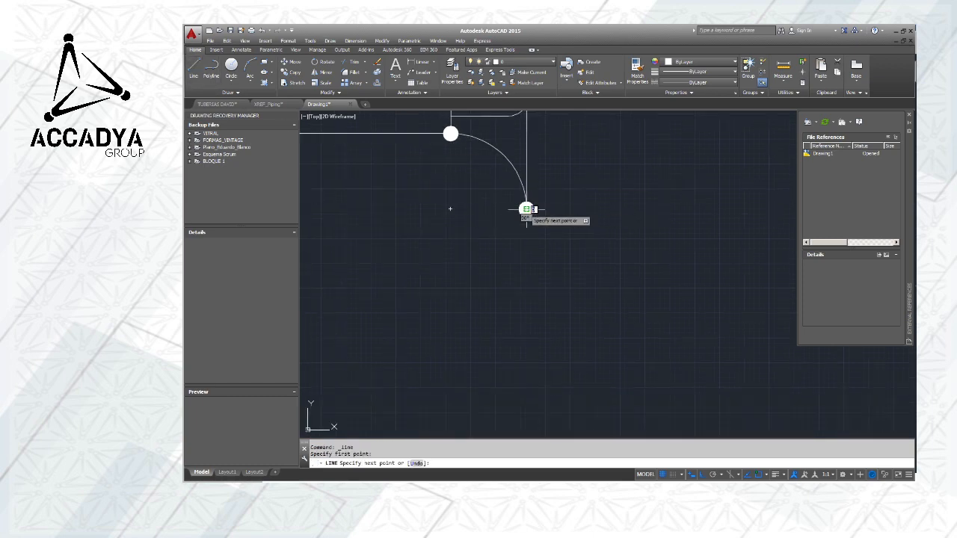
pyautogui.click(521, 320)
pyautogui.press('Escape')
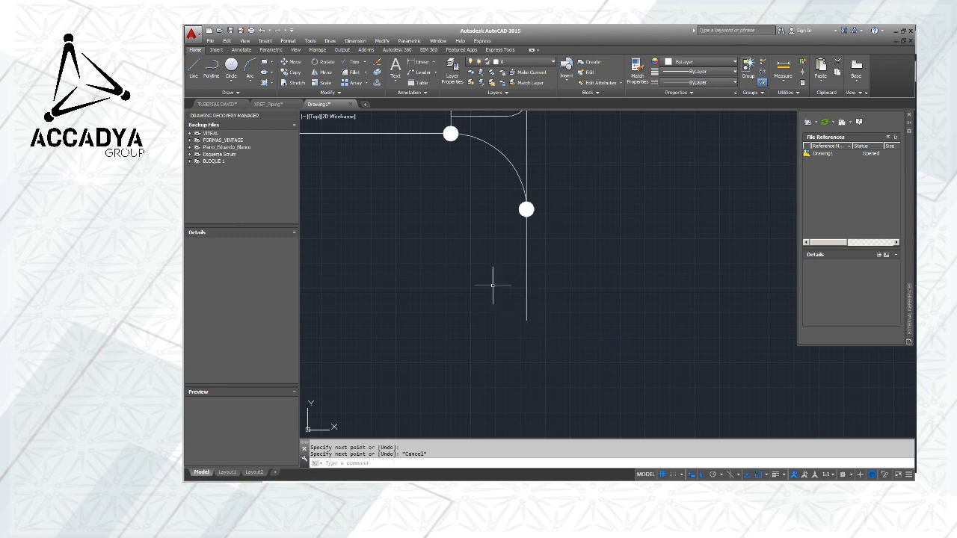
# Copy the elbow block and paste the copy in the empty area to the lower right of the original
pyautogui.scroll(-4, 501, 246)
pyautogui.moveTo(558, 239); pyautogui.dragTo(585, 213, button='middle')
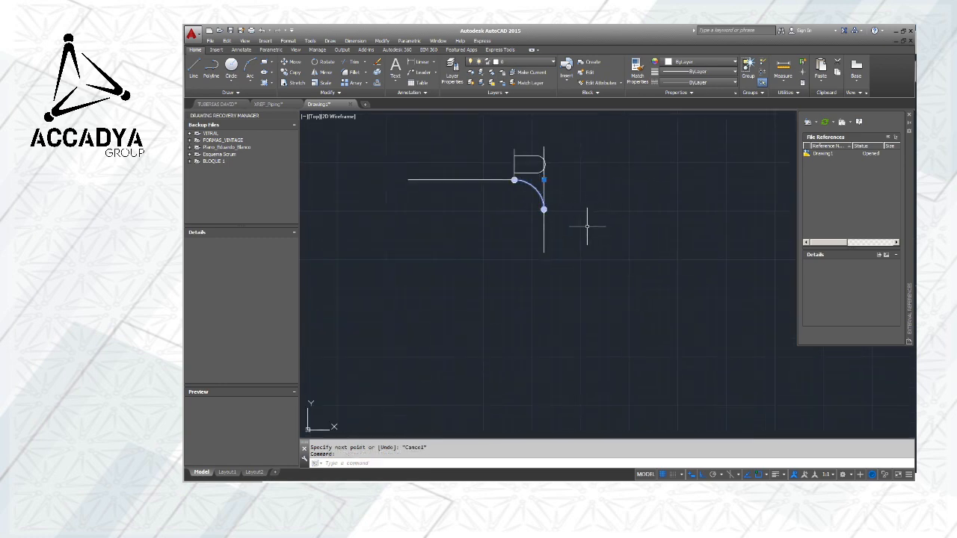
pyautogui.hotkey('ctrl', 'c')
pyautogui.hotkey('ctrl', 'v')
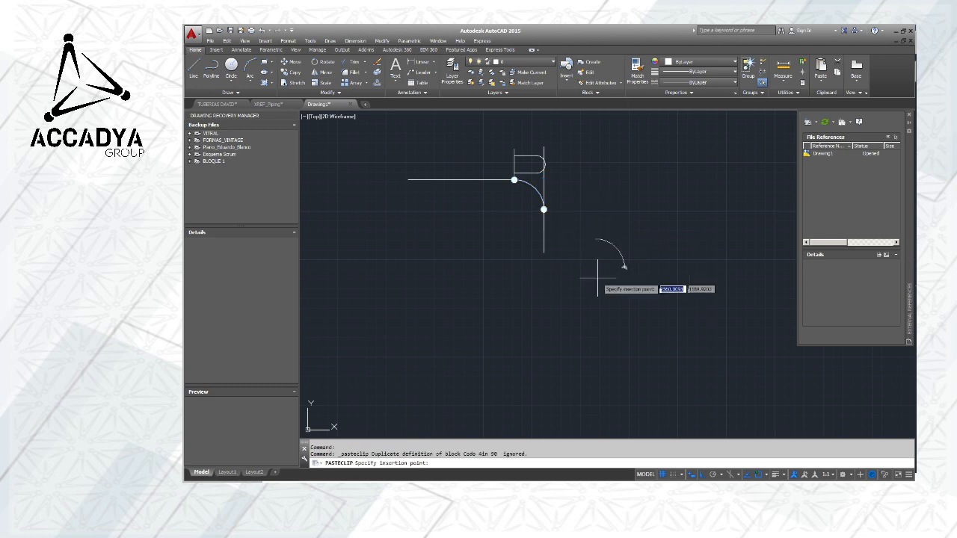
pyautogui.click(618, 279)
# Rotate the pasted elbow 180° about the centre of its lower end circle
pyautogui.click(608, 238)
pyautogui.click(707, 334)
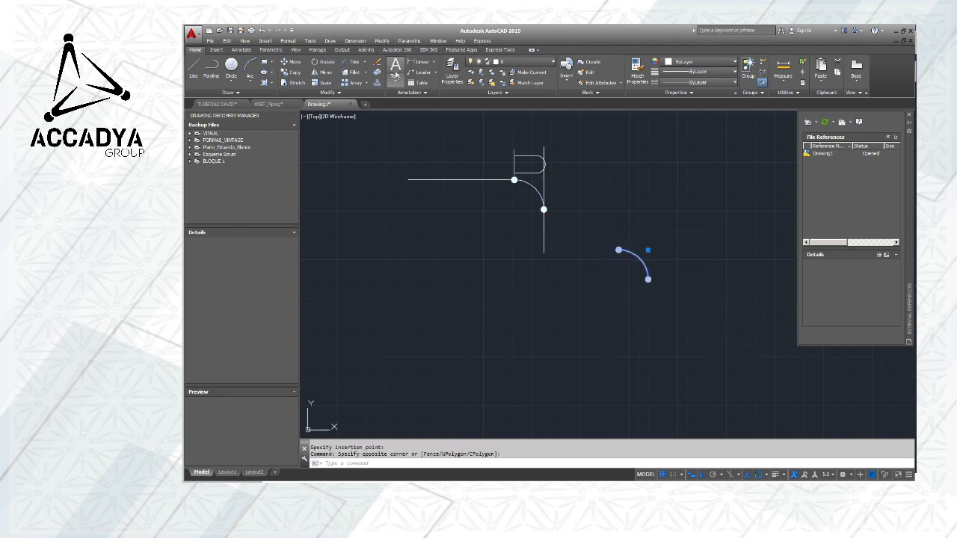
pyautogui.click(322, 62)
pyautogui.scroll(2, 647, 275)
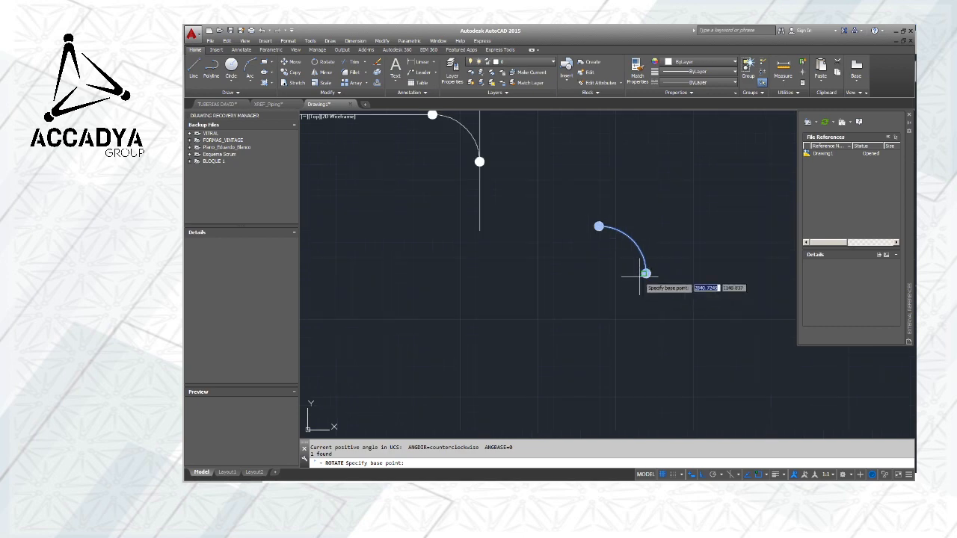
pyautogui.click(646, 273)
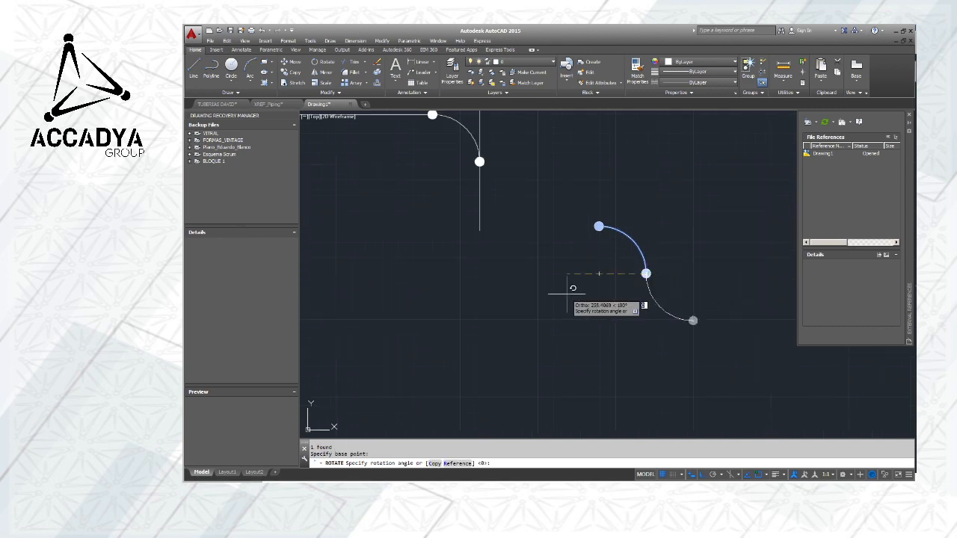
pyautogui.press('Return')
# Move the rotated elbow by its upper end circle's centre onto the lower endpoint of the vertical pipe line
pyautogui.click(604, 230)
pyautogui.click(734, 327)
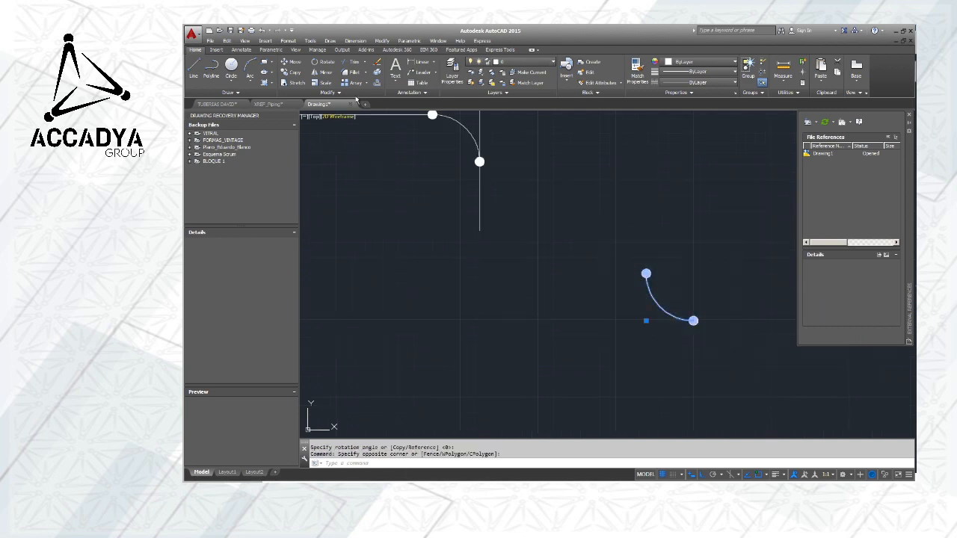
pyautogui.click(288, 62)
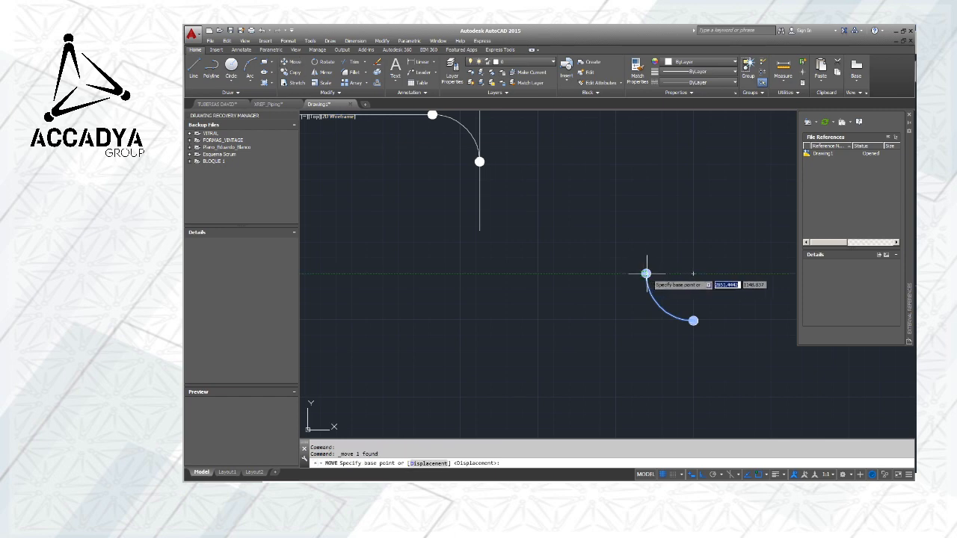
pyautogui.click(646, 273)
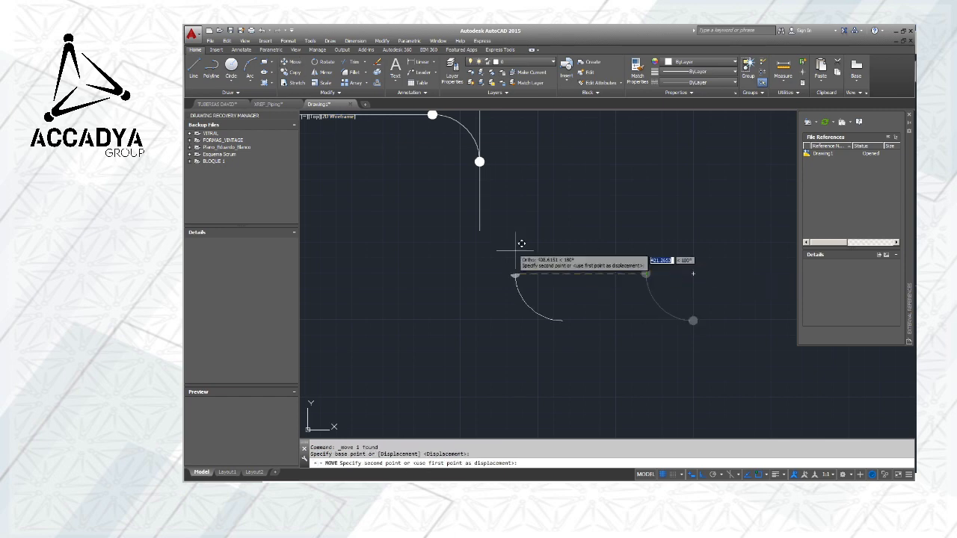
pyautogui.click(481, 225)
pyautogui.moveTo(562, 231); pyautogui.dragTo(573, 296, button='middle')
pyautogui.press('Escape')
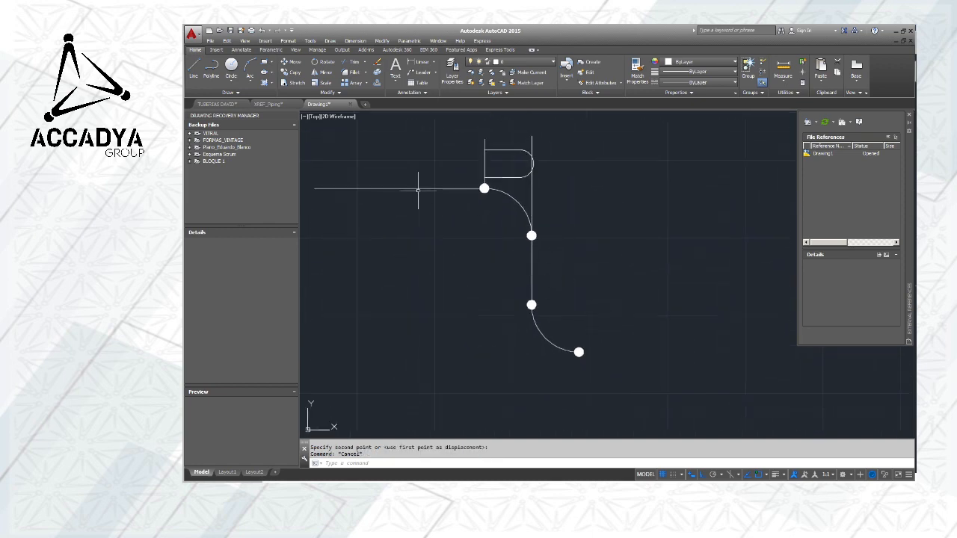
# Draw a horizontal line to the right from the centre of the second elbow's lower end circle
pyautogui.click(194, 69)
pyautogui.click(579, 352)
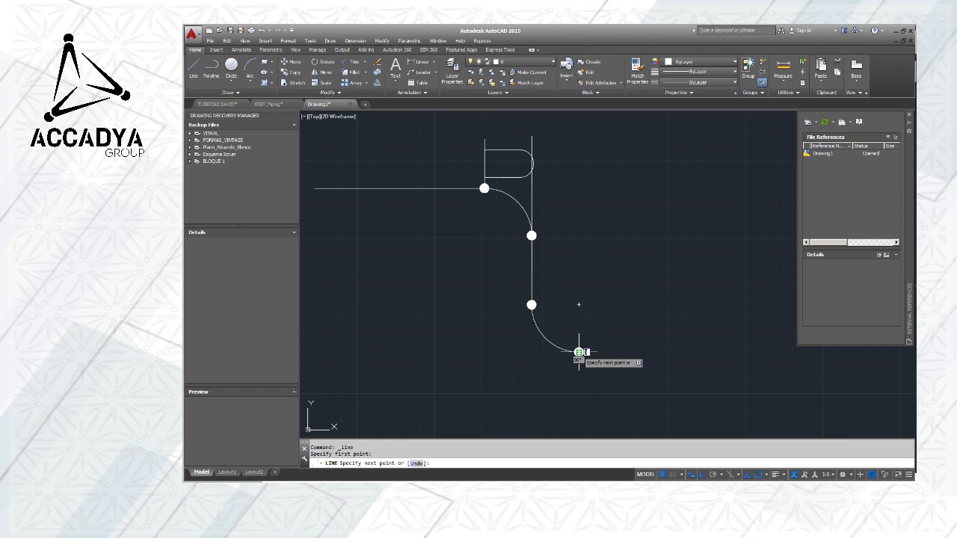
pyautogui.click(759, 361)
pyautogui.press('Escape')
pyautogui.moveTo(630, 264); pyautogui.dragTo(645, 249, button='middle')
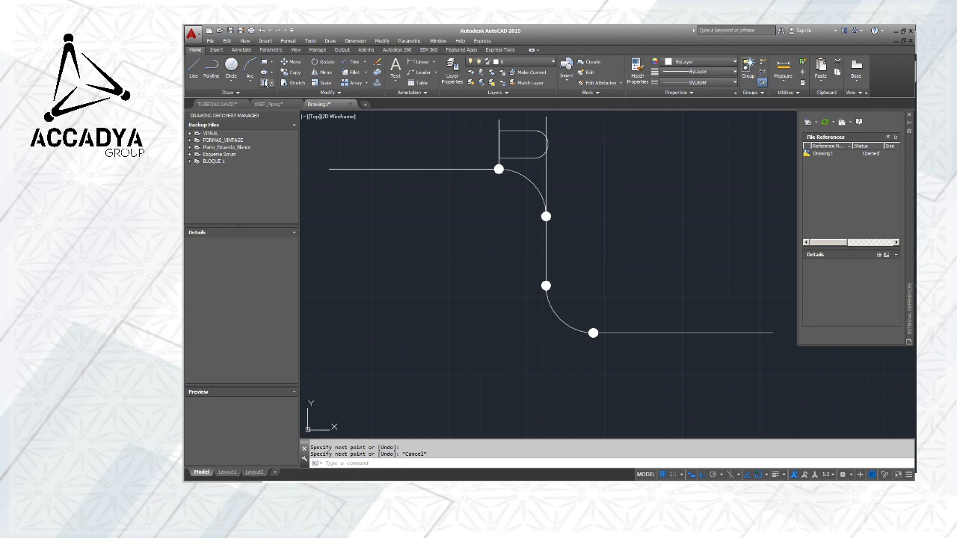
# Draw a vertical line upward from the second elbow's lower end circle to about the height of the first elbow's vertical lines
pyautogui.click(195, 69)
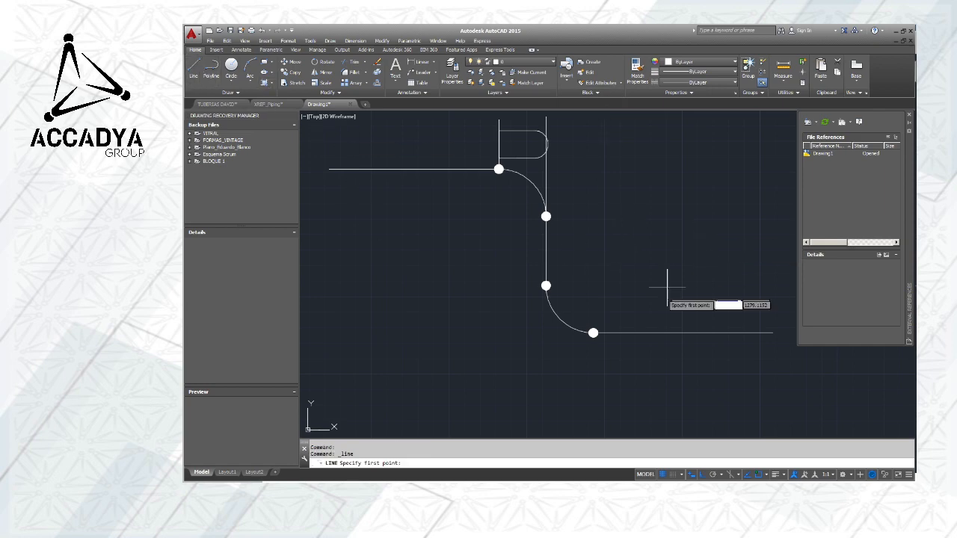
pyautogui.click(593, 332)
pyautogui.click(593, 120)
pyautogui.press('Escape')
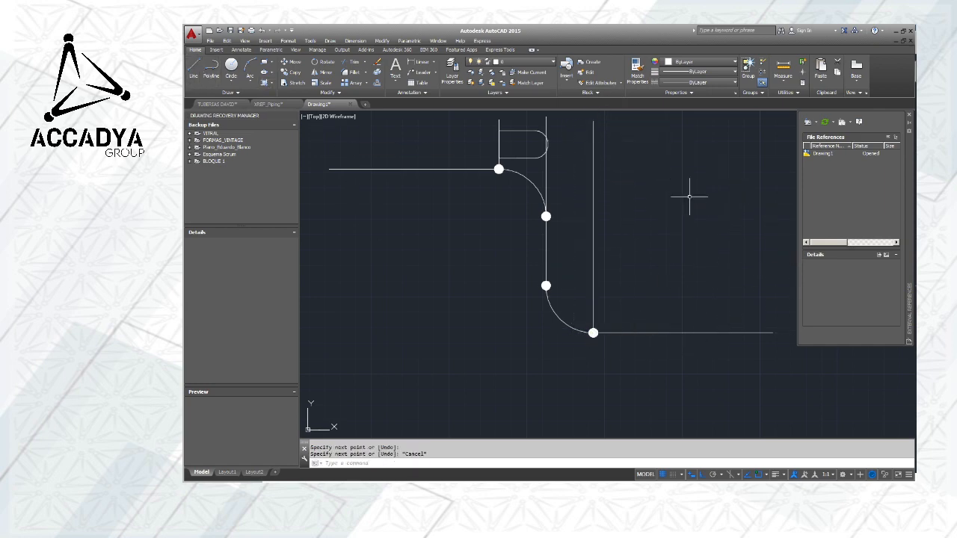
pyautogui.moveTo(690, 196)
pyautogui.mouseDown(button='middle')
pyautogui.moveTo(600, 244)
pyautogui.moveTo(721, 273)
pyautogui.mouseUp(button='middle')
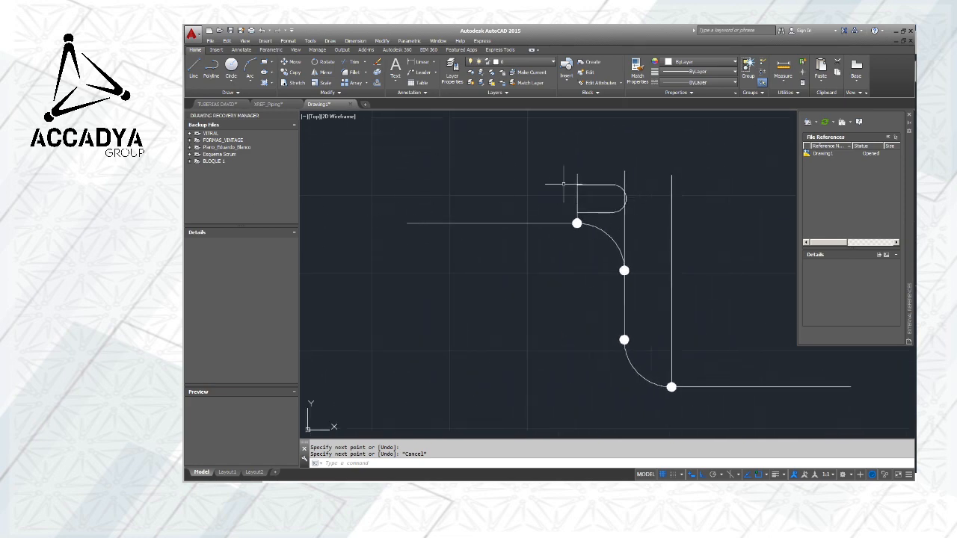
# Draw a vertical line upward from the left endpoint of the upper horizontal pipe line
pyautogui.moveTo(703, 239); pyautogui.dragTo(562, 239, button='middle')
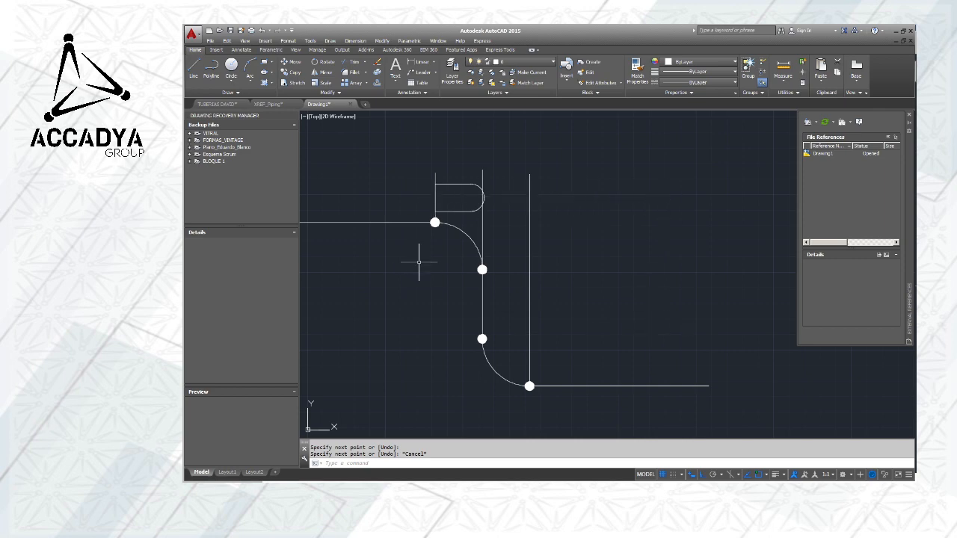
pyautogui.moveTo(390, 248); pyautogui.dragTo(545, 250, button='middle')
pyautogui.click(194, 70)
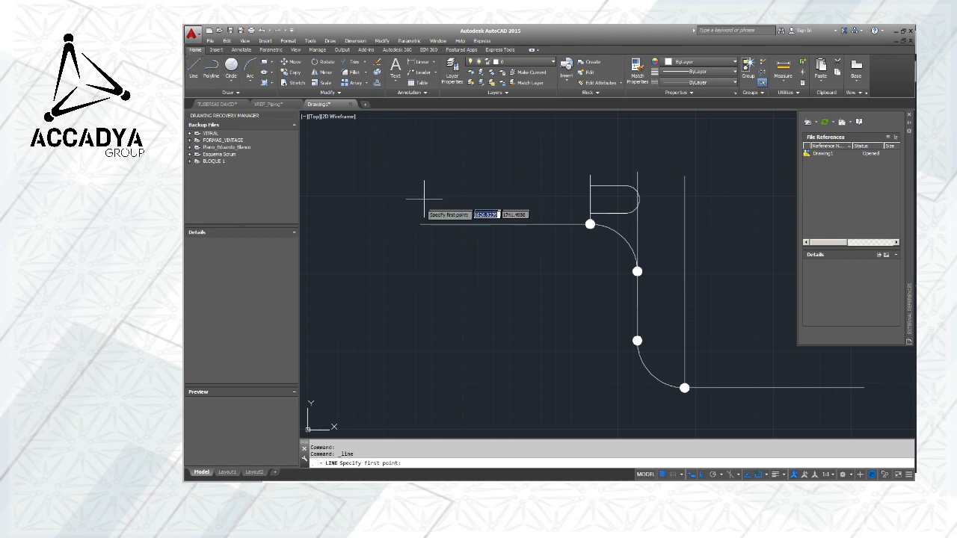
pyautogui.click(421, 224)
pyautogui.press('Escape')
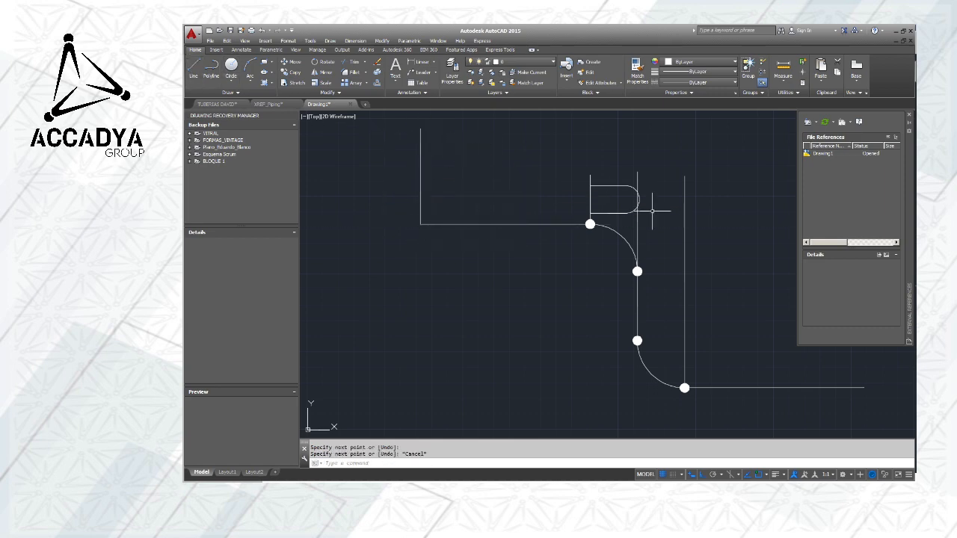
# Draw a vertical line upward from the right endpoint of the lower horizontal pipe line
pyautogui.moveTo(673, 264); pyautogui.dragTo(495, 261, button='middle')
pyautogui.click(195, 68)
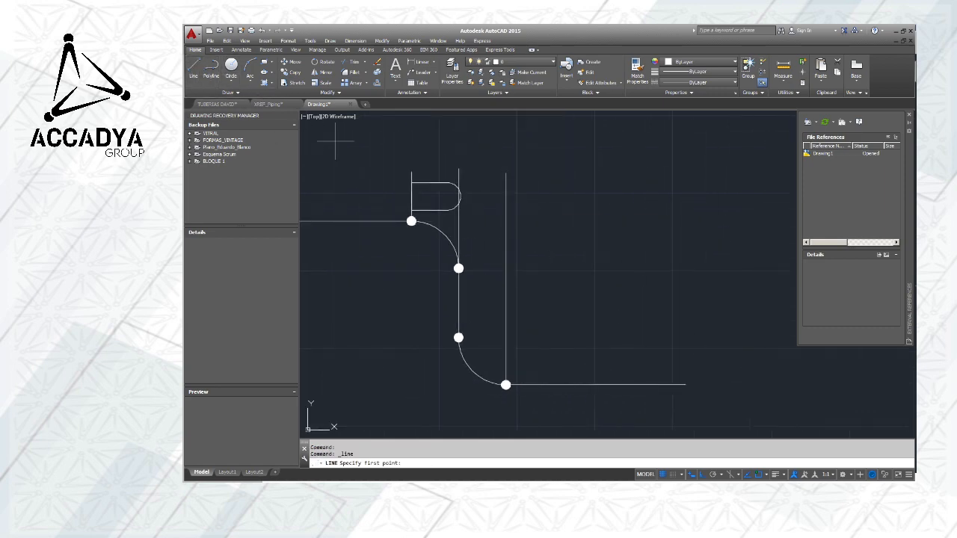
pyautogui.click(685, 384)
pyautogui.click(691, 148)
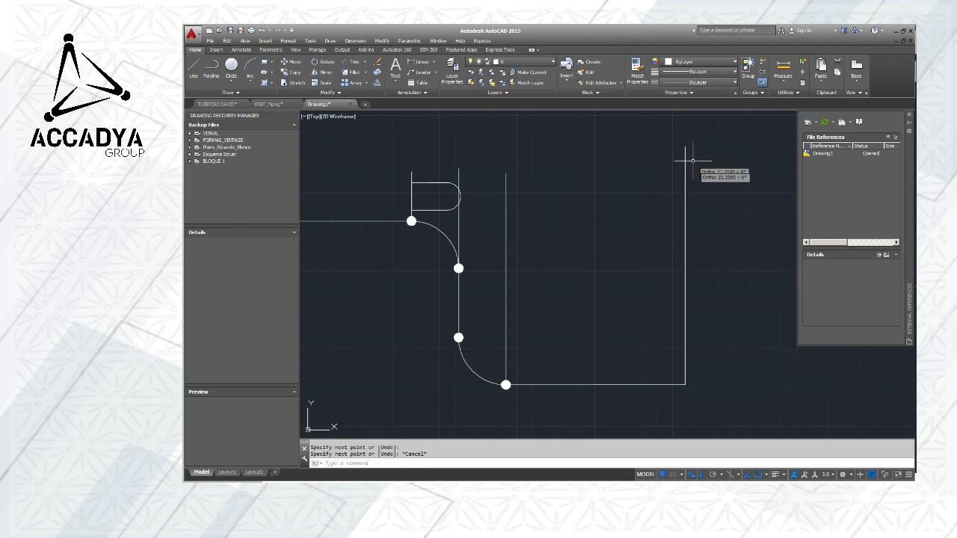
pyautogui.press('Escape')
pyautogui.moveTo(654, 240); pyautogui.dragTo(756, 252, button='middle')
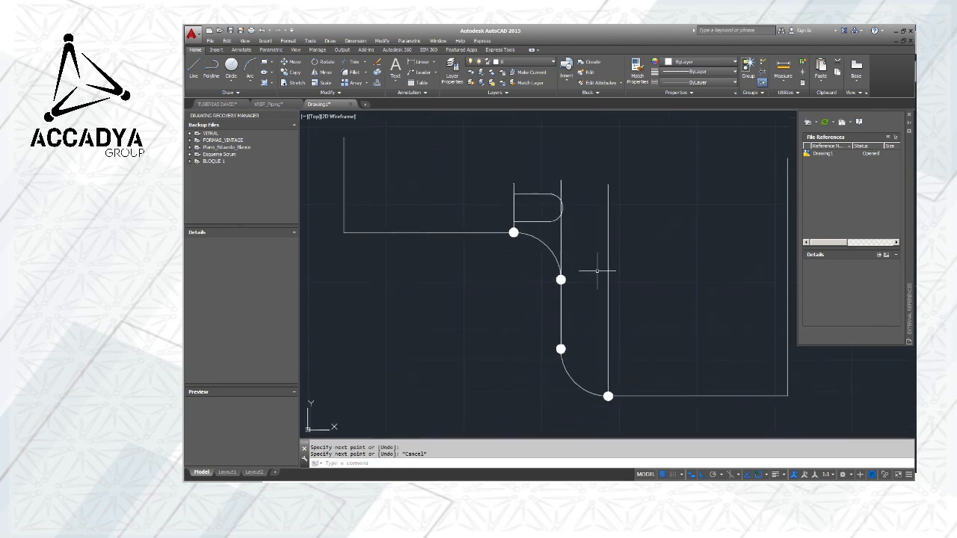
# Change the colour of the five vertical lines above the piping run to yellow
pyautogui.click(343, 199)
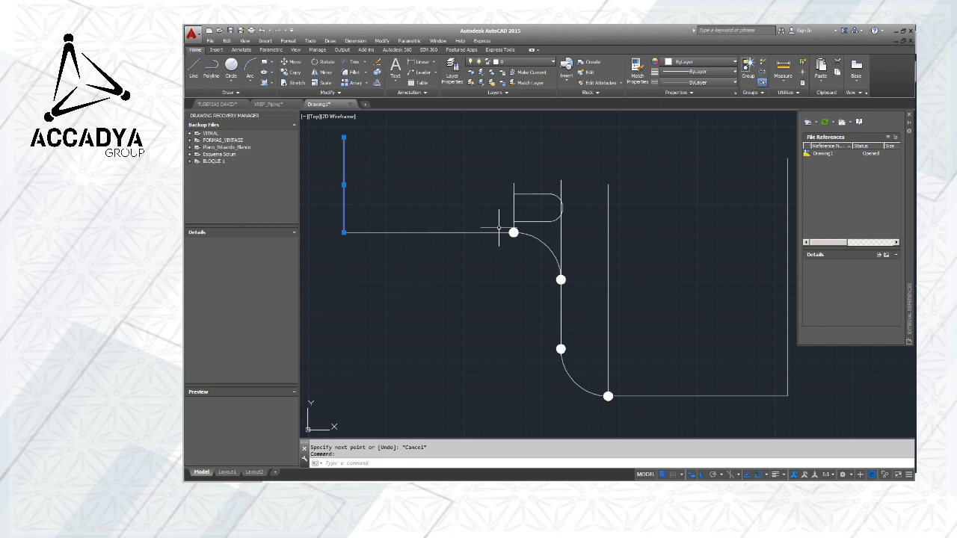
pyautogui.click(514, 191)
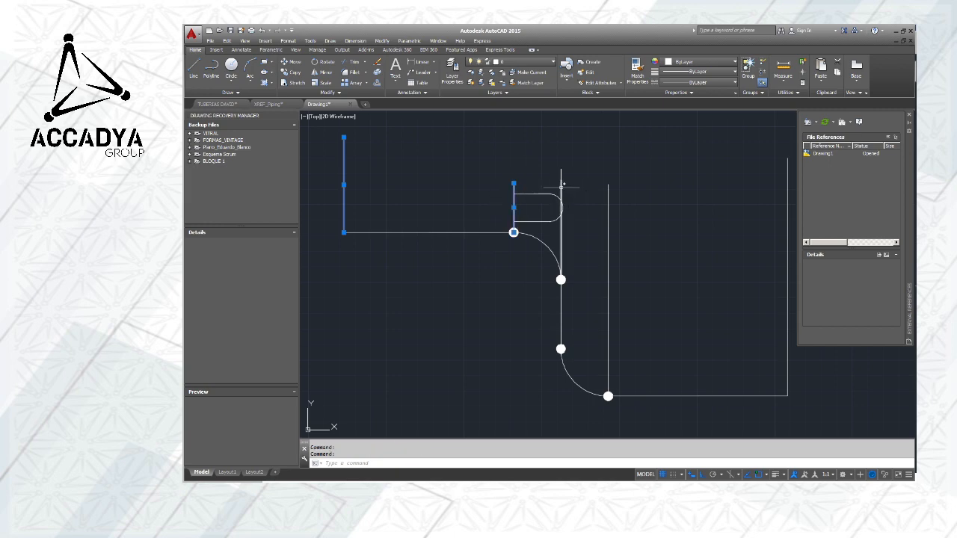
pyautogui.click(607, 194)
pyautogui.moveTo(733, 221); pyautogui.dragTo(654, 230, button='middle')
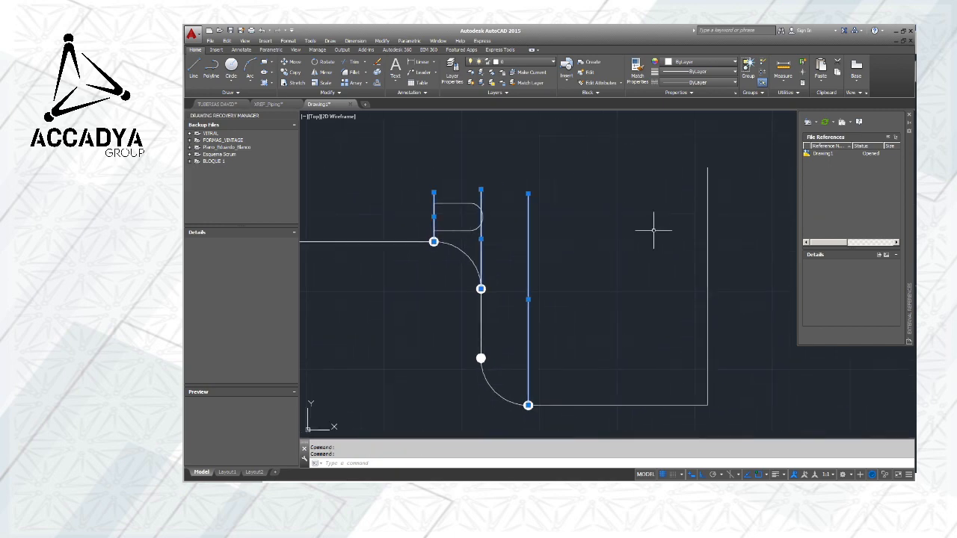
pyautogui.click(707, 211)
pyautogui.click(695, 62)
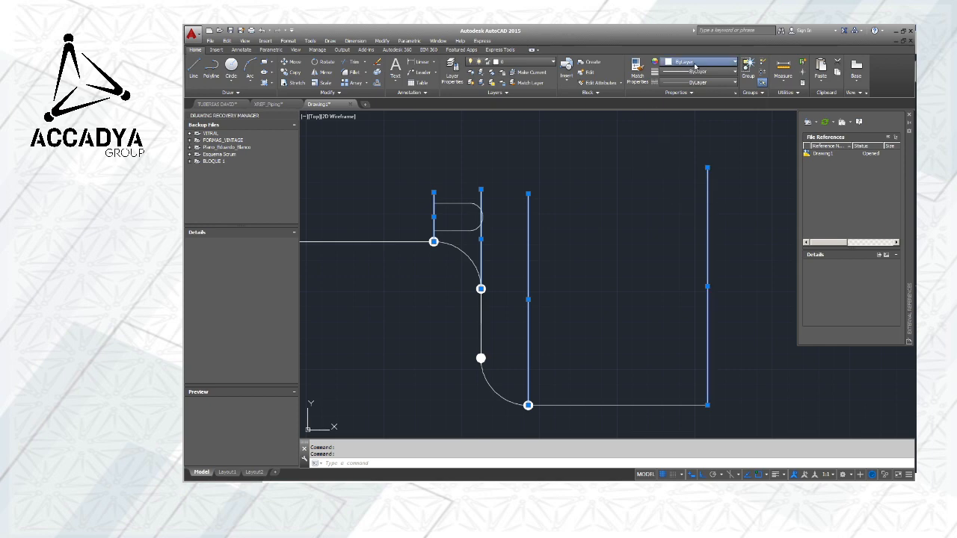
pyautogui.click(675, 147)
pyautogui.press('Escape')
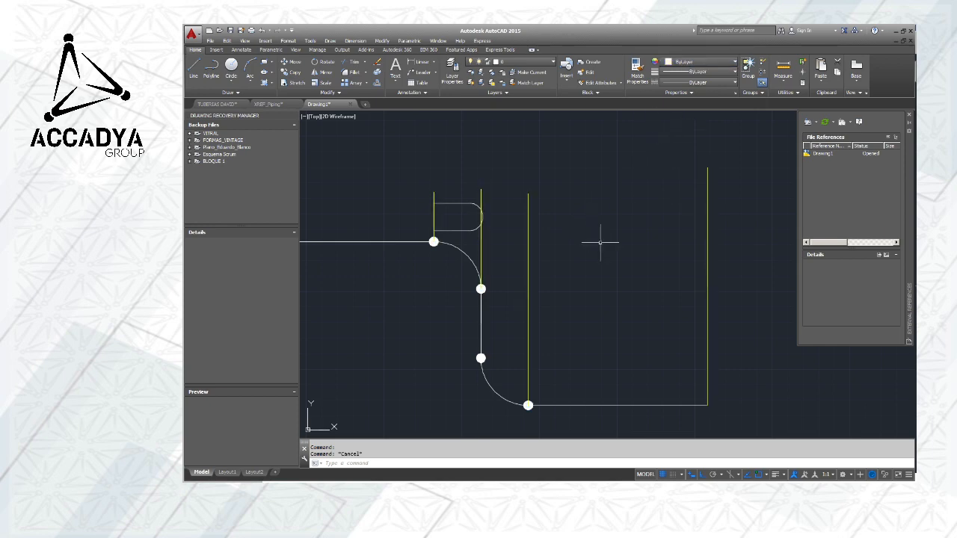
# Look over the whole piping run and its vertical projection lines
pyautogui.moveTo(604, 241)
pyautogui.mouseDown(button='middle')
pyautogui.moveTo(689, 193)
pyautogui.moveTo(604, 226)
pyautogui.mouseUp(button='middle')
pyautogui.scroll(-2, 689, 192)
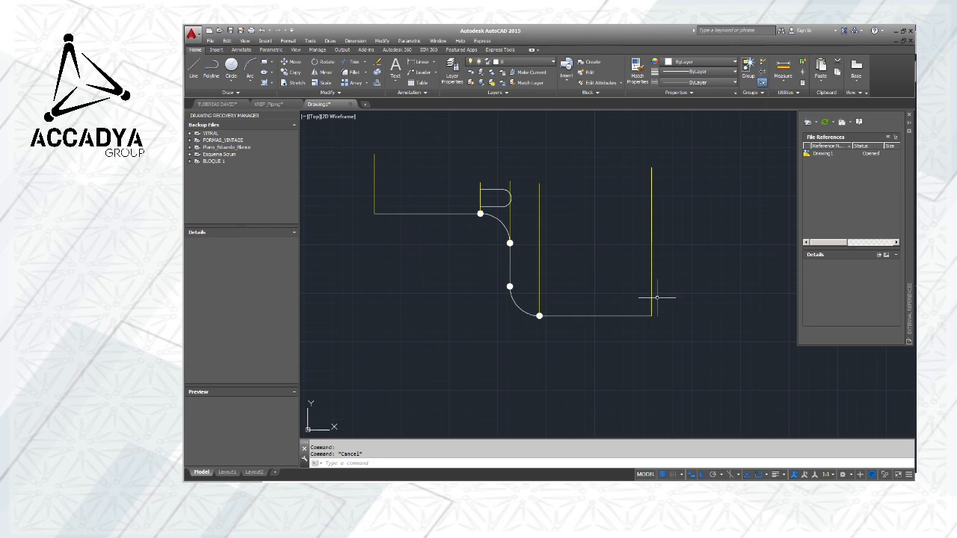
pyautogui.moveTo(604, 250); pyautogui.dragTo(583, 299, button='middle')
pyautogui.scroll(2, 422, 249)
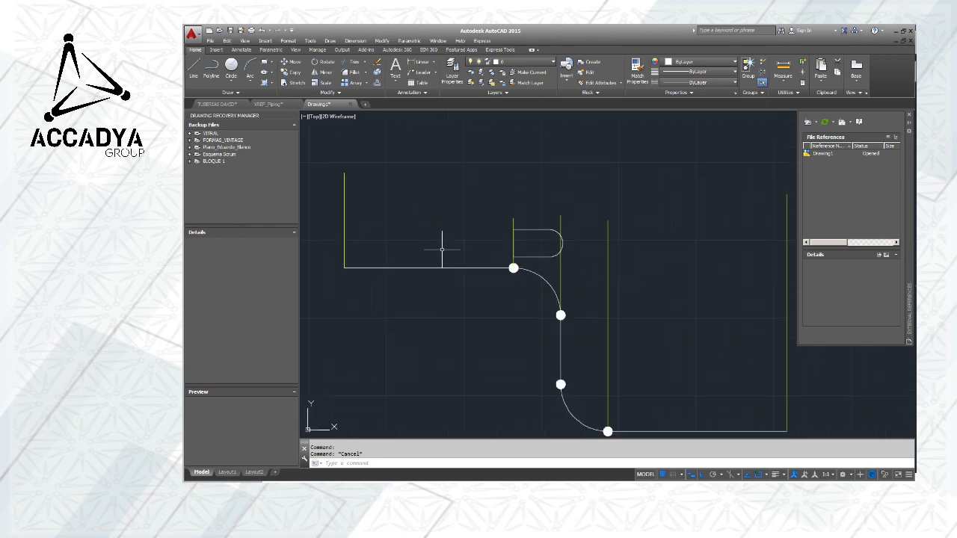
pyautogui.scroll(-2, 657, 268)
pyautogui.moveTo(673, 280); pyautogui.dragTo(556, 283, button='middle')
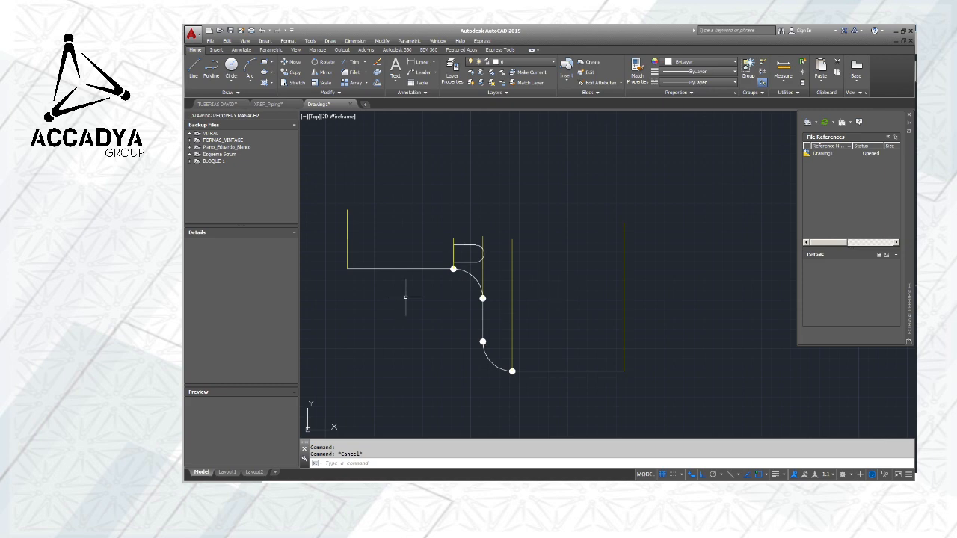
pyautogui.moveTo(604, 321); pyautogui.dragTo(638, 326, button='middle')
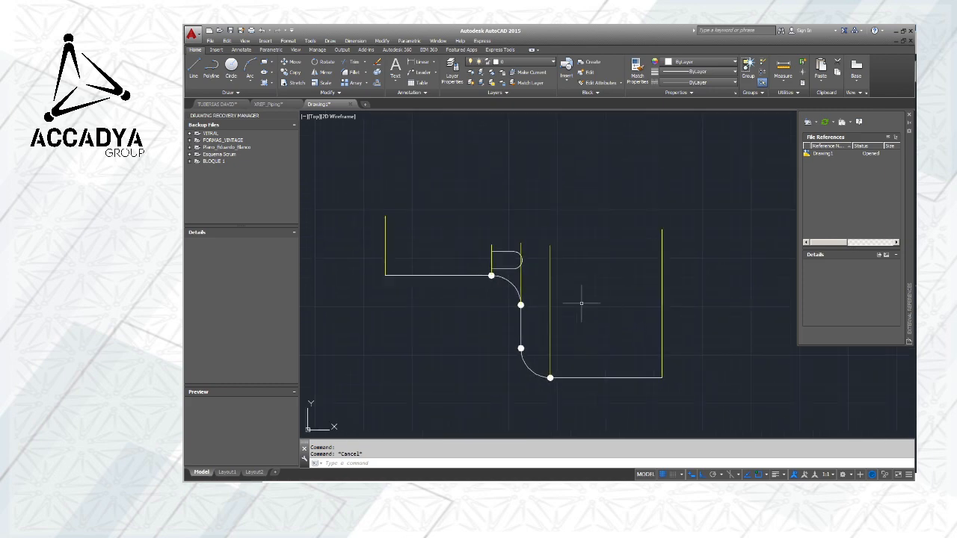
# Copy the upper horizontal pipe line from its elbow endpoint to both corners of the rounded plan shape's straight side
pyautogui.scroll(2, 572, 284)
pyautogui.moveTo(571, 282); pyautogui.dragTo(690, 296, button='middle')
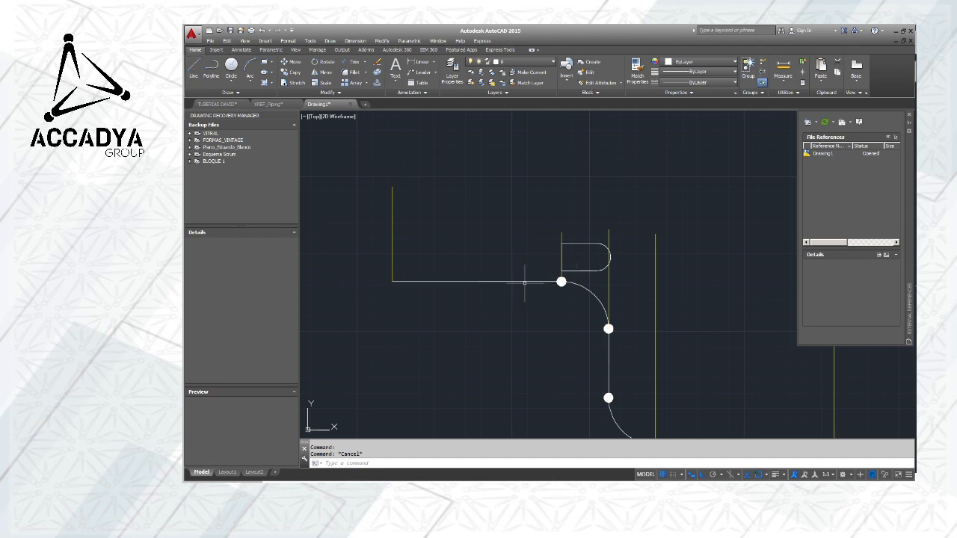
pyautogui.rightClick(499, 281)
pyautogui.click(458, 266)
pyautogui.press('Escape')
pyautogui.click(474, 282)
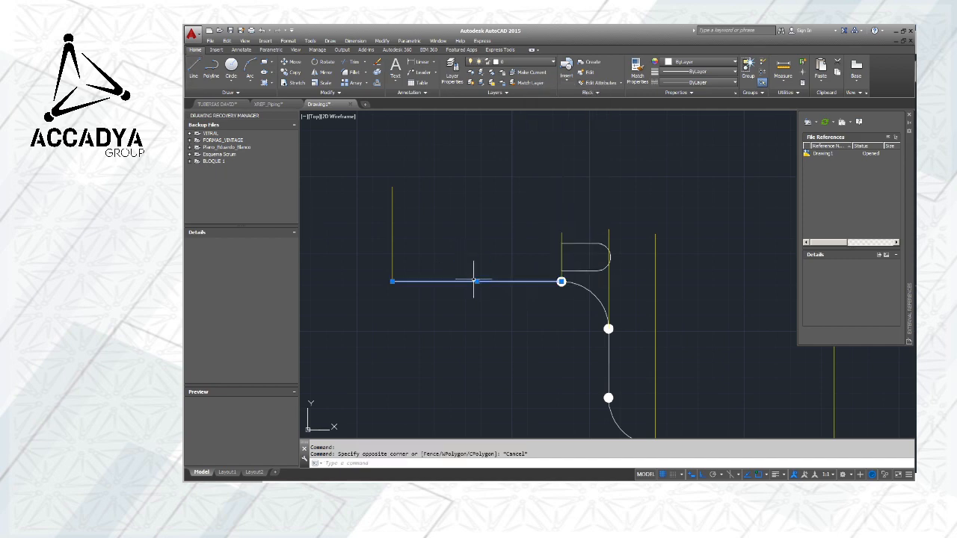
pyautogui.press('Escape')
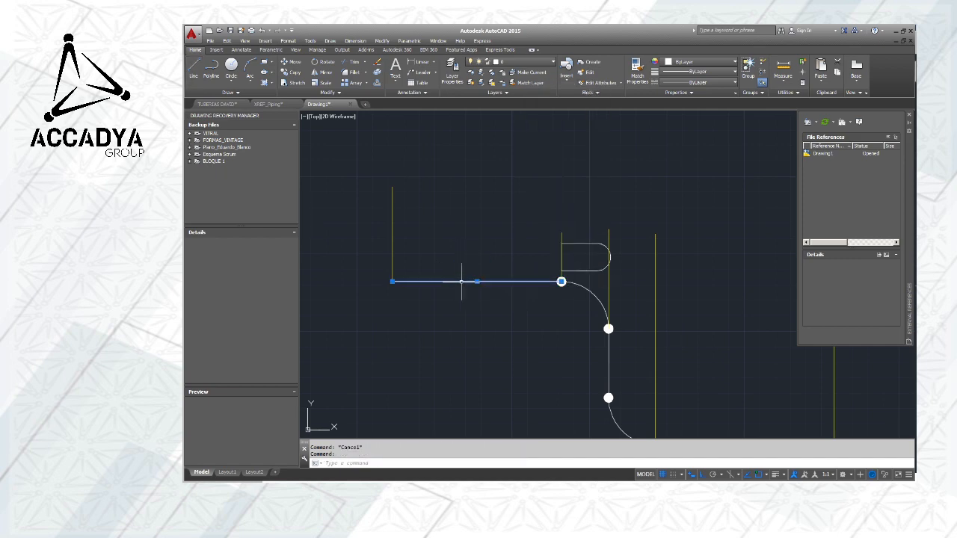
pyautogui.click(290, 73)
pyautogui.click(561, 281)
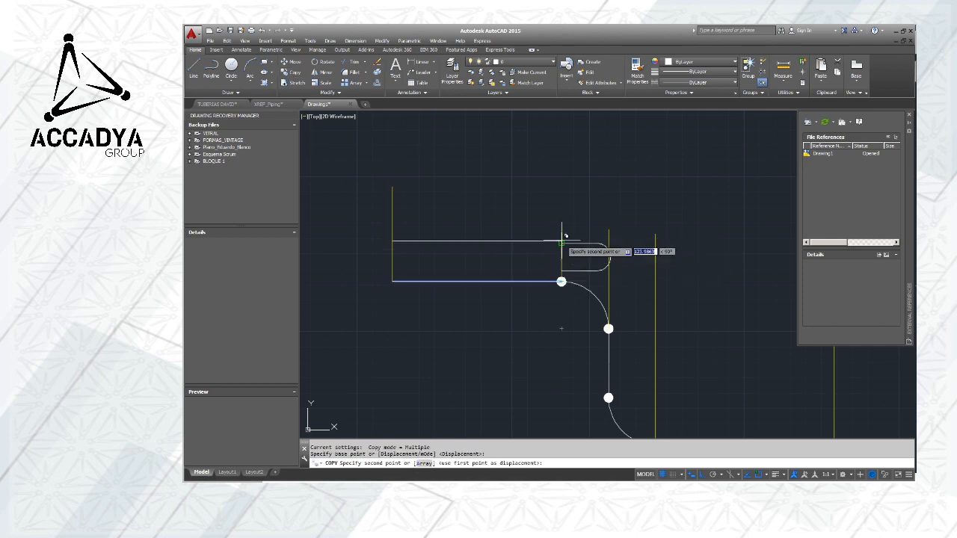
pyautogui.click(561, 271)
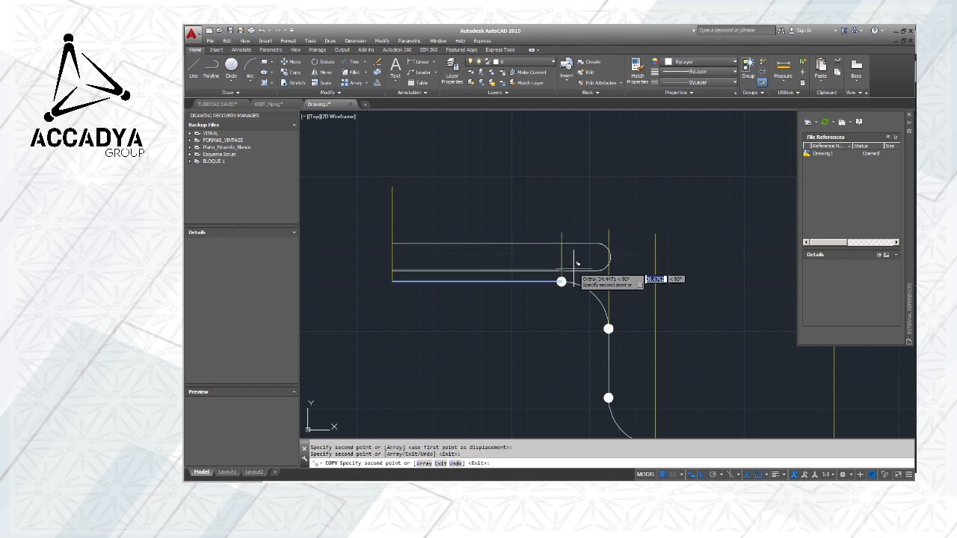
pyautogui.press('Escape')
# Draw a horizontal line from the upper end of the plan shape's arc to just past the rightmost vertical line
pyautogui.moveTo(648, 267); pyautogui.dragTo(536, 210, button='middle')
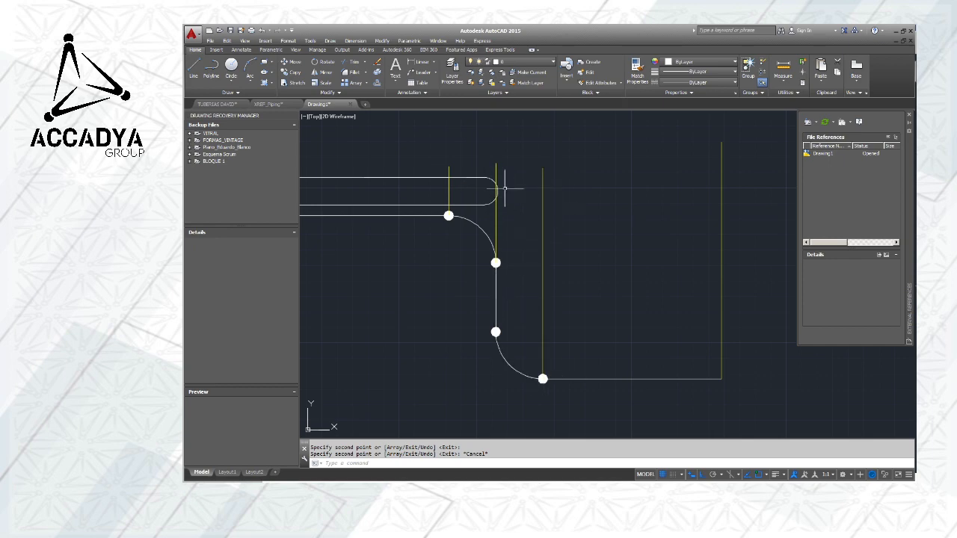
pyautogui.click(195, 69)
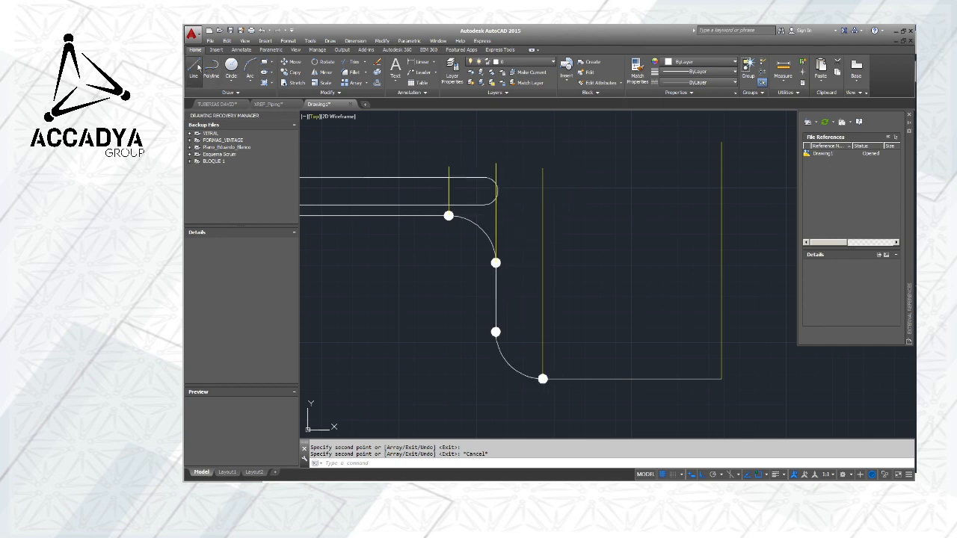
pyautogui.click(483, 191)
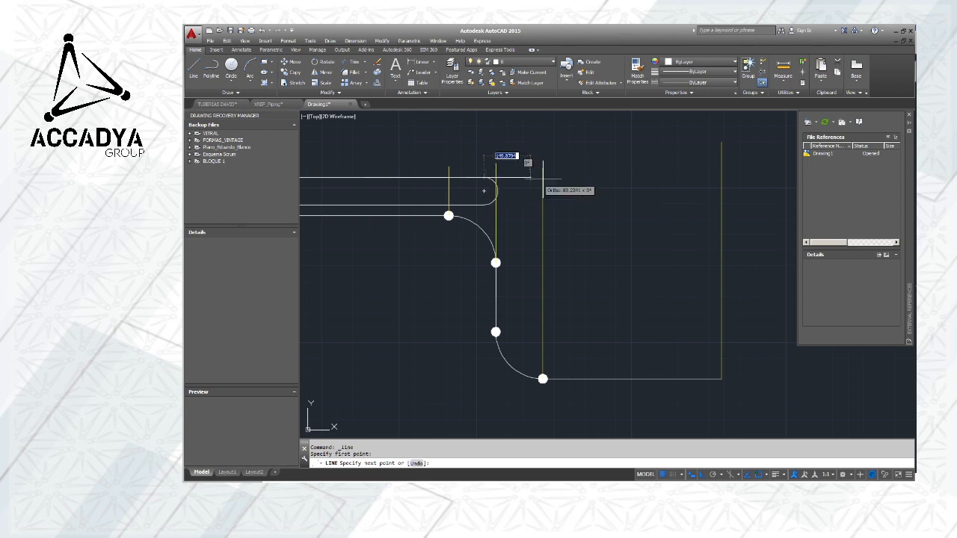
pyautogui.click(741, 162)
pyautogui.press('Escape')
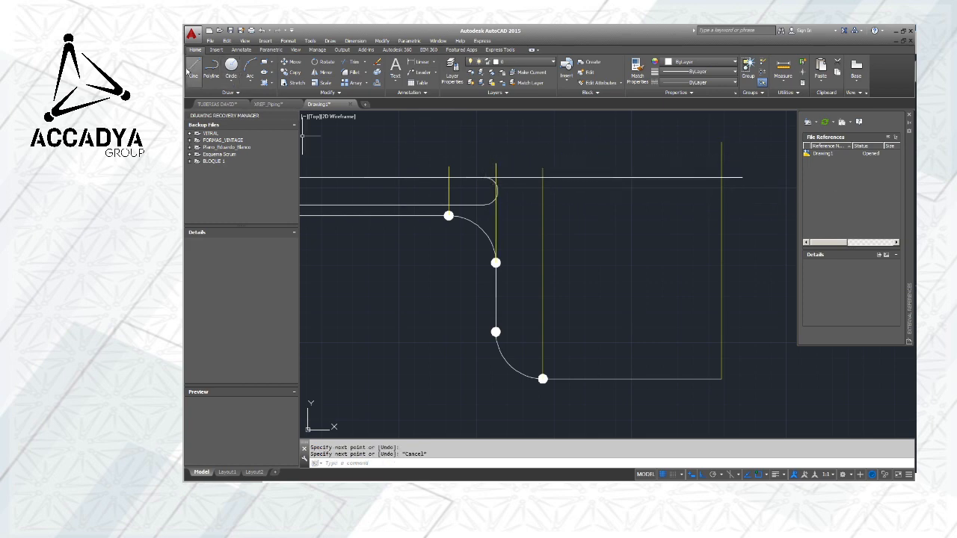
# Draw a horizontal line along the plan shape's lower edge to just past the rightmost vertical line
pyautogui.click(190, 69)
pyautogui.click(451, 205)
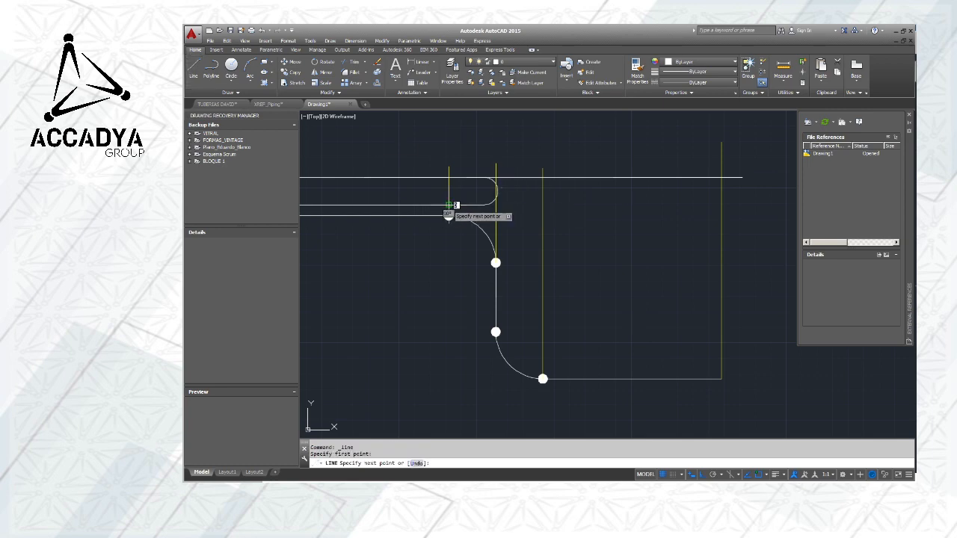
pyautogui.click(750, 209)
pyautogui.press('Escape')
# Trim both horizontal plan lines at the rightmost yellow vertical line
pyautogui.click(722, 168)
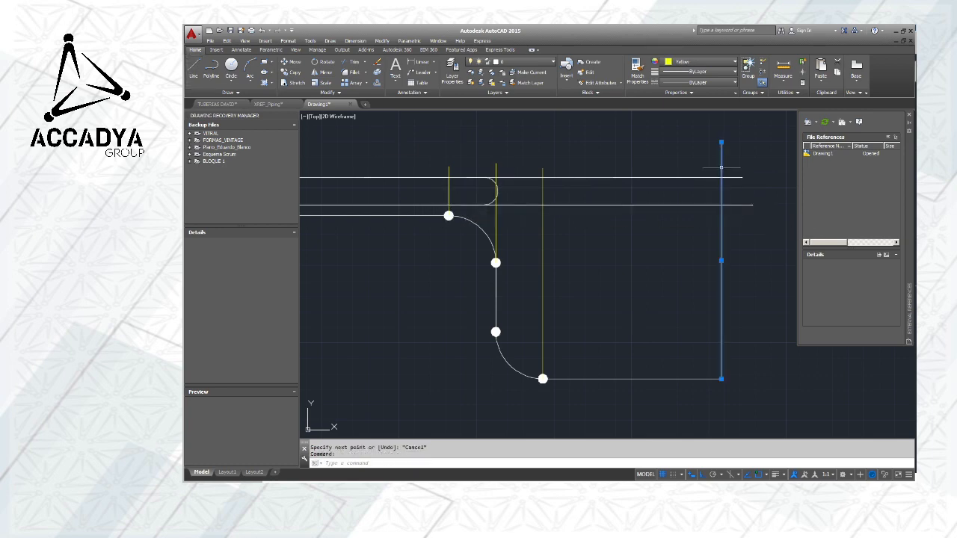
pyautogui.click(351, 62)
pyautogui.click(765, 224)
pyautogui.click(732, 171)
pyautogui.press('Escape')
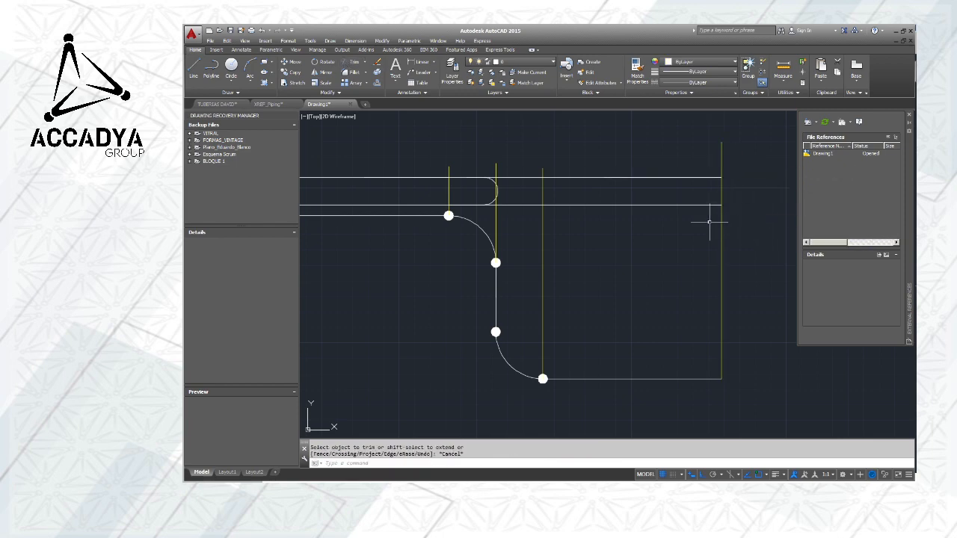
pyautogui.moveTo(612, 244); pyautogui.dragTo(650, 242, button='middle')
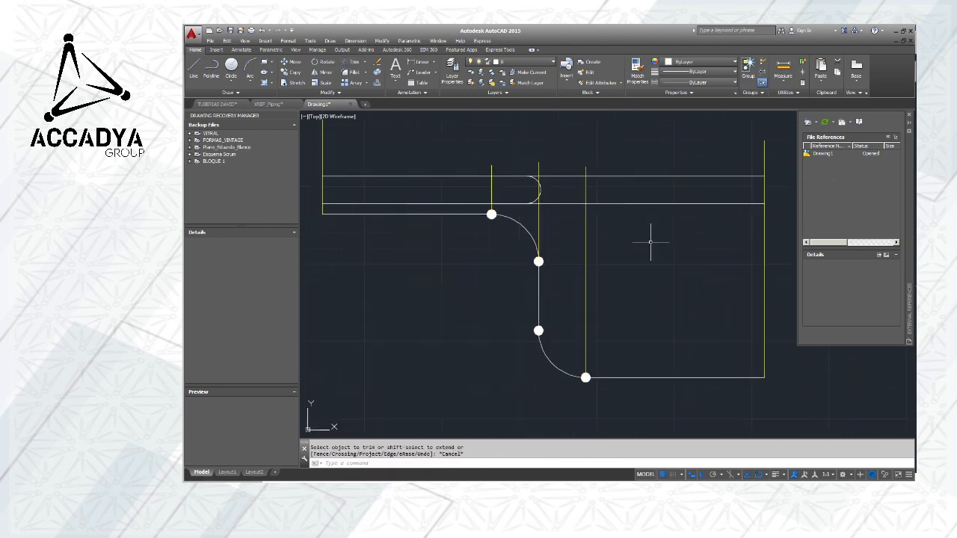
pyautogui.click(585, 189)
pyautogui.click(585, 166)
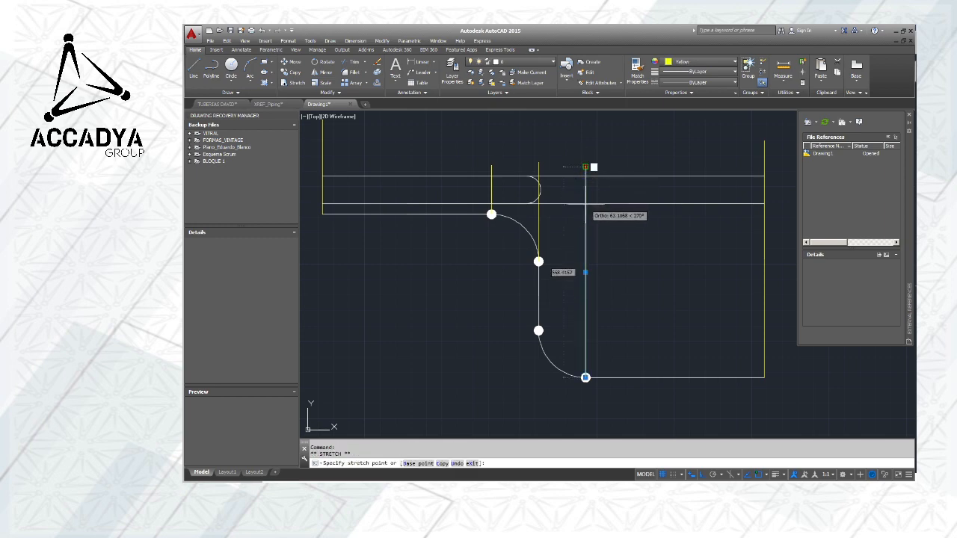
pyautogui.press('Escape')
# Enable the Perpendicular object snap and shorten the yellow line above the second elbow's lower end circle to the lower plan line
pyautogui.click(585, 178)
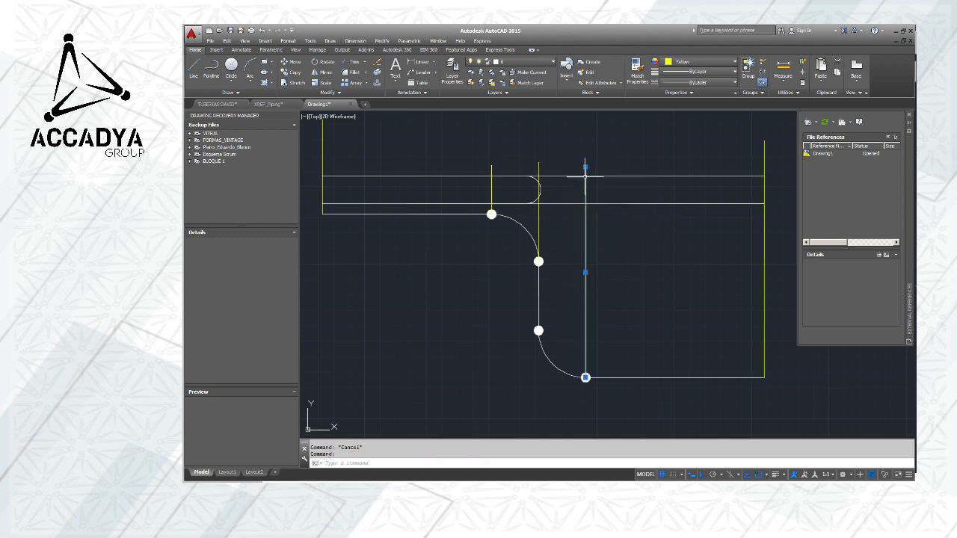
pyautogui.click(585, 166)
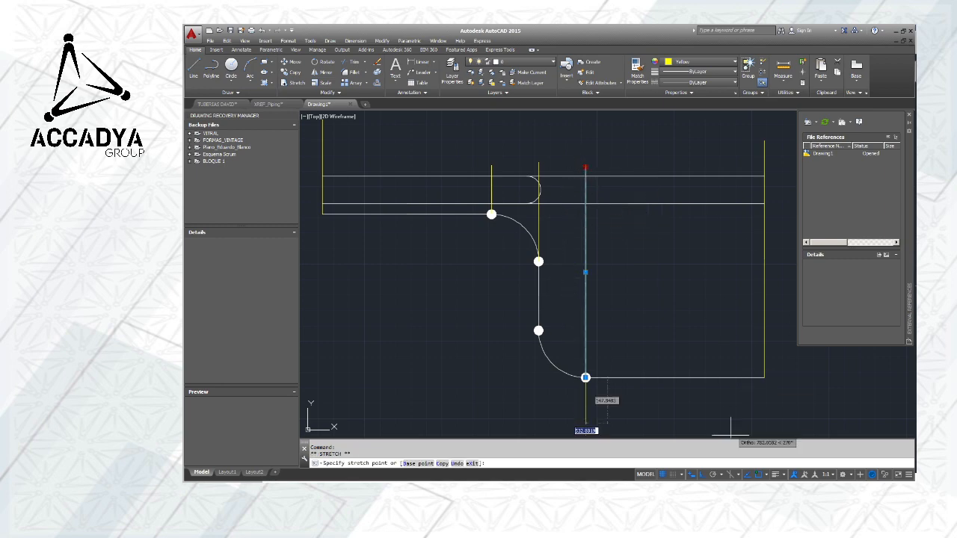
pyautogui.click(767, 475)
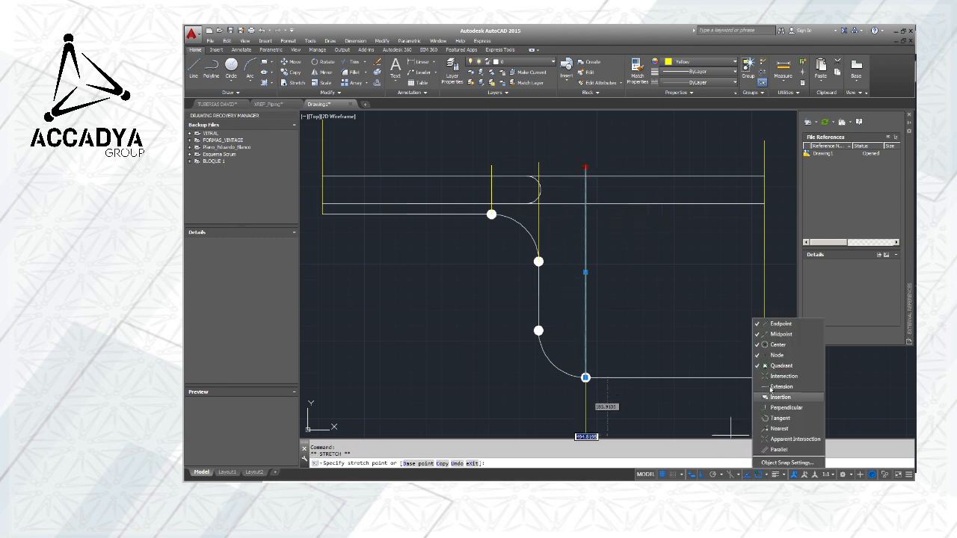
pyautogui.click(784, 407)
pyautogui.press('Escape')
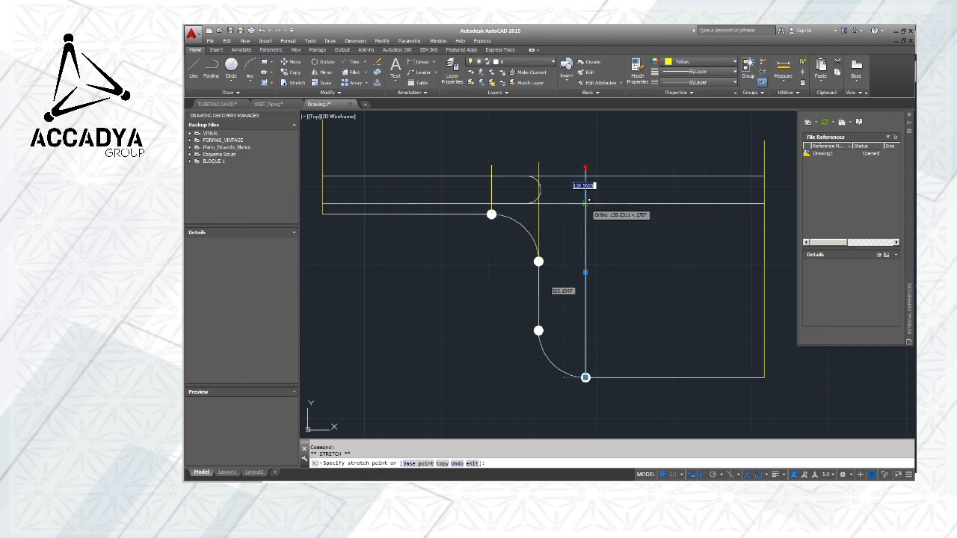
pyautogui.press('Escape')
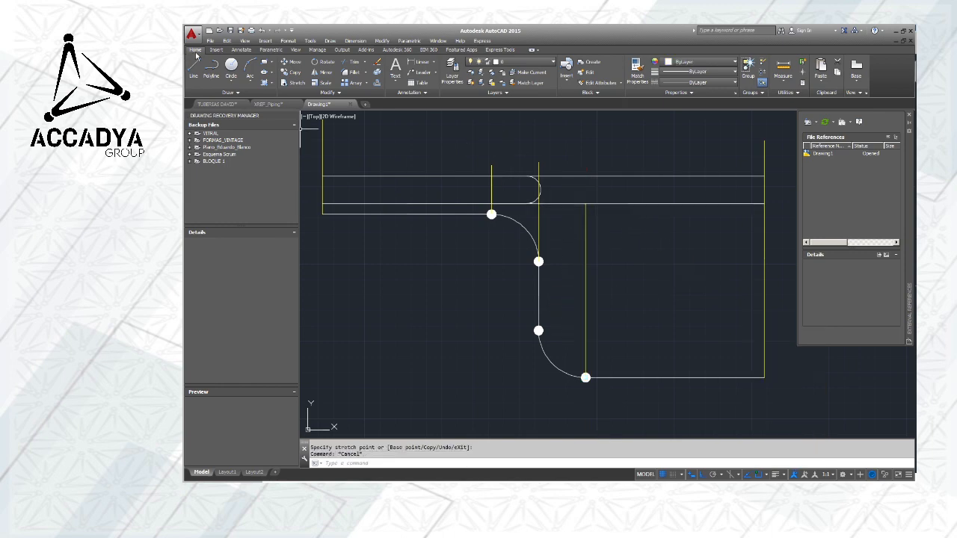
# Draw a vertical line from the shortened yellow line's upper end to the upper horizontal plan line
pyautogui.click(195, 66)
pyautogui.click(586, 203)
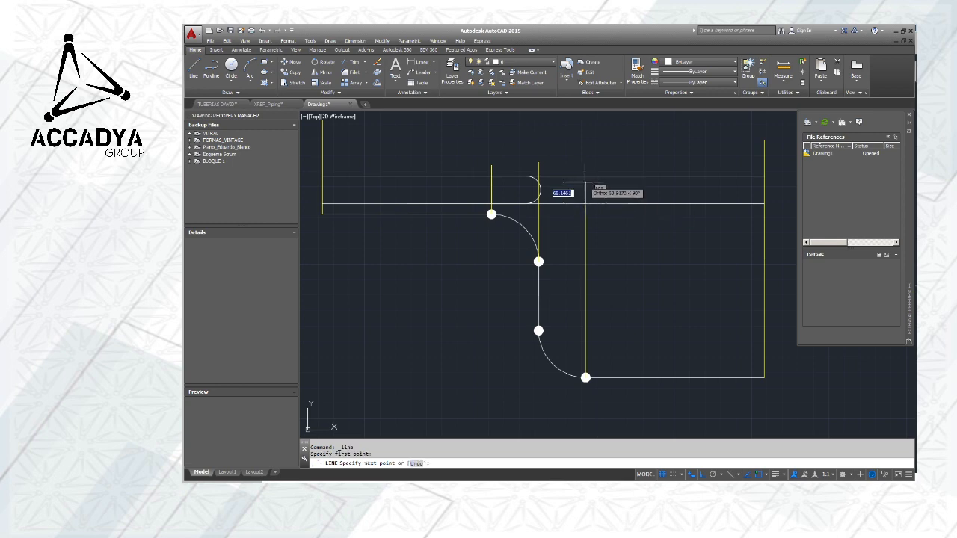
pyautogui.click(585, 179)
pyautogui.press('Escape')
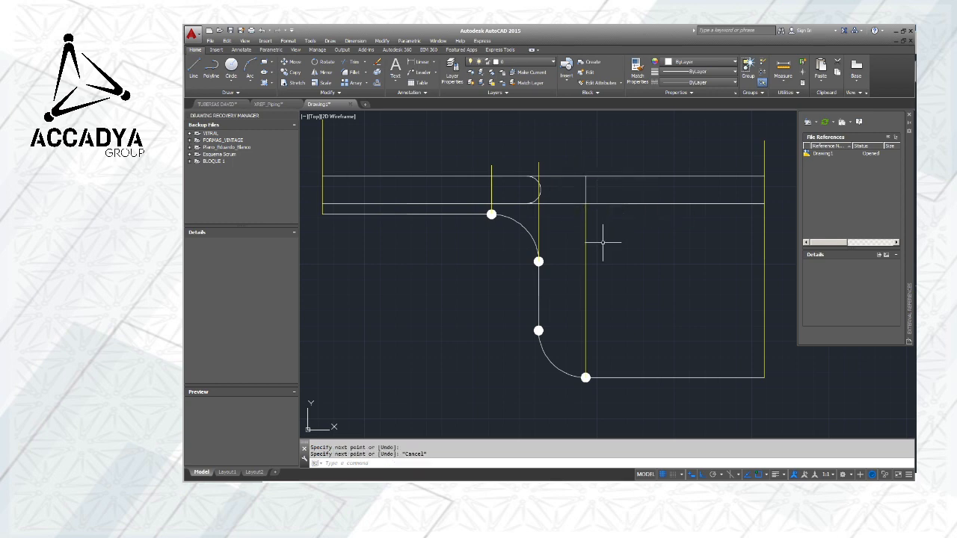
# Shorten the yellow line above the first elbow's upper end circle to the lower horizontal plan line
pyautogui.scroll(4, 490, 205)
pyautogui.click(496, 181)
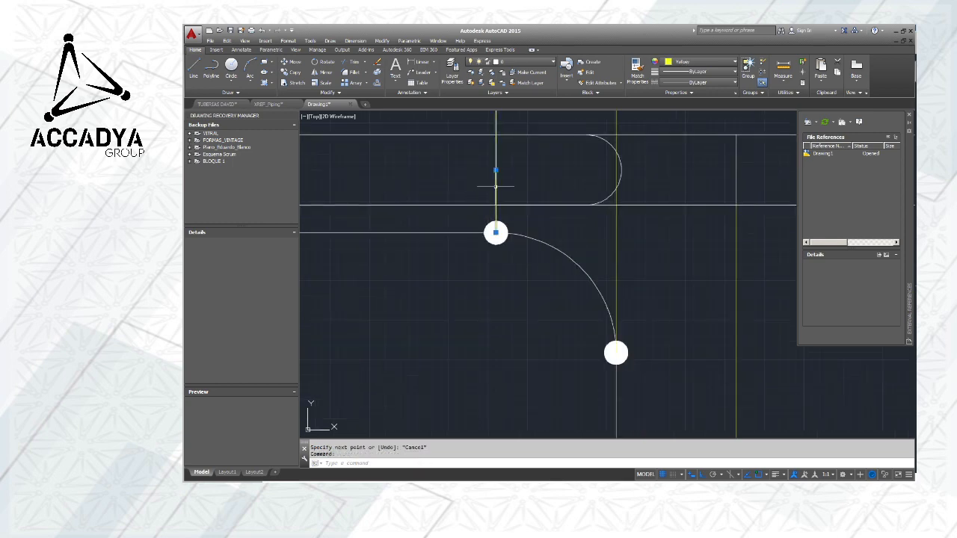
pyautogui.scroll(-2, 497, 176)
pyautogui.click(496, 138)
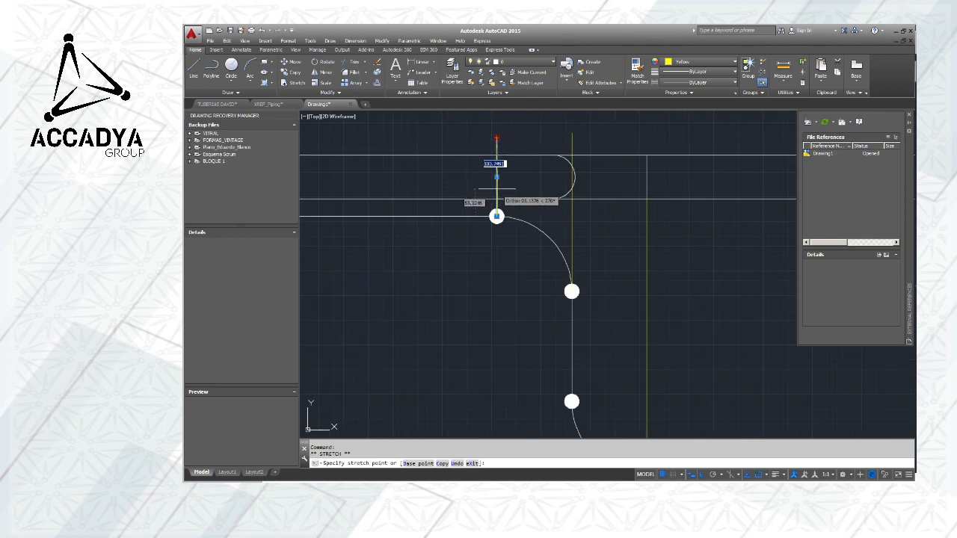
pyautogui.press('Escape')
pyautogui.scroll(3, 507, 185)
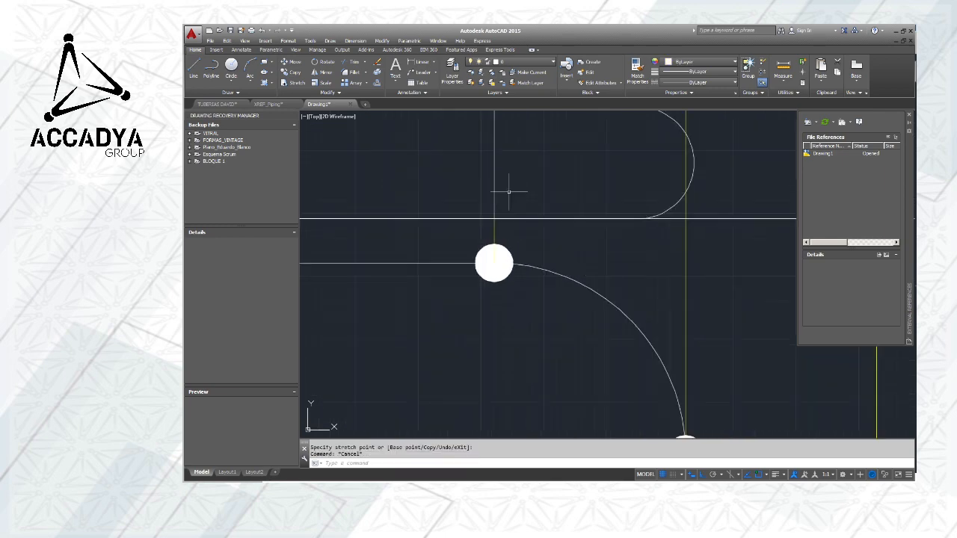
# Shorten the yellow line above the first elbow's lower end circle to the lower horizontal plan line
pyautogui.scroll(-3, 505, 181)
pyautogui.scroll(-2, 504, 182)
pyautogui.scroll(2, 561, 181)
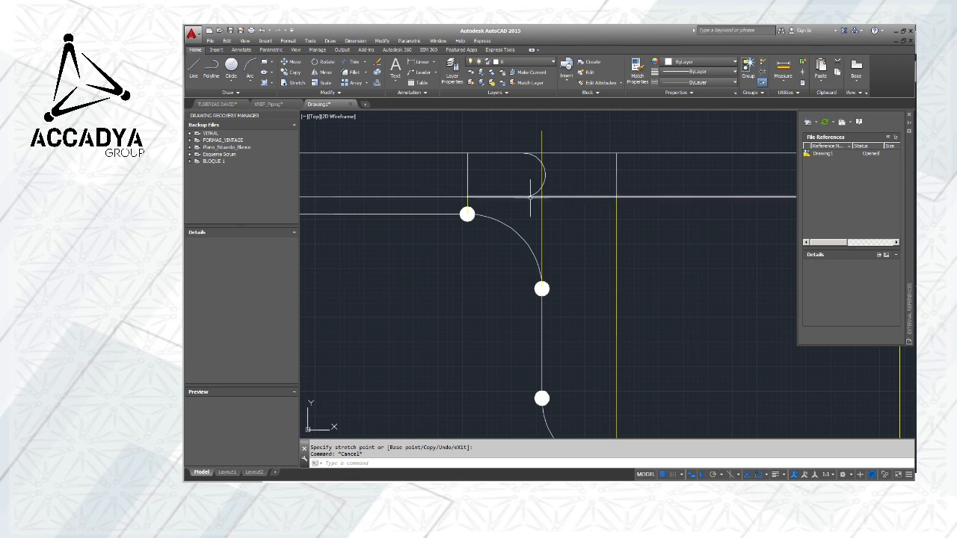
pyautogui.click(541, 140)
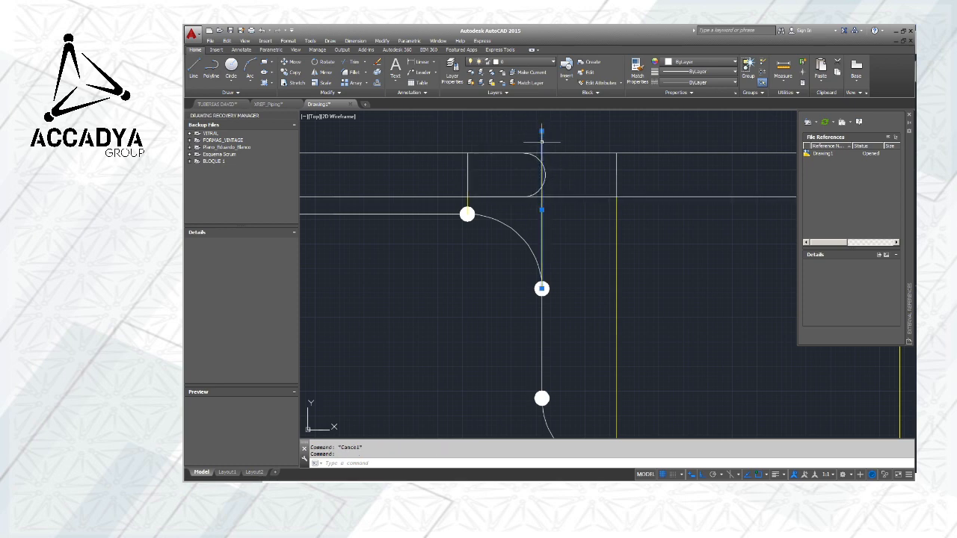
pyautogui.click(541, 131)
pyautogui.click(541, 197)
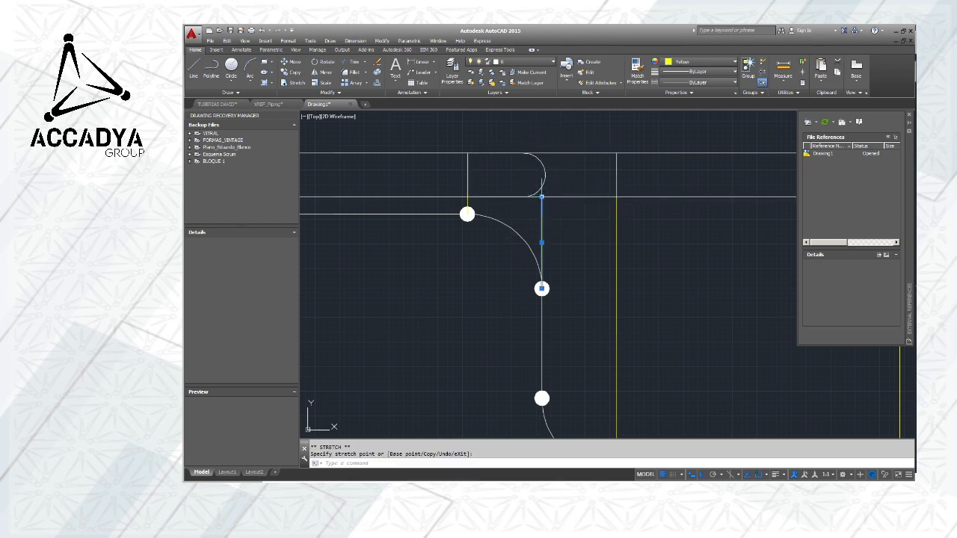
pyautogui.press('Escape')
# Set the colour of the horizontal plan lines, the plan elbow block and the vertical line above the second elbow to Red
pyautogui.scroll(-4, 597, 205)
pyautogui.moveTo(642, 217)
pyautogui.mouseDown(button='middle')
pyautogui.moveTo(523, 214)
pyautogui.moveTo(601, 213)
pyautogui.mouseUp(button='middle')
pyautogui.scroll(2, 491, 193)
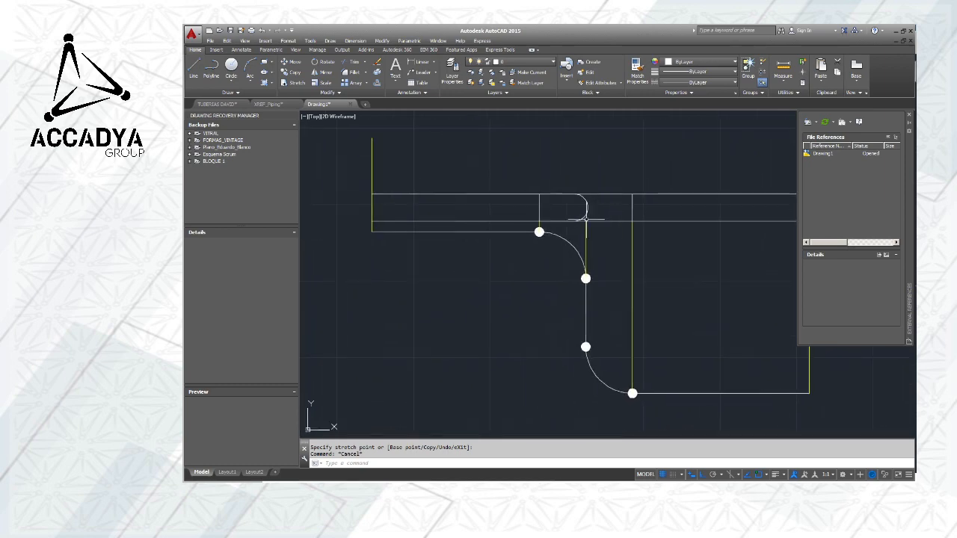
pyautogui.click(443, 195)
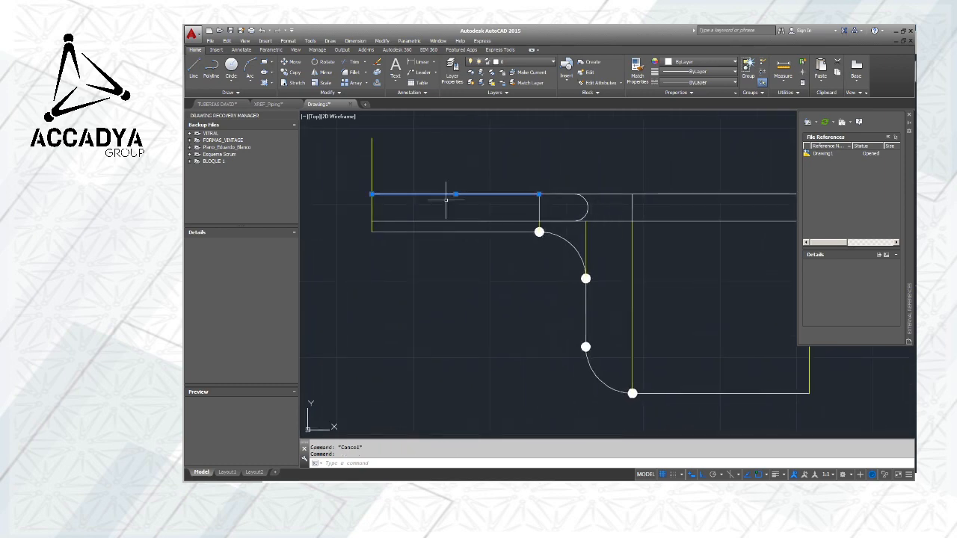
pyautogui.click(504, 221)
pyautogui.click(578, 222)
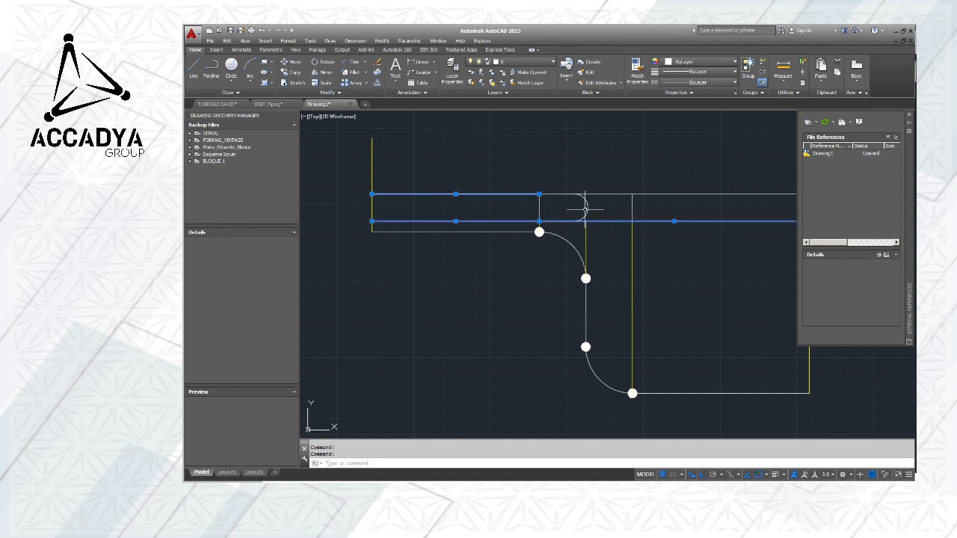
pyautogui.click(586, 208)
pyautogui.click(601, 194)
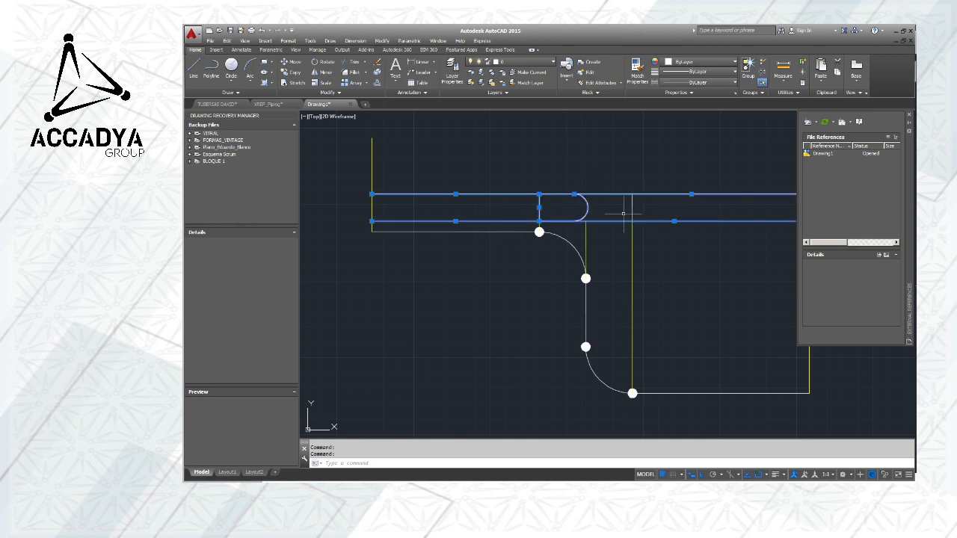
pyautogui.moveTo(684, 214); pyautogui.dragTo(540, 233, button='middle')
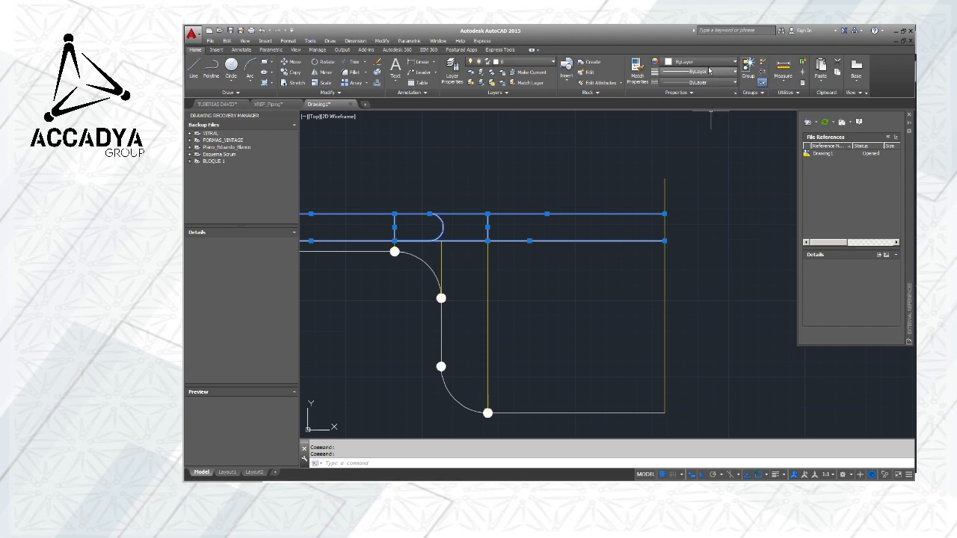
pyautogui.click(664, 148)
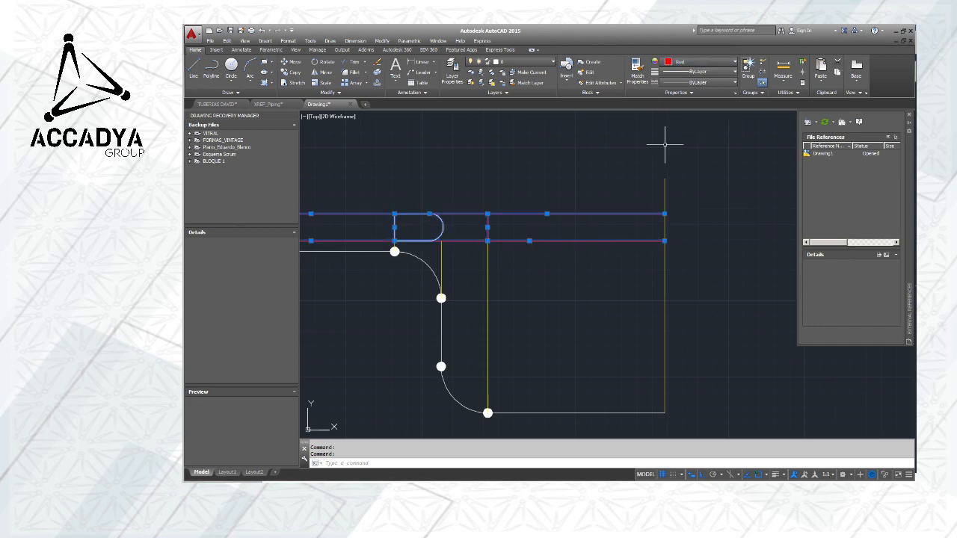
pyautogui.press('Escape')
# Explode the elbow block in the plan view into separate lines and an arc
pyautogui.moveTo(508, 205); pyautogui.dragTo(608, 196, button='middle')
pyautogui.click(493, 219)
pyautogui.rightClick(491, 221)
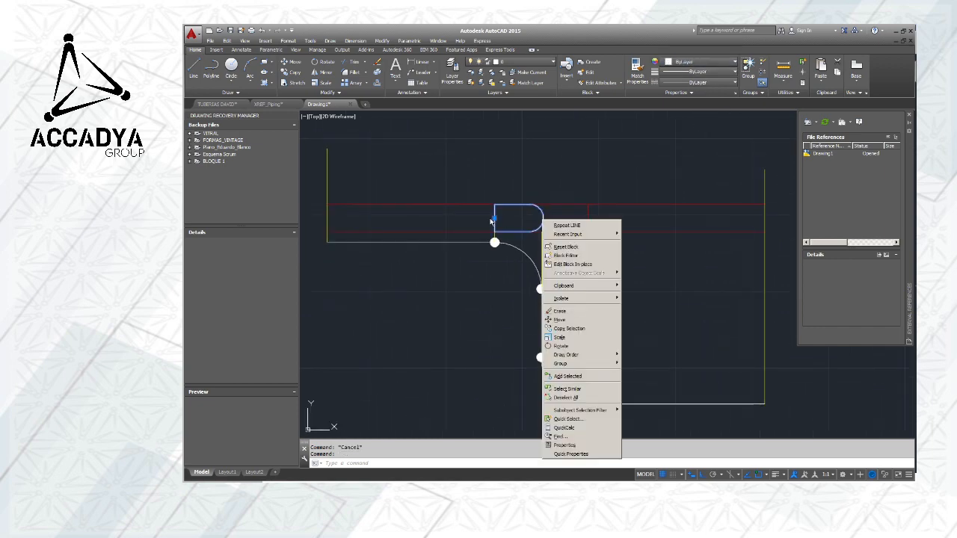
pyautogui.click(522, 192)
pyautogui.click(445, 141)
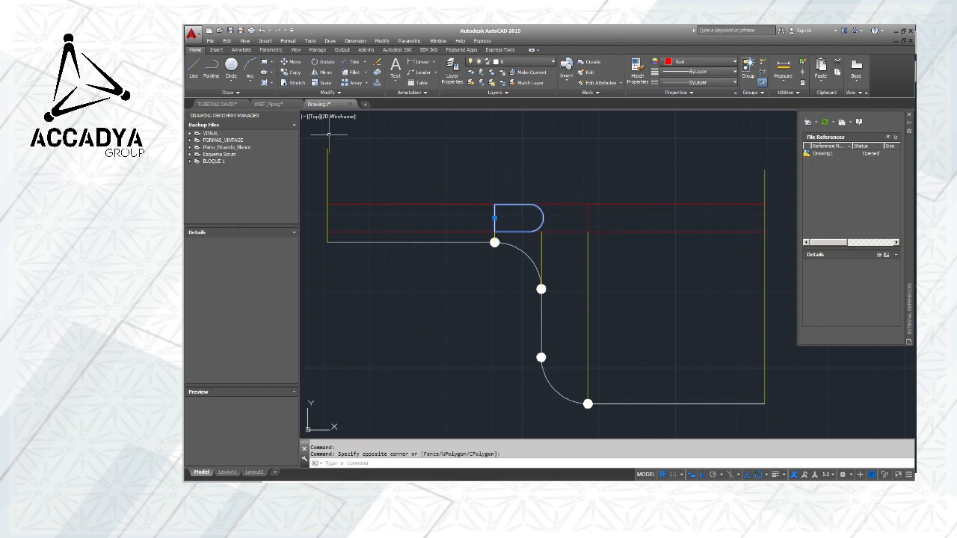
pyautogui.click(376, 74)
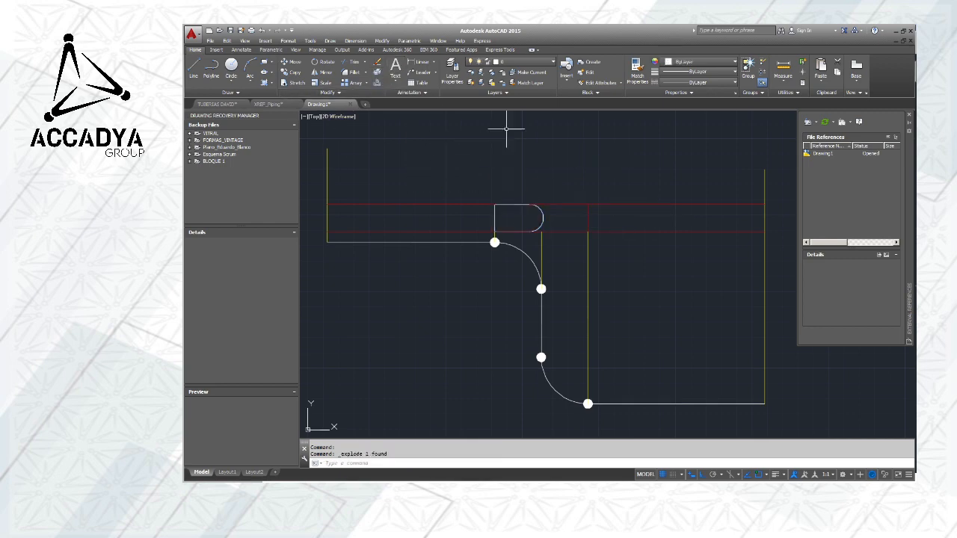
# Colour the exploded elbow's arc, upper edge and vertical edge red
pyautogui.click(540, 213)
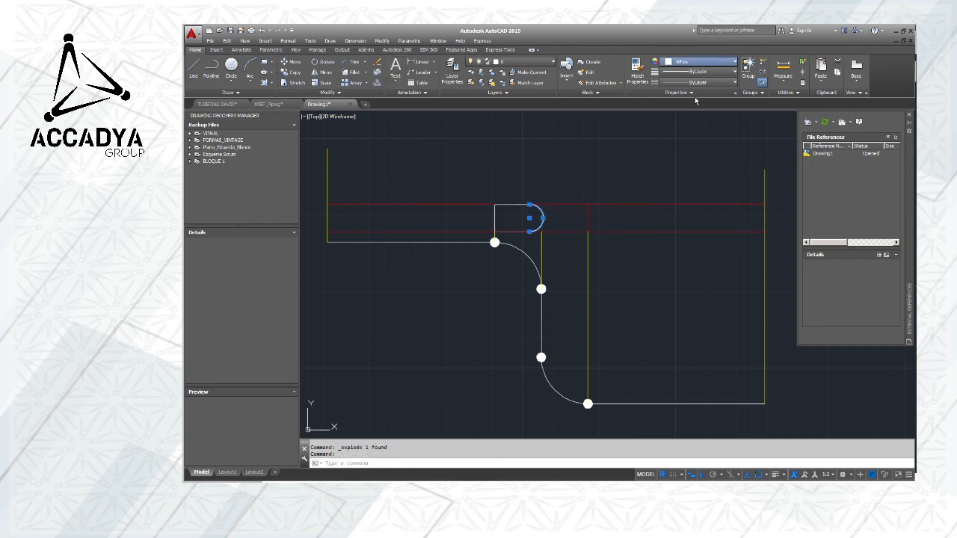
pyautogui.press('Escape')
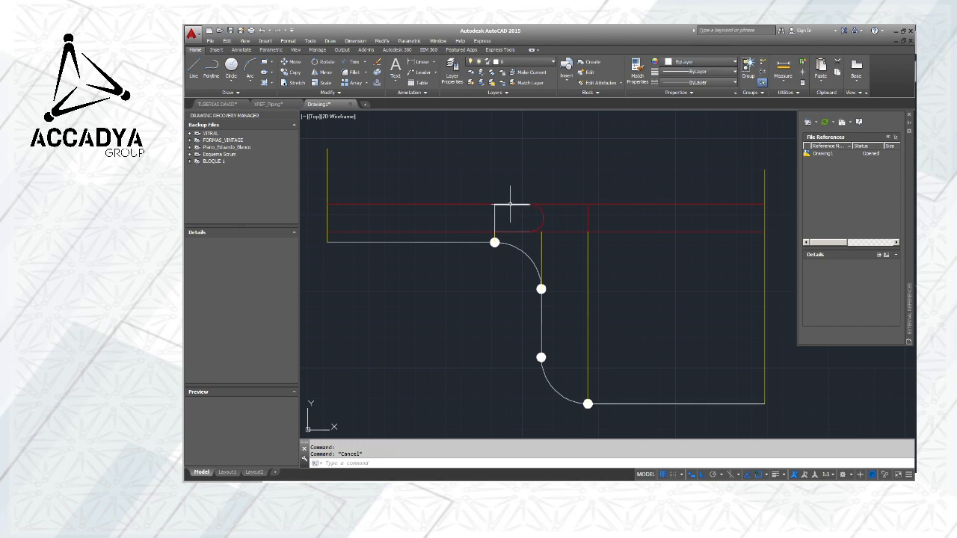
pyautogui.click(511, 204)
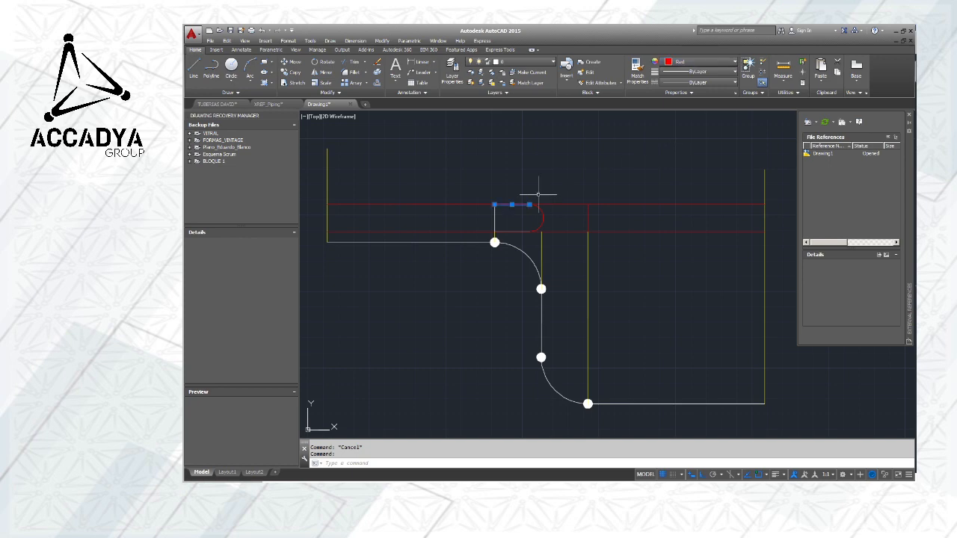
pyautogui.press('Escape')
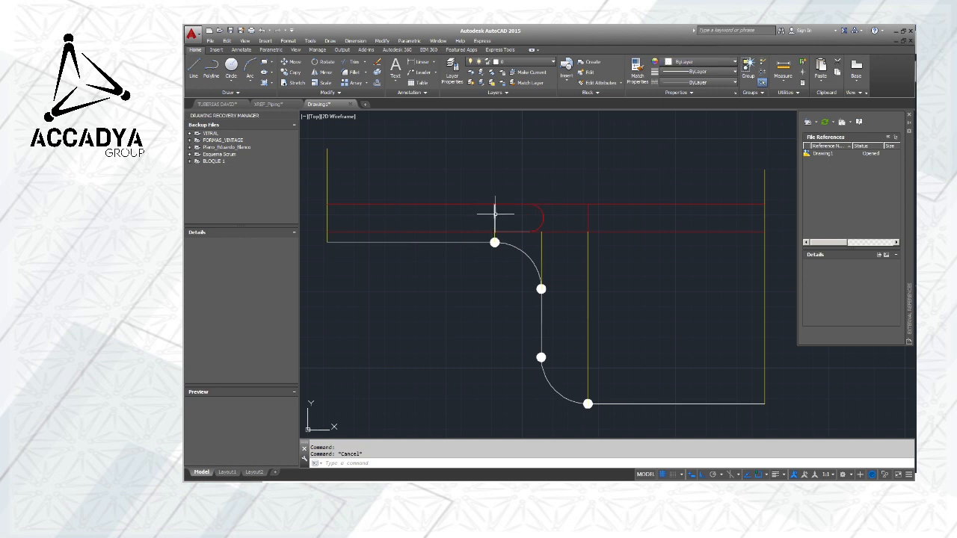
pyautogui.click(494, 213)
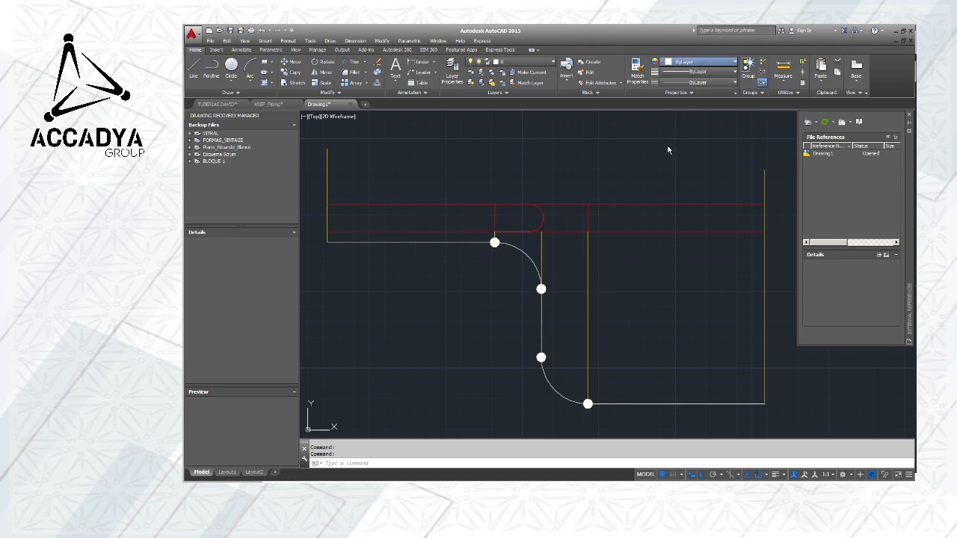
pyautogui.press('Escape')
# Draw a horizontal centreline from the midpoint of the plan elbow's vertical edge to the rightmost yellow vertical line
pyautogui.scroll(-2, 614, 169)
pyautogui.moveTo(635, 169); pyautogui.dragTo(598, 172, button='middle')
pyautogui.scroll(2, 551, 192)
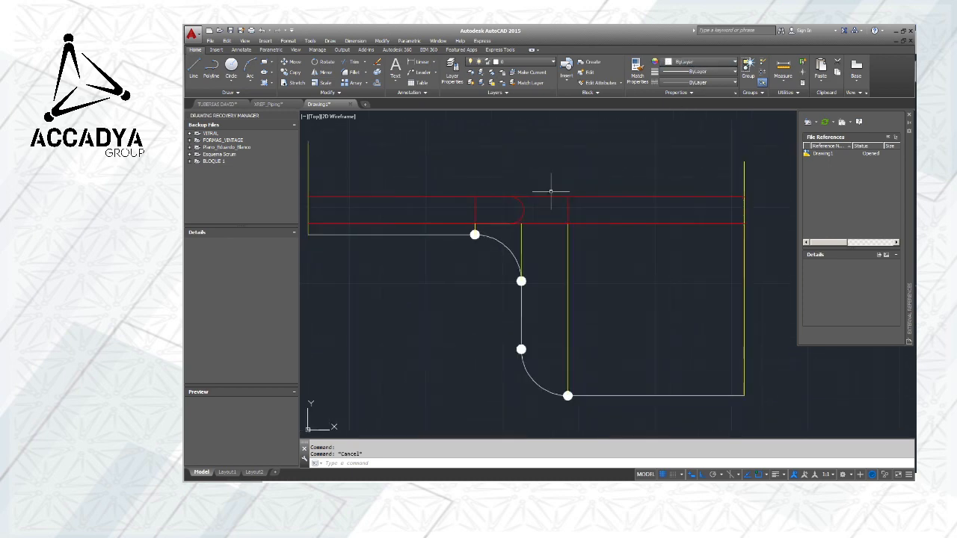
pyautogui.moveTo(551, 191); pyautogui.dragTo(650, 190, button='middle')
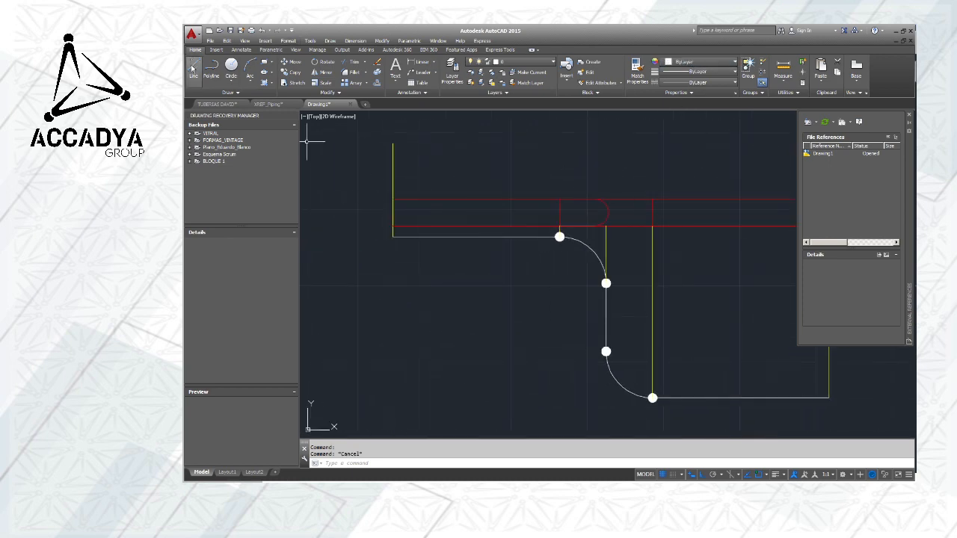
pyautogui.click(192, 68)
pyautogui.click(559, 235)
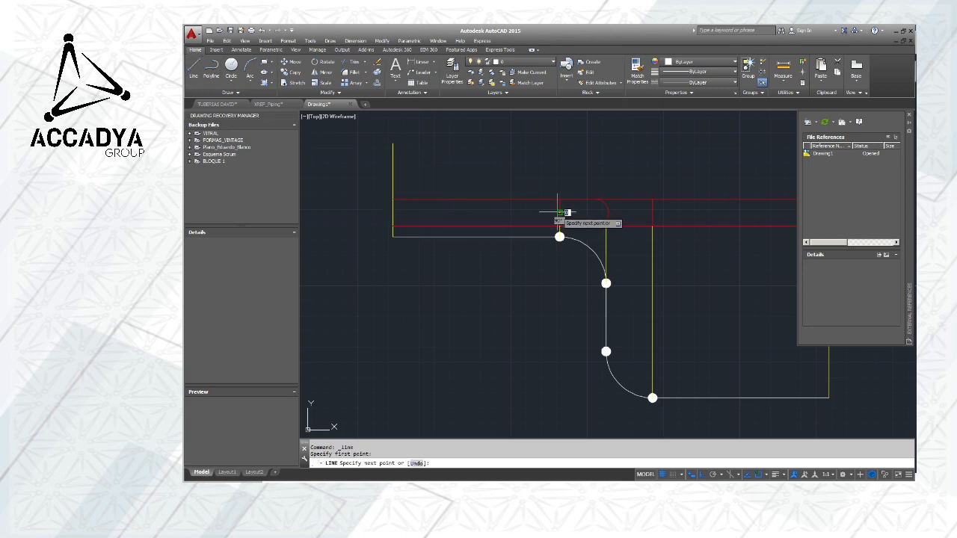
pyautogui.scroll(-2, 562, 212)
pyautogui.scroll(3, 661, 215)
pyautogui.click(686, 204)
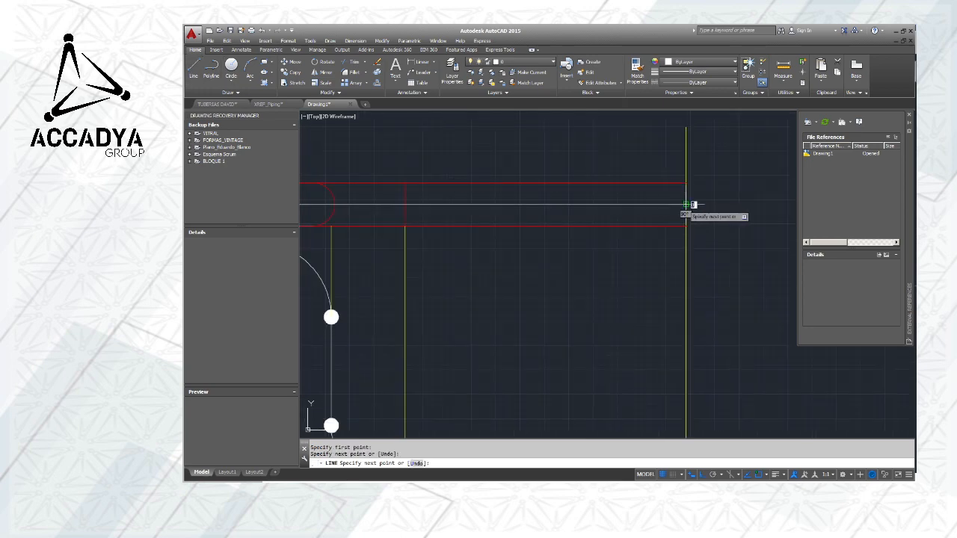
pyautogui.press('Escape')
# Stretch the centreline's free end to the leftmost yellow vertical line so it spans the whole plan view
pyautogui.moveTo(519, 207); pyautogui.dragTo(678, 214, button='middle')
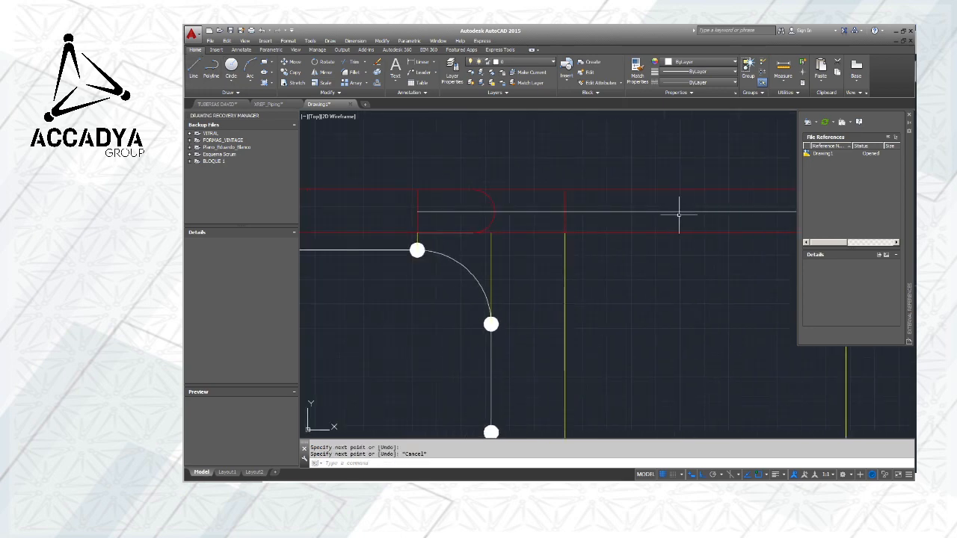
pyautogui.click(526, 211)
pyautogui.moveTo(525, 216); pyautogui.dragTo(707, 235, button='middle')
pyautogui.click(598, 223)
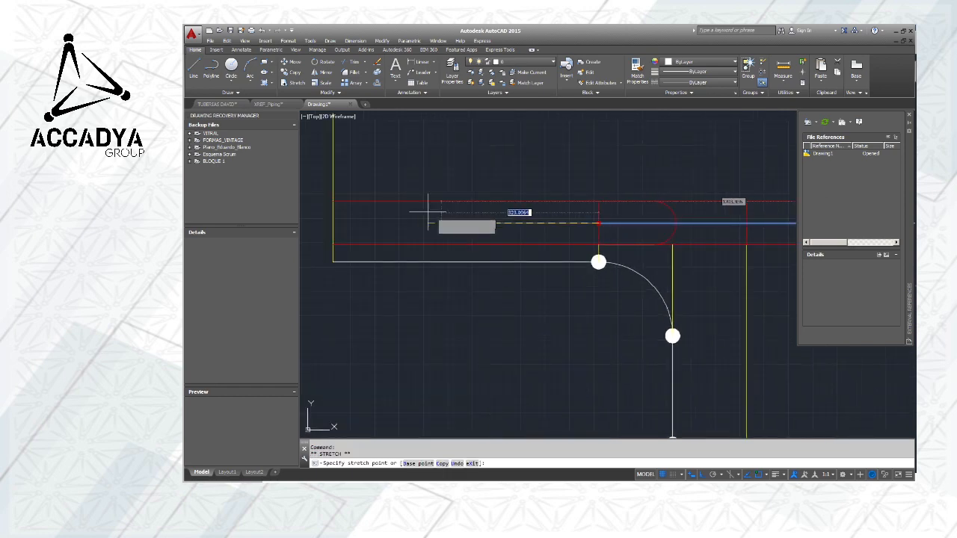
pyautogui.click(333, 223)
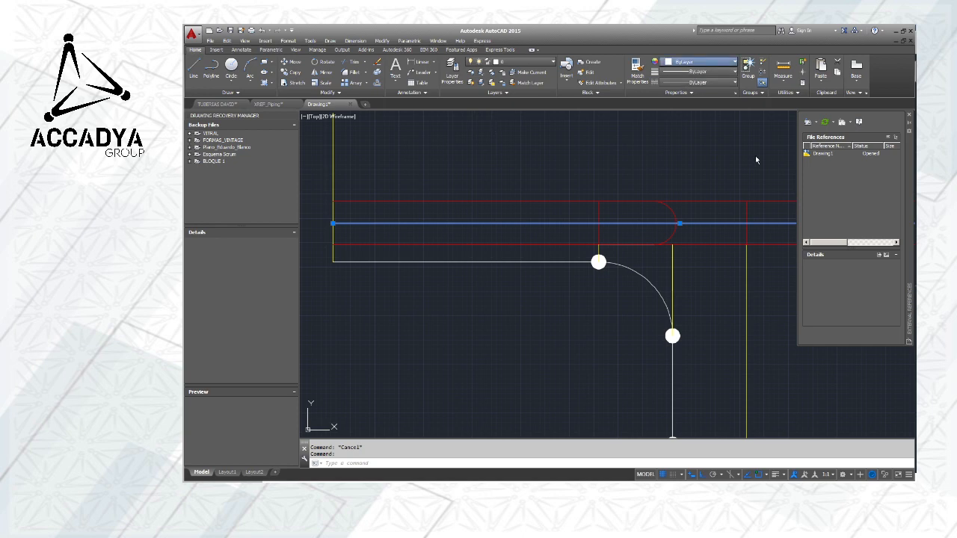
pyautogui.press('Escape')
pyautogui.scroll(-6, 589, 163)
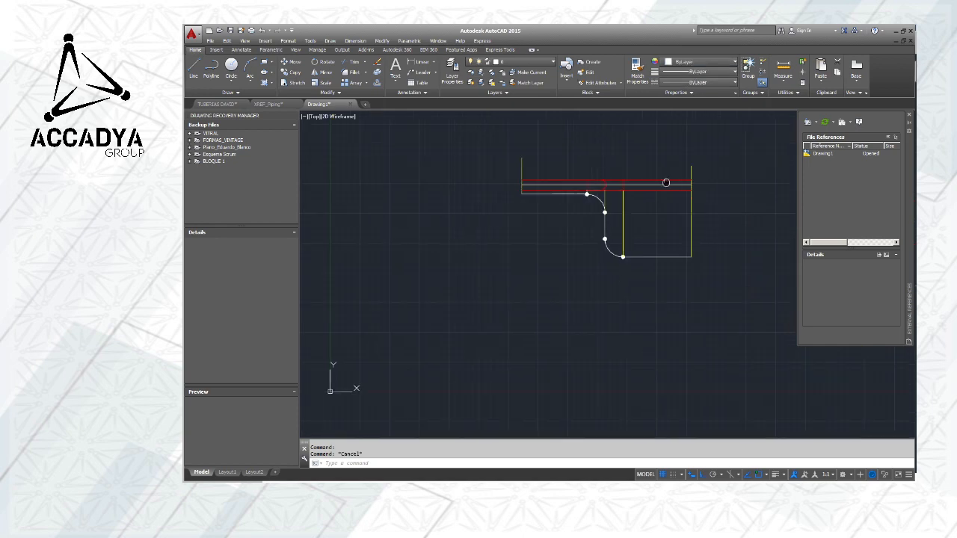
pyautogui.moveTo(666, 183); pyautogui.dragTo(608, 201, button='middle')
pyautogui.scroll(2, 571, 200)
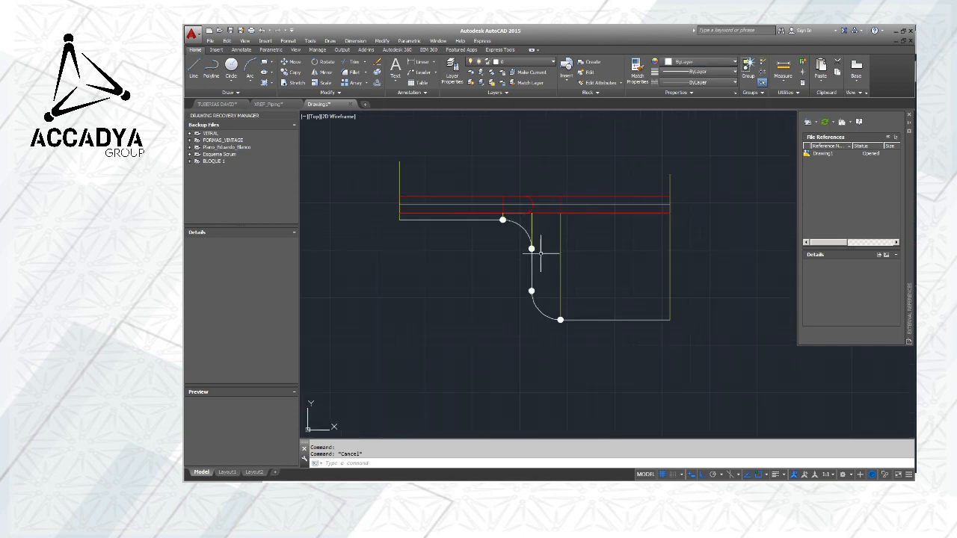
pyautogui.scroll(2, 519, 243)
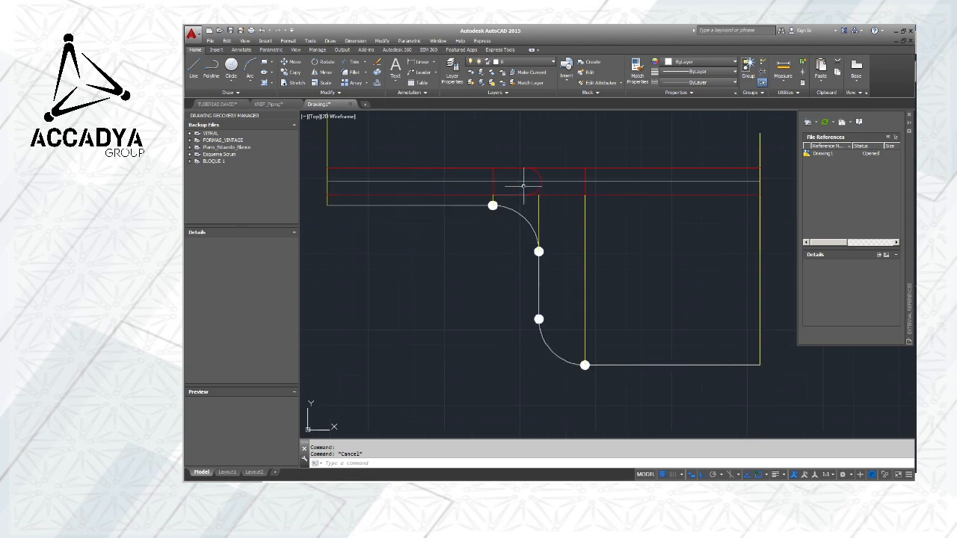
pyautogui.scroll(-2, 700, 241)
pyautogui.moveTo(692, 239); pyautogui.dragTo(578, 240, button='middle')
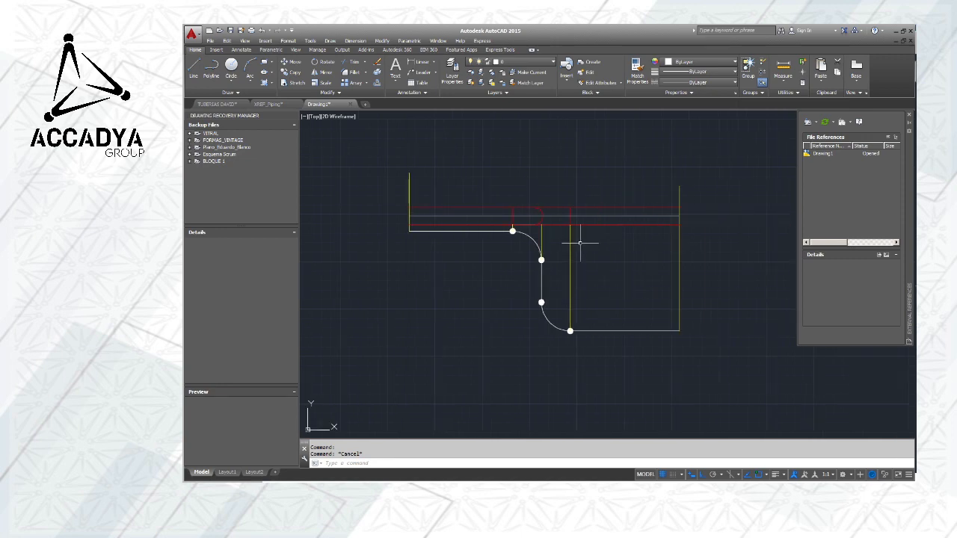
pyautogui.scroll(2, 544, 218)
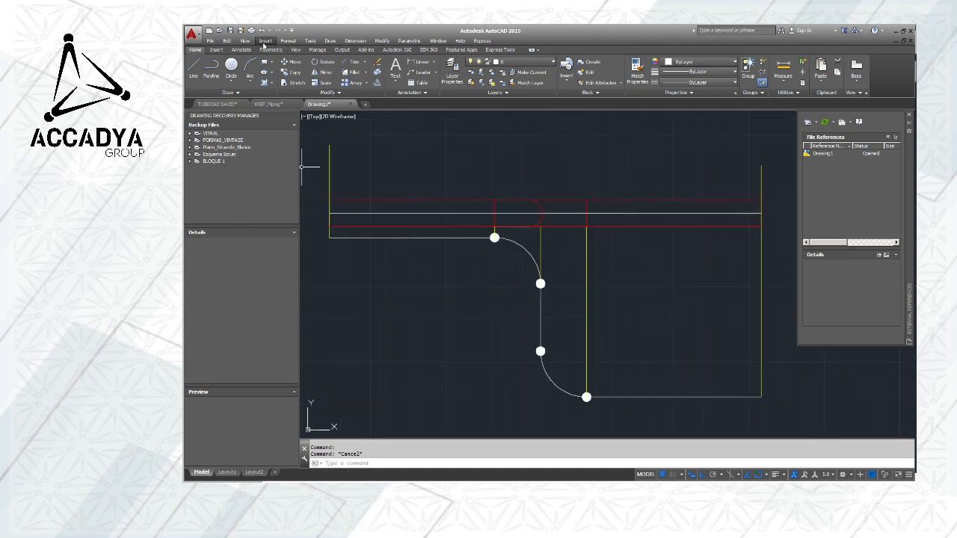
# Choose the second valve drawing in the Valvulas de Bola subfolder of Valvulas as the block to insert
pyautogui.click(265, 41)
pyautogui.click(273, 51)
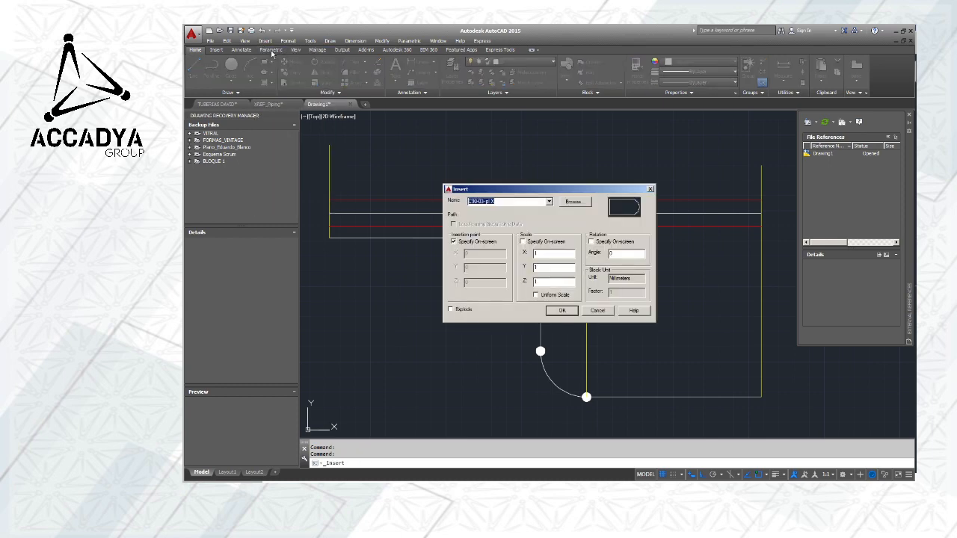
pyautogui.click(569, 203)
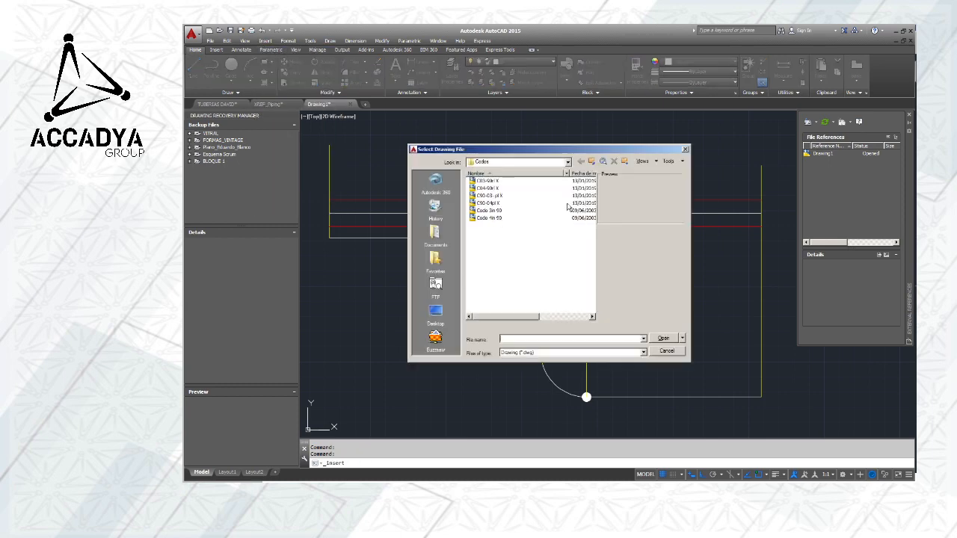
pyautogui.click(567, 162)
pyautogui.scroll(2, 523, 225)
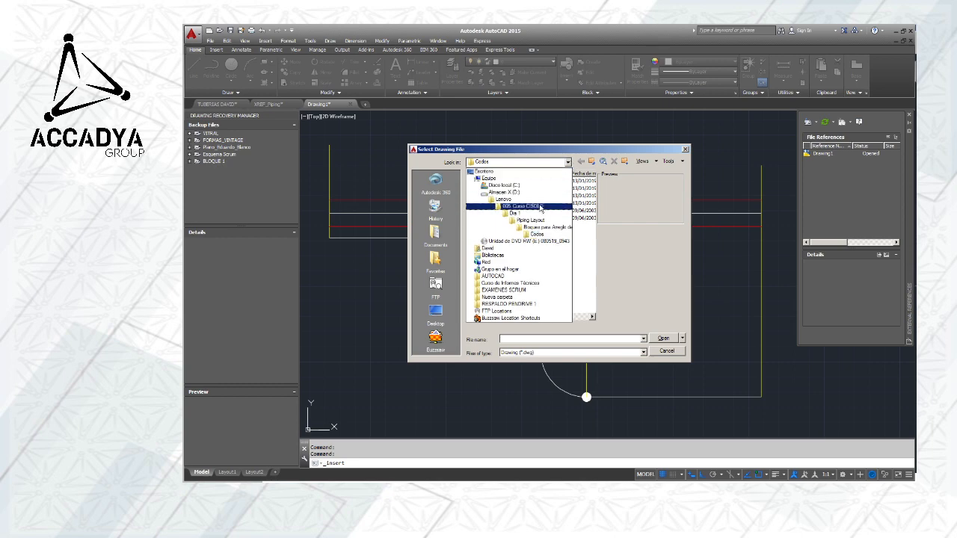
pyautogui.click(532, 226)
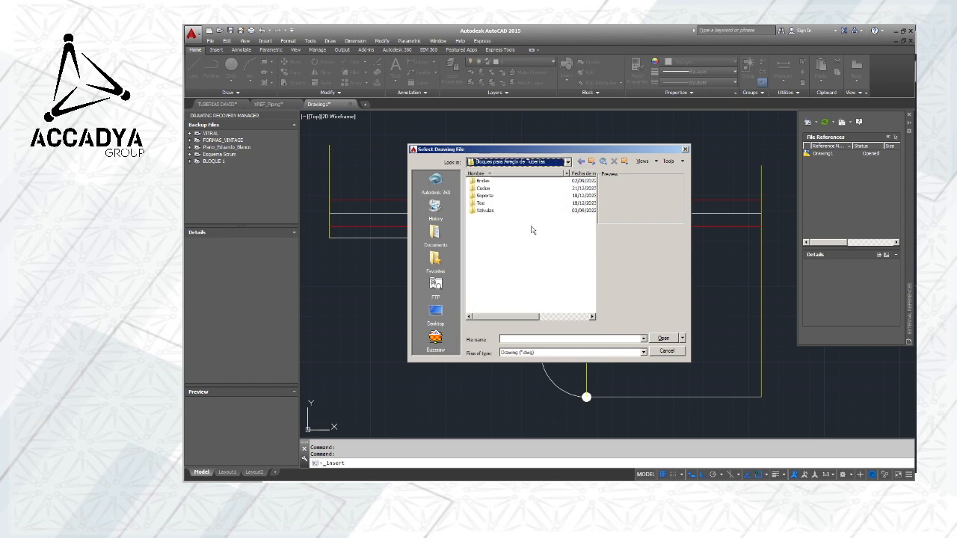
pyautogui.doubleClick(484, 210)
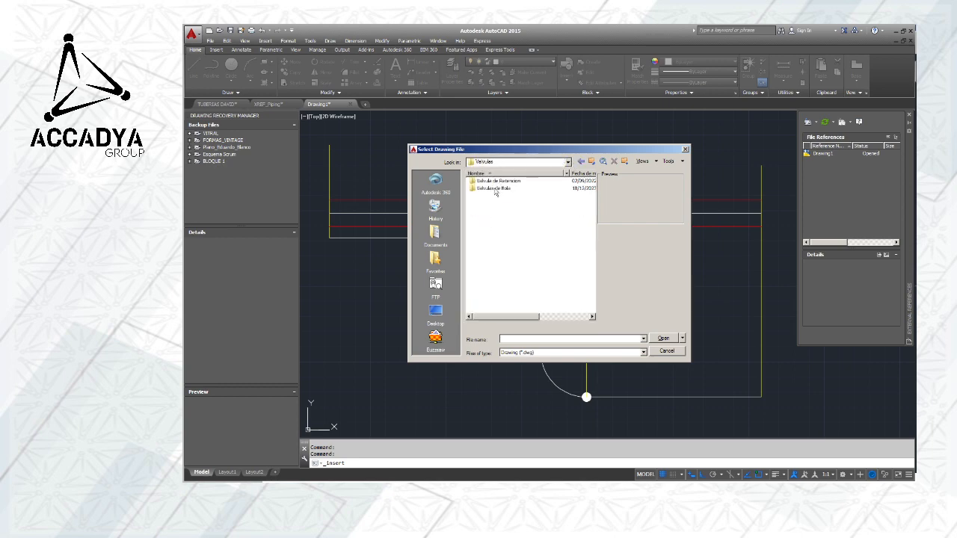
pyautogui.doubleClick(493, 189)
pyautogui.click(491, 188)
pyautogui.click(660, 338)
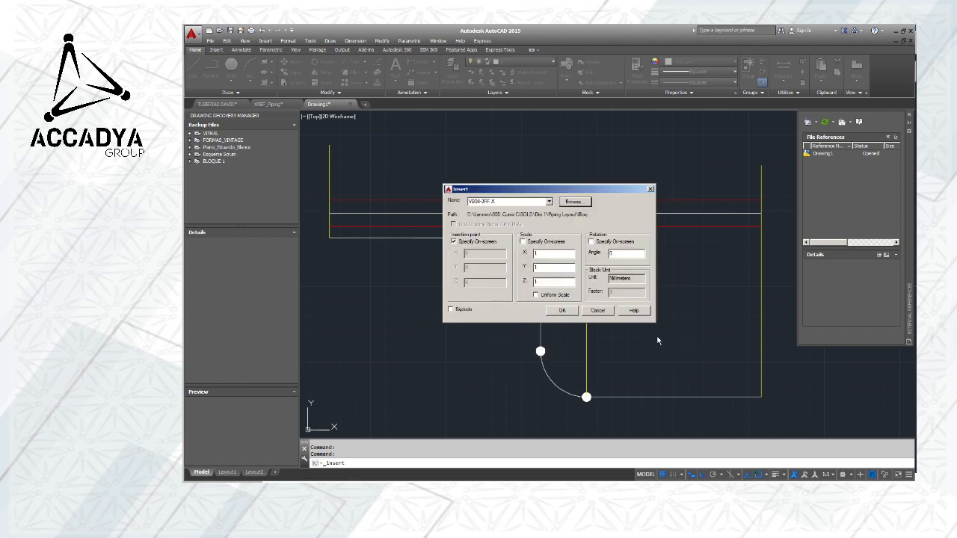
# Place the VB04-3RF X valve block at unit scale and zero rotation in the empty space above the plan view
pyautogui.click(562, 311)
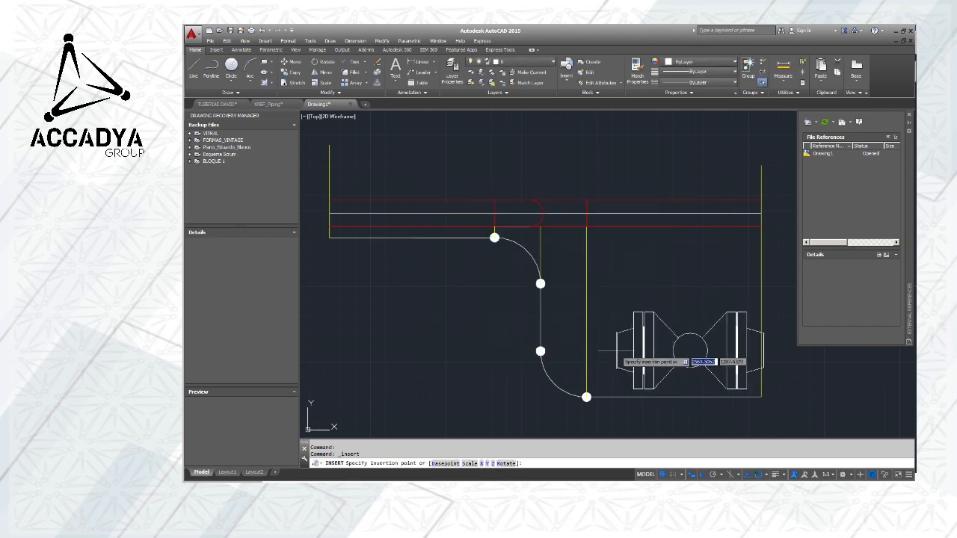
pyautogui.scroll(-3, 620, 343)
pyautogui.scroll(4, 643, 340)
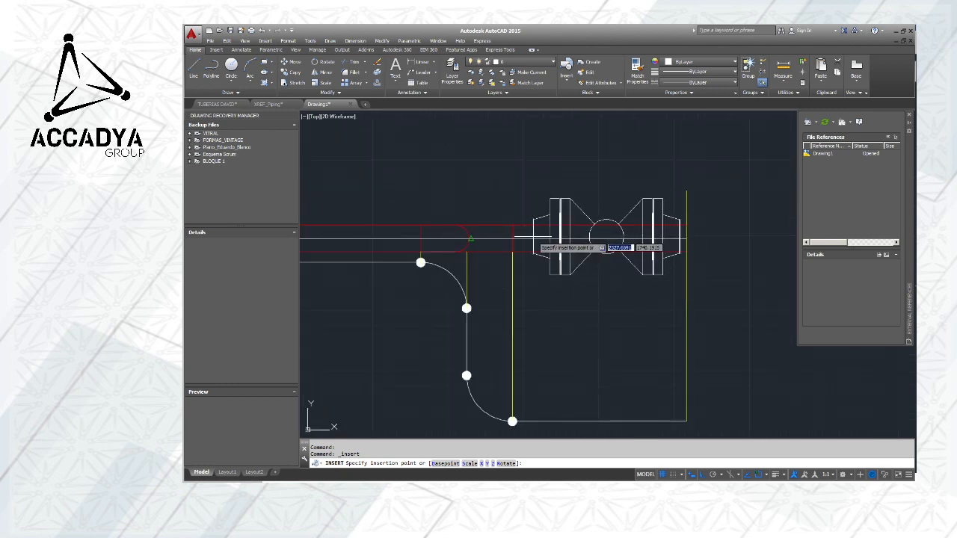
pyautogui.scroll(-3, 521, 162)
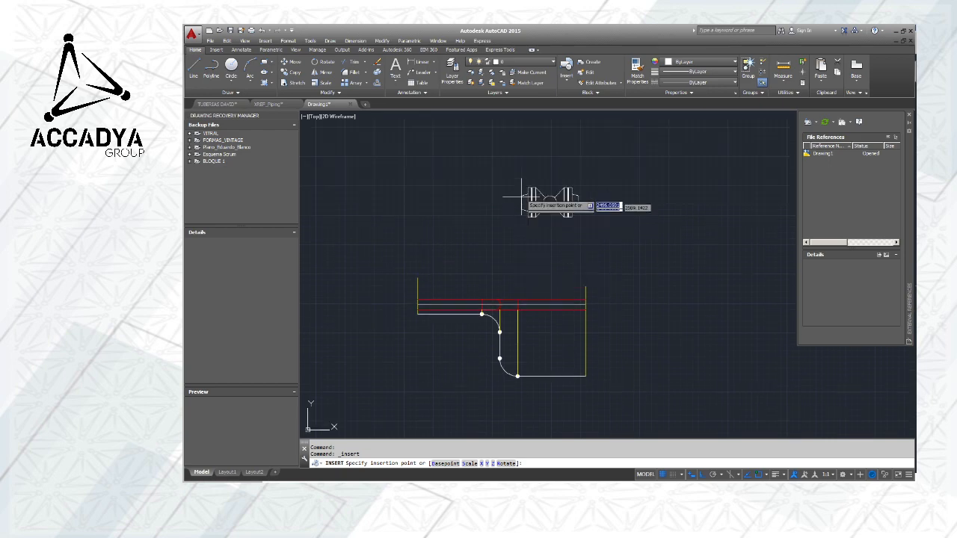
pyautogui.press('Escape')
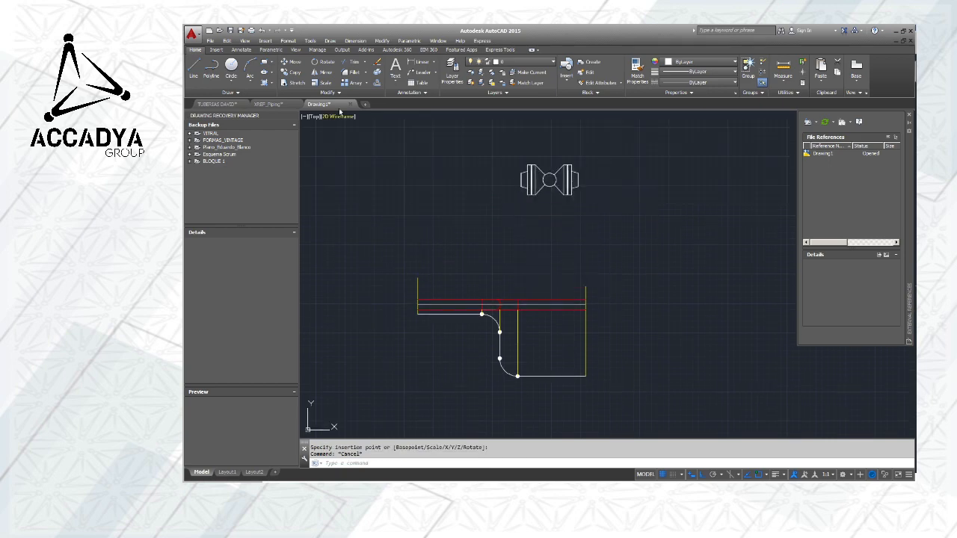
# Choose the VB03-3RF X drawing in the Valvulas de Bola folder as the block to insert
pyautogui.click(265, 41)
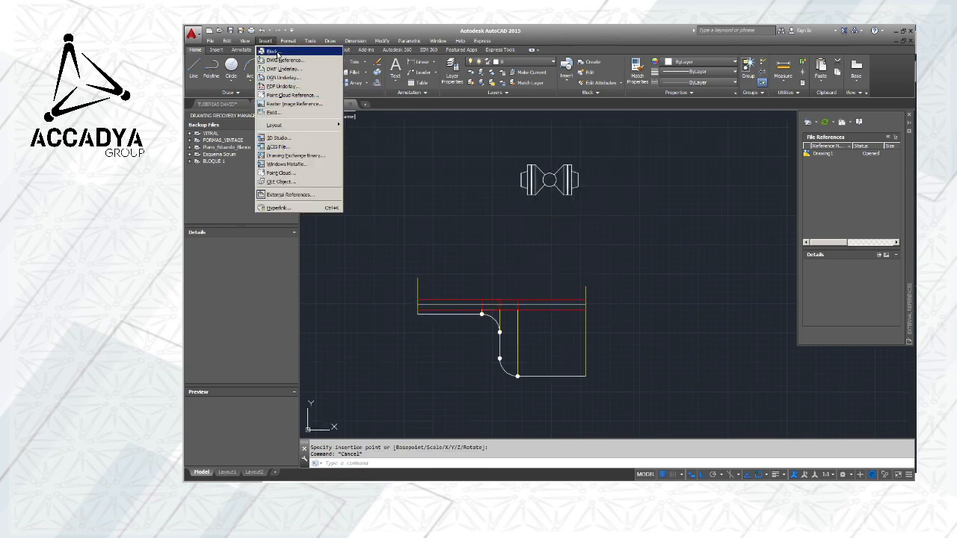
pyautogui.click(280, 54)
pyautogui.click(573, 201)
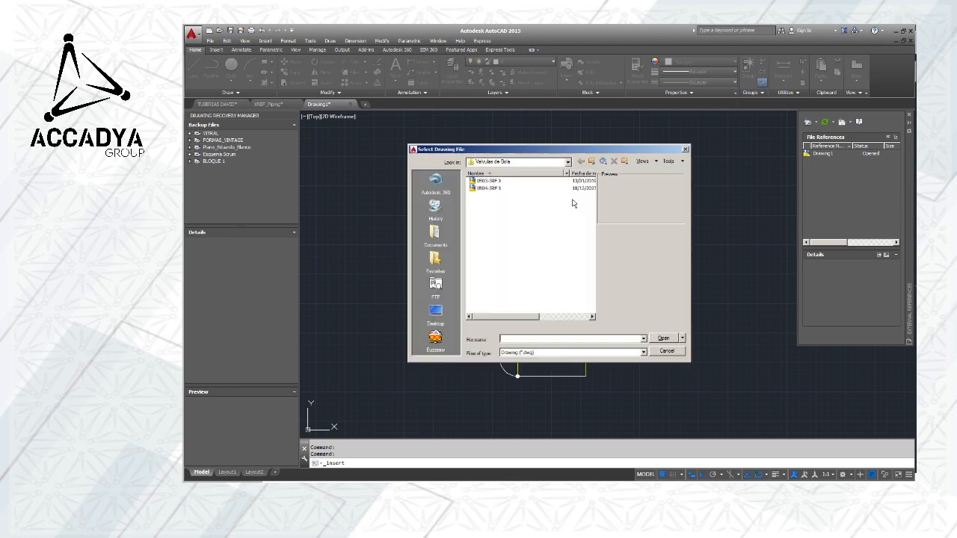
pyautogui.click(492, 181)
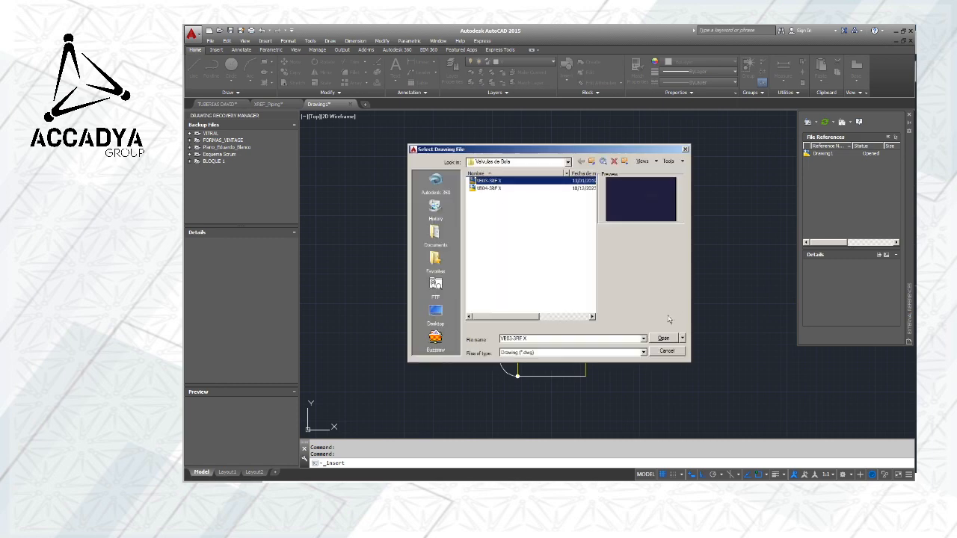
pyautogui.click(663, 338)
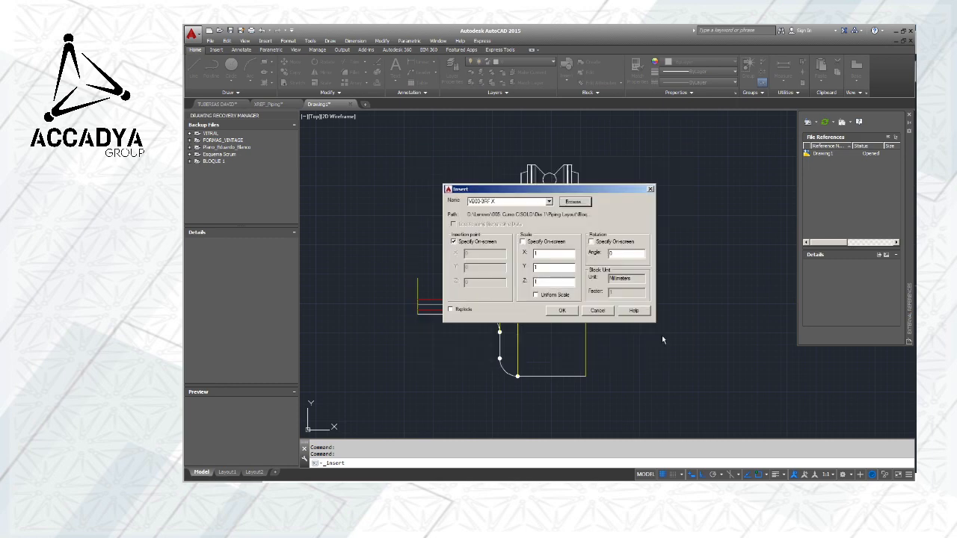
# Place the VB03-3RF X valve block at unit scale in the empty space beyond and above the plan view's right end
pyautogui.click(562, 311)
pyautogui.scroll(9, 625, 292)
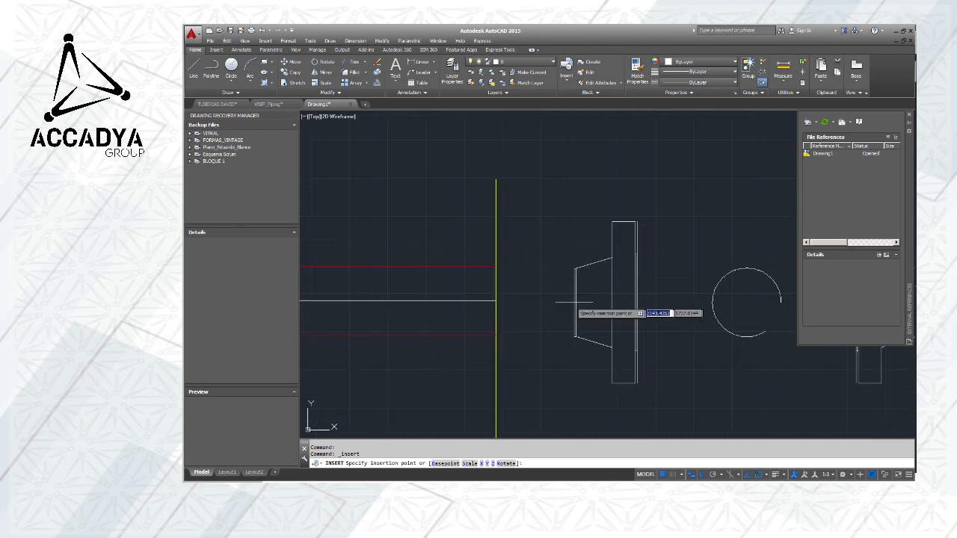
pyautogui.scroll(-9, 501, 296)
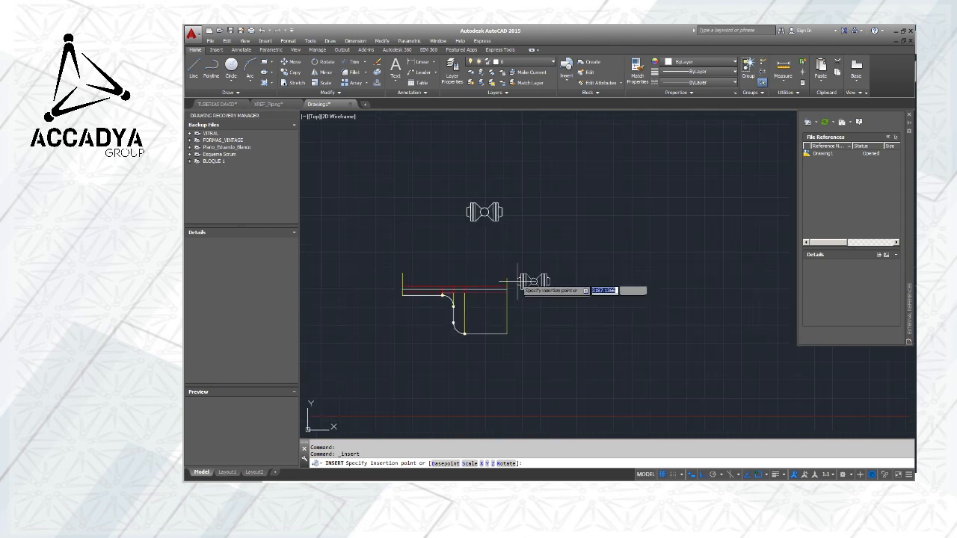
pyautogui.click(537, 251)
pyautogui.press('Escape')
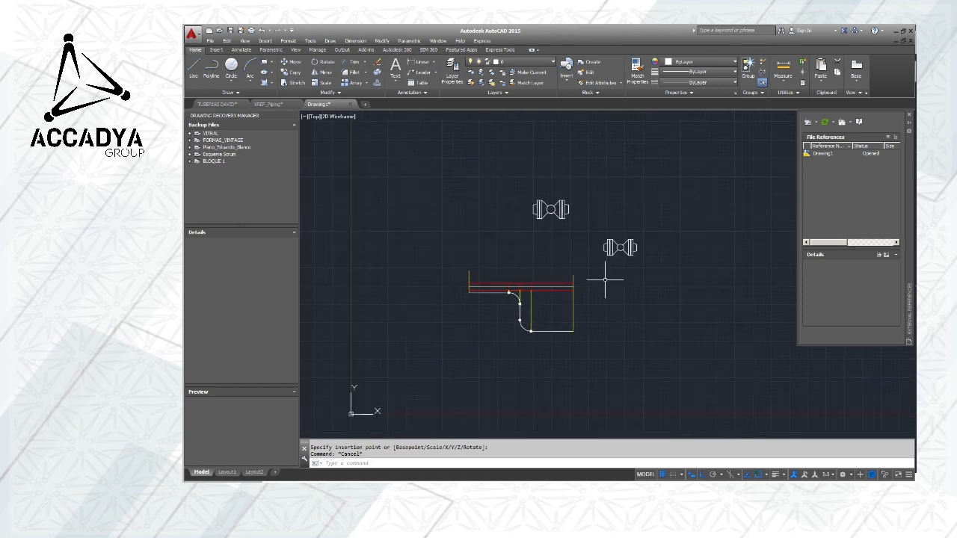
pyautogui.scroll(5, 590, 283)
pyautogui.scroll(2, 479, 213)
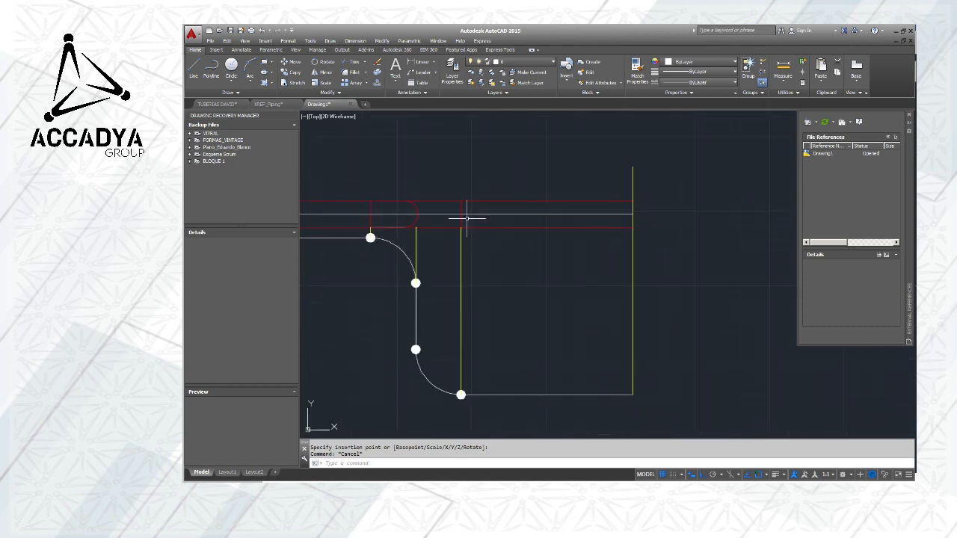
pyautogui.scroll(-6, 519, 215)
pyautogui.scroll(4, 522, 229)
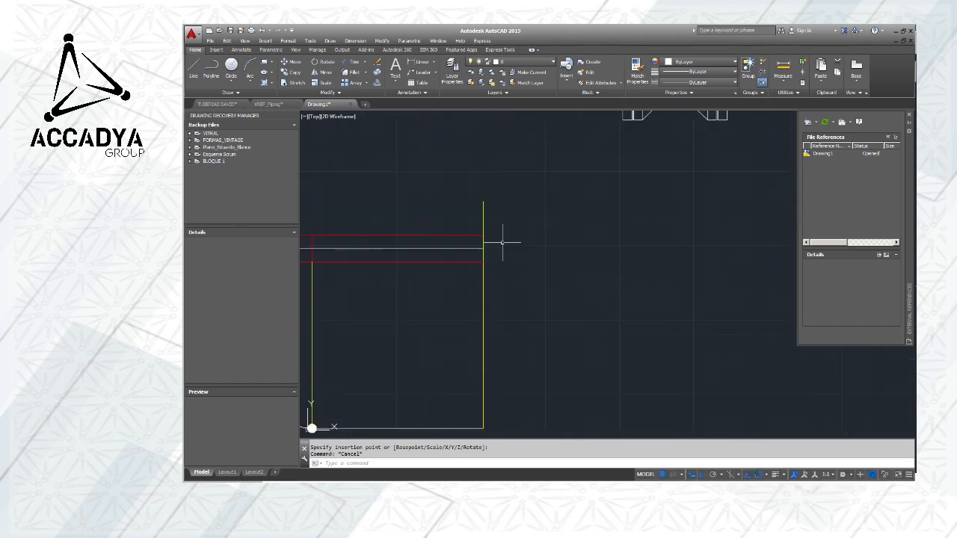
pyautogui.scroll(-2, 504, 243)
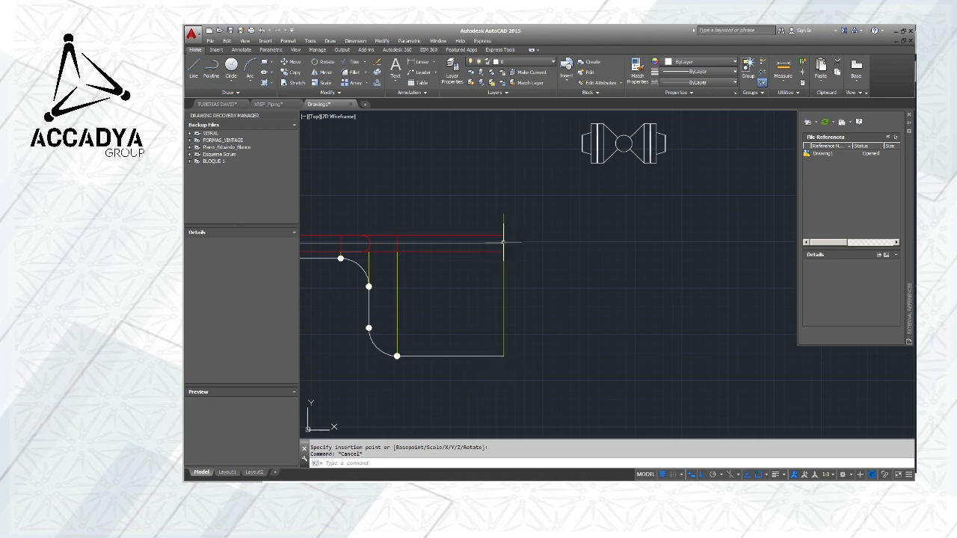
pyautogui.moveTo(519, 260); pyautogui.dragTo(556, 261, button='middle')
pyautogui.scroll(2, 556, 260)
pyautogui.moveTo(583, 225); pyautogui.dragTo(603, 210, button='middle')
pyautogui.scroll(-3, 587, 300)
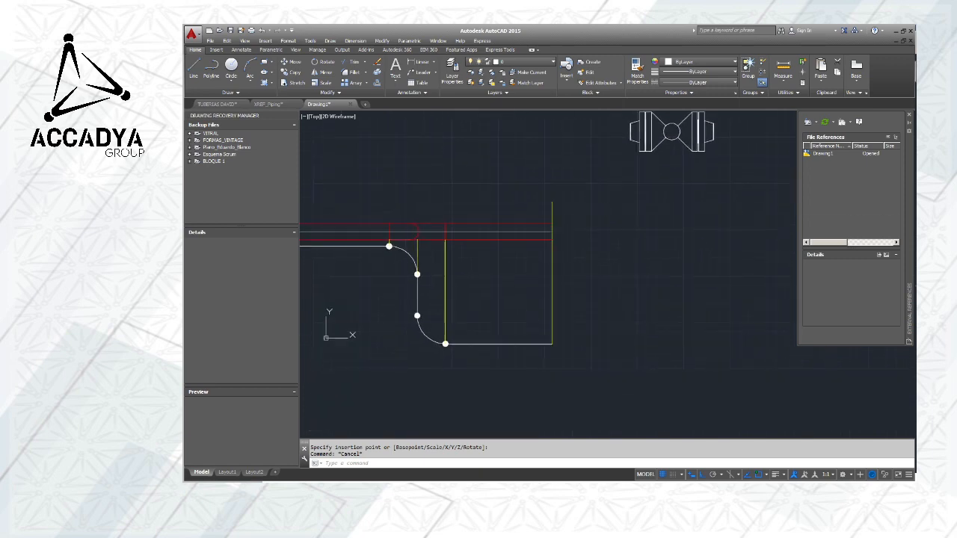
# Move the VB03-3RF X valve from the midpoint of its left end onto the right end of the plan centreline
pyautogui.click(631, 131)
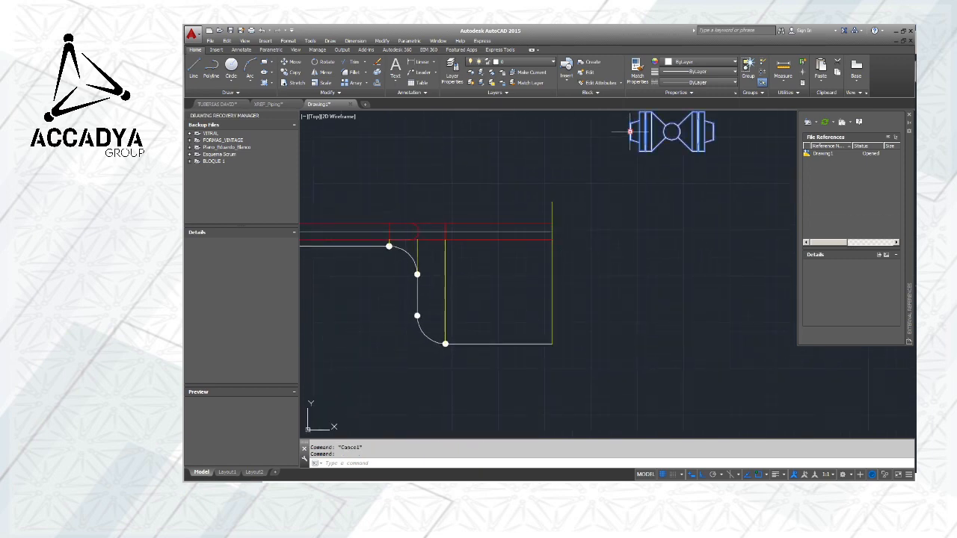
pyautogui.click(292, 62)
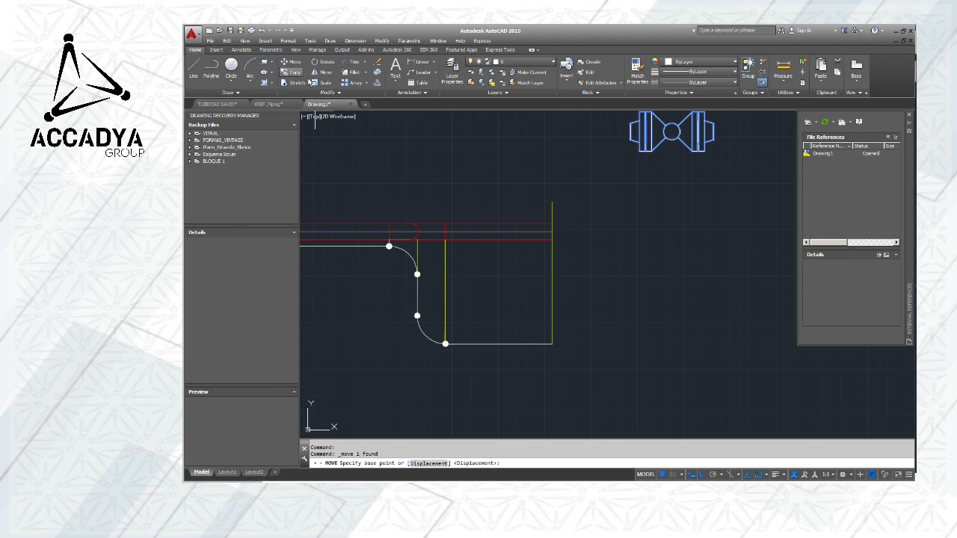
pyautogui.scroll(4, 648, 135)
pyautogui.click(647, 134)
pyautogui.scroll(-4, 648, 134)
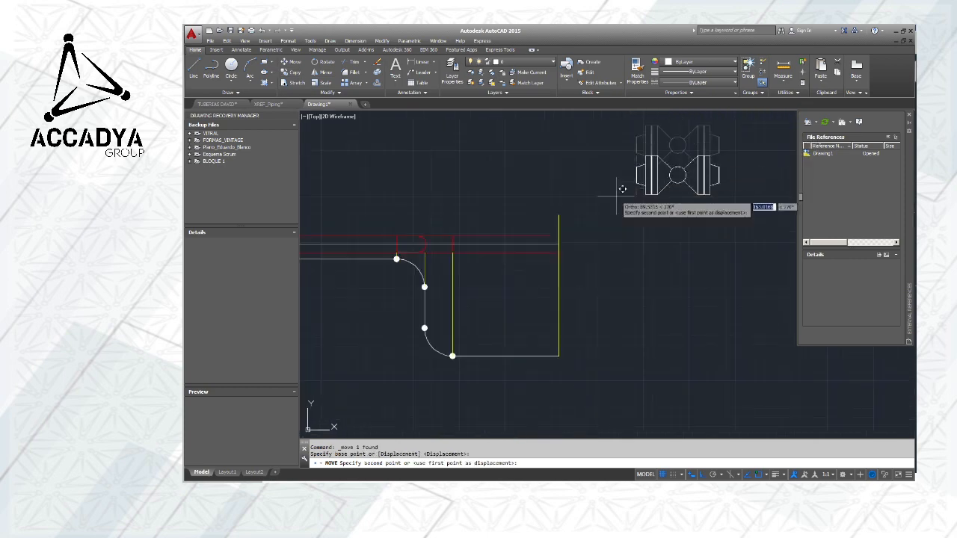
pyautogui.scroll(5, 542, 265)
pyautogui.click(547, 261)
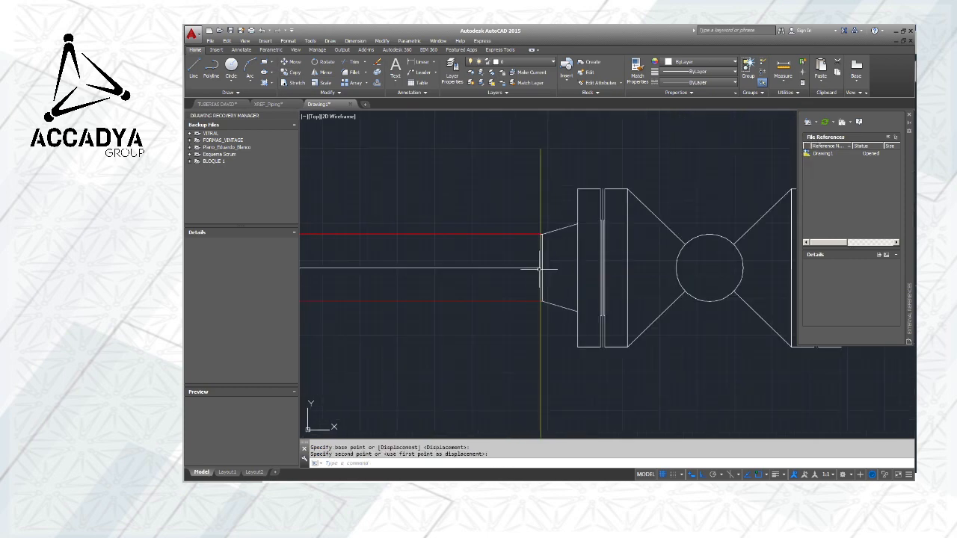
# Copy the attached valve from its left-end midpoint to the right end of the lower horizontal pipe line in the elevation
pyautogui.scroll(-4, 546, 260)
pyautogui.click(559, 252)
pyautogui.click(555, 250)
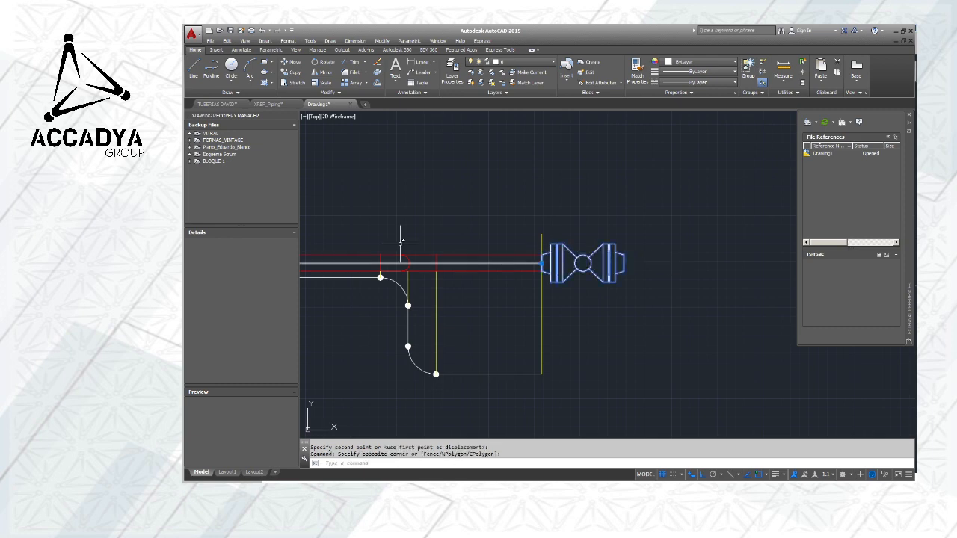
pyautogui.click(292, 73)
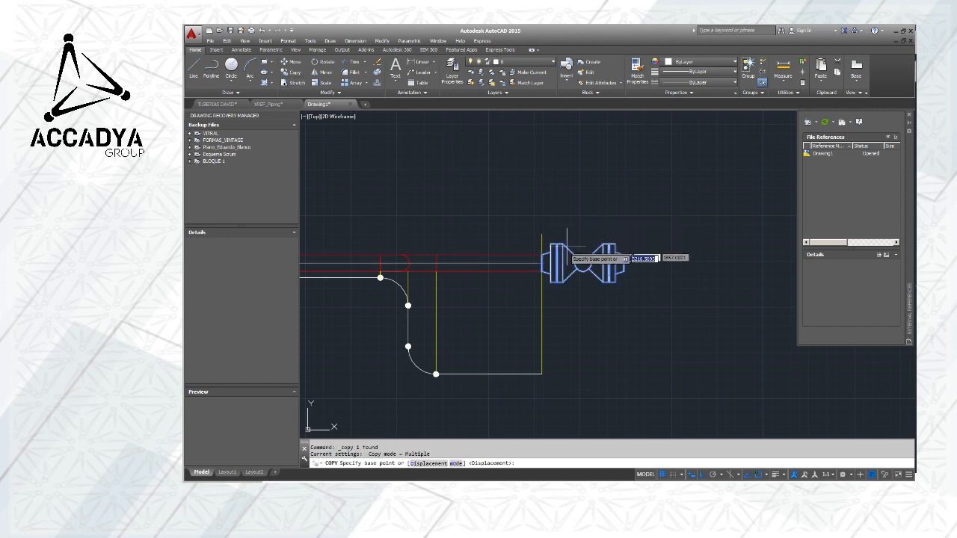
pyautogui.scroll(5, 544, 263)
pyautogui.click(510, 267)
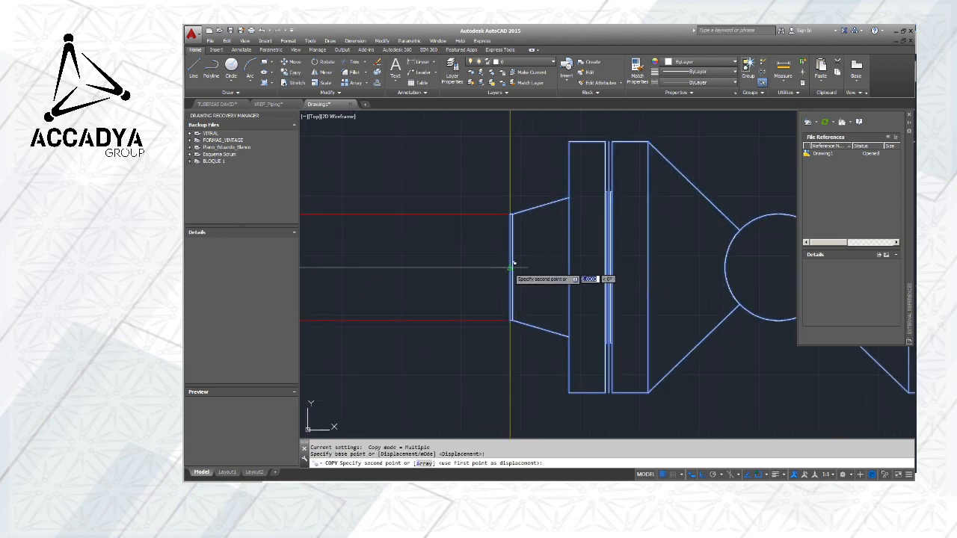
pyautogui.scroll(-5, 511, 266)
pyautogui.moveTo(542, 328); pyautogui.dragTo(580, 131, button='middle')
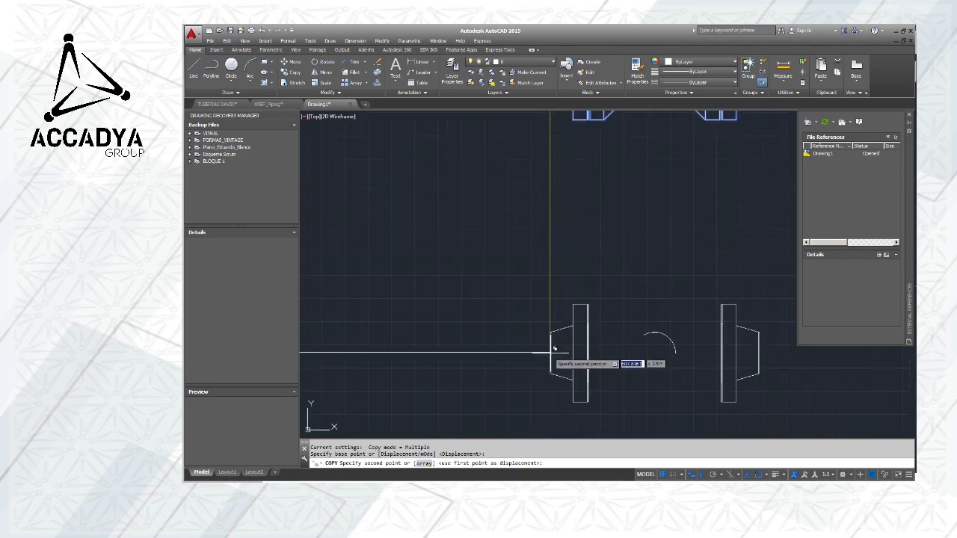
pyautogui.click(557, 347)
pyautogui.press('Escape')
pyautogui.scroll(-2, 580, 284)
pyautogui.scroll(-5, 580, 281)
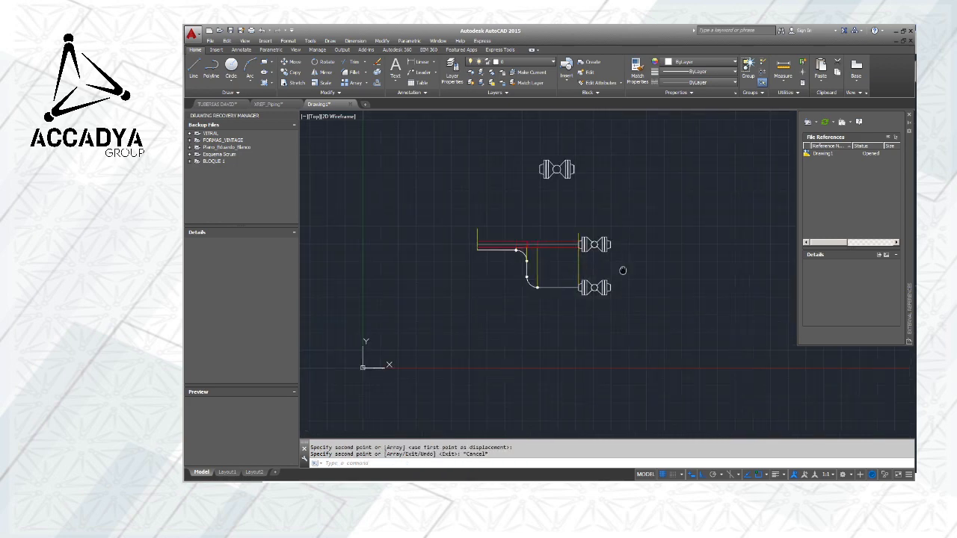
pyautogui.scroll(5, 531, 265)
pyautogui.scroll(-3, 613, 258)
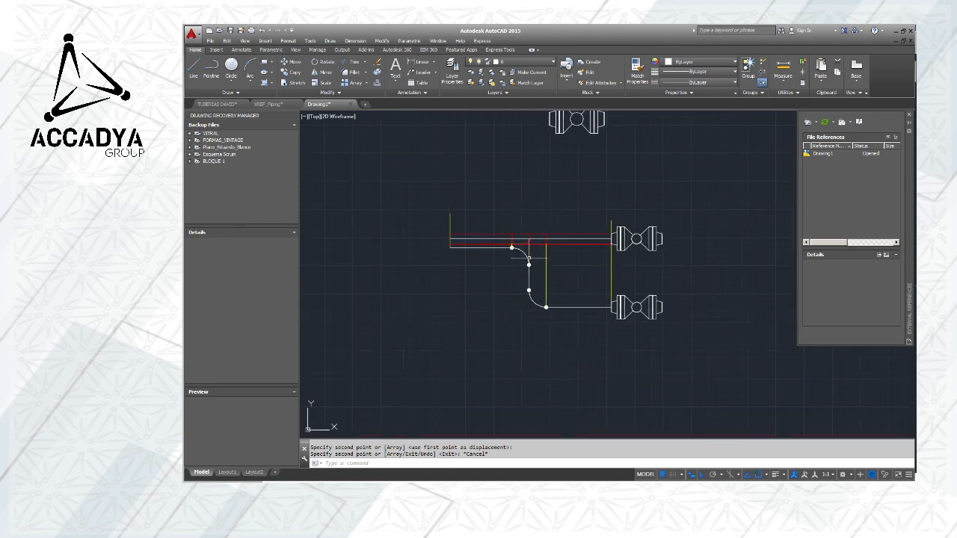
pyautogui.scroll(2, 529, 258)
pyautogui.scroll(-2, 633, 243)
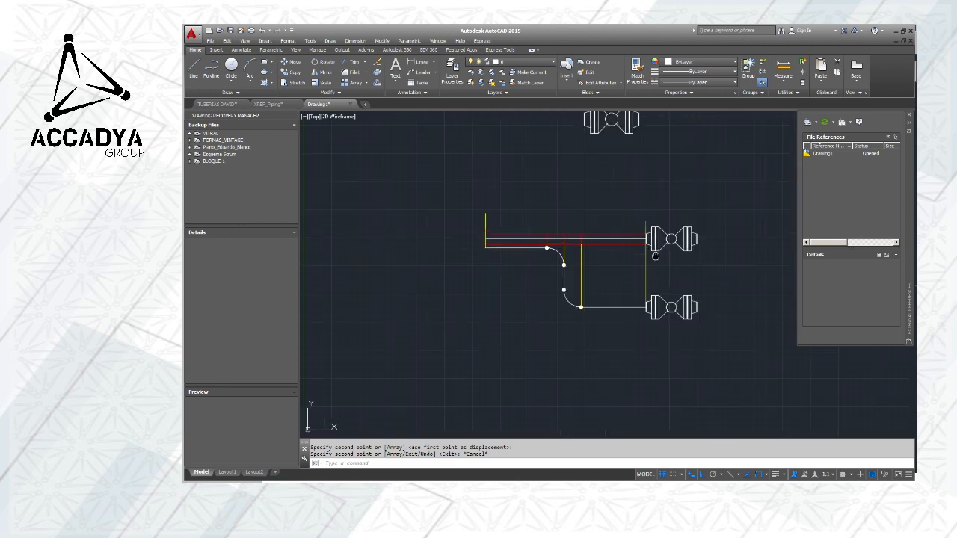
pyautogui.moveTo(633, 247); pyautogui.dragTo(503, 255, button='middle')
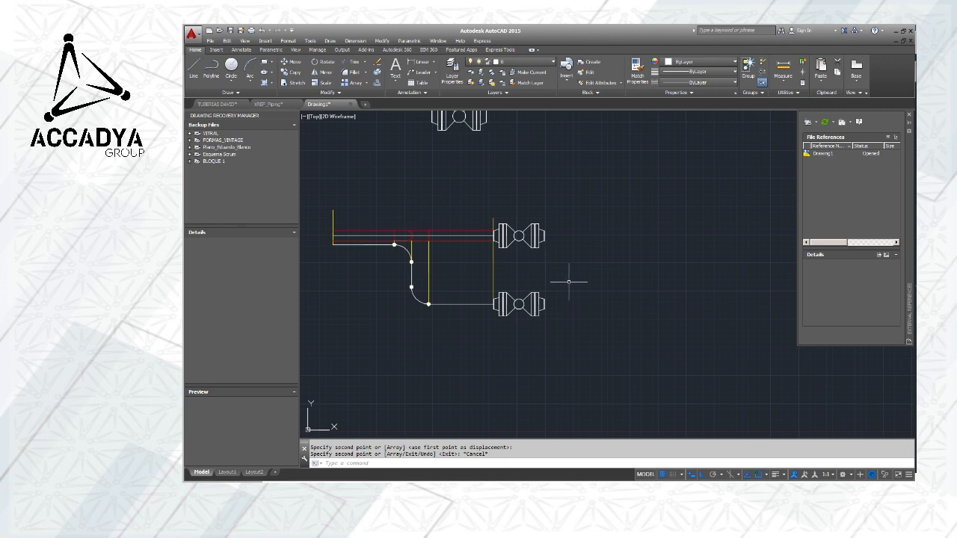
pyautogui.moveTo(568, 282); pyautogui.dragTo(626, 280, button='middle')
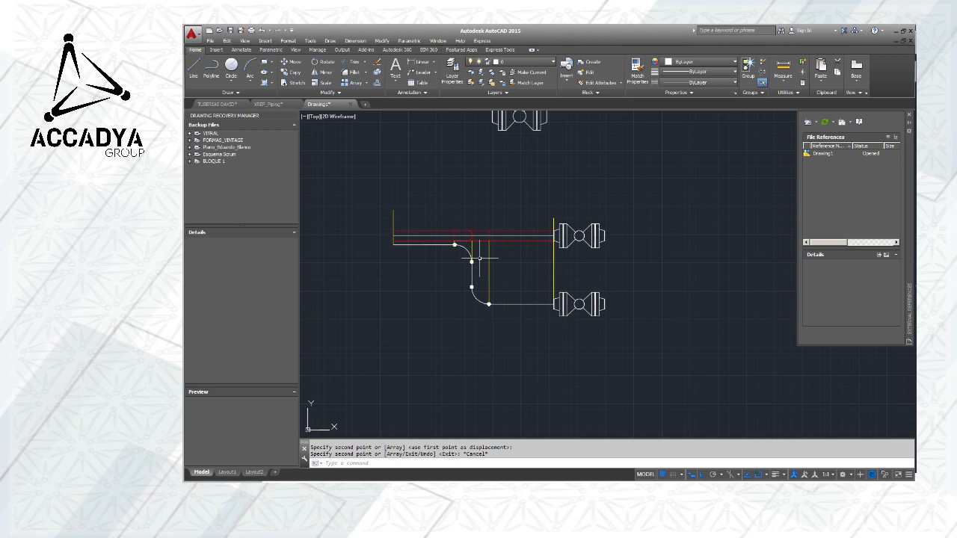
# Draw a horizontal line outward from the upper corner of the plan valve's right end
pyautogui.scroll(4, 501, 266)
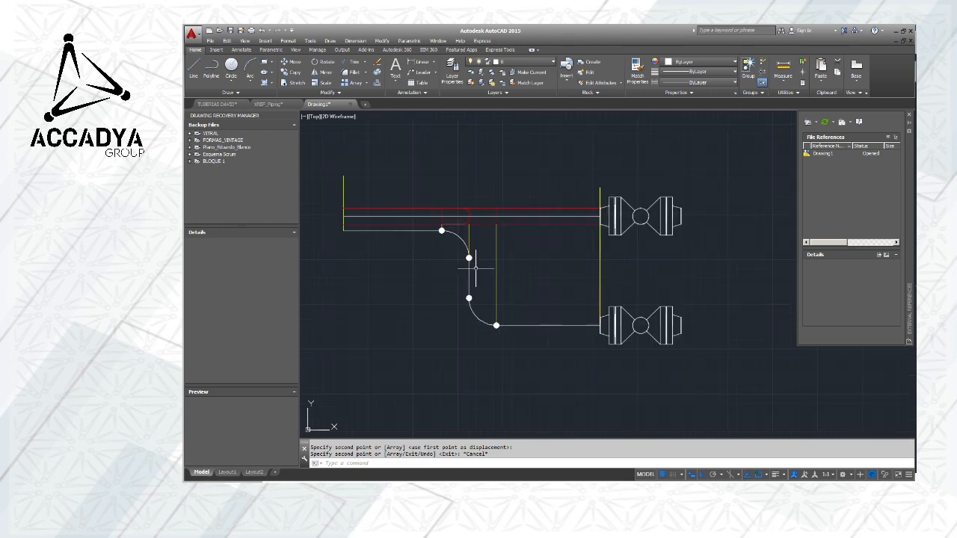
pyautogui.scroll(-4, 539, 181)
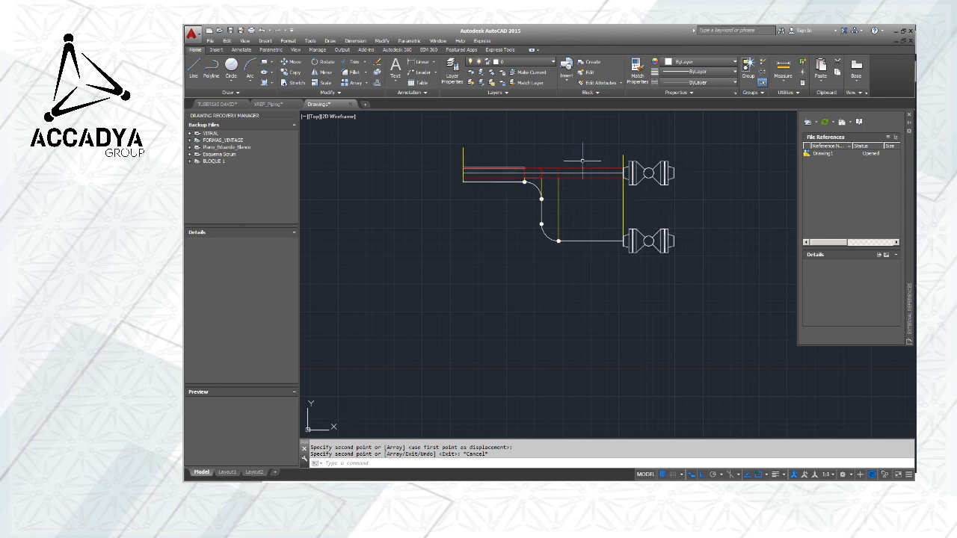
pyautogui.scroll(2, 486, 172)
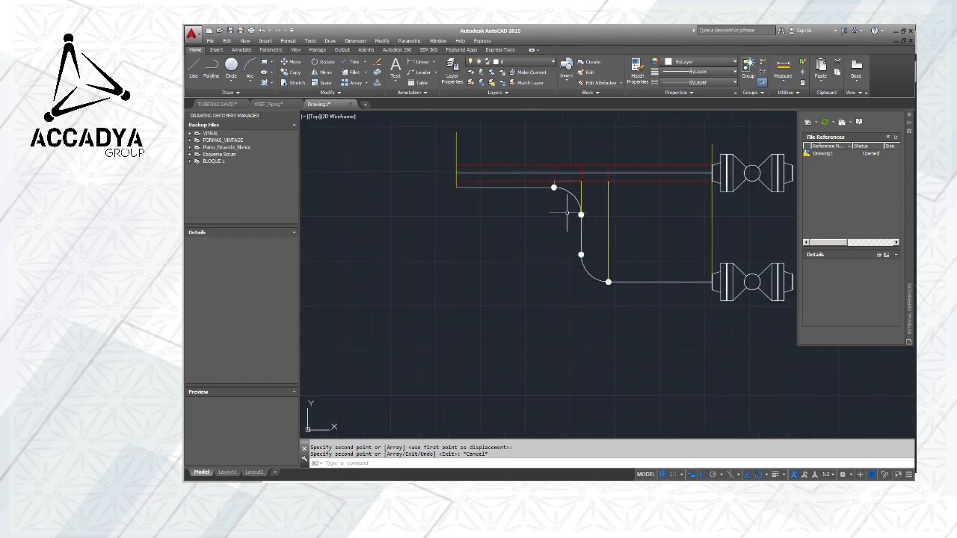
pyautogui.moveTo(734, 236); pyautogui.dragTo(554, 233, button='middle')
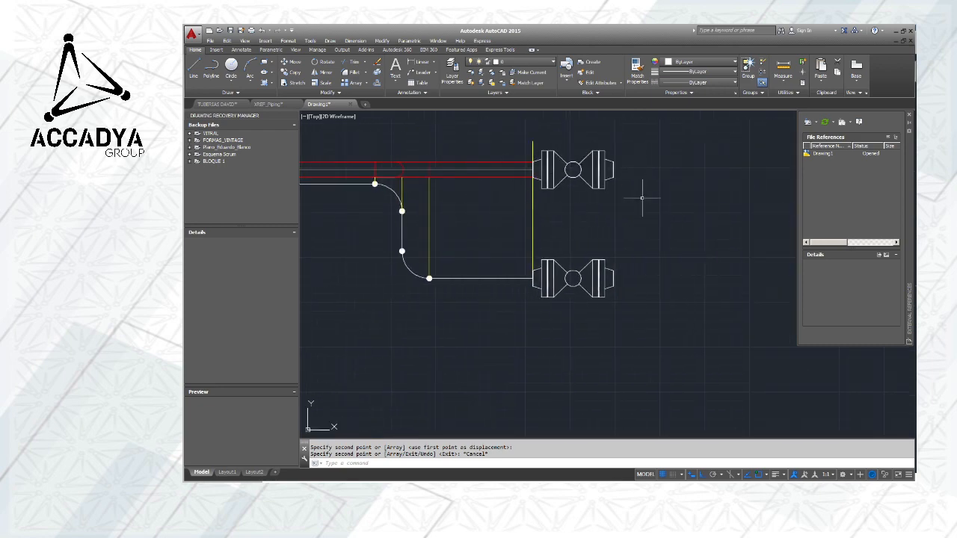
pyautogui.moveTo(641, 196); pyautogui.dragTo(549, 198, button='middle')
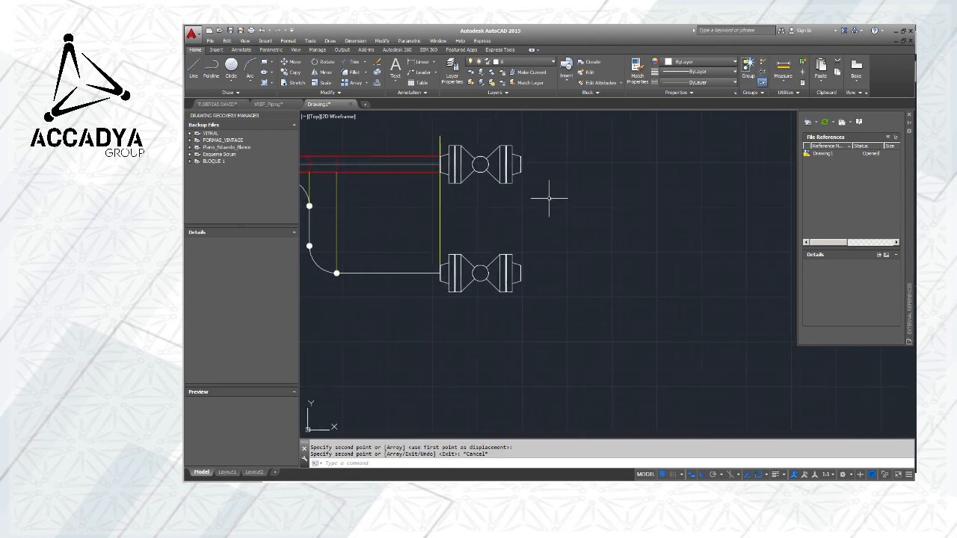
pyautogui.click(193, 67)
pyautogui.scroll(5, 538, 155)
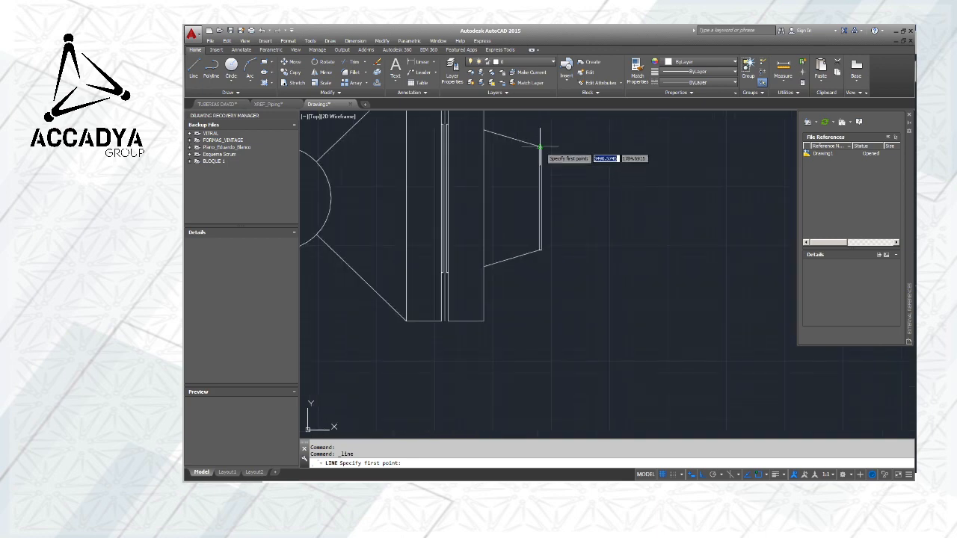
pyautogui.click(541, 146)
pyautogui.scroll(-4, 541, 146)
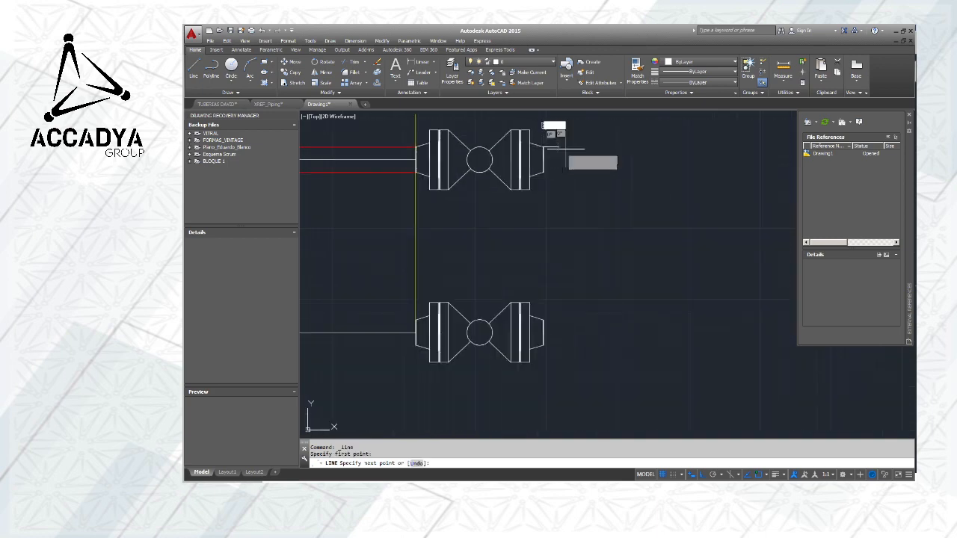
pyautogui.click(708, 149)
pyautogui.press('Escape')
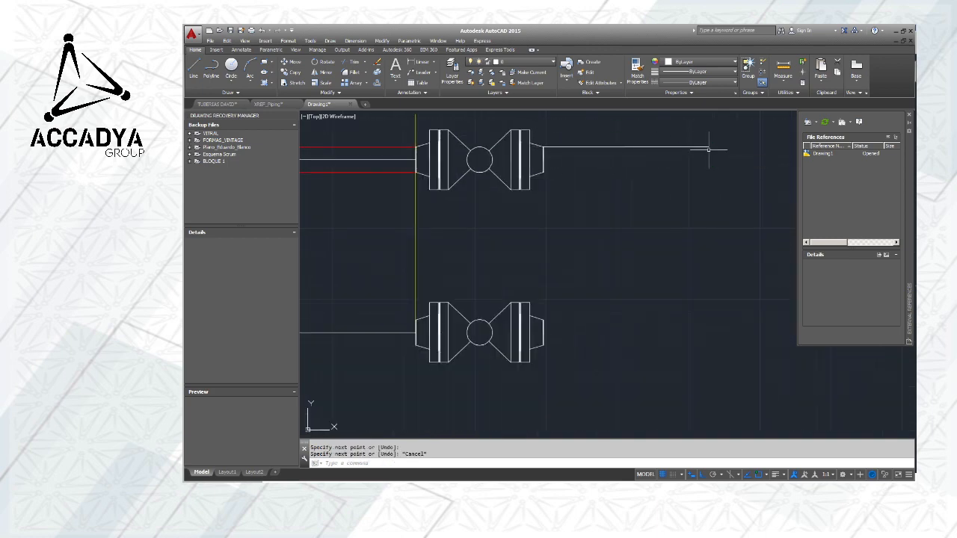
# Change the color of the new line beyond the plan valve to Red
pyautogui.scroll(4, 568, 149)
pyautogui.click(568, 141)
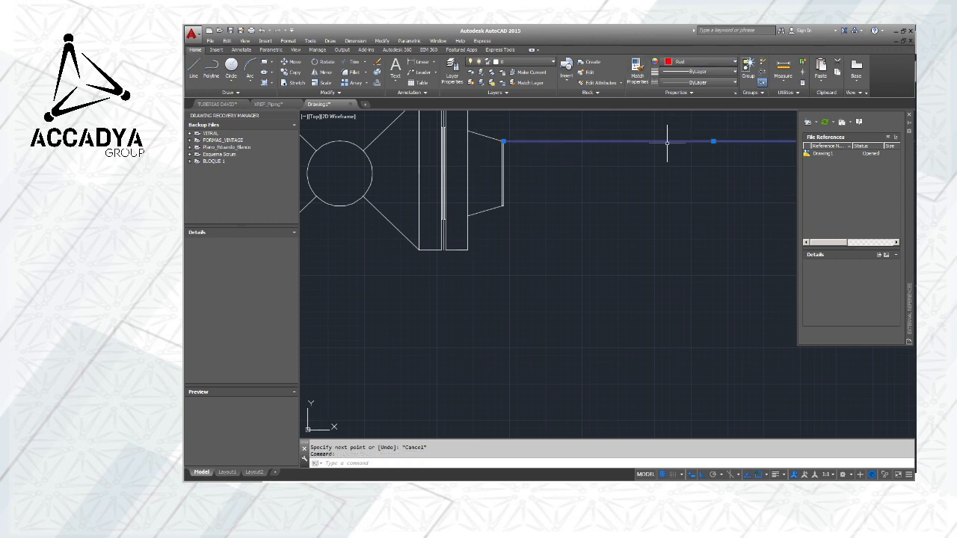
pyautogui.press('Escape')
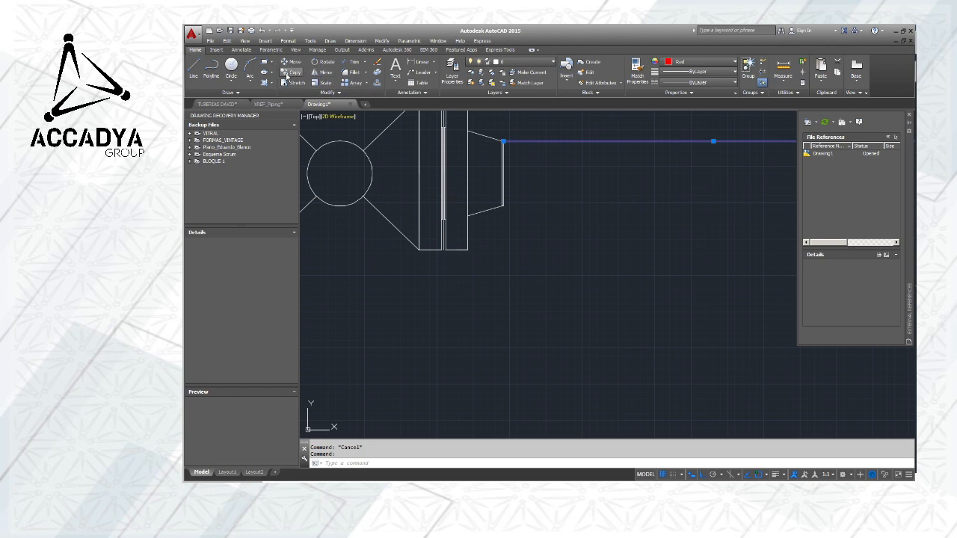
# Copy the red line from the upper corner to the lower corner of the plan valve's right end
pyautogui.click(290, 72)
pyautogui.scroll(5, 505, 141)
pyautogui.click(518, 142)
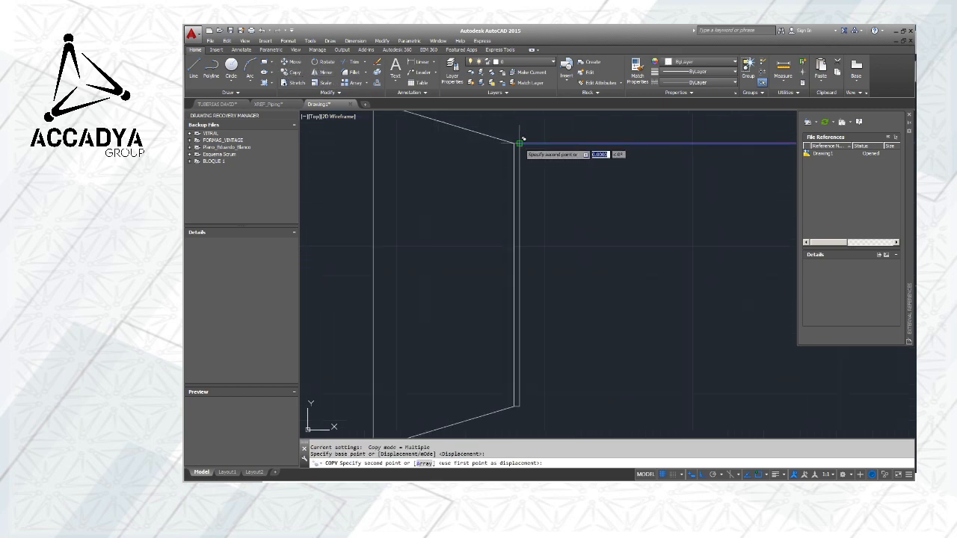
pyautogui.scroll(-5, 540, 222)
pyautogui.scroll(5, 528, 249)
pyautogui.click(502, 245)
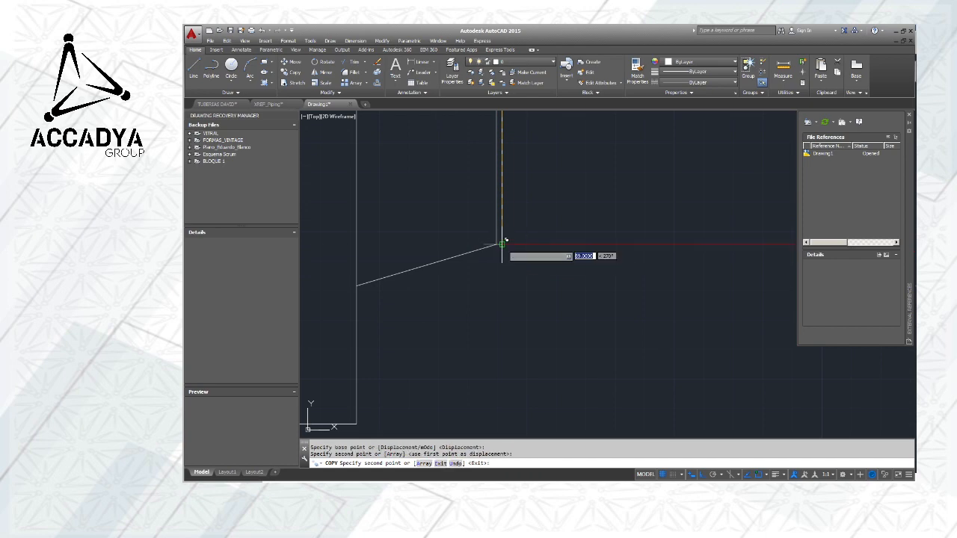
pyautogui.press('Escape')
# Draw a horizontal pipe line from the midpoint of the elevation valve's right end, extending past the ends of the red plan lines
pyautogui.scroll(-7, 535, 208)
pyautogui.scroll(-2, 563, 207)
pyautogui.moveTo(596, 247); pyautogui.dragTo(567, 210, button='middle')
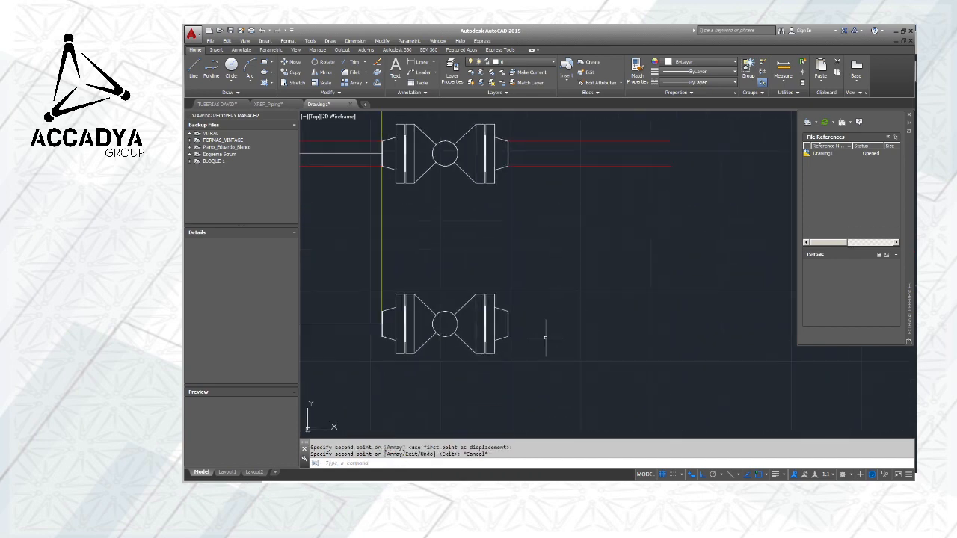
pyautogui.moveTo(570, 316); pyautogui.dragTo(511, 300, button='middle')
pyautogui.click(200, 77)
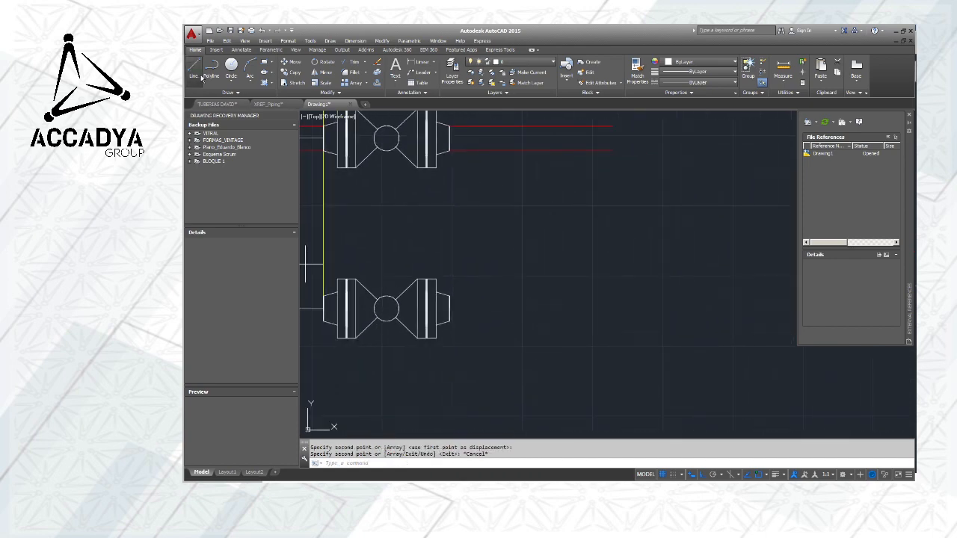
pyautogui.scroll(5, 460, 318)
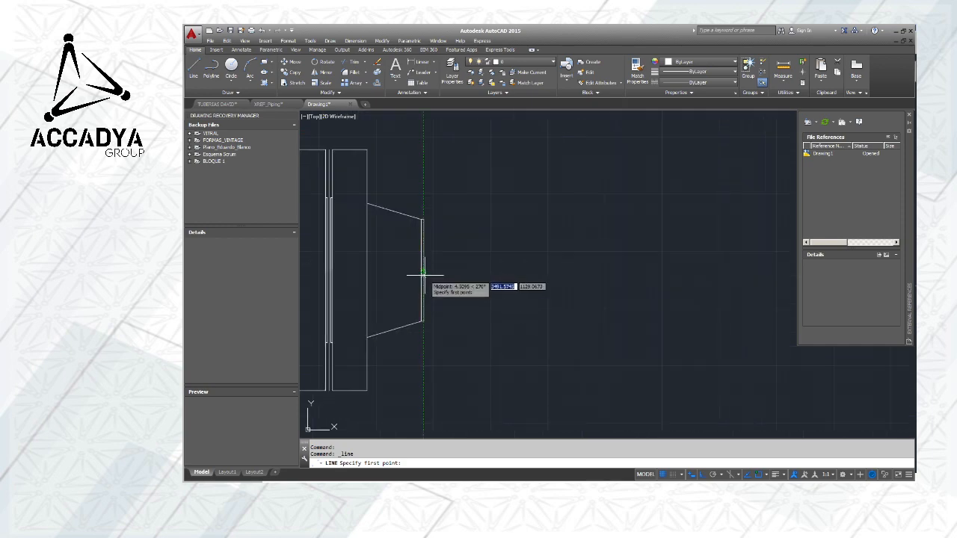
pyautogui.click(422, 271)
pyautogui.scroll(-4, 422, 271)
pyautogui.scroll(-3, 613, 279)
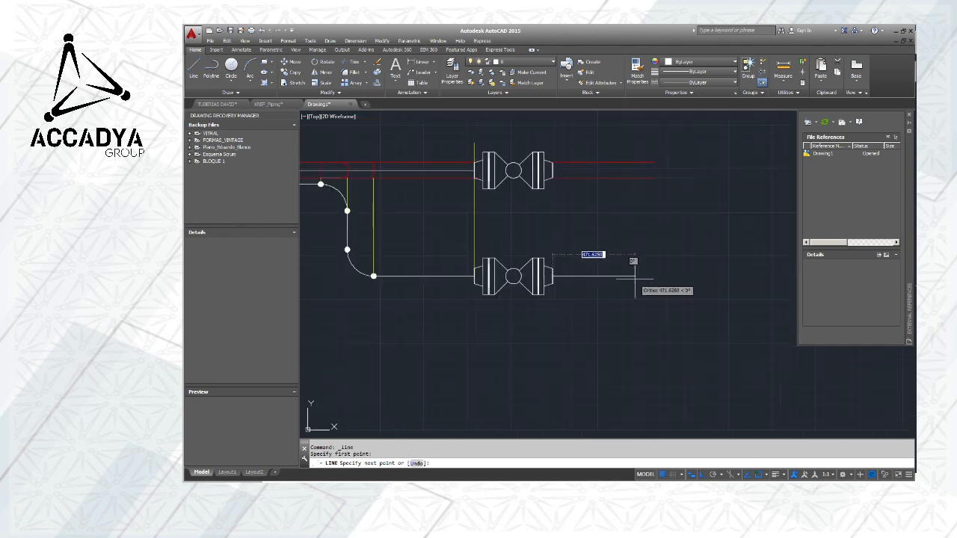
pyautogui.click(675, 277)
pyautogui.press('Escape')
# Draw a vertical guide line from the right end of the upper red plan line down past the elevation's pipe line
pyautogui.moveTo(622, 243); pyautogui.dragTo(678, 241, button='middle')
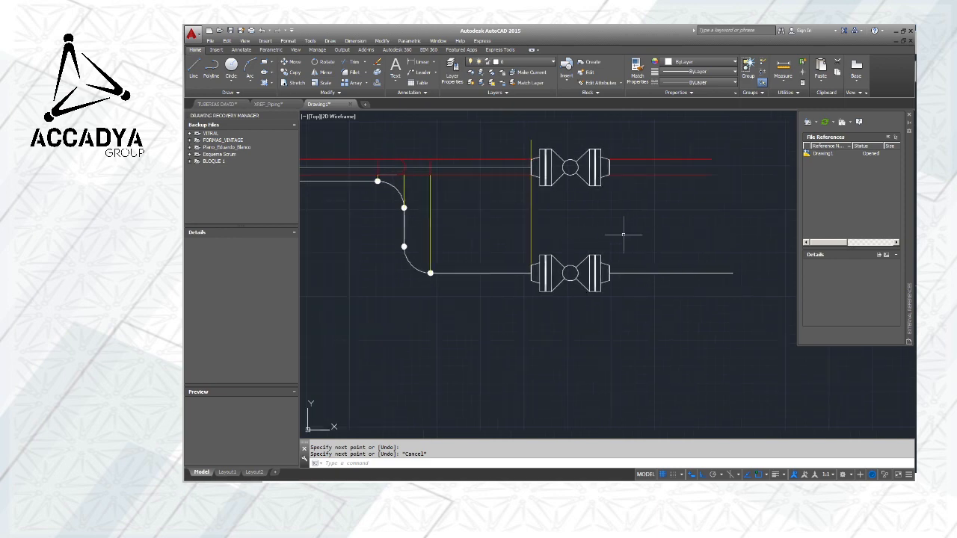
pyautogui.scroll(-3, 630, 229)
pyautogui.moveTo(656, 230); pyautogui.dragTo(643, 253, button='middle')
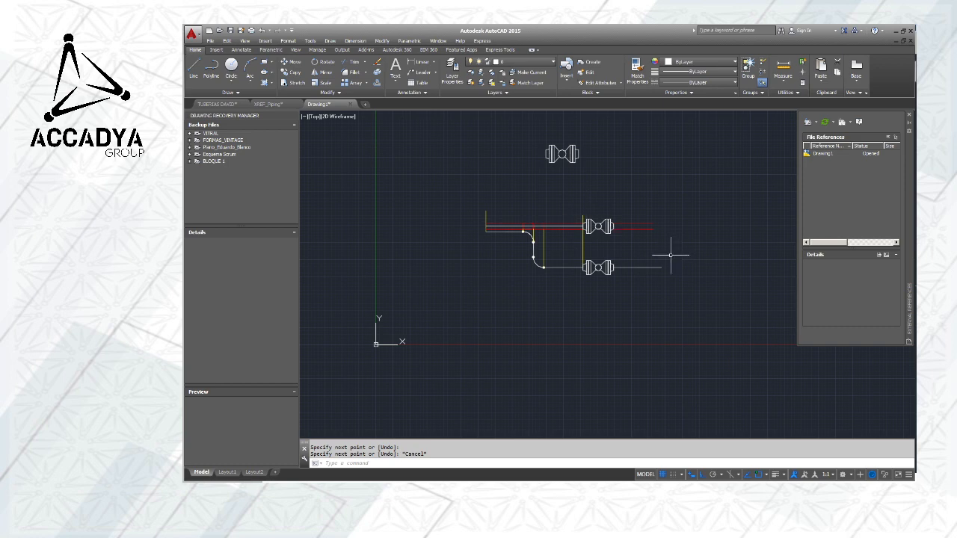
pyautogui.moveTo(647, 252); pyautogui.dragTo(615, 249, button='middle')
pyautogui.scroll(4, 607, 230)
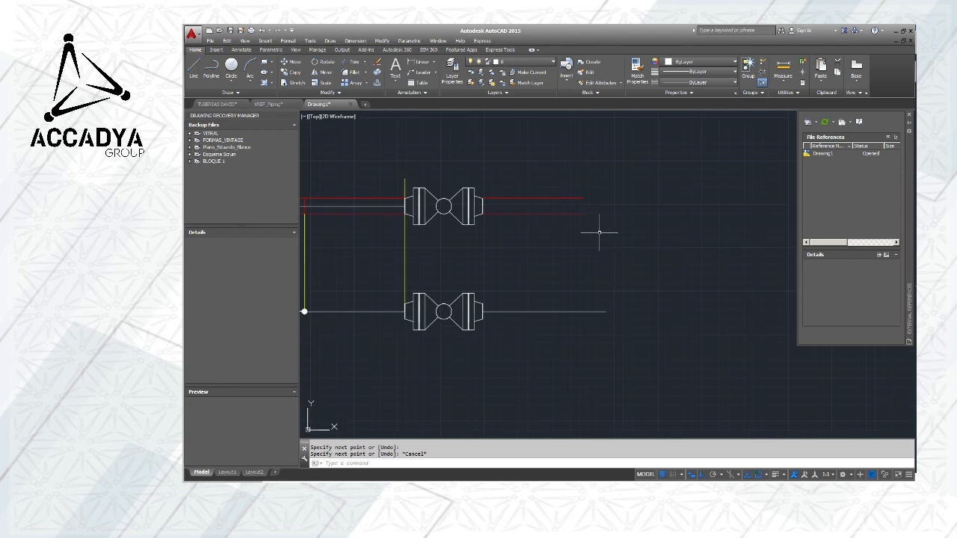
pyautogui.click(193, 67)
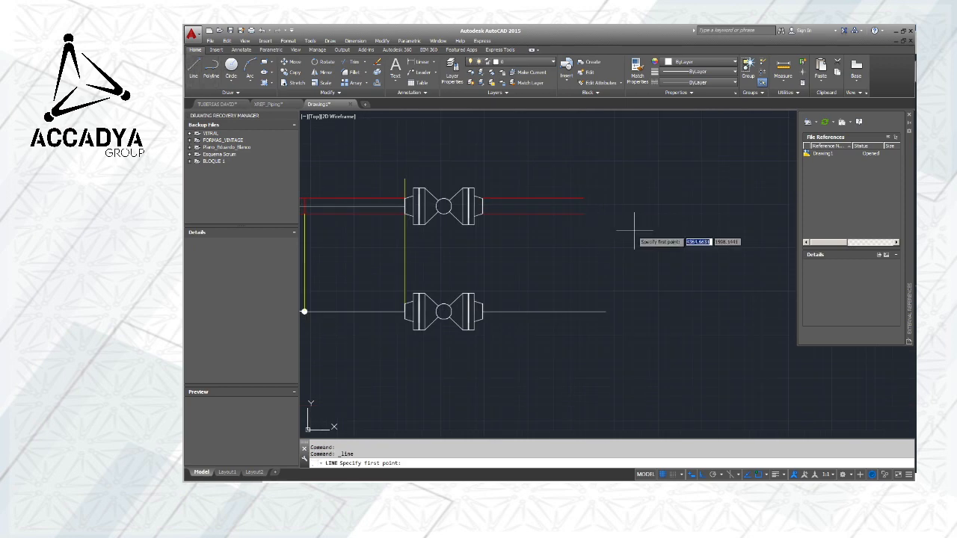
pyautogui.click(583, 198)
pyautogui.click(583, 341)
pyautogui.press('Escape')
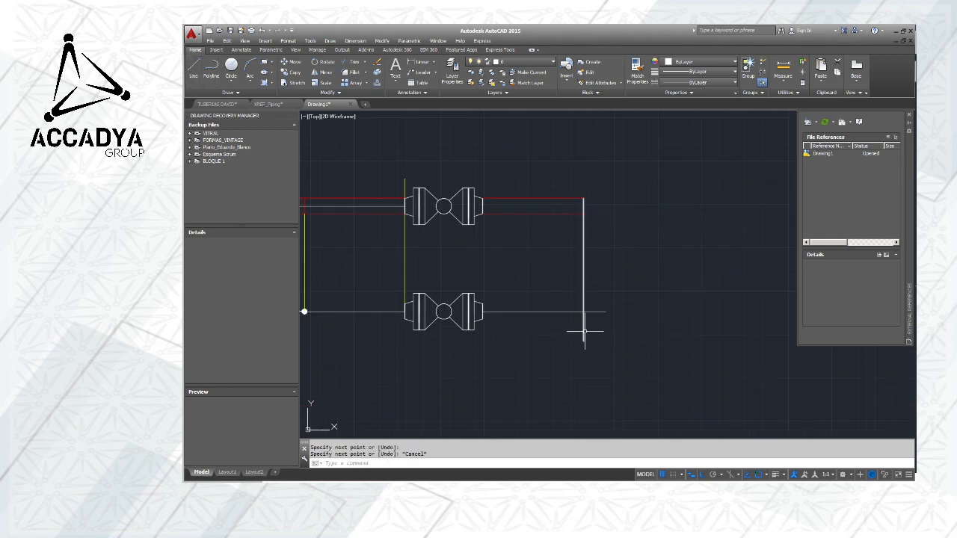
# Trim the elevation pipe line's overhang at the vertical guide line and erase the guide
pyautogui.click(583, 298)
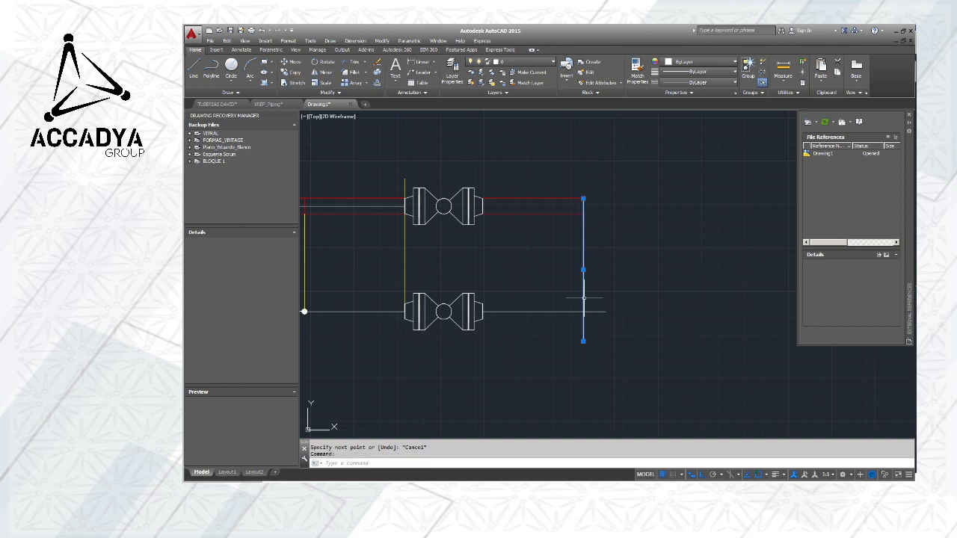
pyautogui.click(348, 61)
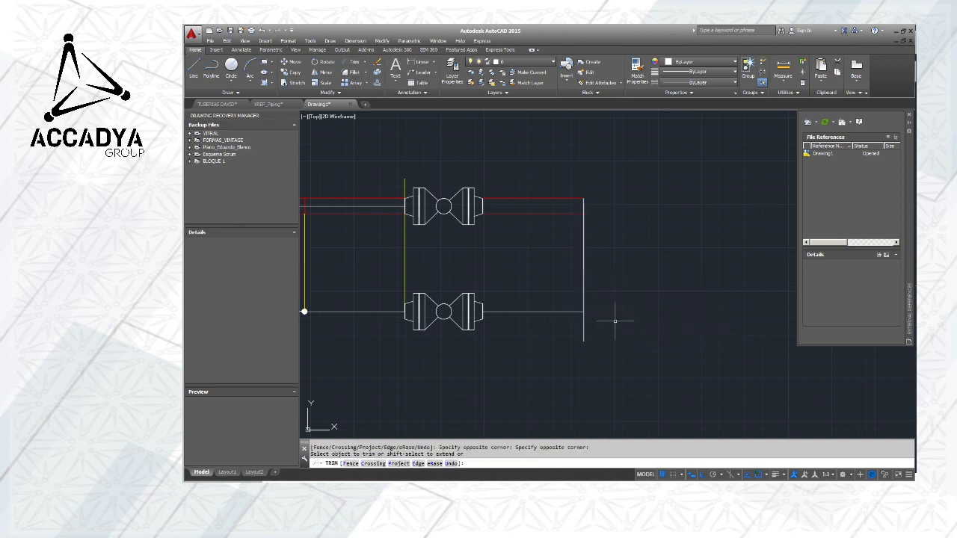
pyautogui.press('Escape')
pyautogui.click(583, 296)
pyautogui.press('Delete')
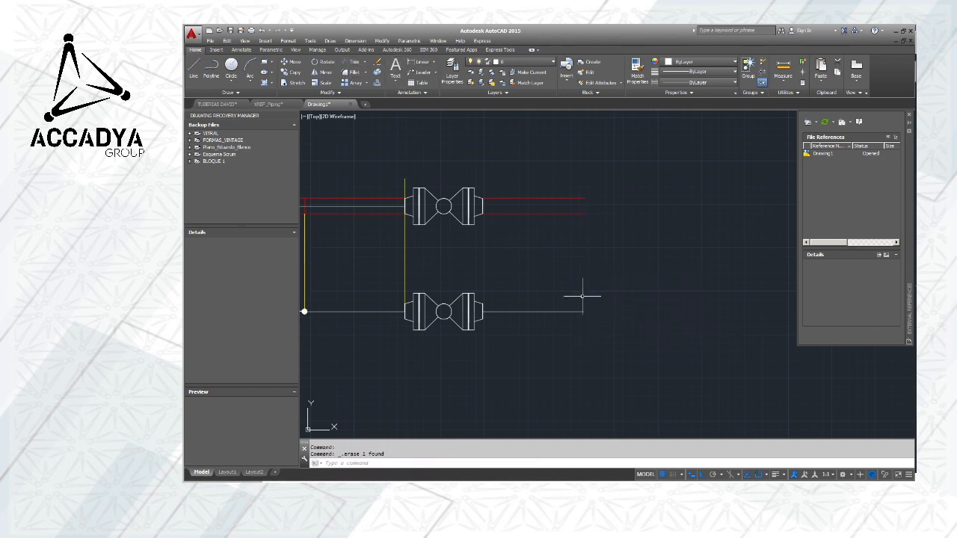
pyautogui.scroll(-3, 581, 290)
pyautogui.moveTo(609, 272); pyautogui.dragTo(683, 278, button='middle')
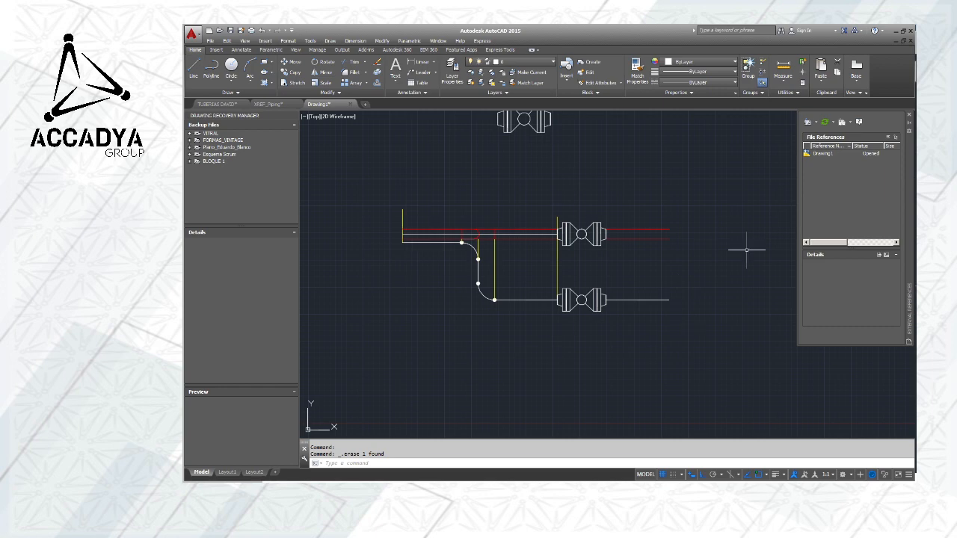
pyautogui.scroll(3, 658, 218)
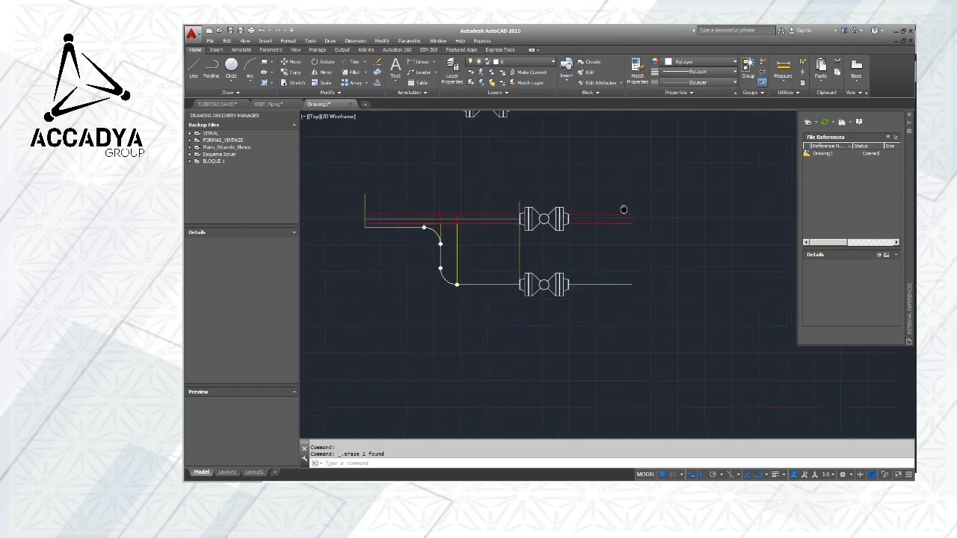
pyautogui.scroll(2, 538, 248)
pyautogui.scroll(-2, 542, 248)
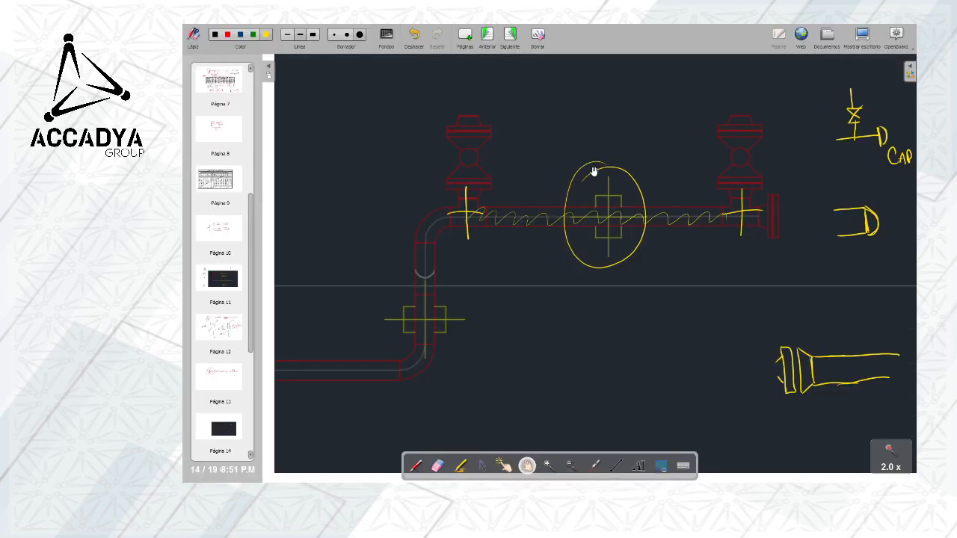
# Switch to the OpenBoard whiteboard and add a blank page after the annotated piping drawing
pyautogui.click(464, 34)
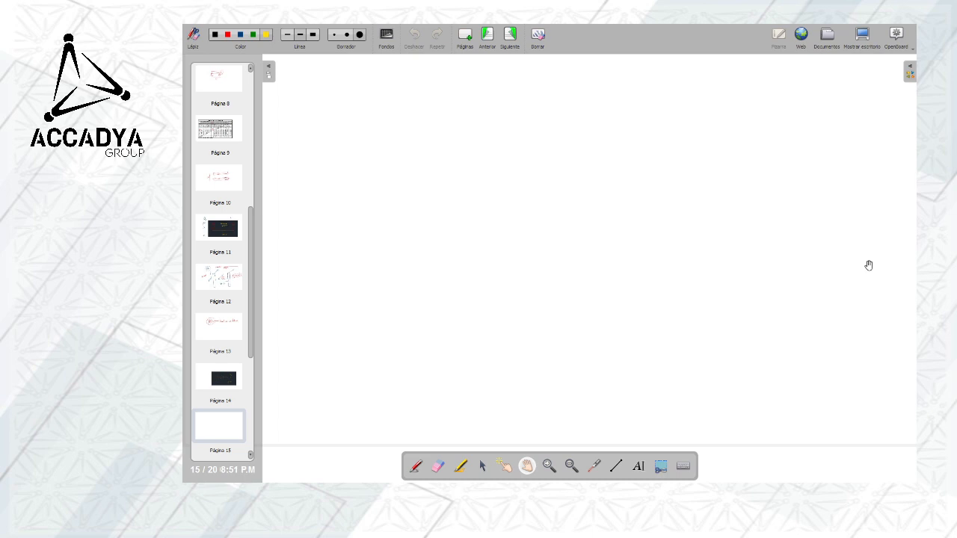
pyautogui.click(423, 462)
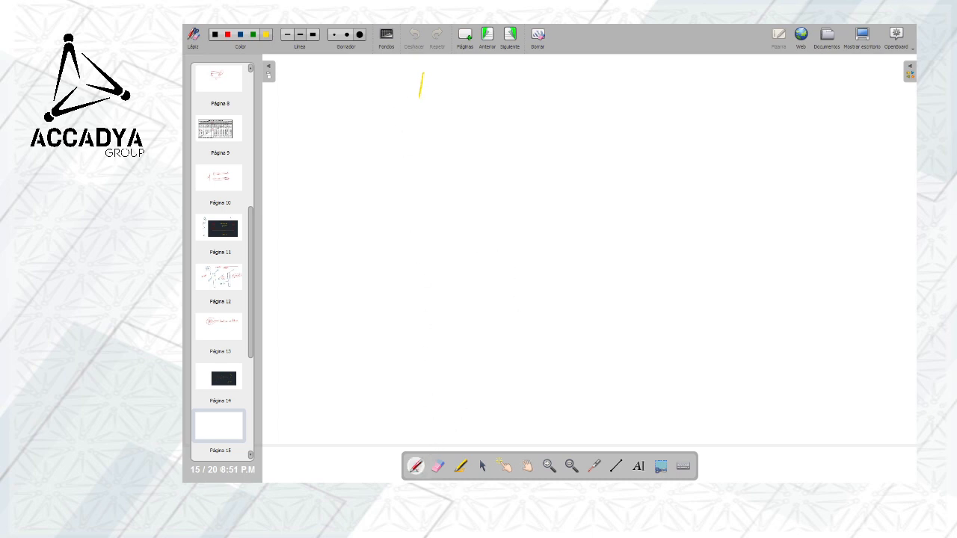
pyautogui.moveTo(424, 73); pyautogui.dragTo(433, 102)
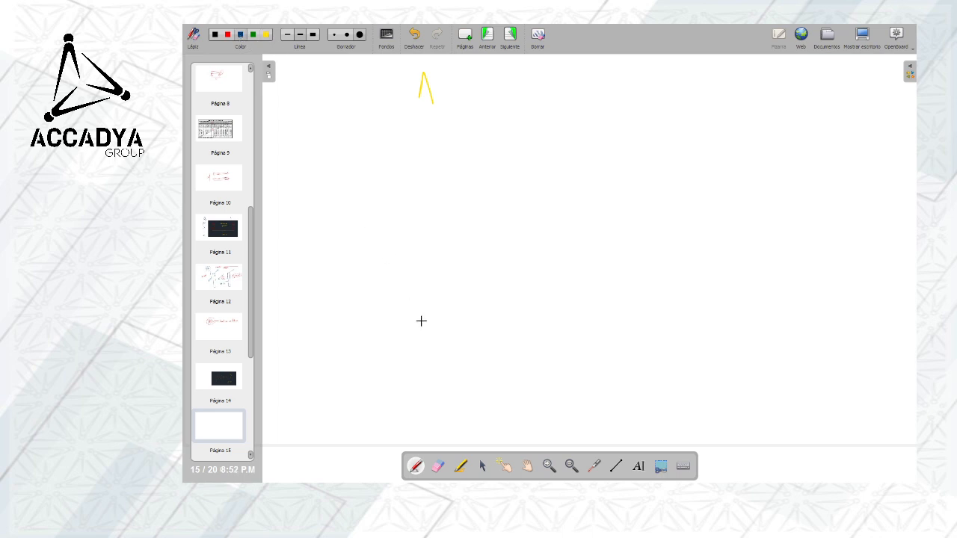
pyautogui.click(438, 466)
pyautogui.moveTo(448, 96); pyautogui.dragTo(433, 103)
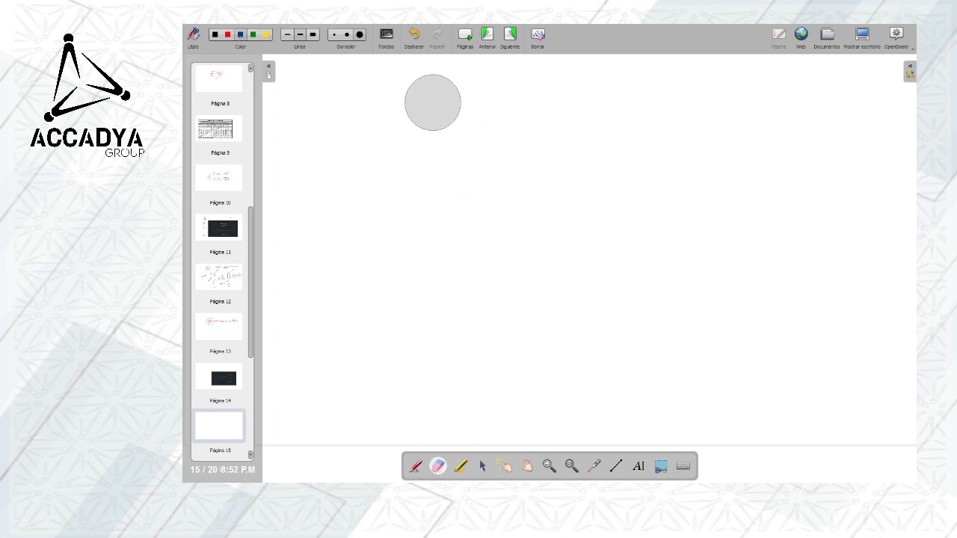
# Handwrite the title "AUTOCAD" in blue near the top of the blank page and underline it
pyautogui.click(240, 35)
pyautogui.moveTo(402, 112)
pyautogui.mouseDown()
pyautogui.moveTo(414, 95)
pyautogui.moveTo(419, 111)
pyautogui.mouseUp()
pyautogui.moveTo(424, 95)
pyautogui.mouseDown()
pyautogui.moveTo(427, 112)
pyautogui.moveTo(434, 96)
pyautogui.moveTo(452, 93)
pyautogui.mouseUp()
pyautogui.moveTo(446, 93)
pyautogui.mouseDown()
pyautogui.moveTo(446, 114)
pyautogui.moveTo(457, 97)
pyautogui.mouseUp()
pyautogui.moveTo(465, 96)
pyautogui.mouseDown()
pyautogui.moveTo(465, 113)
pyautogui.moveTo(474, 110)
pyautogui.mouseUp()
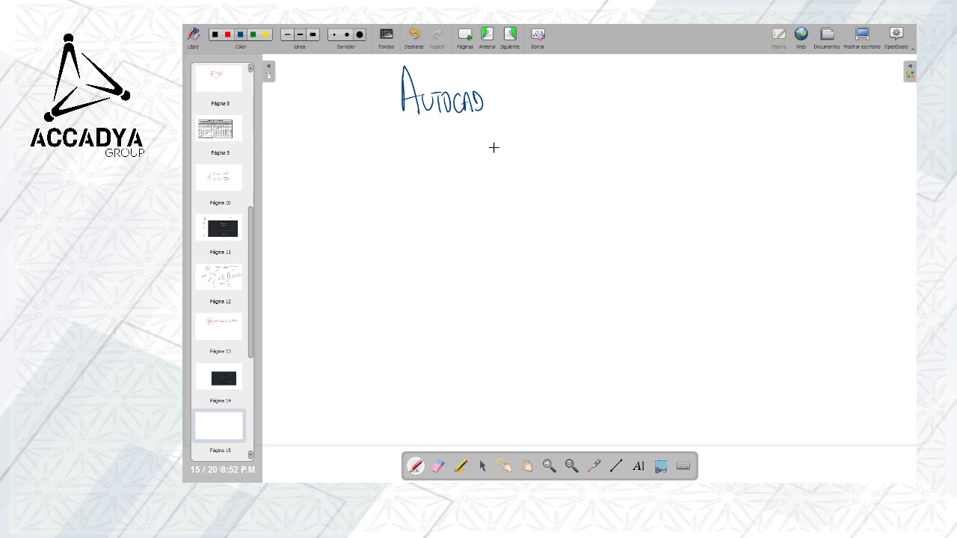
pyautogui.moveTo(413, 118); pyautogui.dragTo(504, 114)
# Handwrite "Insertar Bloques" below the title, with an opening brace beside it and the bullet "Crear"
pyautogui.moveTo(331, 146); pyautogui.dragTo(331, 164)
pyautogui.moveTo(322, 163); pyautogui.dragTo(339, 162)
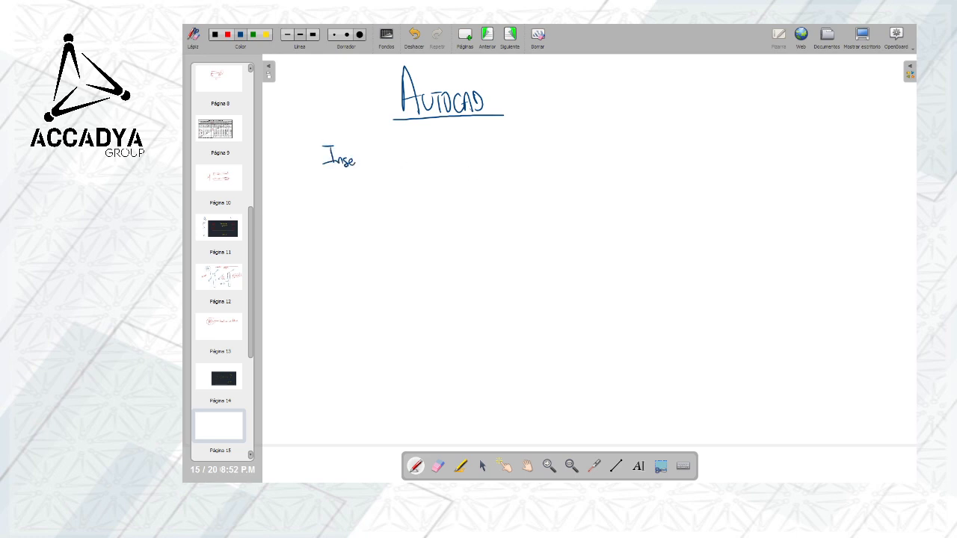
pyautogui.moveTo(380, 161)
pyautogui.mouseDown()
pyautogui.moveTo(337, 193)
pyautogui.moveTo(349, 194)
pyautogui.mouseUp()
pyautogui.moveTo(356, 184); pyautogui.dragTo(367, 193)
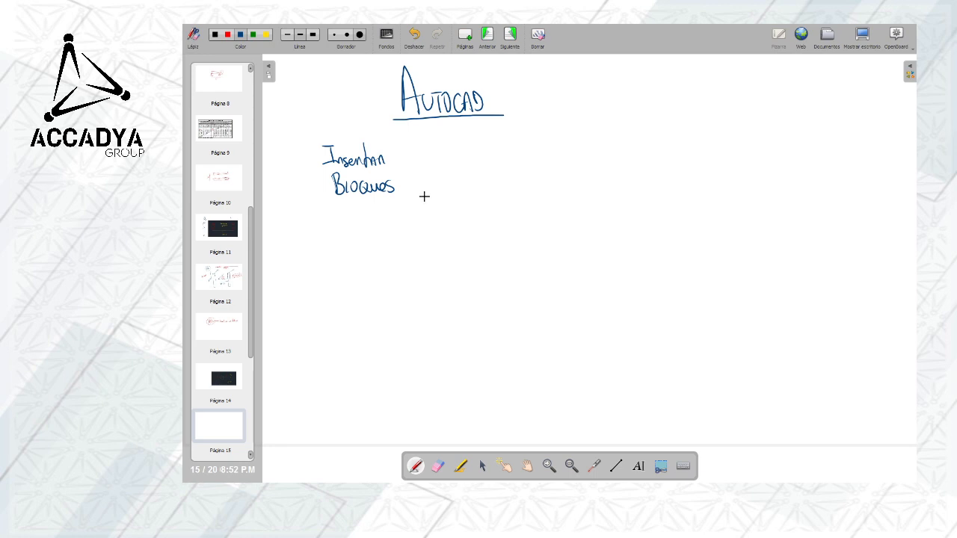
pyautogui.moveTo(412, 136); pyautogui.dragTo(420, 218)
pyautogui.moveTo(454, 139)
pyautogui.mouseDown()
pyautogui.moveTo(457, 154)
pyautogui.moveTo(487, 146)
pyautogui.mouseUp()
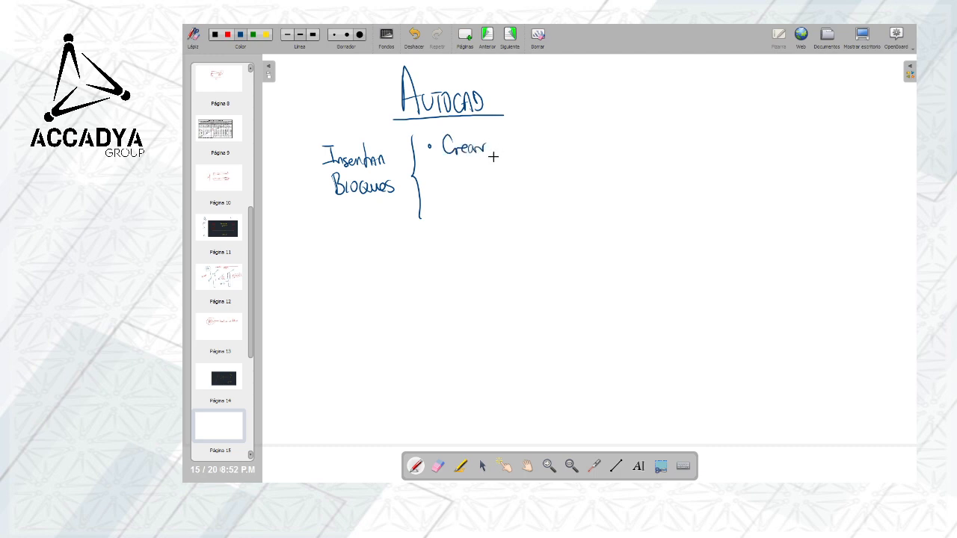
# Handwrite the bullet "Escribir (DD)" under "Crear" and add "(DWG)" after "Crear"
pyautogui.moveTo(457, 187)
pyautogui.mouseDown()
pyautogui.moveTo(497, 197)
pyautogui.moveTo(506, 190)
pyautogui.mouseUp()
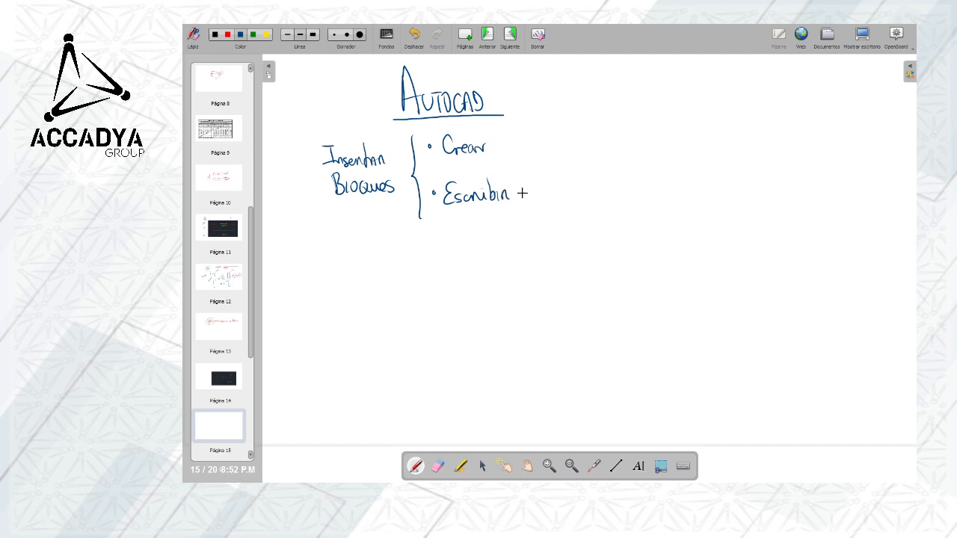
pyautogui.moveTo(532, 179)
pyautogui.mouseDown()
pyautogui.moveTo(526, 214)
pyautogui.moveTo(551, 184)
pyautogui.moveTo(557, 207)
pyautogui.mouseUp()
pyautogui.moveTo(501, 138)
pyautogui.mouseDown()
pyautogui.moveTo(500, 157)
pyautogui.moveTo(513, 156)
pyautogui.mouseUp()
pyautogui.moveTo(522, 143); pyautogui.dragTo(550, 155)
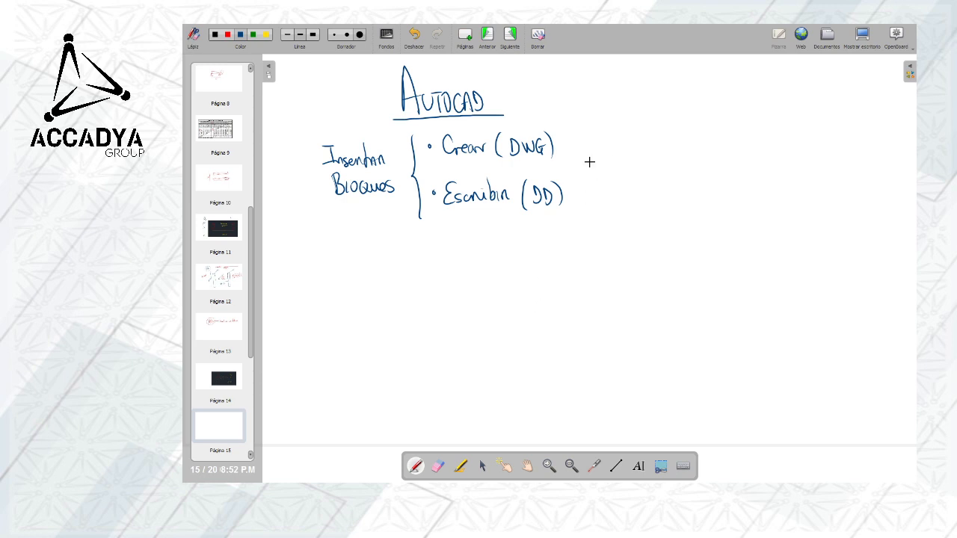
# Sketch an arrow to a valve symbol captioned "Atributos" and handwrite the tag "VB-XX" above it with sample digits
pyautogui.moveTo(640, 147)
pyautogui.mouseDown()
pyautogui.moveTo(640, 167)
pyautogui.moveTo(652, 158)
pyautogui.moveTo(673, 193)
pyautogui.moveTo(698, 192)
pyautogui.mouseUp()
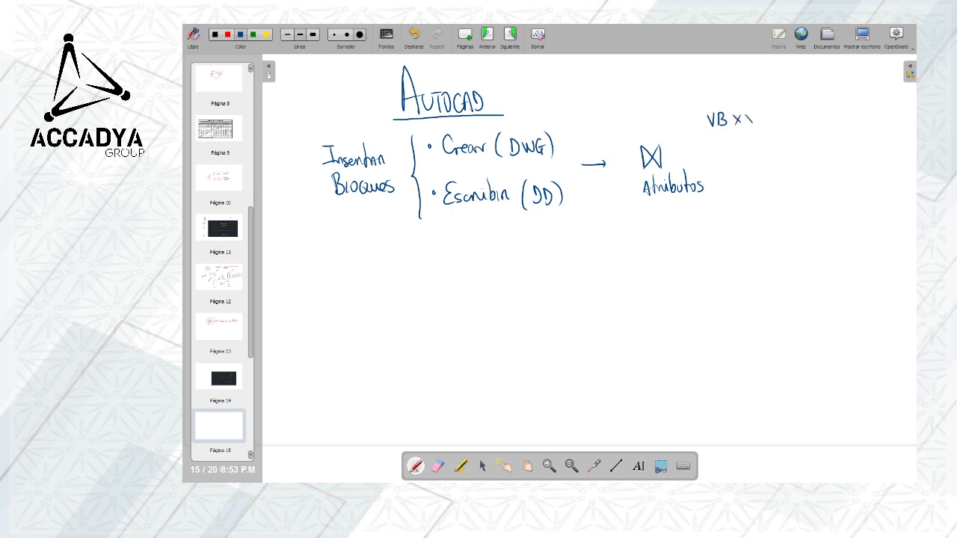
pyautogui.moveTo(752, 113); pyautogui.dragTo(745, 123)
# Handwrite the heading "XRF" below the block notes
pyautogui.moveTo(411, 252); pyautogui.dragTo(436, 274)
pyautogui.moveTo(435, 253); pyautogui.dragTo(445, 273)
pyautogui.moveTo(449, 254)
pyautogui.mouseDown()
pyautogui.moveTo(449, 274)
pyautogui.moveTo(458, 253)
pyautogui.mouseUp()
pyautogui.moveTo(449, 263); pyautogui.dragTo(456, 263)
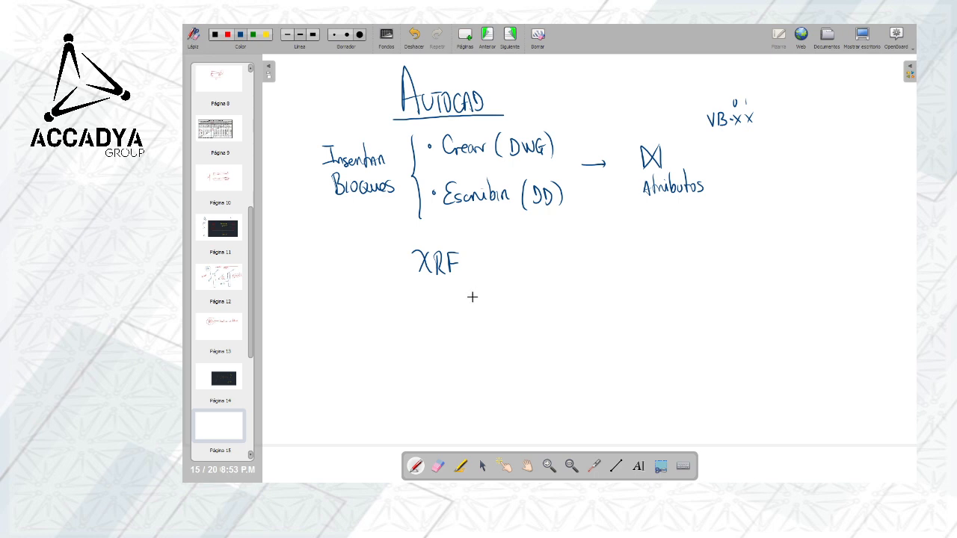
# Sketch three empty boxes around the space below "XRF" and a small person beside a workstation in the middle
pyautogui.moveTo(326, 292)
pyautogui.mouseDown()
pyautogui.moveTo(363, 290)
pyautogui.moveTo(327, 339)
pyautogui.moveTo(326, 296)
pyautogui.mouseUp()
pyautogui.moveTo(718, 274); pyautogui.dragTo(740, 271)
pyautogui.moveTo(708, 276)
pyautogui.mouseDown()
pyautogui.moveTo(726, 326)
pyautogui.moveTo(760, 323)
pyautogui.mouseUp()
pyautogui.moveTo(385, 393)
pyautogui.mouseDown()
pyautogui.moveTo(411, 391)
pyautogui.moveTo(413, 430)
pyautogui.mouseUp()
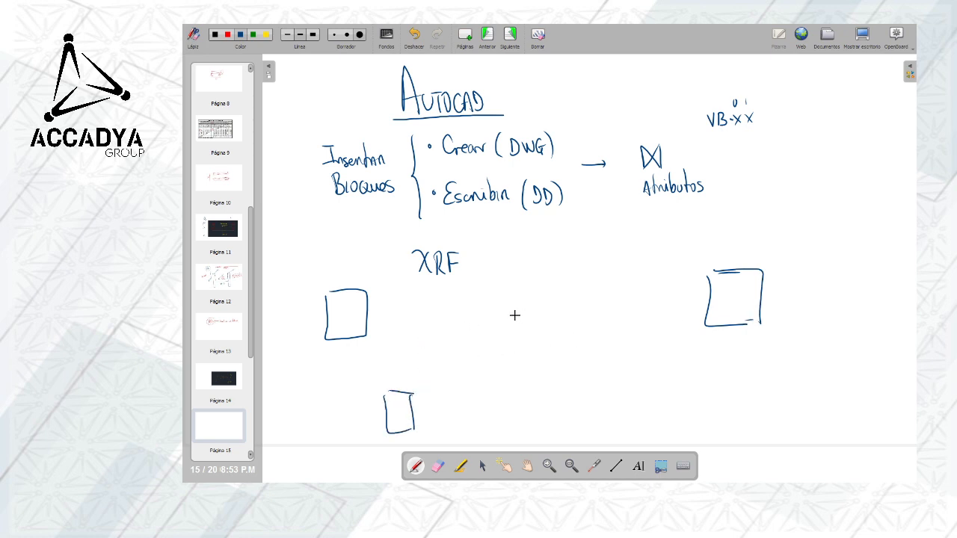
pyautogui.moveTo(514, 332)
pyautogui.mouseDown()
pyautogui.moveTo(527, 332)
pyautogui.moveTo(515, 334)
pyautogui.moveTo(520, 309)
pyautogui.moveTo(542, 299)
pyautogui.mouseUp()
pyautogui.moveTo(551, 279); pyautogui.dragTo(558, 300)
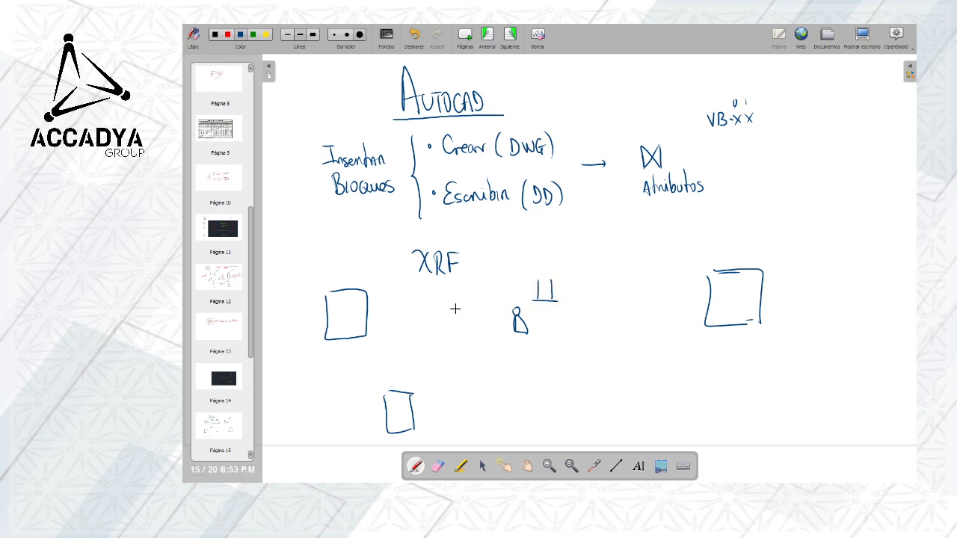
# Label the three boxes "Civil", "HVAC" and "ARQ" and draw a curved arrow from each to the central figure
pyautogui.moveTo(338, 320); pyautogui.dragTo(341, 316)
pyautogui.moveTo(399, 427); pyautogui.dragTo(405, 423)
pyautogui.moveTo(722, 308); pyautogui.dragTo(735, 296)
pyautogui.moveTo(746, 293); pyautogui.dragTo(744, 302)
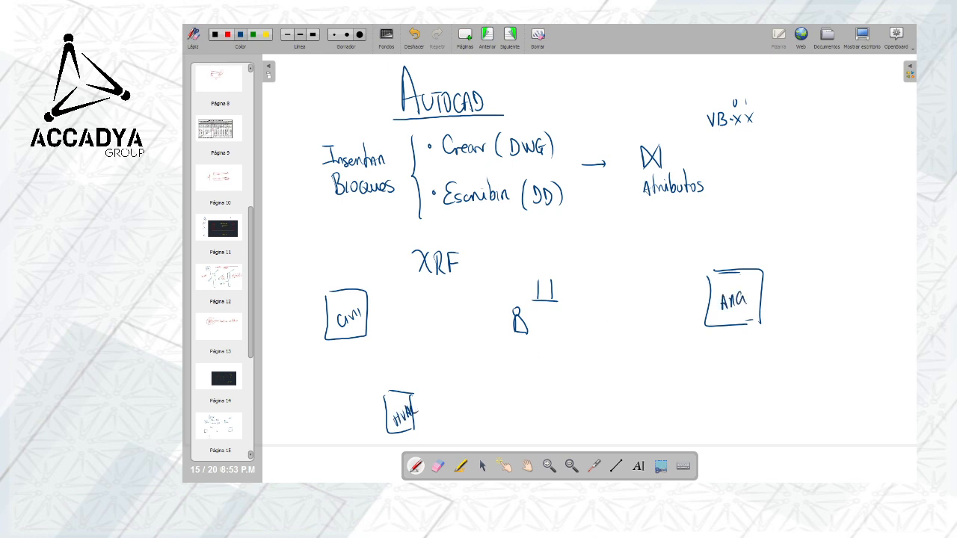
pyautogui.moveTo(729, 268)
pyautogui.mouseDown()
pyautogui.moveTo(609, 241)
pyautogui.moveTo(564, 258)
pyautogui.mouseUp()
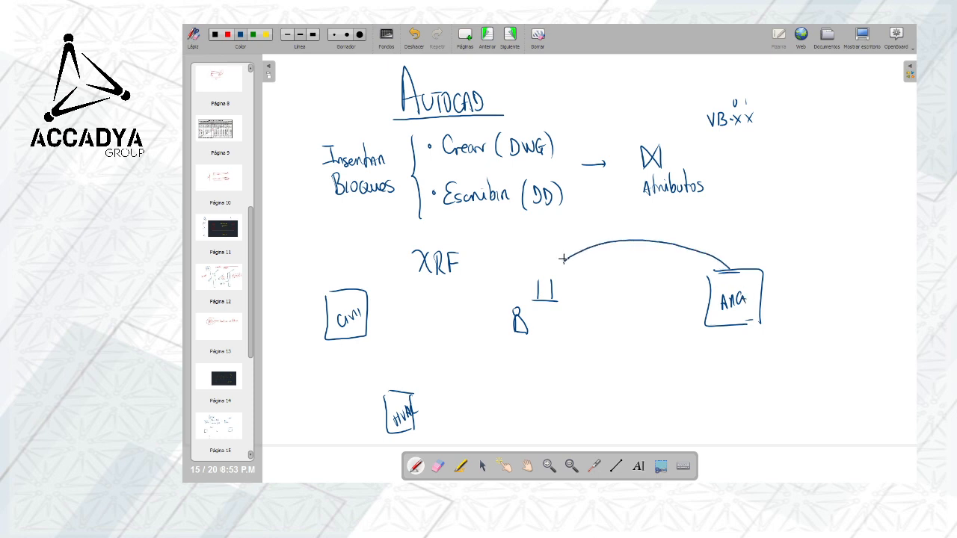
pyautogui.moveTo(371, 327)
pyautogui.mouseDown()
pyautogui.moveTo(419, 296)
pyautogui.moveTo(526, 281)
pyautogui.mouseUp()
pyautogui.moveTo(430, 408)
pyautogui.mouseDown()
pyautogui.moveTo(464, 402)
pyautogui.moveTo(554, 324)
pyautogui.mouseUp()
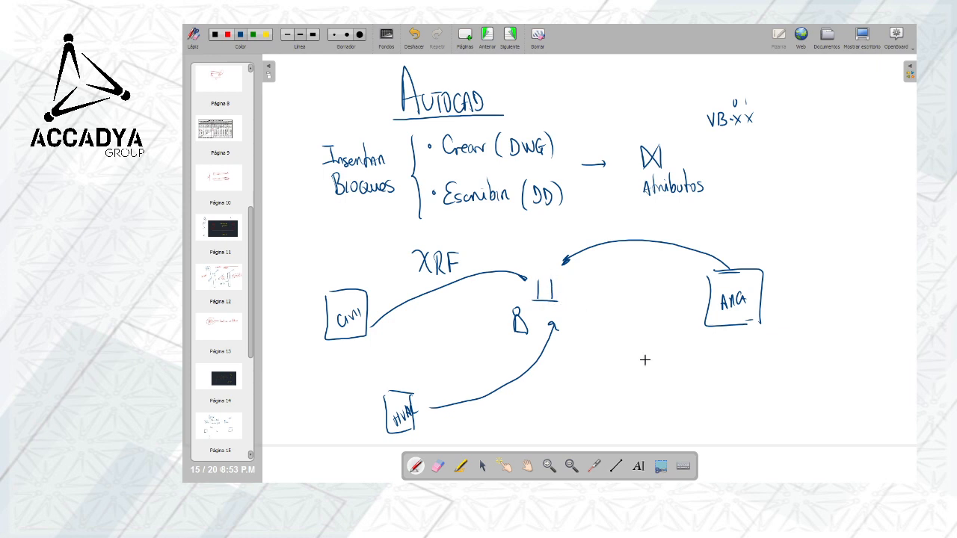
# Sketch two vessels below the "ARQ" box, each with an outlet valve connected to a common horizontal pipe with break marks
pyautogui.moveTo(642, 367)
pyautogui.mouseDown()
pyautogui.moveTo(640, 341)
pyautogui.moveTo(667, 367)
pyautogui.moveTo(644, 368)
pyautogui.mouseUp()
pyautogui.moveTo(708, 364)
pyautogui.mouseDown()
pyautogui.moveTo(706, 346)
pyautogui.moveTo(728, 344)
pyautogui.moveTo(710, 369)
pyautogui.moveTo(655, 379)
pyautogui.moveTo(663, 392)
pyautogui.mouseUp()
pyautogui.moveTo(721, 367); pyautogui.dragTo(726, 393)
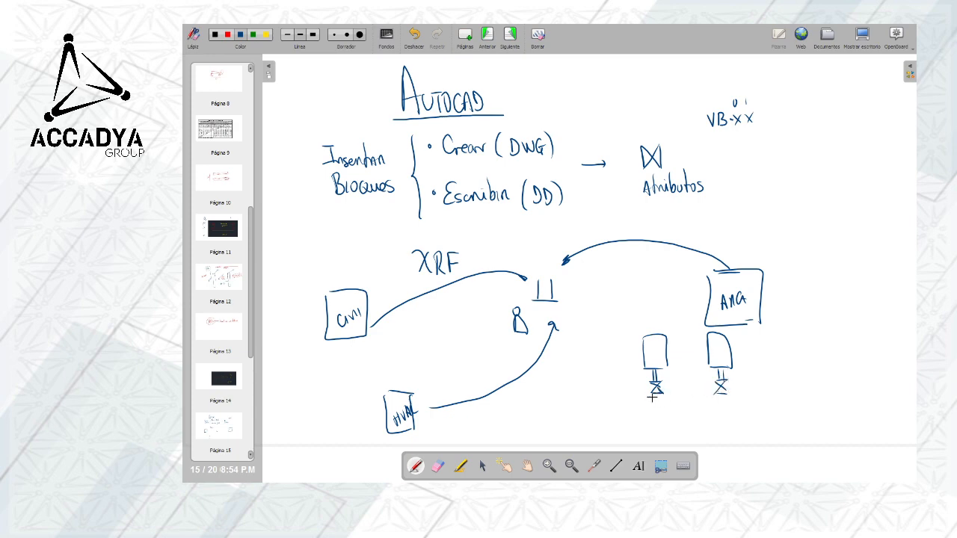
pyautogui.moveTo(656, 396); pyautogui.dragTo(657, 410)
pyautogui.moveTo(721, 395); pyautogui.dragTo(721, 410)
pyautogui.moveTo(642, 412); pyautogui.dragTo(755, 413)
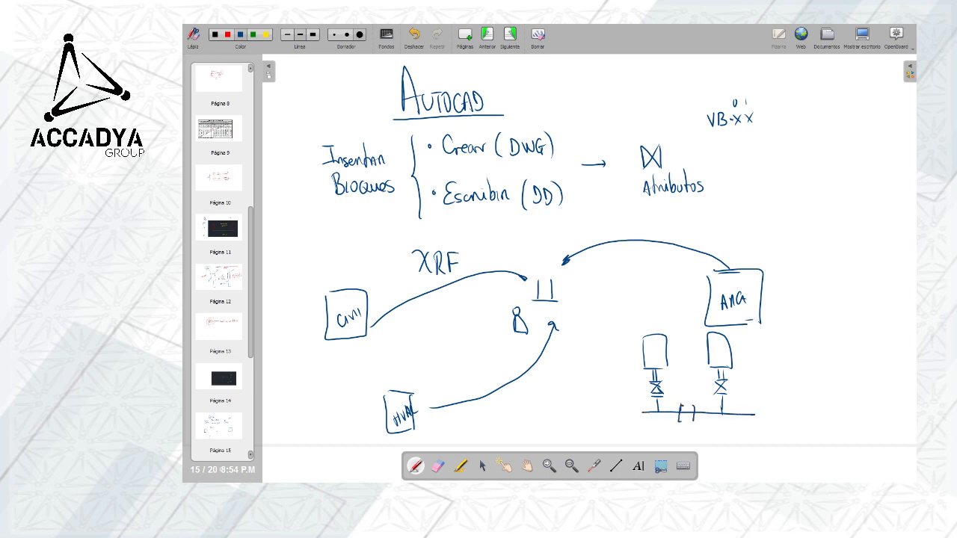
pyautogui.moveTo(688, 393); pyautogui.dragTo(689, 432)
pyautogui.moveTo(755, 405); pyautogui.dragTo(758, 421)
pyautogui.moveTo(638, 411); pyautogui.dragTo(638, 427)
# Add blank pages and, on the last one, sketch a stepped pipe elevation above its plan, with joint points and dashed projection lines
pyautogui.doubleClick(471, 49)
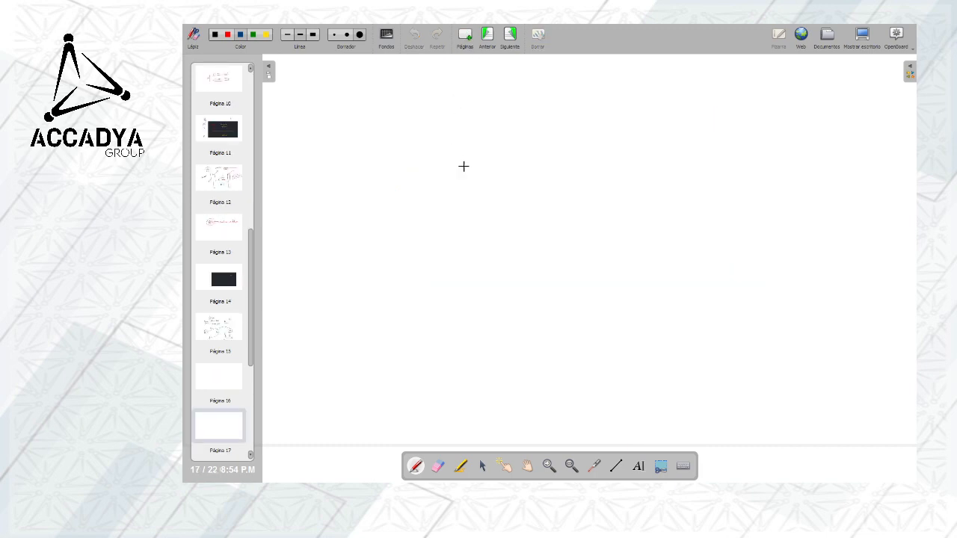
pyautogui.moveTo(461, 122)
pyautogui.mouseDown()
pyautogui.moveTo(547, 122)
pyautogui.moveTo(559, 200)
pyautogui.moveTo(673, 207)
pyautogui.mouseUp()
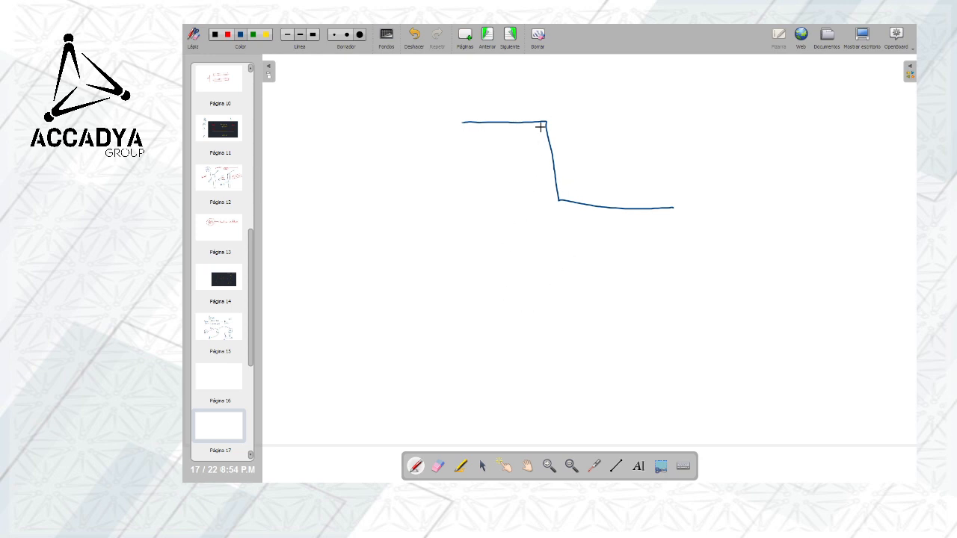
pyautogui.moveTo(467, 212); pyautogui.dragTo(472, 312)
pyautogui.moveTo(551, 297)
pyautogui.mouseDown()
pyautogui.moveTo(563, 313)
pyautogui.moveTo(553, 322)
pyautogui.moveTo(631, 303)
pyautogui.moveTo(679, 302)
pyautogui.moveTo(682, 316)
pyautogui.mouseUp()
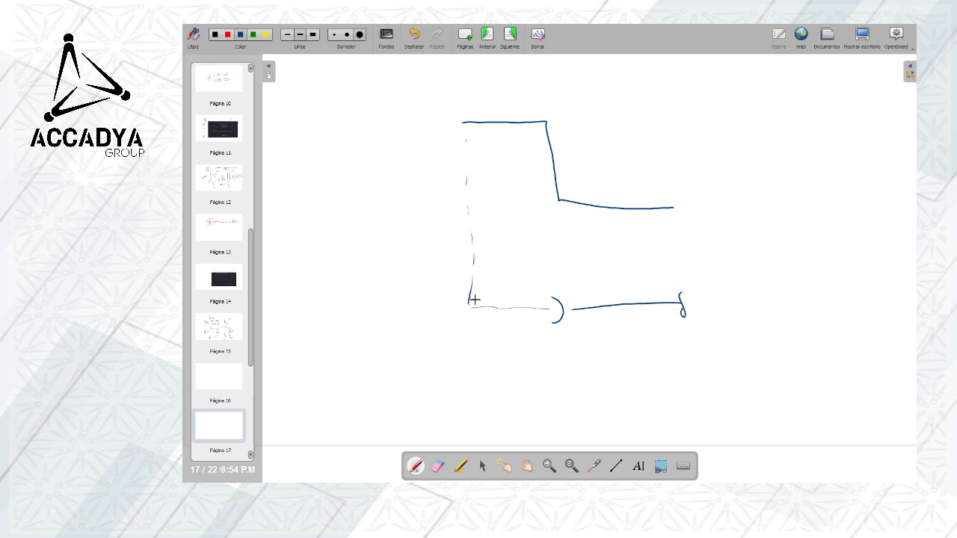
pyautogui.moveTo(473, 299)
pyautogui.mouseDown()
pyautogui.moveTo(475, 308)
pyautogui.moveTo(553, 307)
pyautogui.moveTo(554, 322)
pyautogui.mouseUp()
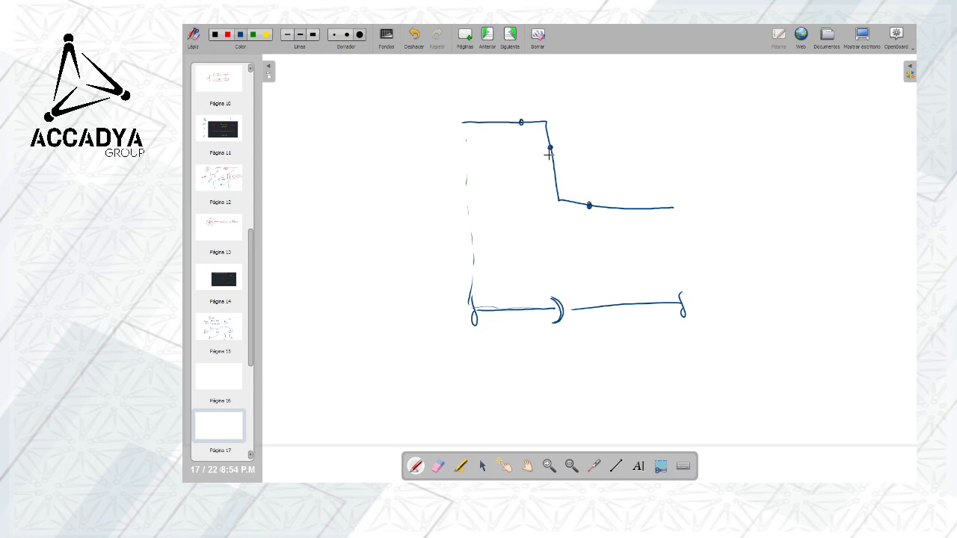
pyautogui.moveTo(555, 174); pyautogui.dragTo(556, 180)
pyautogui.moveTo(521, 126); pyautogui.dragTo(532, 306)
# Label the upper pipe sketch "Elevación" and the lower one "Planta"
pyautogui.moveTo(706, 144)
pyautogui.mouseDown()
pyautogui.moveTo(706, 166)
pyautogui.moveTo(718, 144)
pyautogui.mouseUp()
pyautogui.moveTo(707, 155); pyautogui.dragTo(720, 165)
pyautogui.moveTo(730, 156); pyautogui.dragTo(753, 154)
pyautogui.moveTo(757, 153); pyautogui.dragTo(756, 163)
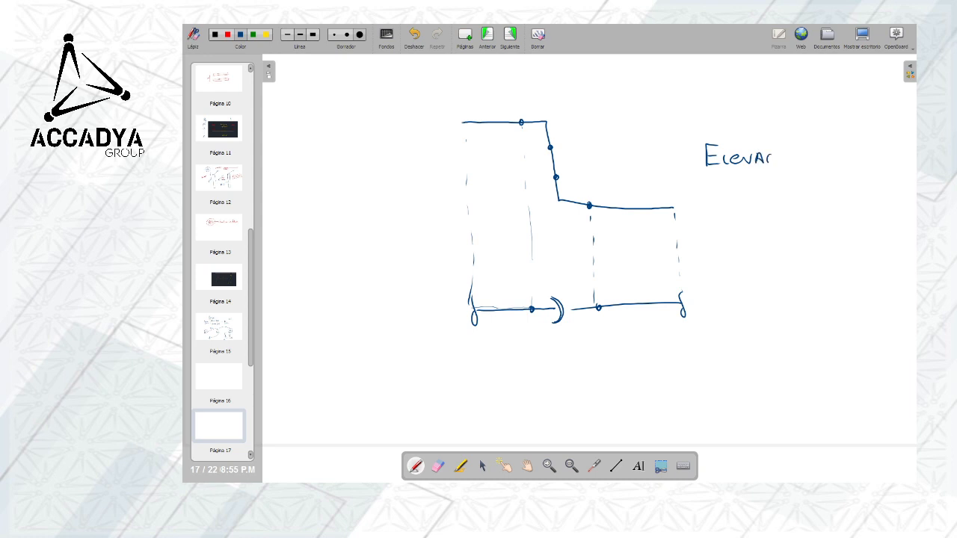
pyautogui.moveTo(719, 295)
pyautogui.mouseDown()
pyautogui.moveTo(719, 309)
pyautogui.moveTo(752, 296)
pyautogui.mouseUp()
pyautogui.moveTo(758, 288)
pyautogui.mouseDown()
pyautogui.moveTo(757, 313)
pyautogui.moveTo(770, 309)
pyautogui.mouseUp()
pyautogui.click(776, 309)
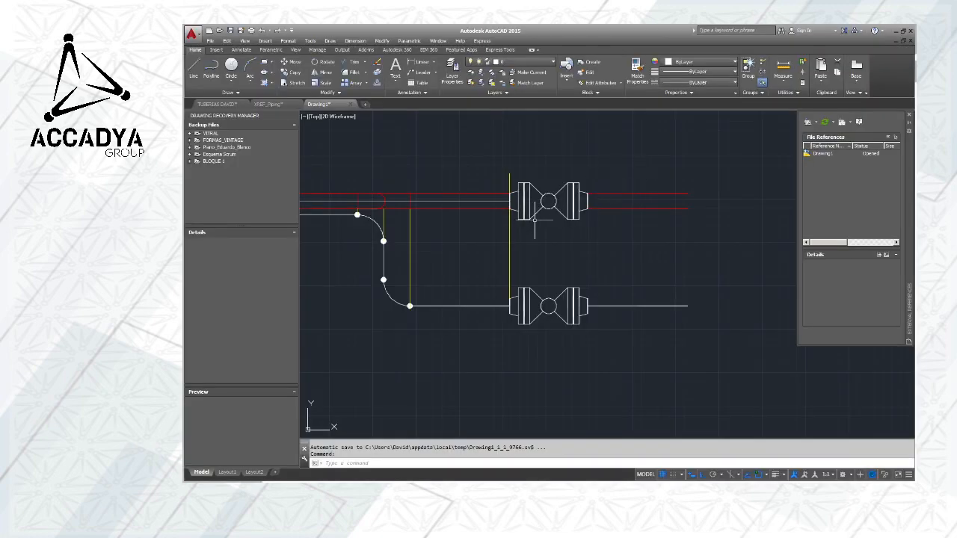
# Switch to AutoCAD and measure the length of the plan pipe beyond its ball valve
pyautogui.scroll(-5, 604, 225)
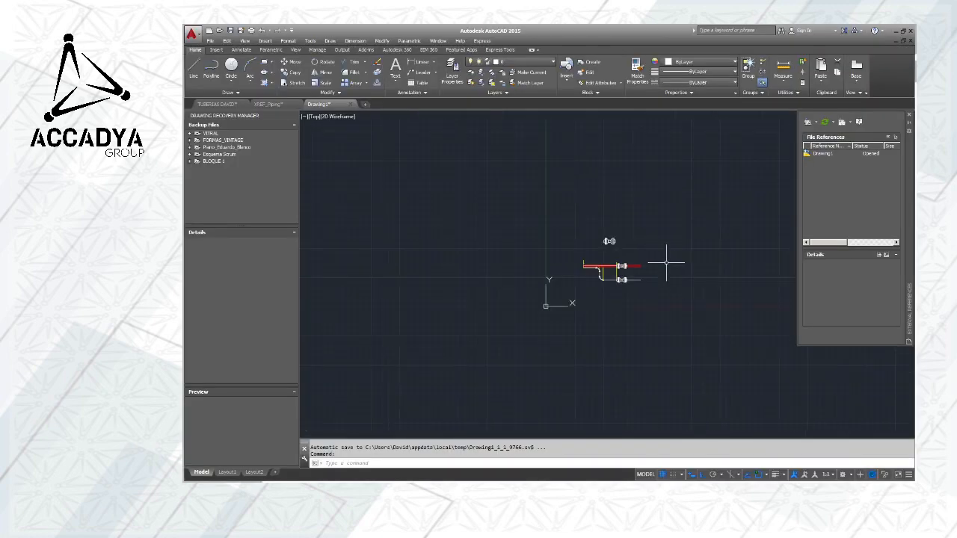
pyautogui.scroll(6, 631, 270)
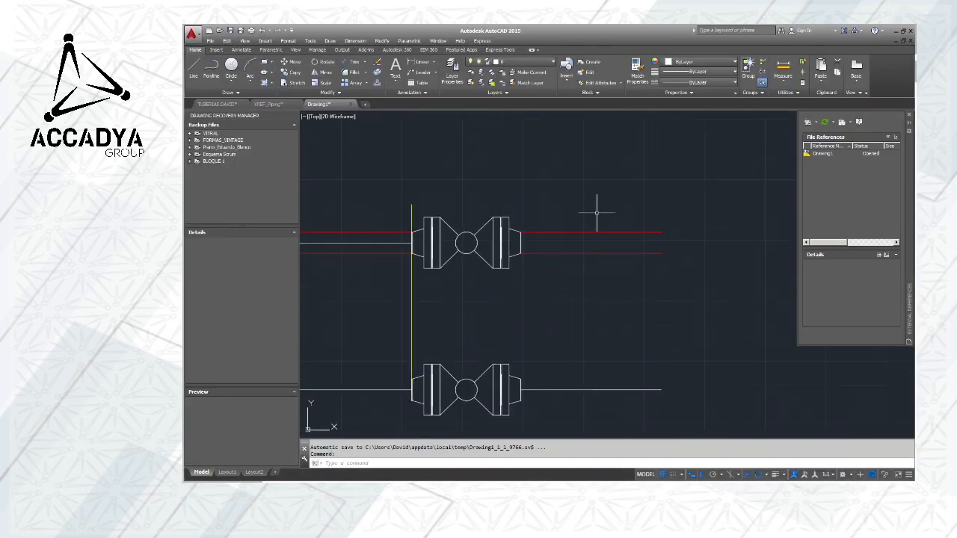
pyautogui.click(782, 69)
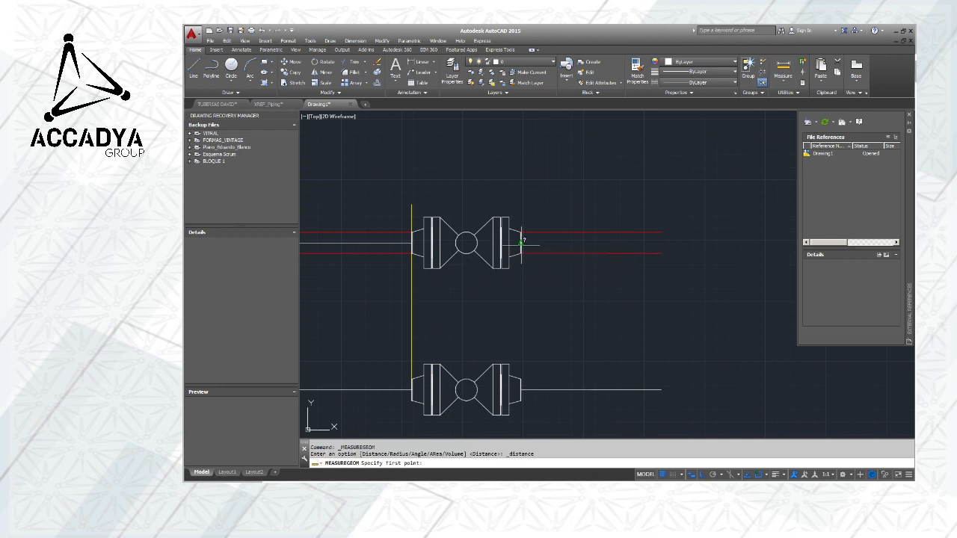
pyautogui.click(521, 241)
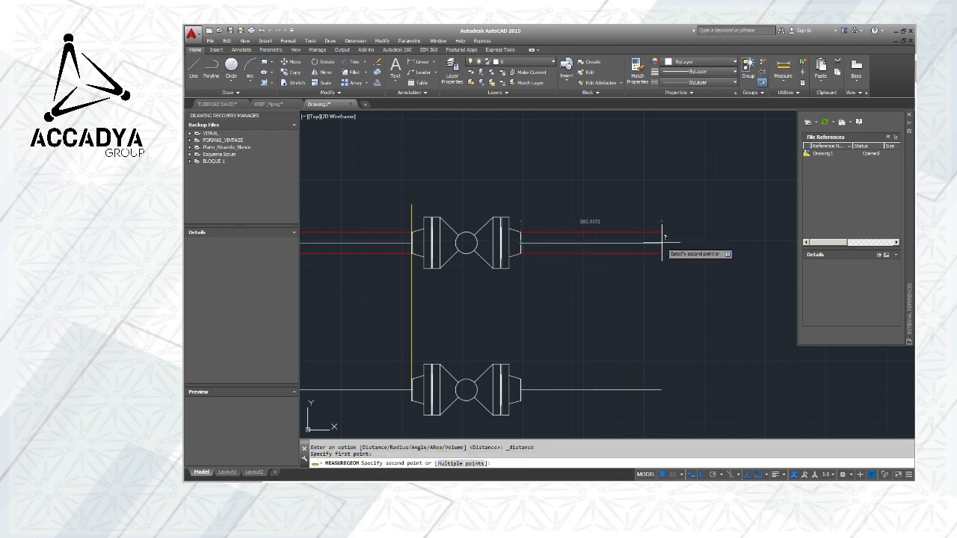
pyautogui.press('Escape')
# Add a horizontal linear dimension above the plan pipe, from its left end to a centerline point near the first elbow
pyautogui.moveTo(467, 295); pyautogui.dragTo(686, 295, button='middle')
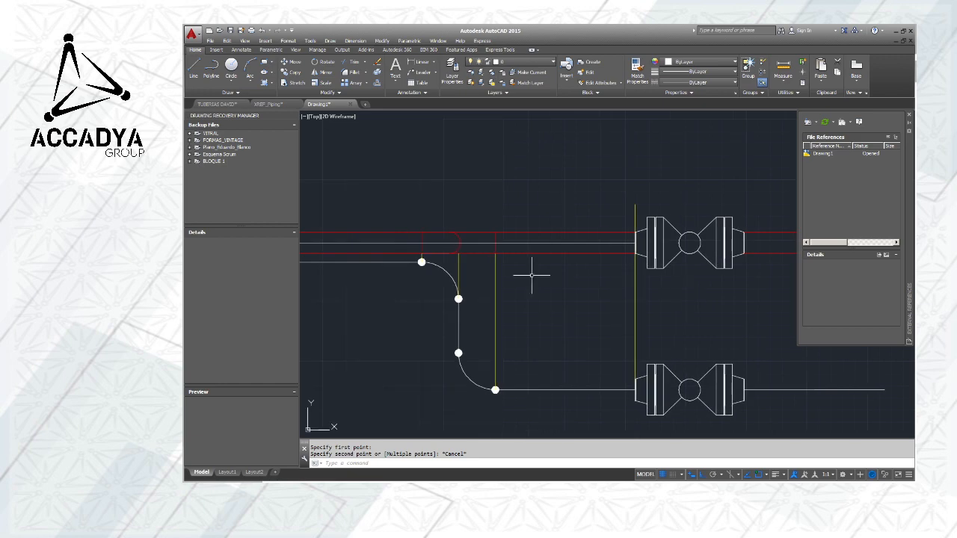
pyautogui.scroll(-2, 531, 275)
pyautogui.moveTo(537, 273)
pyautogui.mouseDown(button='middle')
pyautogui.moveTo(474, 274)
pyautogui.moveTo(526, 232)
pyautogui.moveTo(549, 246)
pyautogui.mouseUp(button='middle')
pyautogui.scroll(-3, 479, 272)
pyautogui.scroll(4, 494, 232)
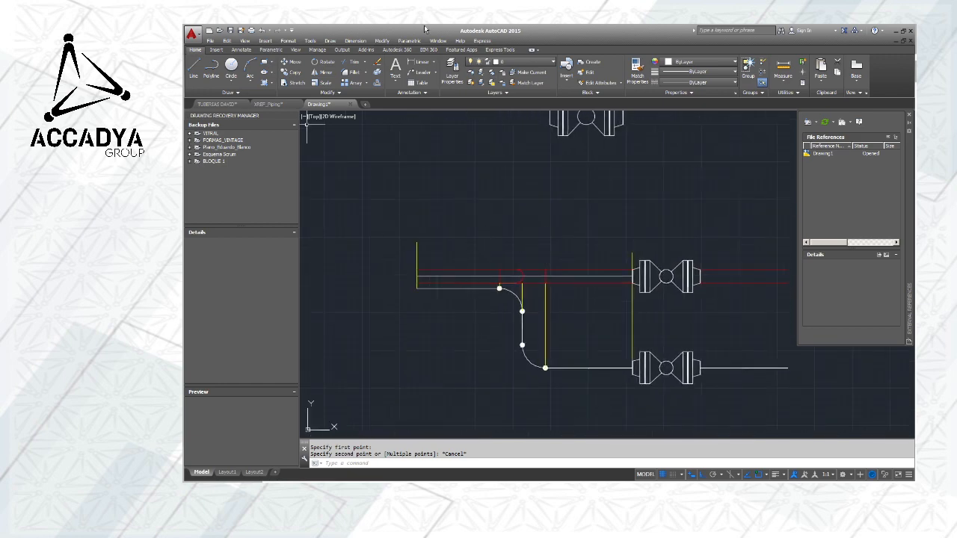
pyautogui.click(434, 64)
pyautogui.click(419, 73)
pyautogui.scroll(6, 427, 278)
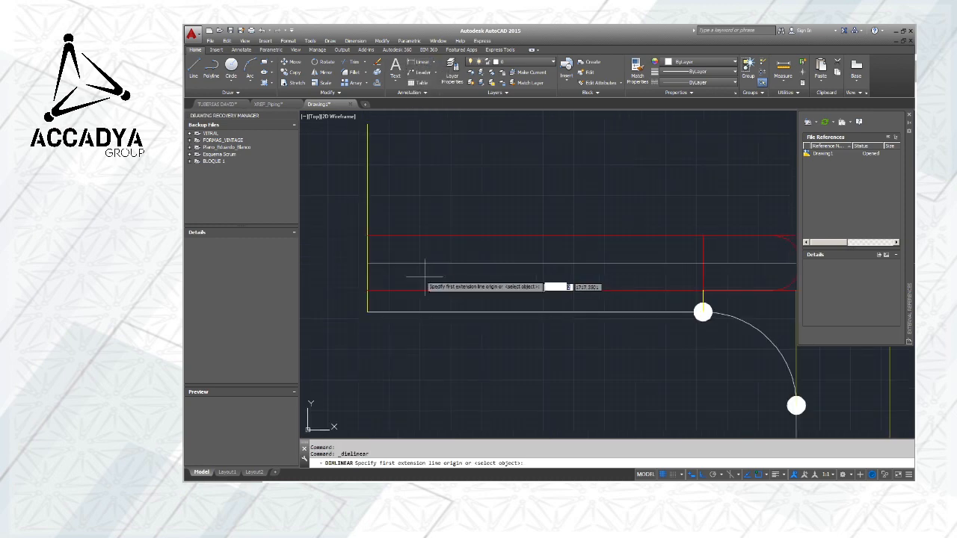
pyautogui.click(367, 235)
pyautogui.scroll(-8, 370, 234)
pyautogui.scroll(2, 471, 233)
pyautogui.scroll(4, 431, 232)
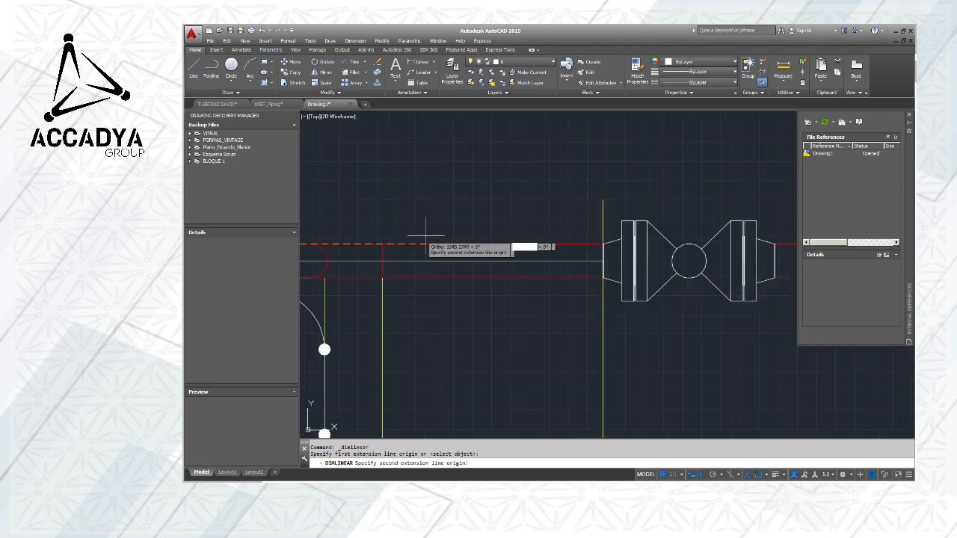
pyautogui.click(490, 263)
pyautogui.scroll(-5, 493, 247)
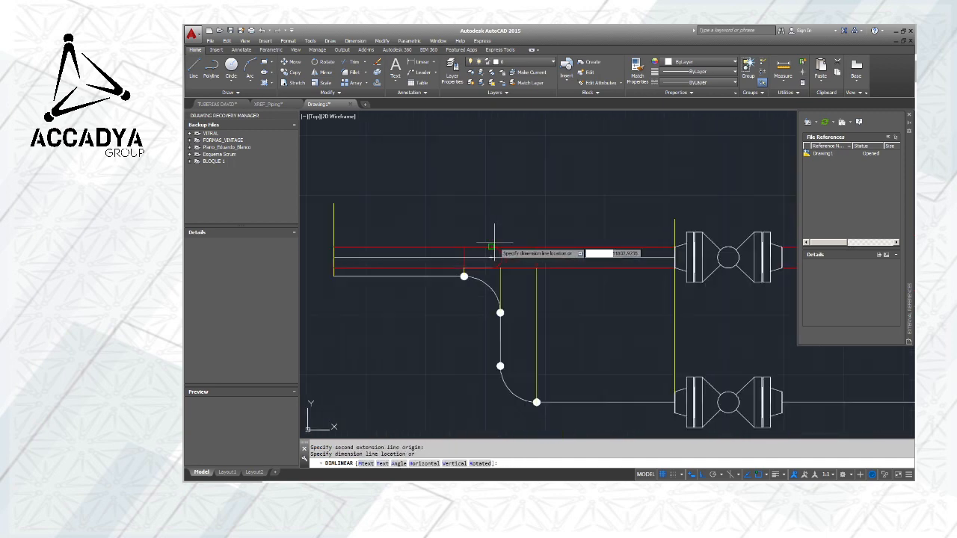
pyautogui.click(463, 238)
pyautogui.scroll(8, 441, 235)
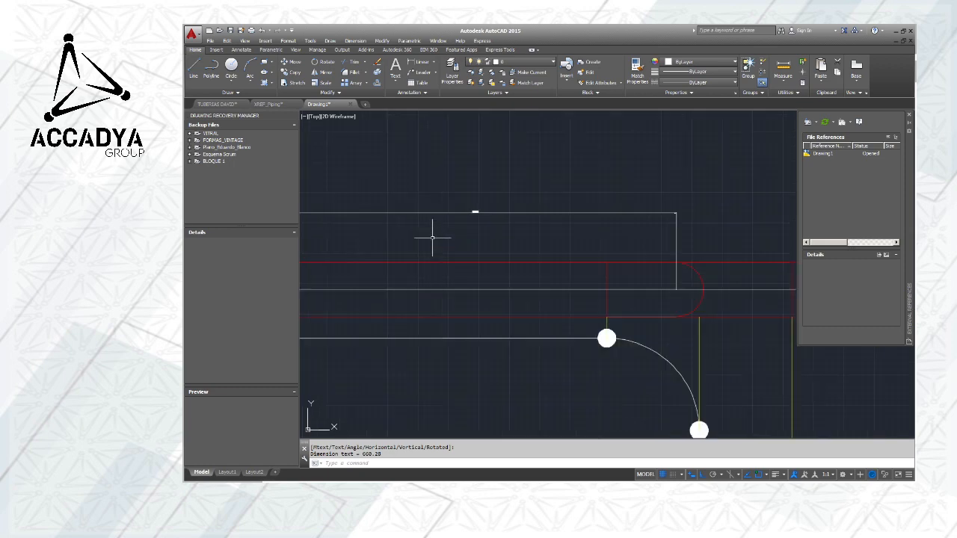
pyautogui.scroll(-4, 504, 192)
pyautogui.scroll(-2, 511, 209)
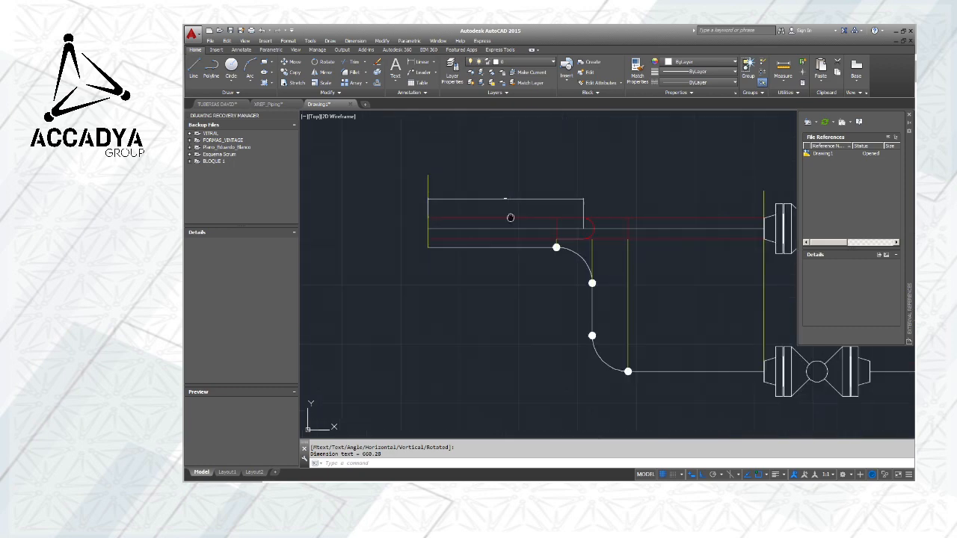
pyautogui.moveTo(511, 210); pyautogui.dragTo(513, 235, button='middle')
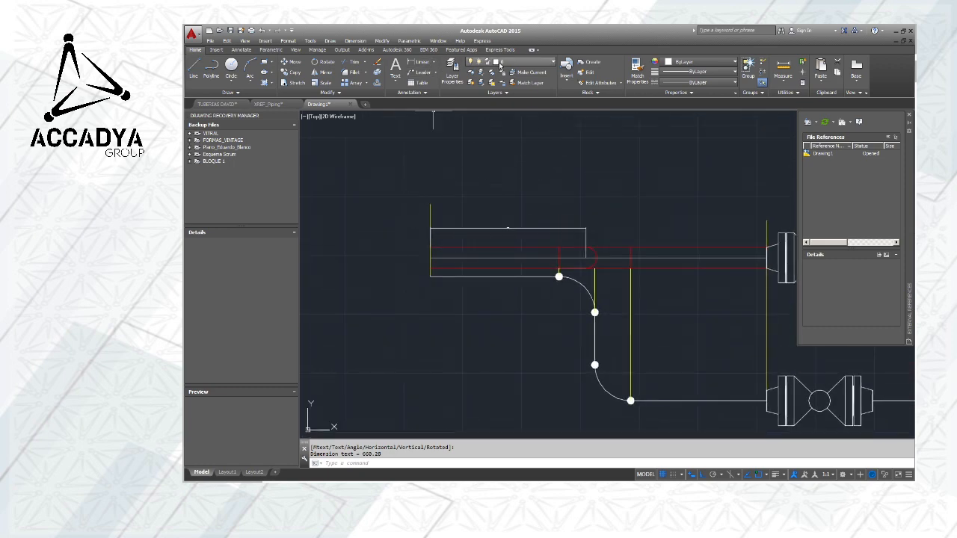
# Set the dimension style to Standard and add a second linear dimension over the same plan pipe span, above the first
pyautogui.click(241, 51)
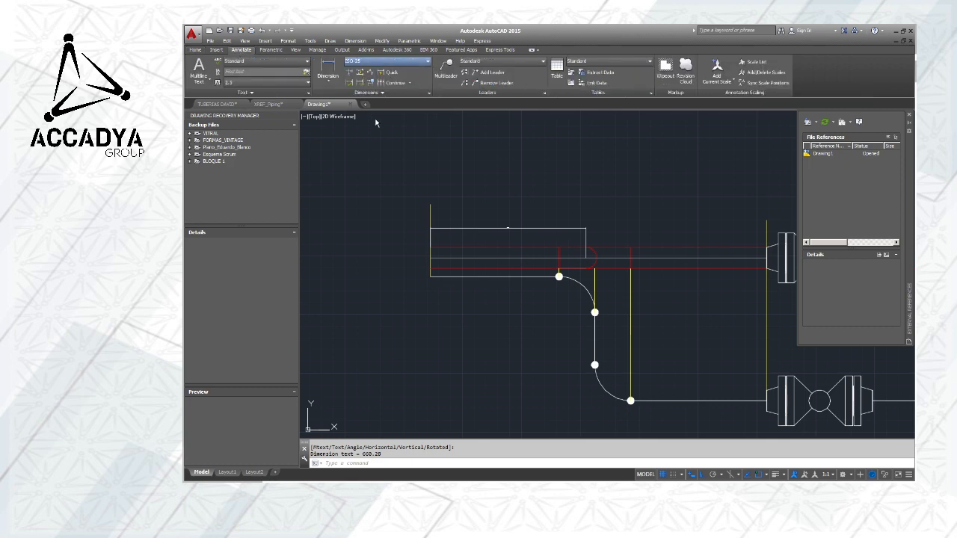
pyautogui.scroll(5, 430, 202)
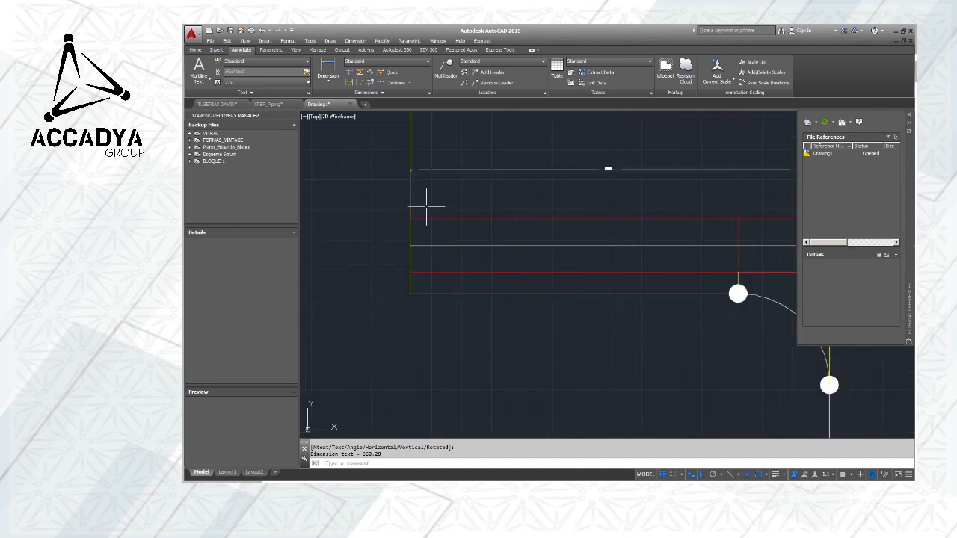
pyautogui.click(327, 75)
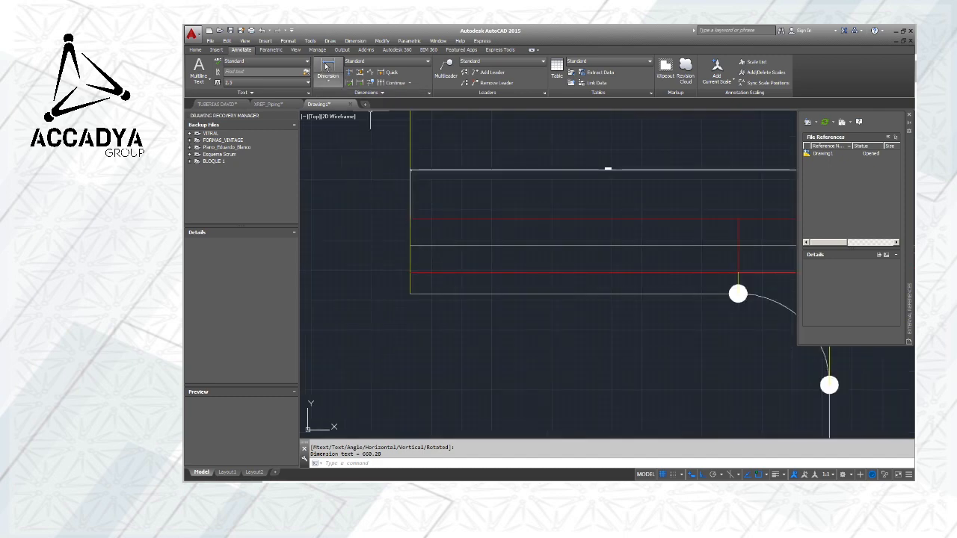
pyautogui.click(410, 245)
pyautogui.scroll(-4, 411, 245)
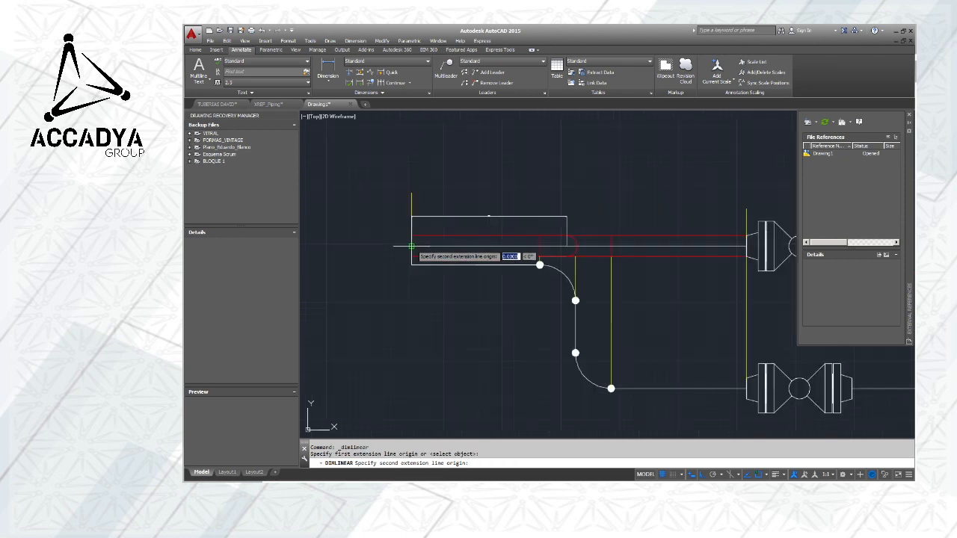
pyautogui.click(567, 245)
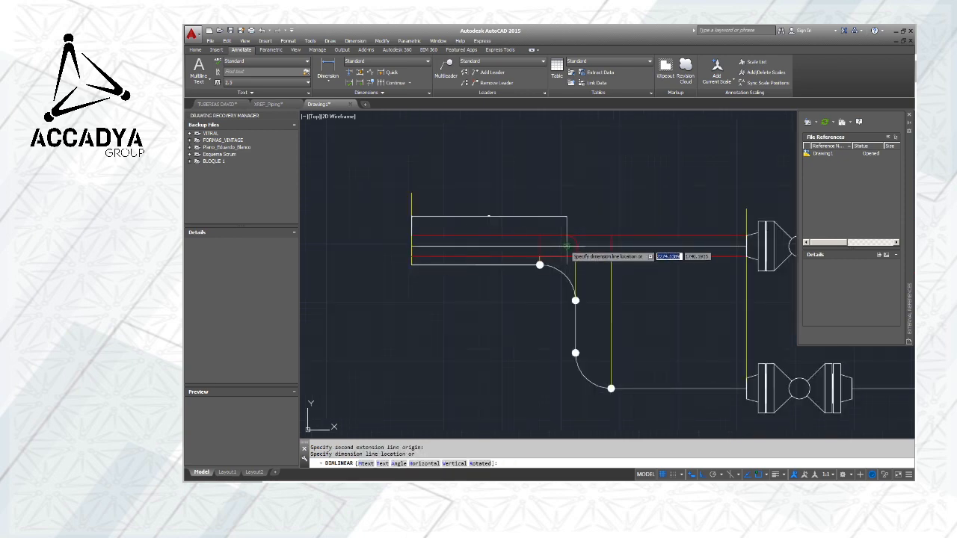
pyautogui.click(566, 201)
pyautogui.scroll(2, 496, 193)
pyautogui.scroll(-2, 495, 193)
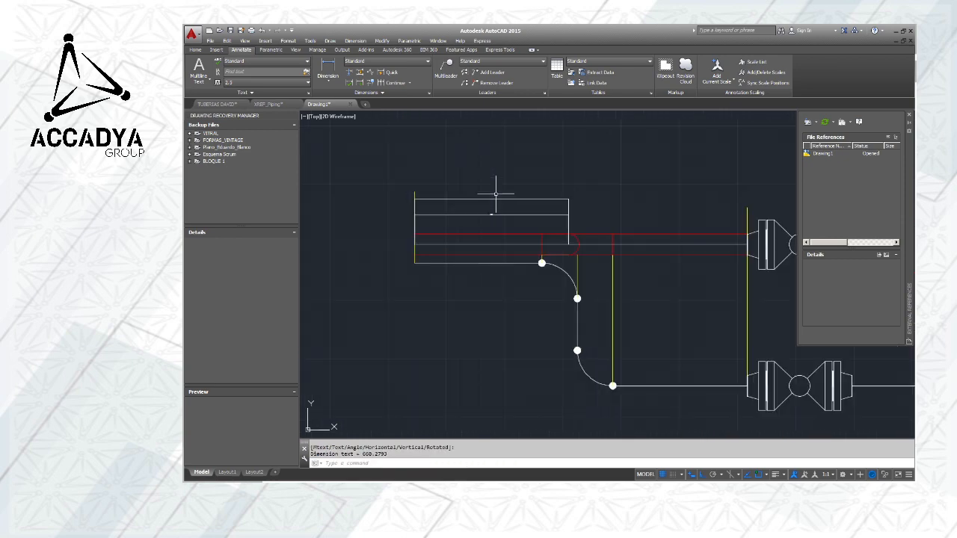
# Delete both linear dimensions above the plan pipe
pyautogui.scroll(6, 486, 210)
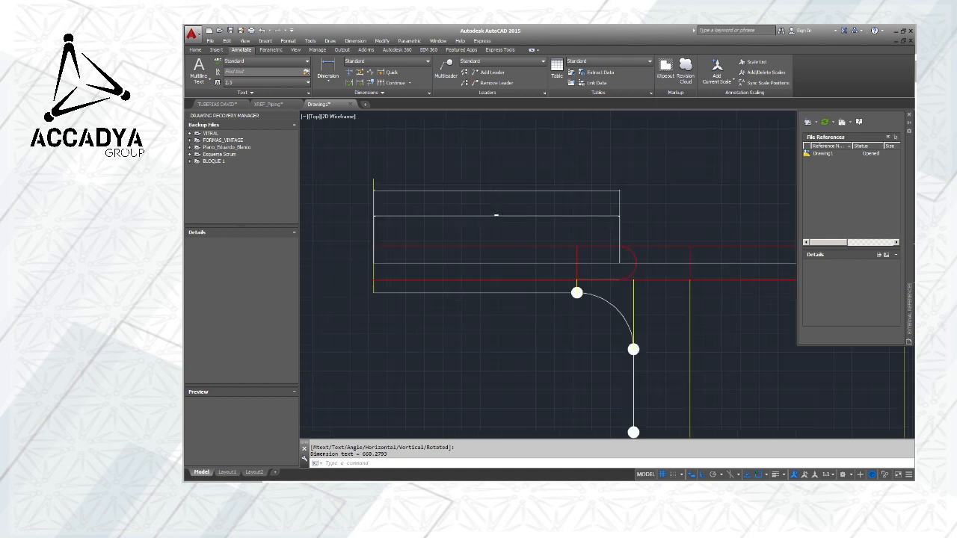
pyautogui.scroll(-4, 534, 223)
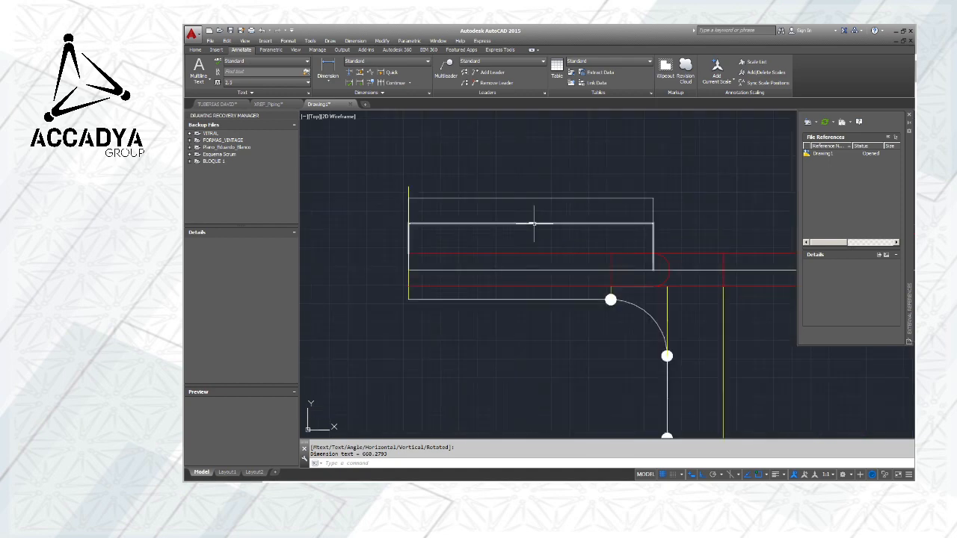
pyautogui.click(588, 237)
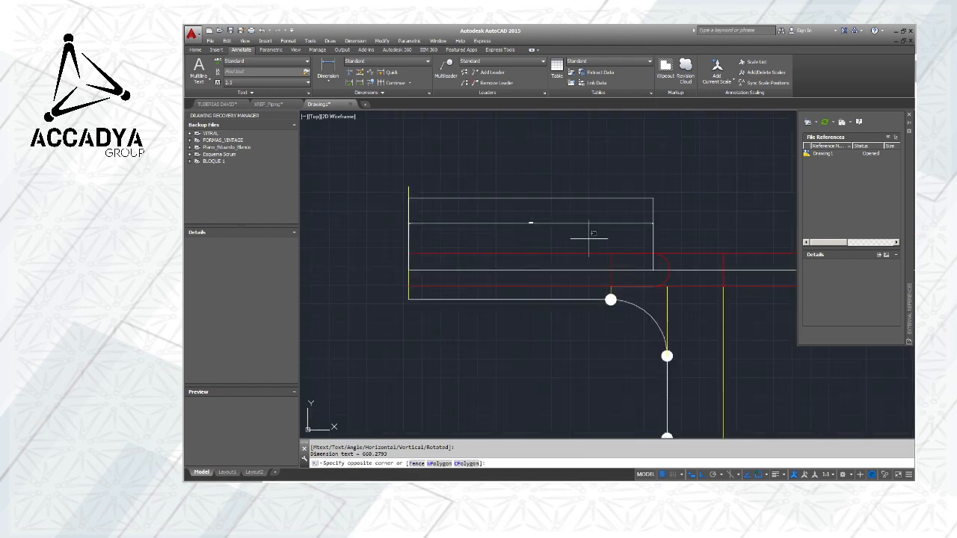
pyautogui.click(512, 189)
pyautogui.press('Delete')
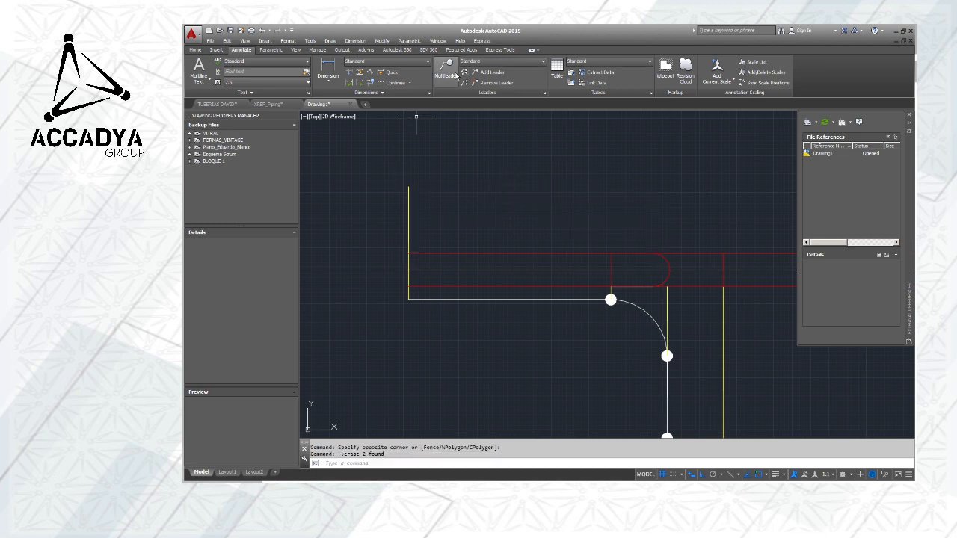
# Add a horizontal linear dimension above the plan pipe, from its left end to the centerline point near the first elbow
pyautogui.click(327, 69)
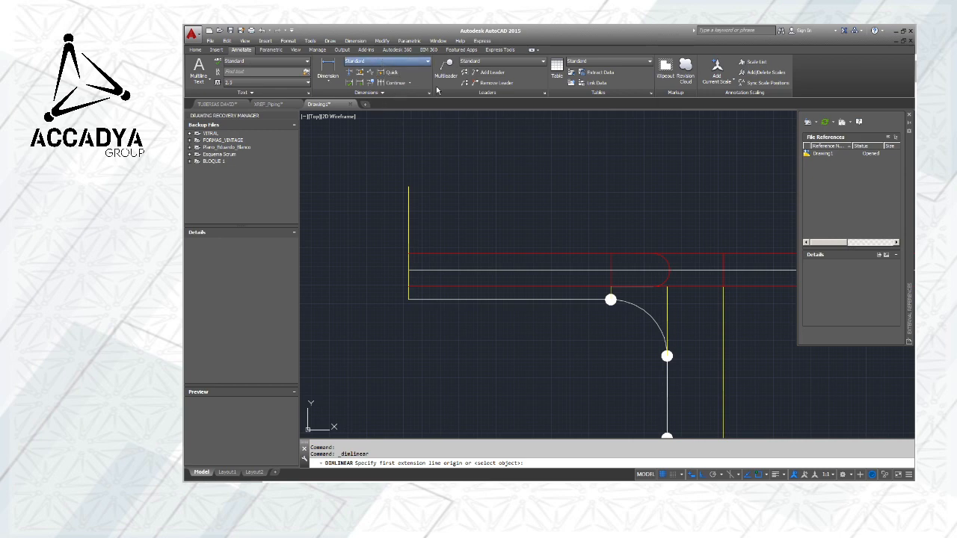
pyautogui.click(409, 270)
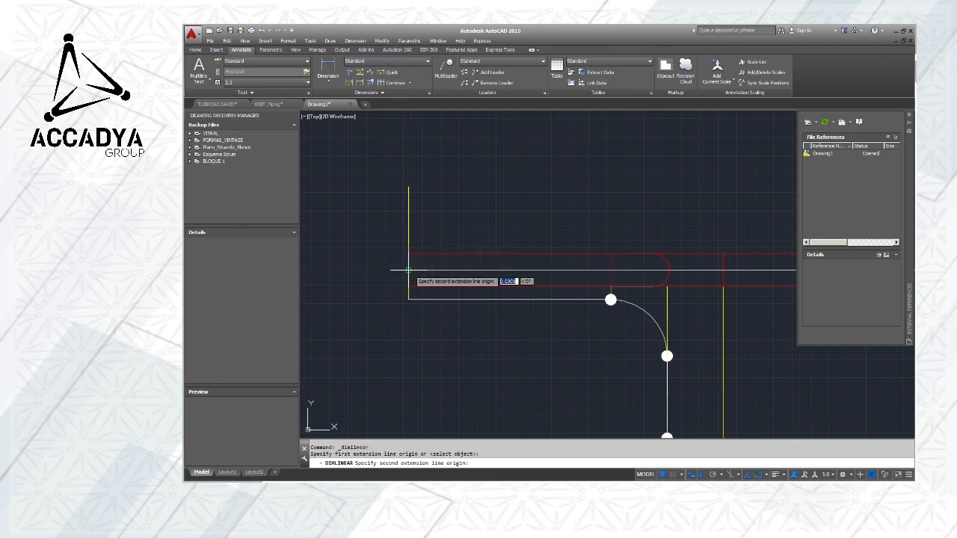
pyautogui.click(653, 270)
pyautogui.click(654, 224)
# Examine the new dimension's text up close and compare its size with the plan pipe
pyautogui.scroll(5, 521, 225)
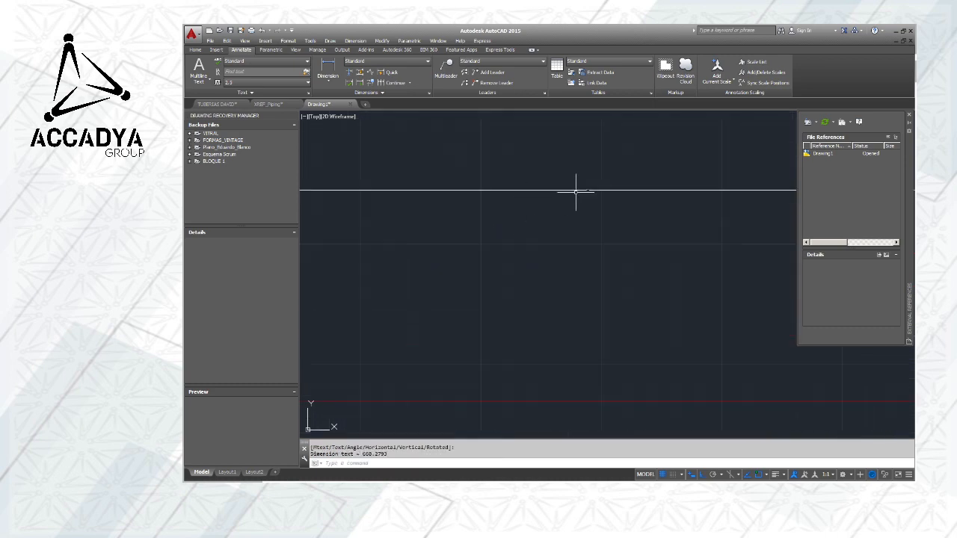
pyautogui.scroll(4, 508, 193)
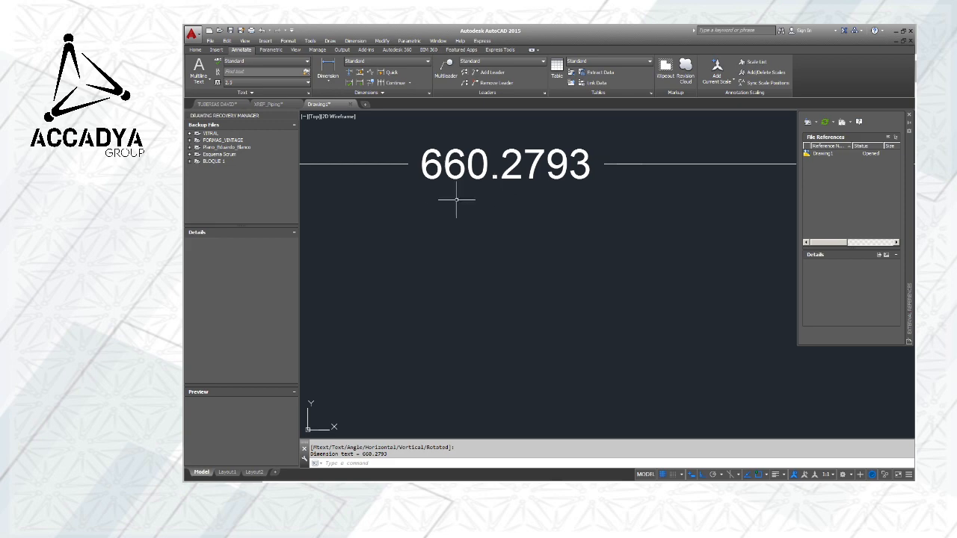
pyautogui.scroll(-1, 489, 207)
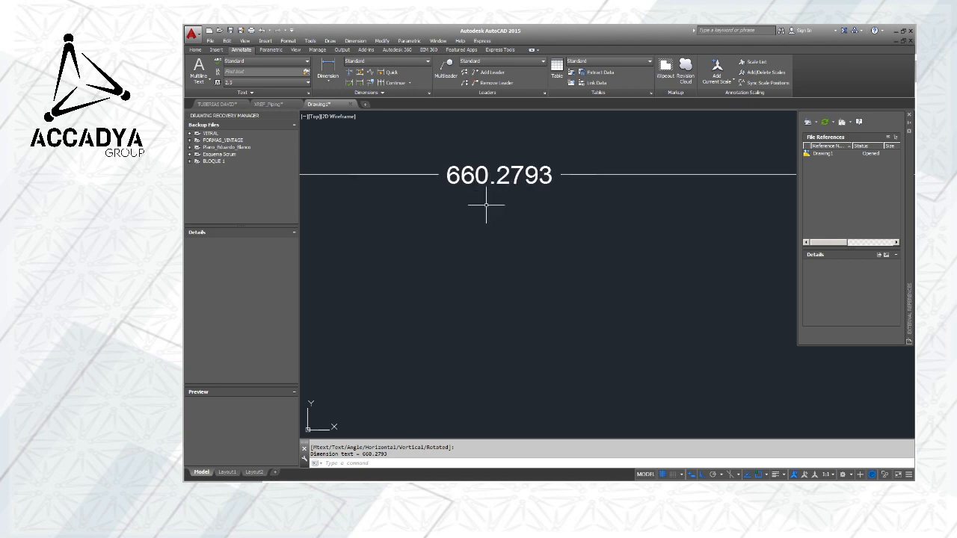
pyautogui.moveTo(489, 207); pyautogui.dragTo(643, 222, button='middle')
pyautogui.scroll(-1, 643, 221)
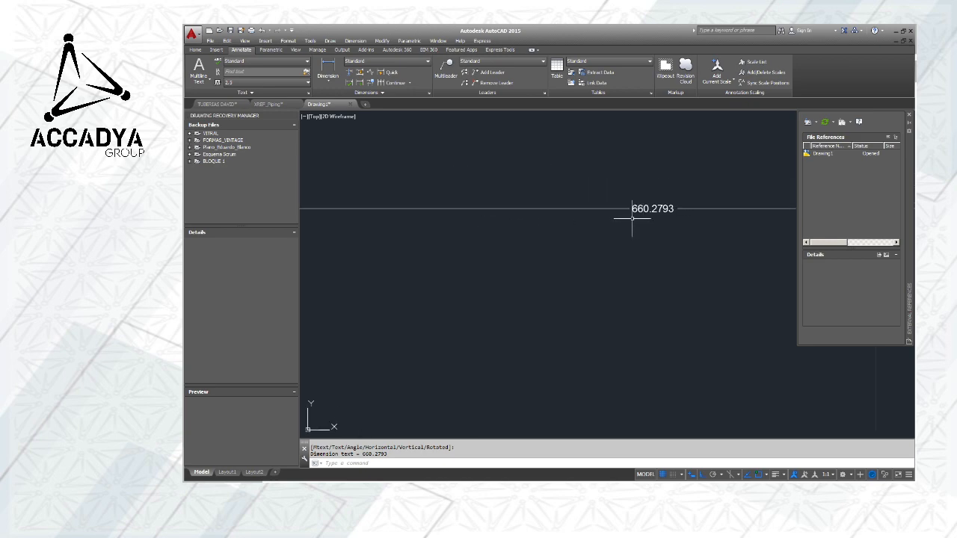
pyautogui.scroll(-3, 639, 218)
pyautogui.scroll(10, 640, 216)
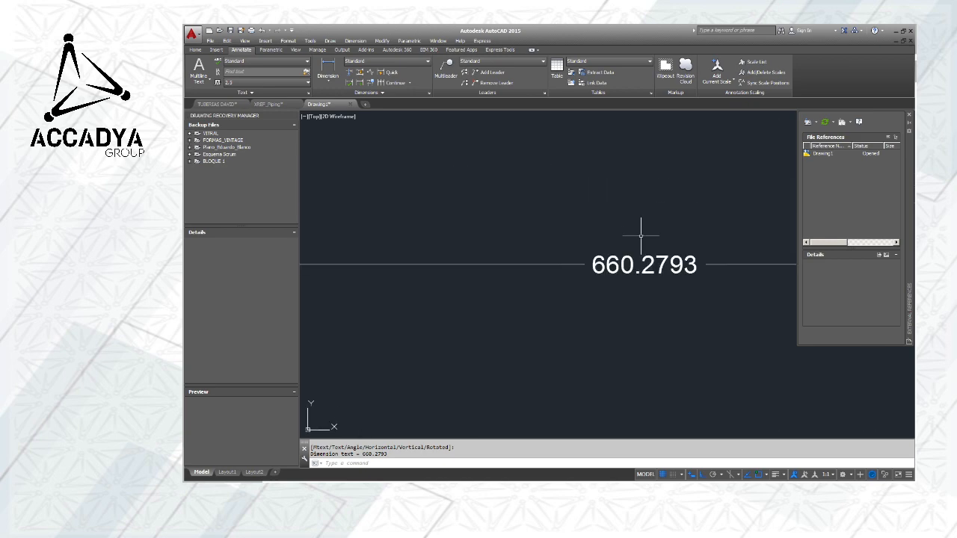
pyautogui.moveTo(647, 235); pyautogui.dragTo(598, 158, button='middle')
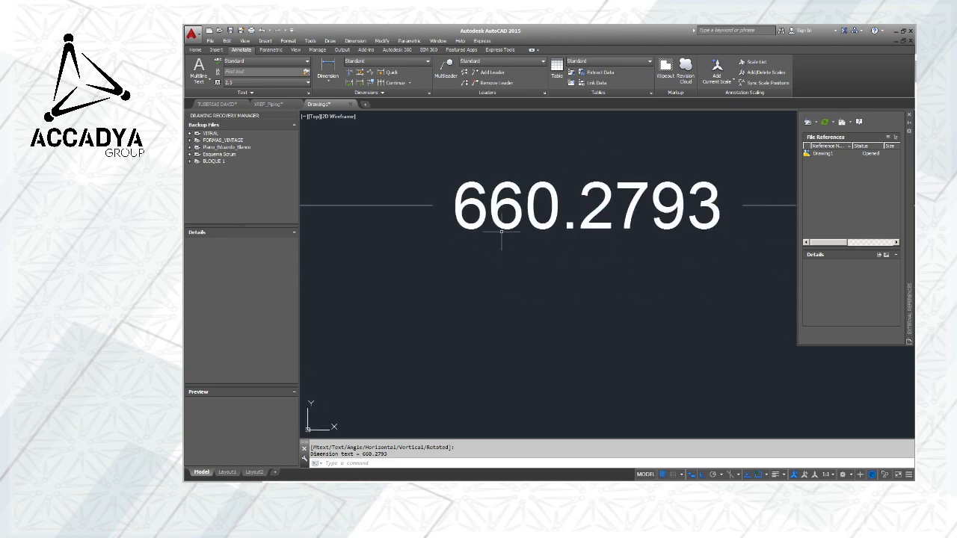
pyautogui.scroll(-6, 502, 236)
pyautogui.scroll(5, 536, 216)
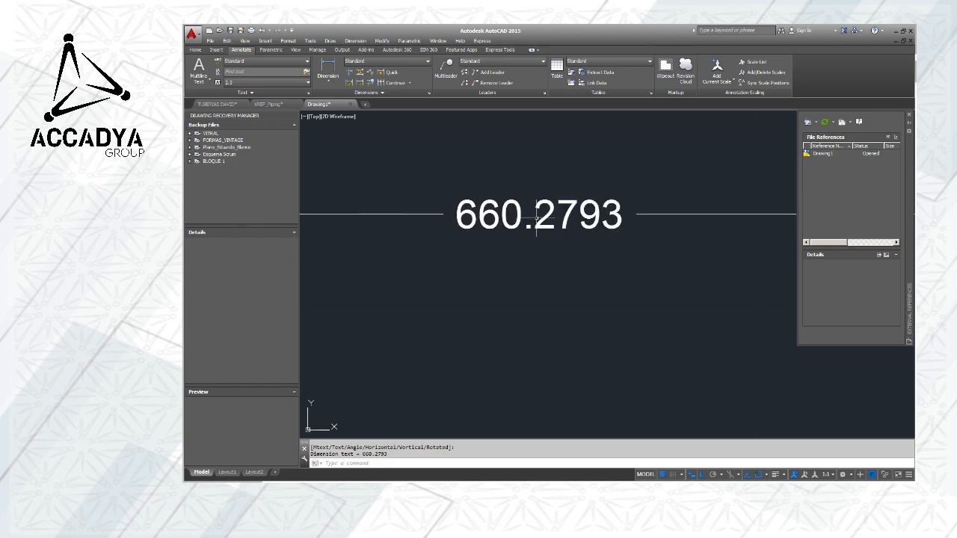
pyautogui.scroll(-5, 536, 217)
pyautogui.scroll(-8, 536, 216)
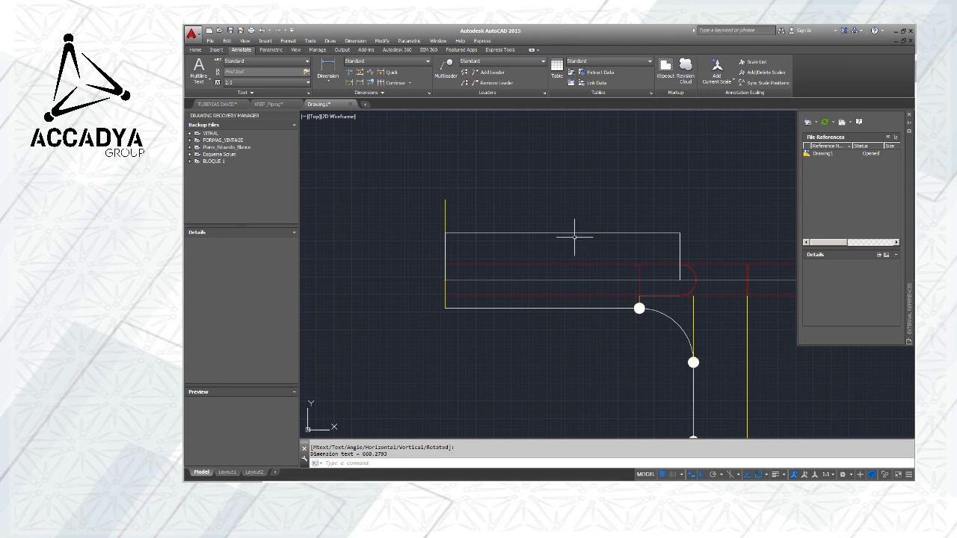
# Open the properties of the new linear dimension and close the External References palette covering them
pyautogui.scroll(8, 573, 238)
pyautogui.scroll(3, 513, 197)
pyautogui.moveTo(539, 171); pyautogui.dragTo(580, 249, button='middle')
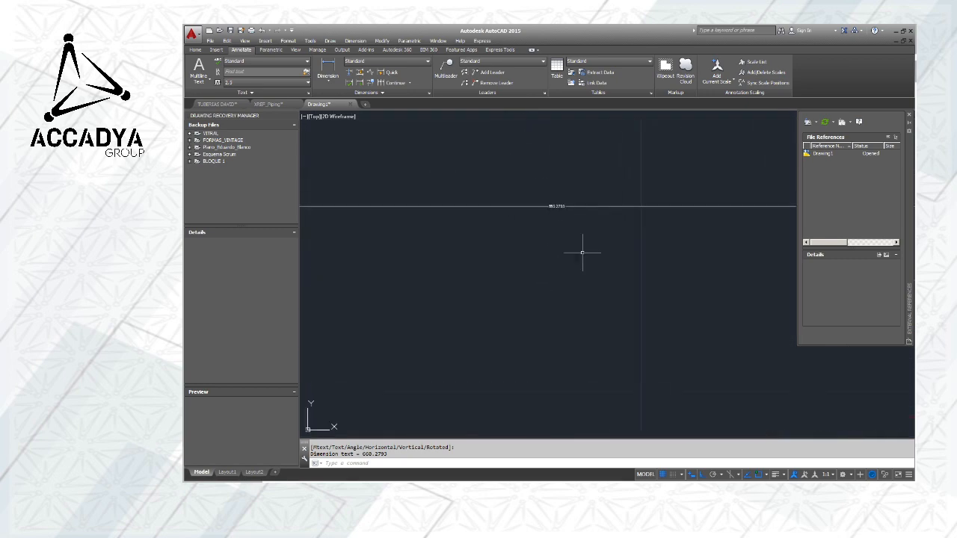
pyautogui.click(554, 206)
pyautogui.click(541, 204)
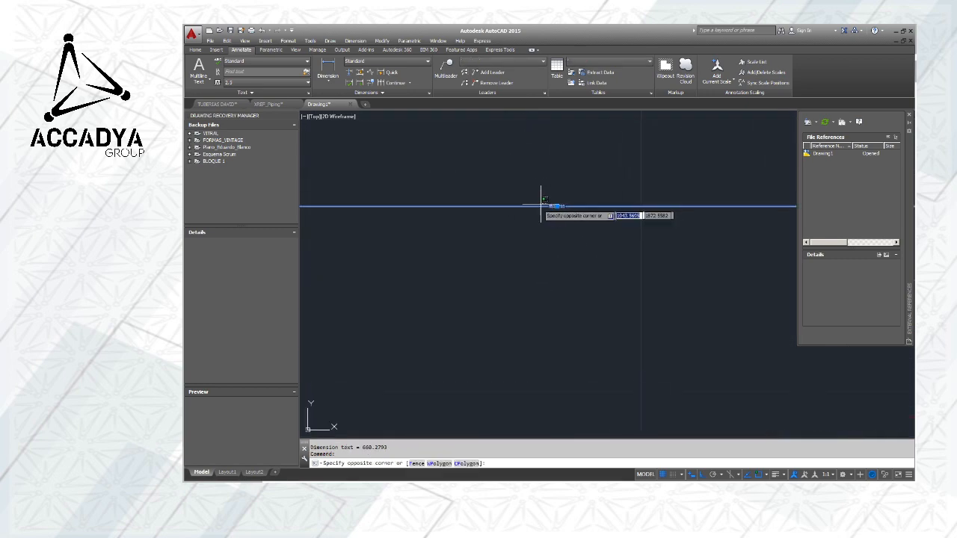
pyautogui.click(491, 208)
pyautogui.click(399, 462)
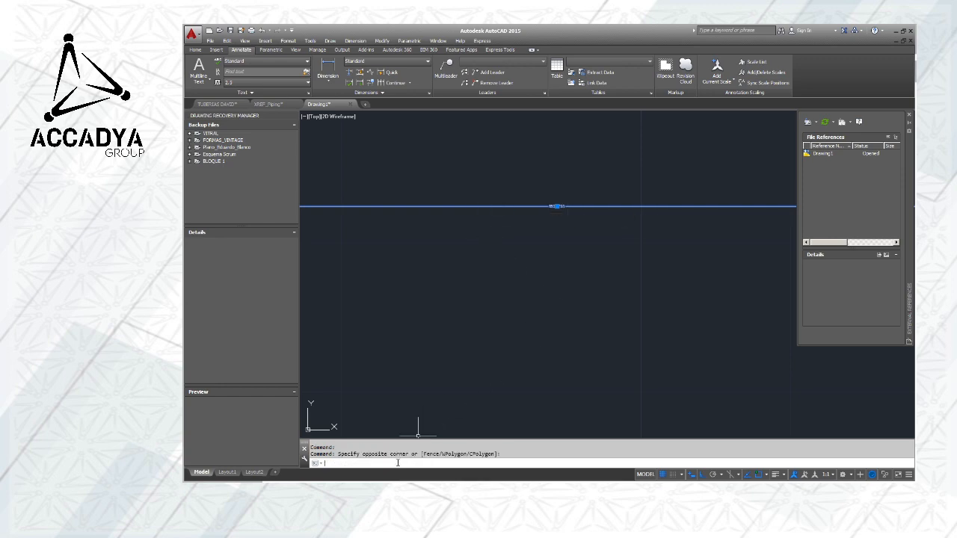
pyautogui.write('pr')
pyautogui.press('Return')
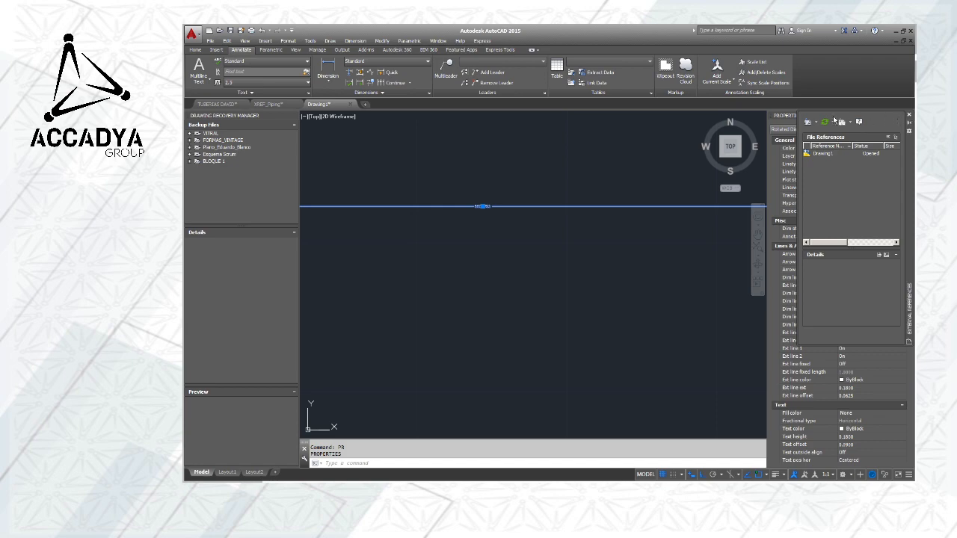
pyautogui.moveTo(908, 159)
pyautogui.mouseDown()
pyautogui.moveTo(329, 145)
pyautogui.moveTo(282, 217)
pyautogui.moveTo(201, 213)
pyautogui.mouseUp()
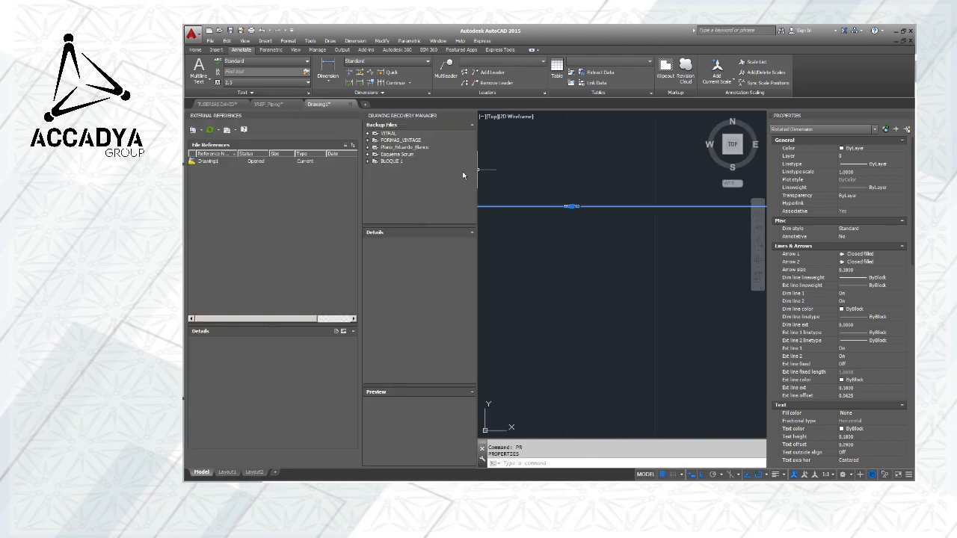
pyautogui.click(356, 116)
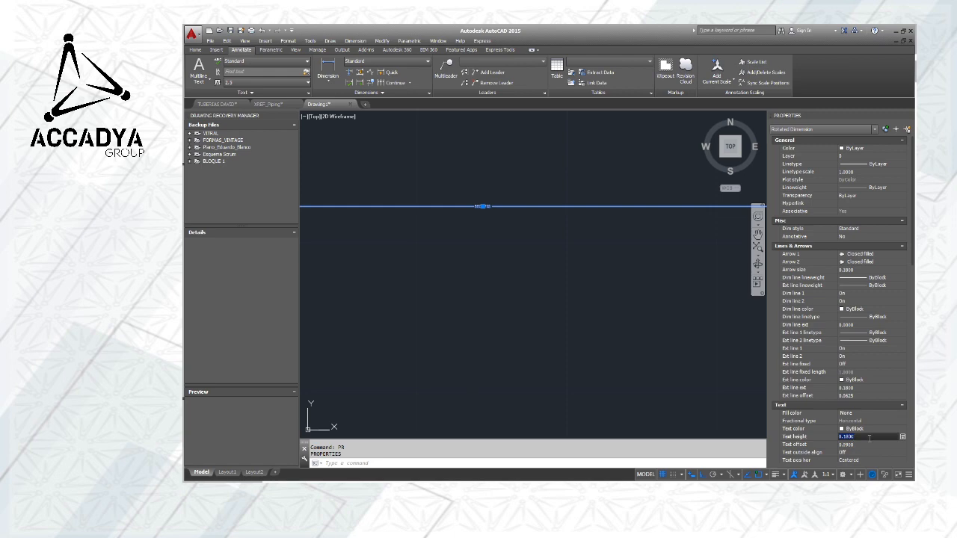
# Set the linear dimension's text height to 110 and deselect it to check the text against the pipe
pyautogui.write('20')
pyautogui.click(869, 444)
pyautogui.click(604, 260)
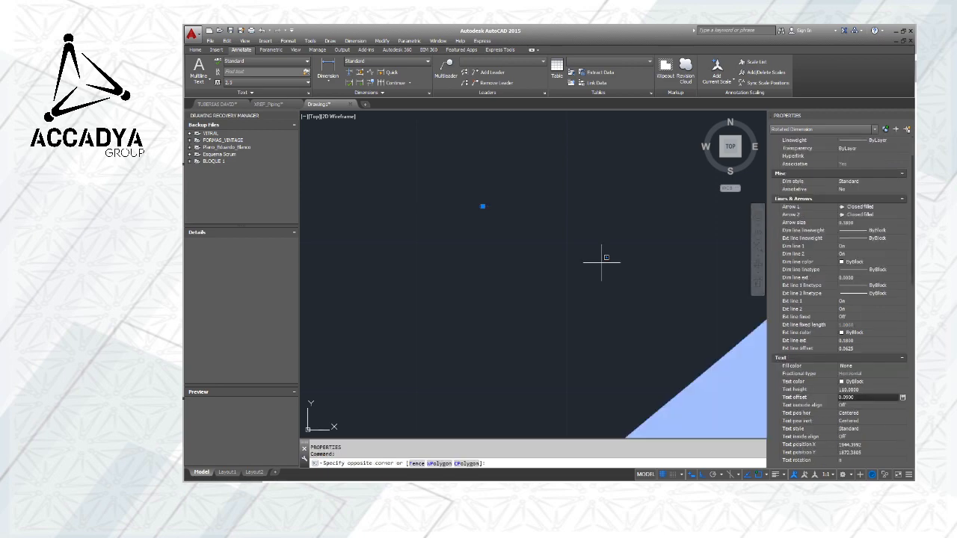
pyautogui.press('Escape')
pyautogui.scroll(-5, 579, 225)
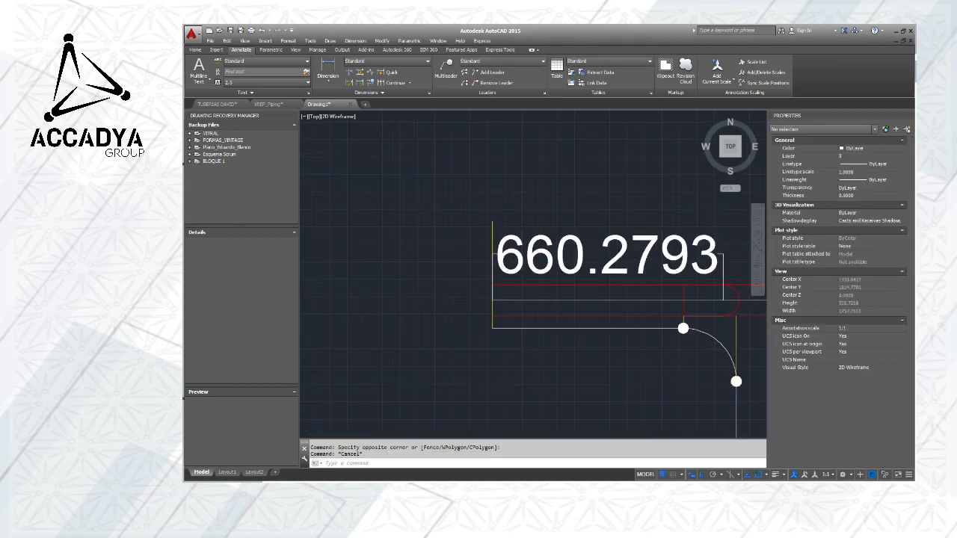
pyautogui.scroll(4, 579, 259)
pyautogui.scroll(-2, 579, 260)
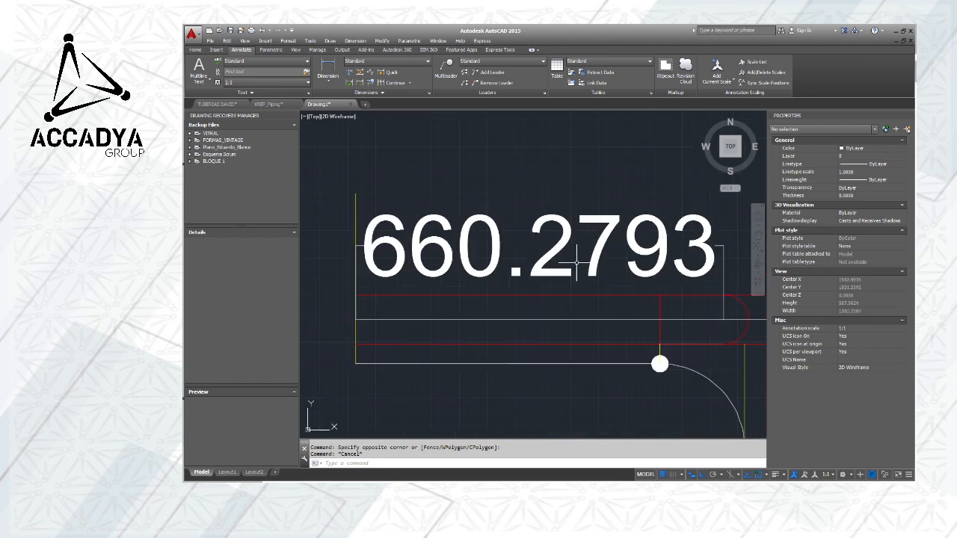
# Select the linear dimension again and set its text height to 50
pyautogui.click(563, 242)
pyautogui.click(553, 245)
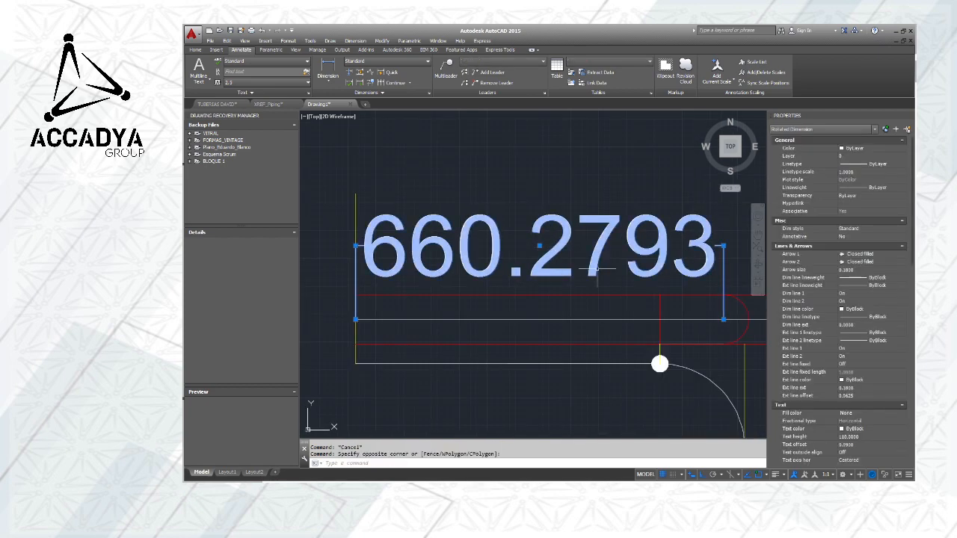
pyautogui.click(851, 437)
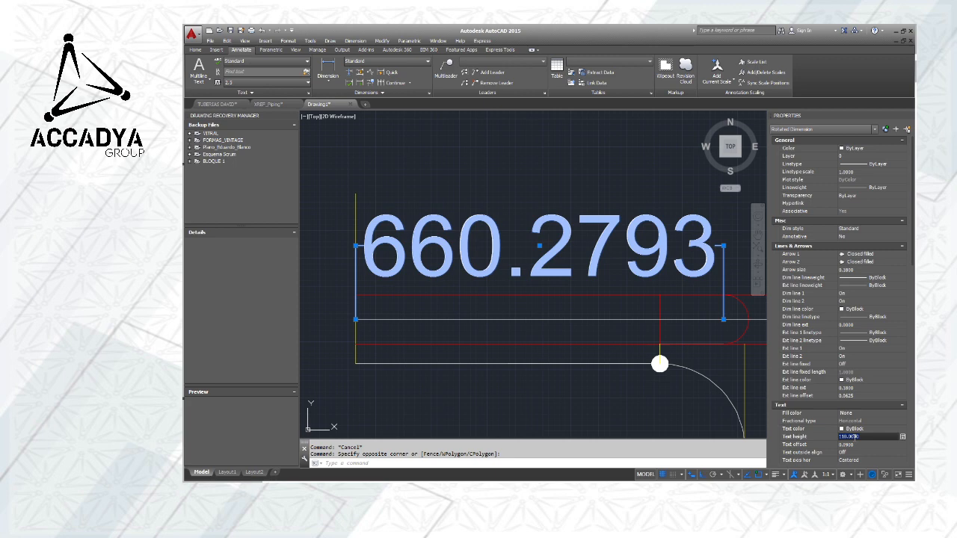
pyautogui.write('50')
pyautogui.click(855, 443)
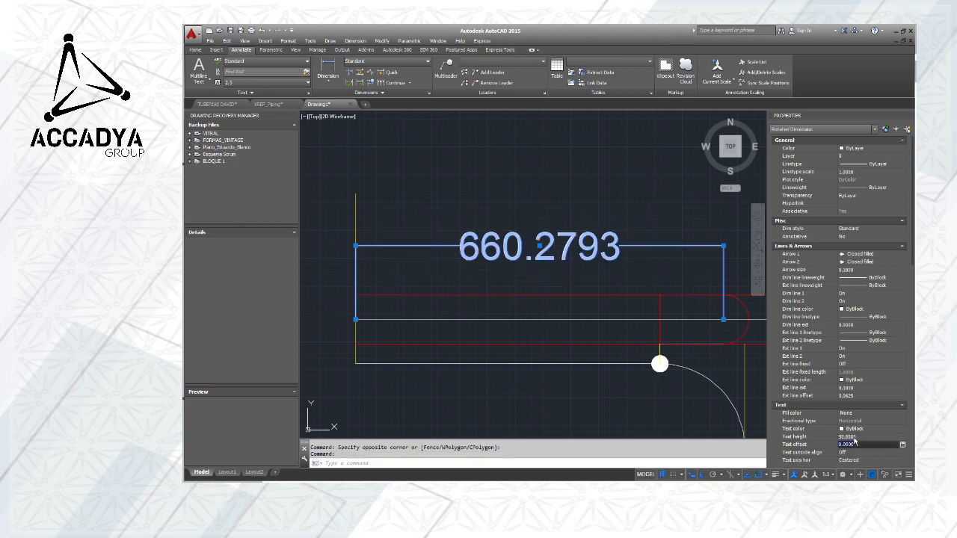
# Set the linear dimension's text height to 15 and deselect it
pyautogui.click(857, 437)
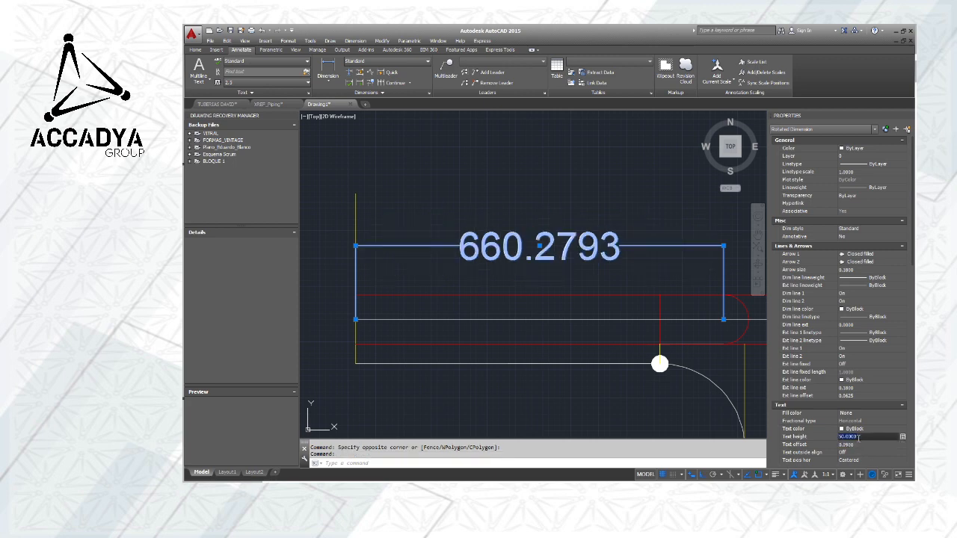
pyautogui.write('15')
pyautogui.click(858, 443)
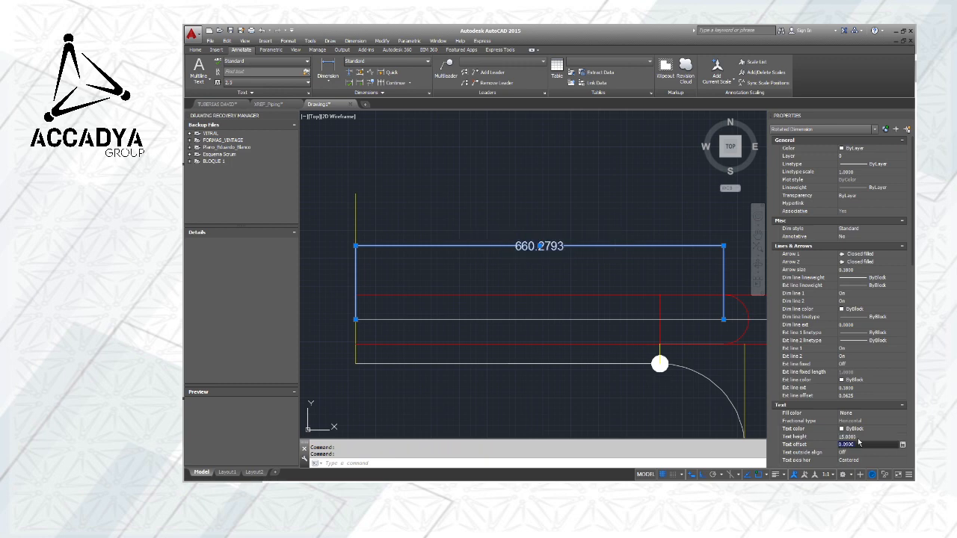
pyautogui.press('Escape')
pyautogui.scroll(-5, 555, 261)
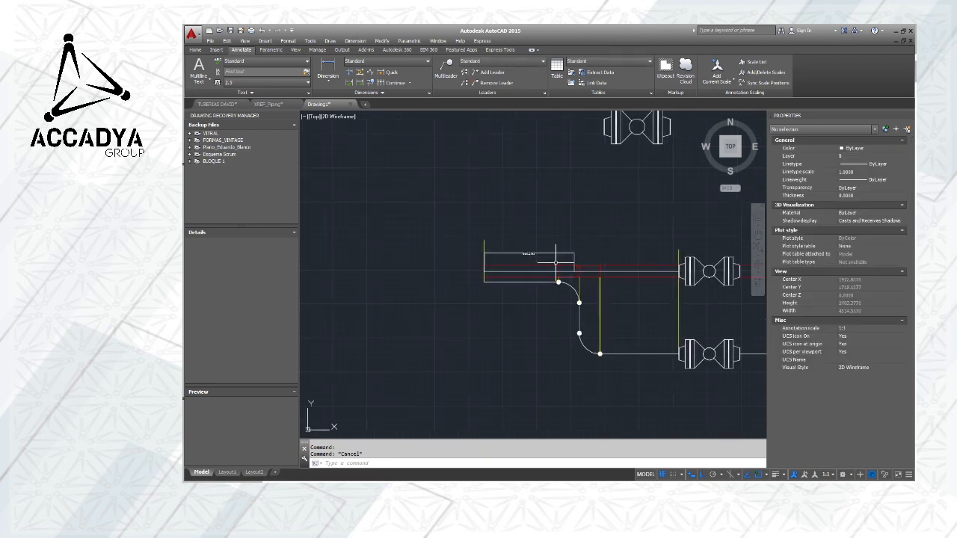
pyautogui.scroll(5, 542, 258)
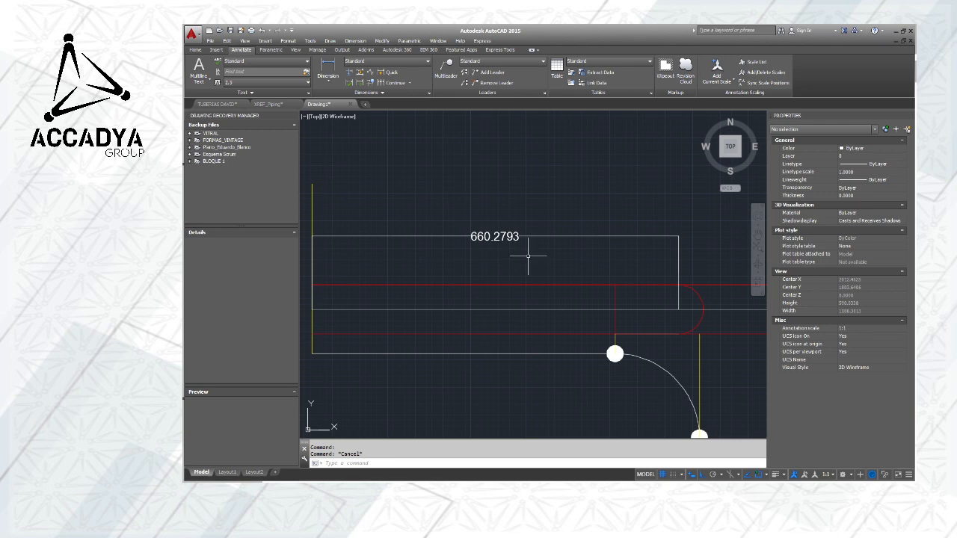
pyautogui.scroll(-2, 557, 256)
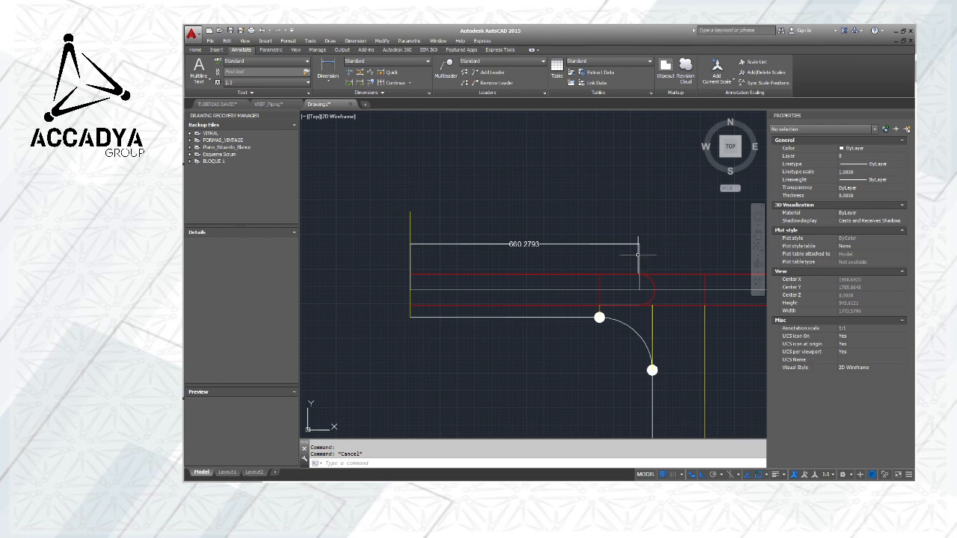
# Set the drawing units' length precision to two decimal places (0.00)
pyautogui.click(639, 254)
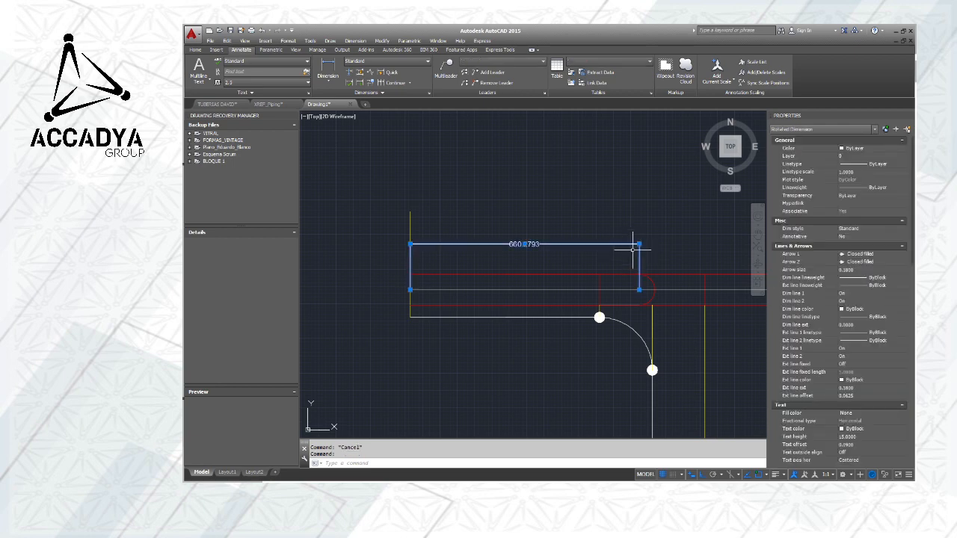
pyautogui.click(288, 41)
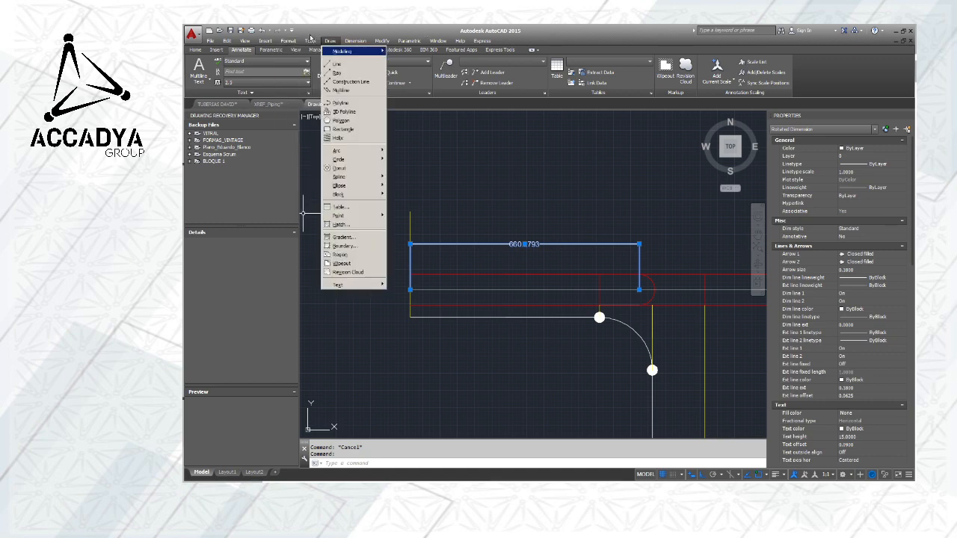
pyautogui.click(293, 189)
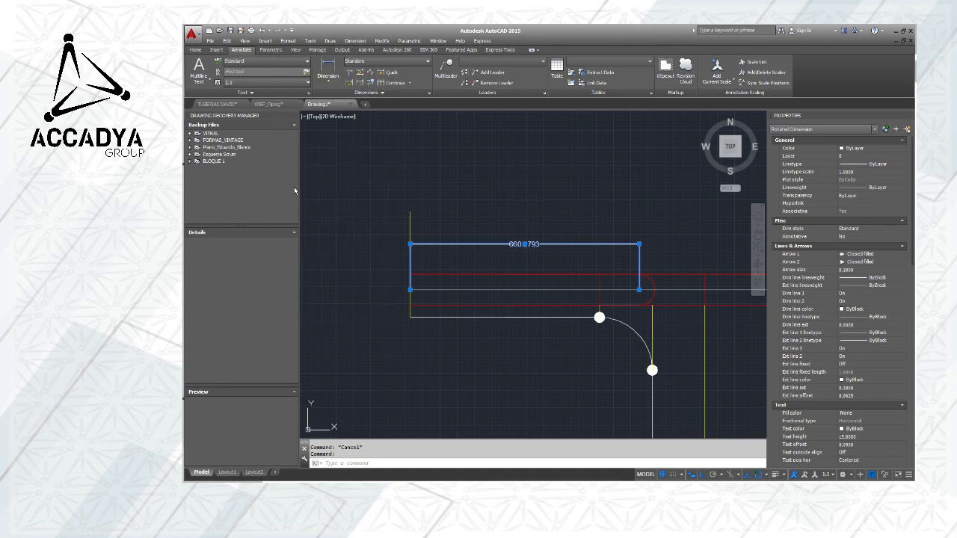
pyautogui.click(537, 212)
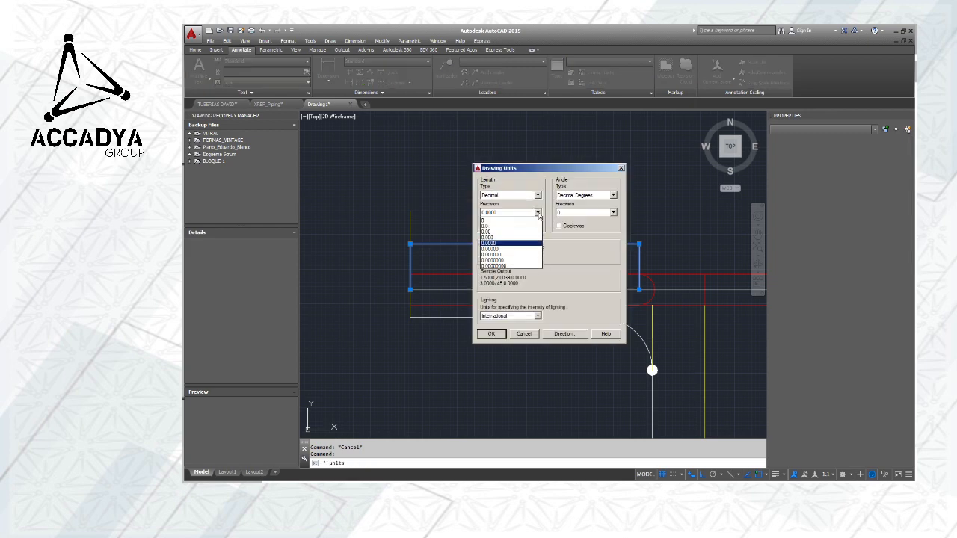
pyautogui.click(493, 232)
pyautogui.click(491, 333)
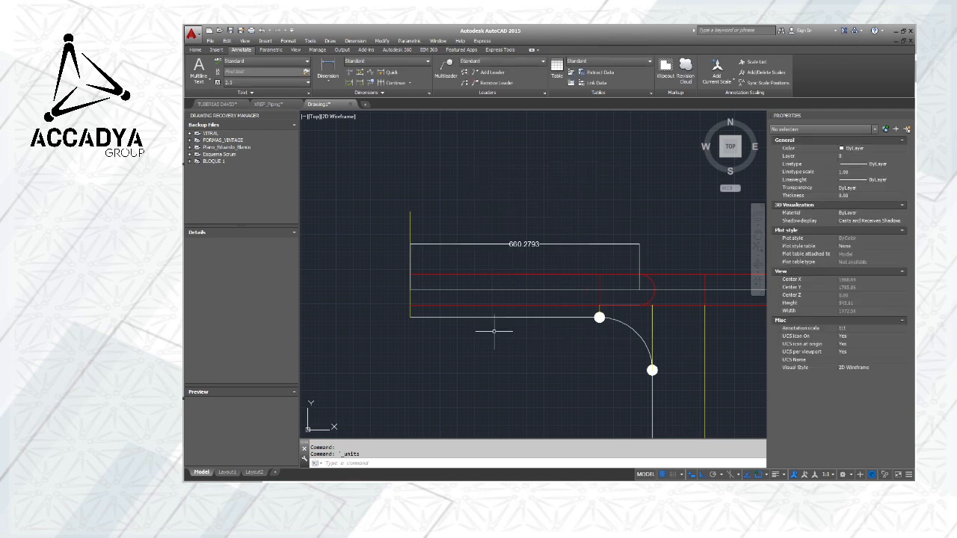
# Delete the linear dimension above the horizontal pipe run
pyautogui.click(488, 244)
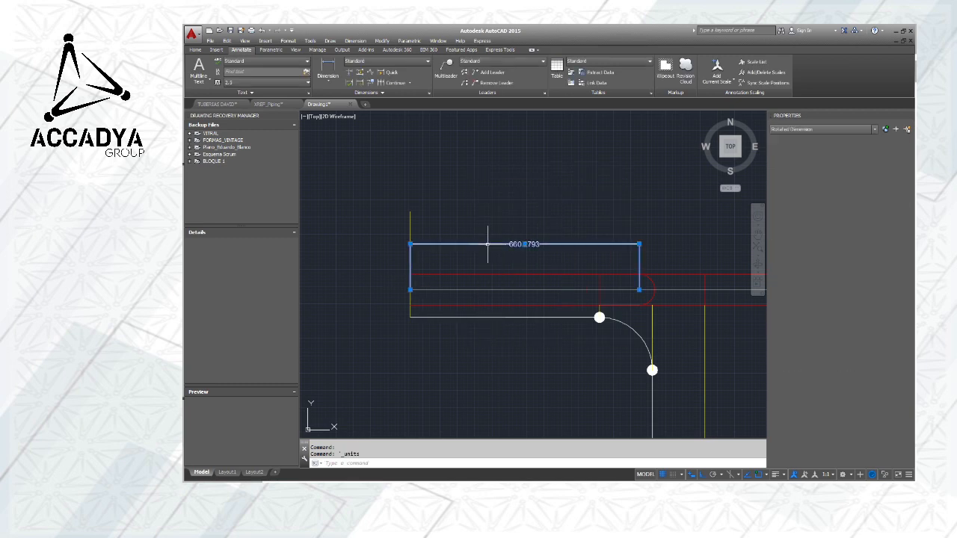
pyautogui.press('Delete')
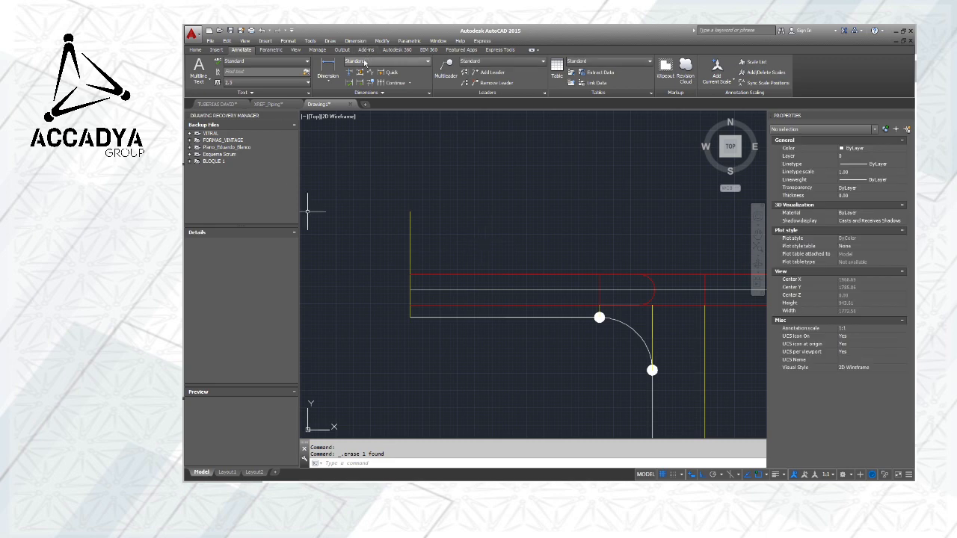
pyautogui.scroll(-4, 601, 233)
pyautogui.moveTo(619, 230); pyautogui.dragTo(443, 217, button='middle')
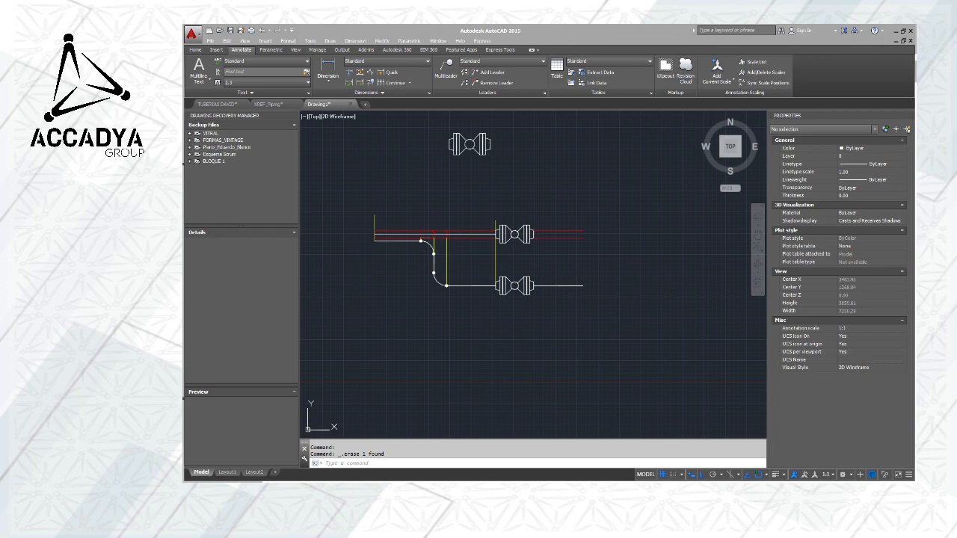
# Open the drawing XREF-TUB-CHU-B.dwg in AutoCAD
pyautogui.hotkey('alt', 'Tab')
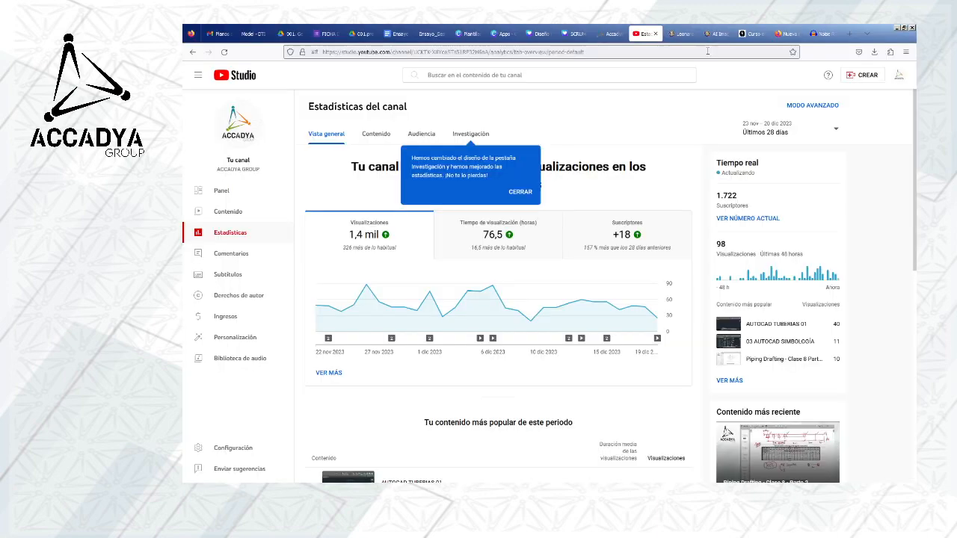
pyautogui.moveTo(888, 38); pyautogui.dragTo(185, 72)
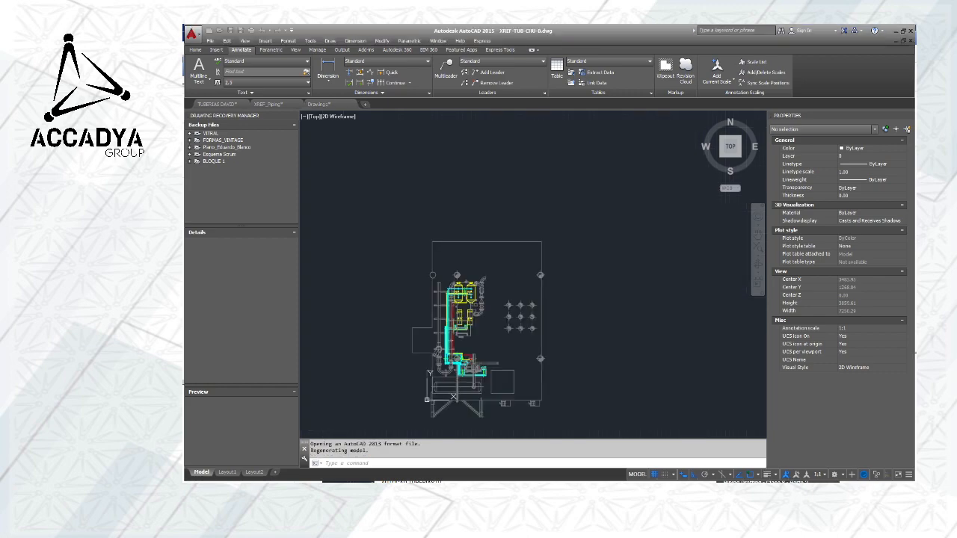
pyautogui.scroll(3, 434, 302)
pyautogui.scroll(3, 441, 300)
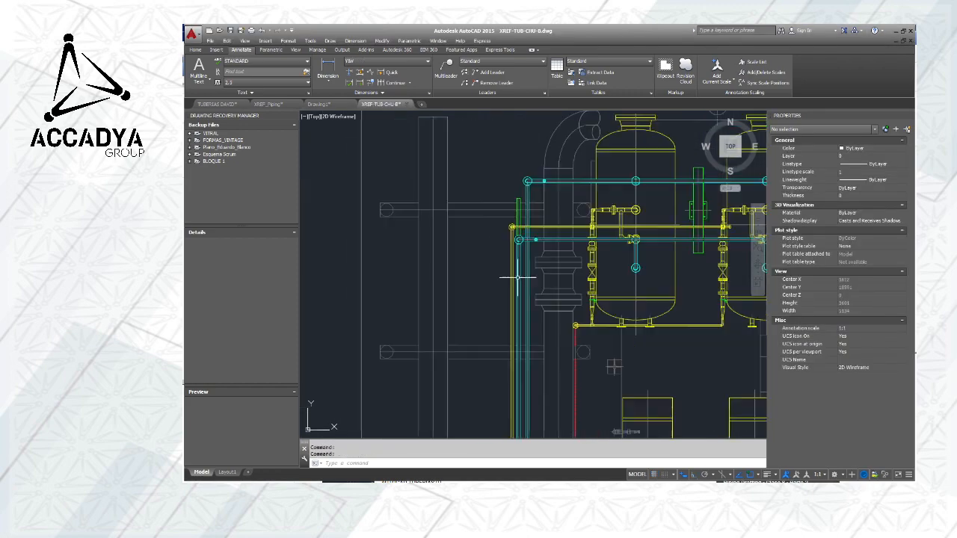
# Examine the vessels, valves and fittings on the yellow piping in the XREF-TUB-CHU-B plan
pyautogui.scroll(-2, 529, 270)
pyautogui.moveTo(549, 266); pyautogui.dragTo(476, 239, button='middle')
pyautogui.scroll(2, 500, 261)
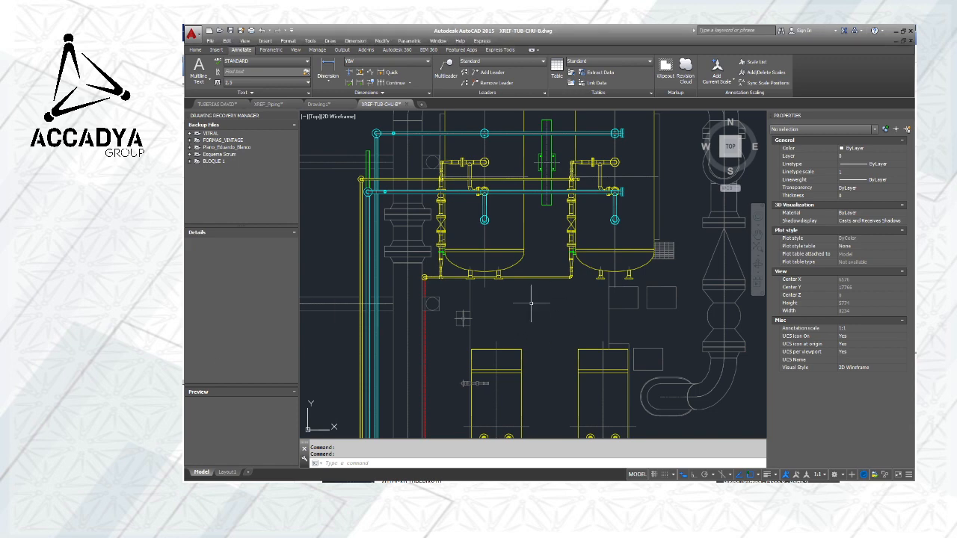
pyautogui.scroll(5, 438, 247)
pyautogui.click(454, 222)
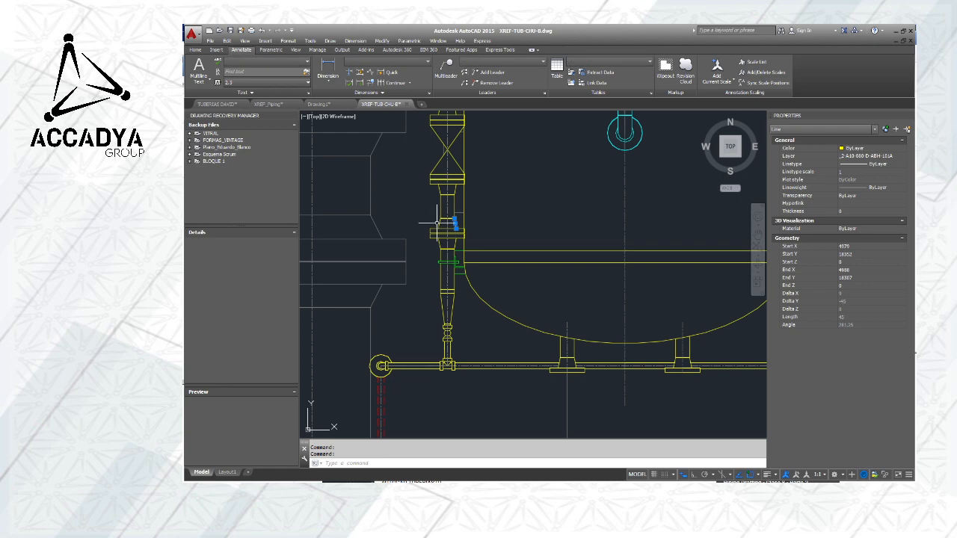
pyautogui.click(439, 223)
pyautogui.press('Escape')
pyautogui.scroll(-5, 488, 265)
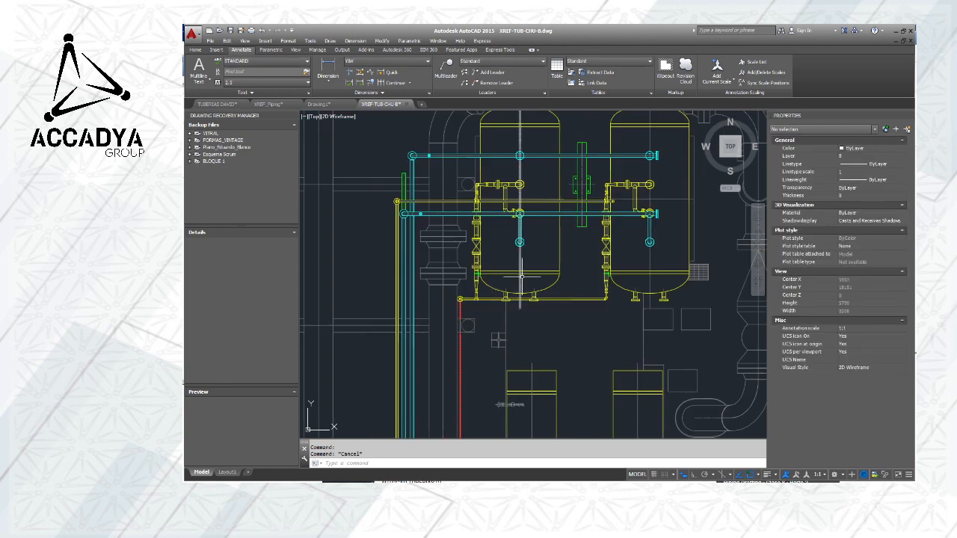
# Follow the cyan and yellow pipe runs from the vessels past the equipment and elbows, and review the overall plant layout
pyautogui.moveTo(552, 280)
pyautogui.mouseDown(button='middle')
pyautogui.moveTo(450, 222)
pyautogui.moveTo(448, 200)
pyautogui.mouseUp(button='middle')
pyautogui.moveTo(523, 275); pyautogui.dragTo(561, 170, button='middle')
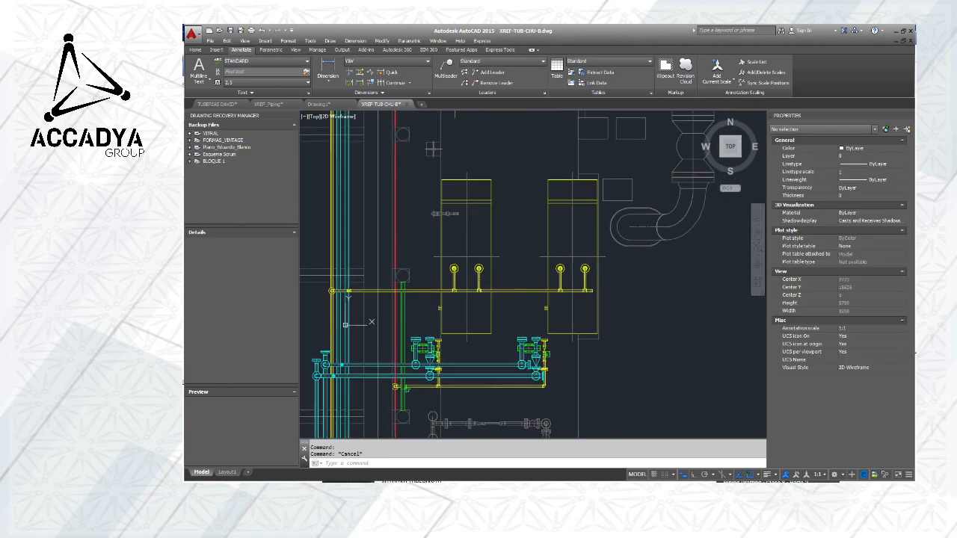
pyautogui.scroll(-2, 523, 294)
pyautogui.moveTo(528, 287); pyautogui.dragTo(572, 192, button='middle')
pyautogui.scroll(2, 504, 239)
pyautogui.scroll(4, 463, 237)
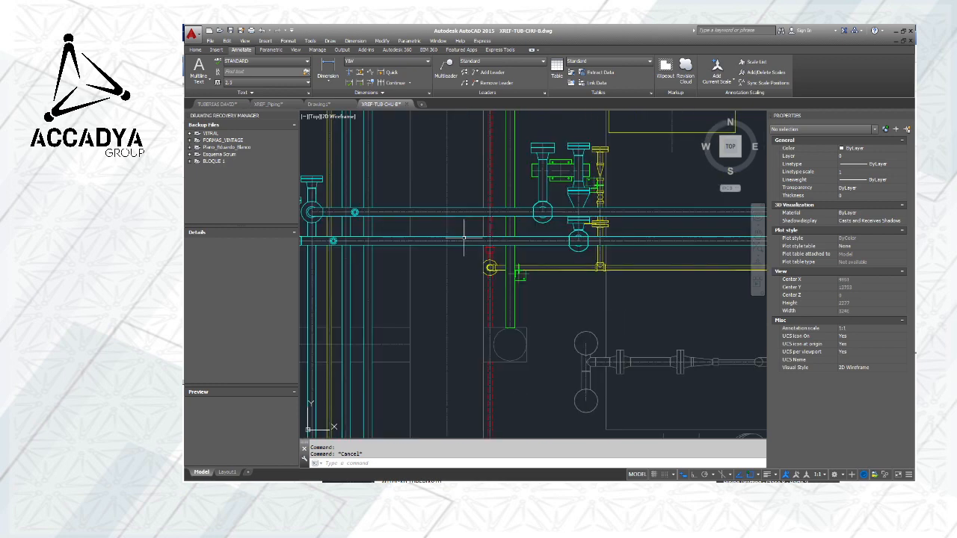
pyautogui.scroll(-2, 461, 268)
pyautogui.moveTo(462, 269); pyautogui.dragTo(564, 269, button='middle')
pyautogui.scroll(6, 474, 228)
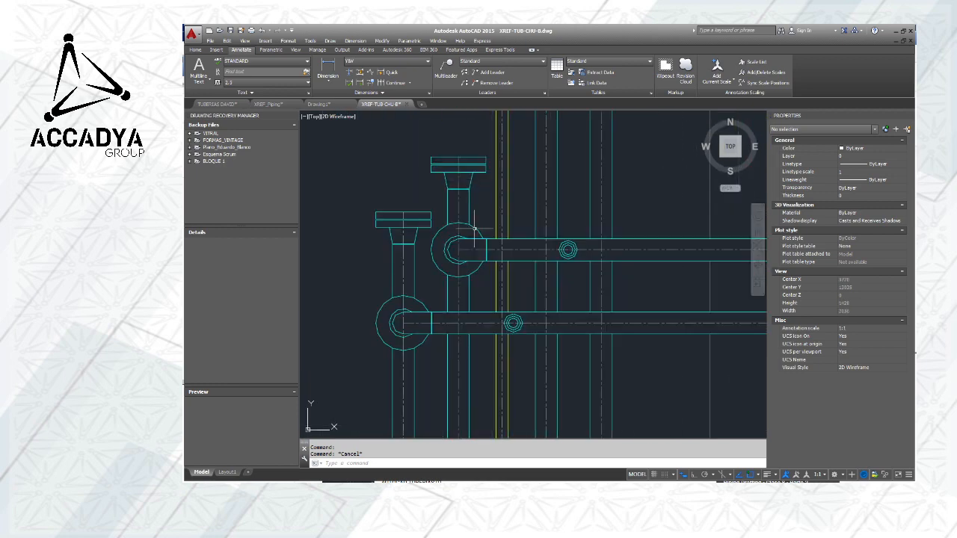
pyautogui.scroll(-10, 474, 228)
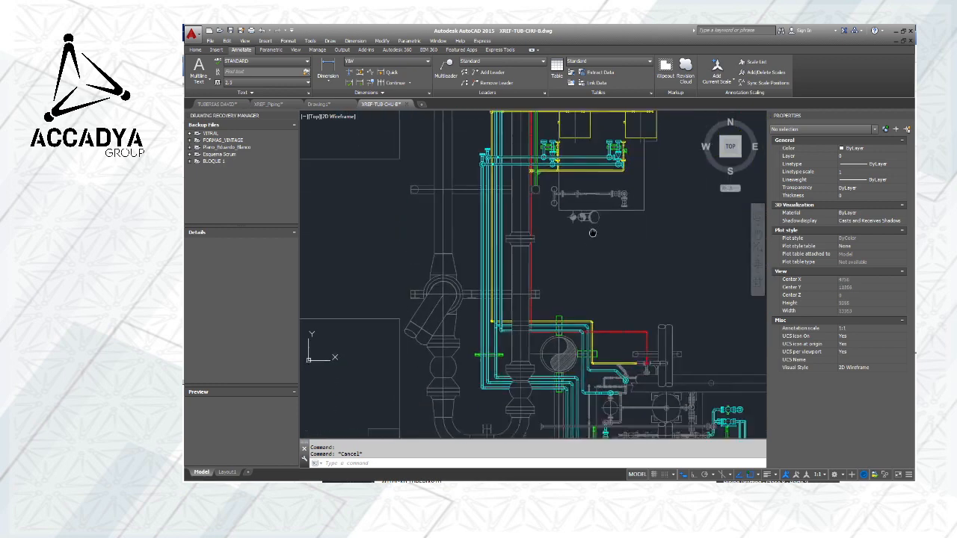
pyautogui.scroll(-3, 595, 238)
pyautogui.moveTo(598, 237); pyautogui.dragTo(483, 259, button='middle')
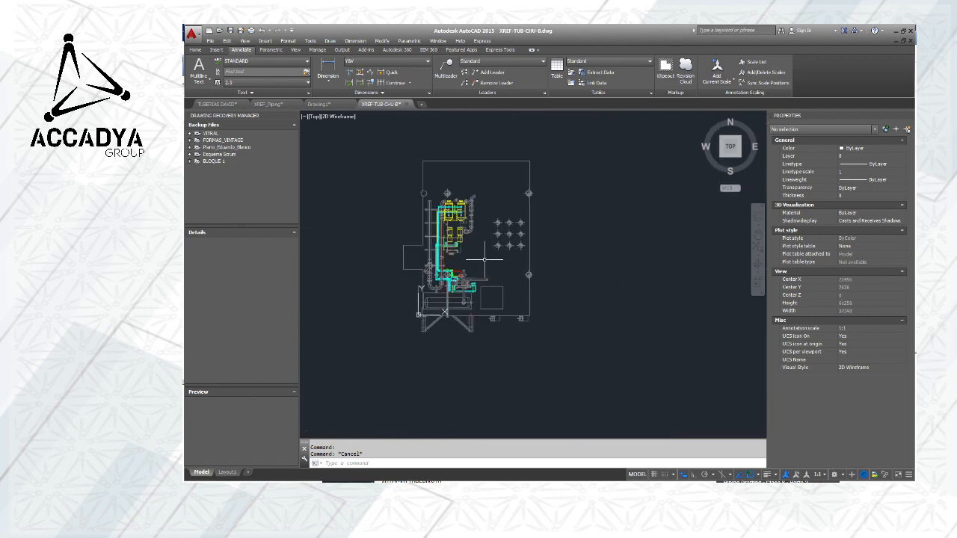
# Place a horizontal linear dimension between the top nozzle centres of the two yellow vessels, with the dimension line above them
pyautogui.scroll(1, 483, 260)
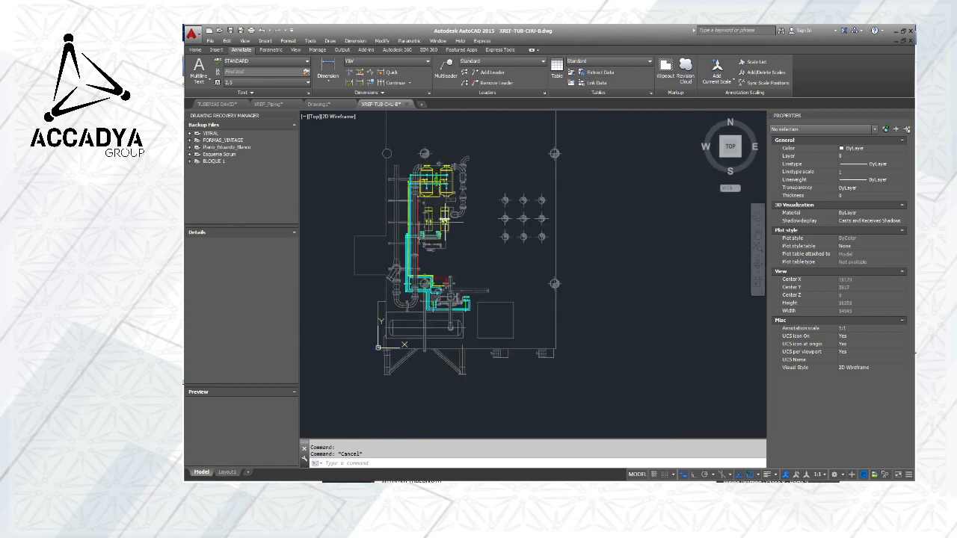
pyautogui.scroll(2, 441, 255)
pyautogui.scroll(4, 460, 200)
pyautogui.moveTo(487, 194); pyautogui.dragTo(582, 334, button='middle')
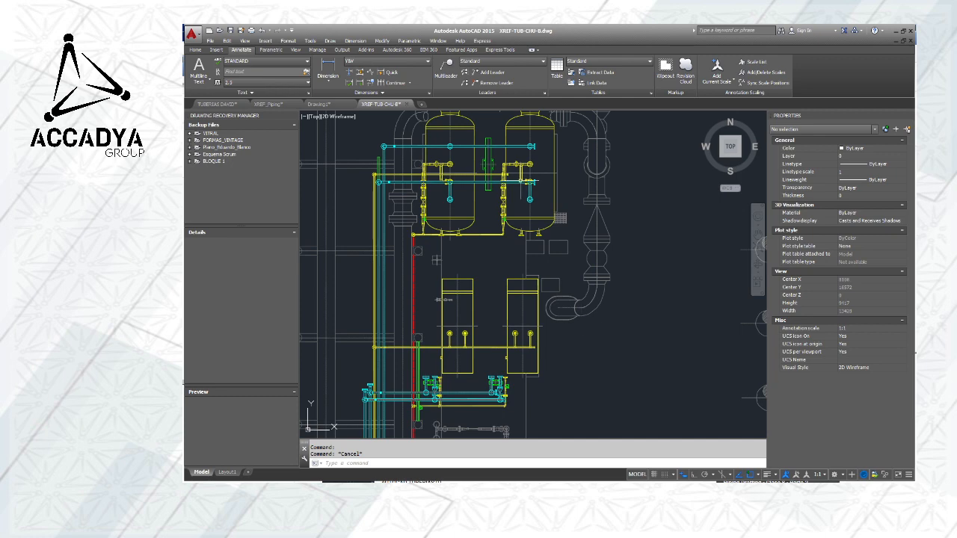
pyautogui.moveTo(521, 181); pyautogui.dragTo(560, 294, button='middle')
pyautogui.scroll(4, 478, 217)
pyautogui.moveTo(556, 215)
pyautogui.mouseDown(button='middle')
pyautogui.moveTo(526, 213)
pyautogui.moveTo(473, 243)
pyautogui.mouseUp(button='middle')
pyautogui.scroll(-4, 474, 243)
pyautogui.scroll(2, 531, 250)
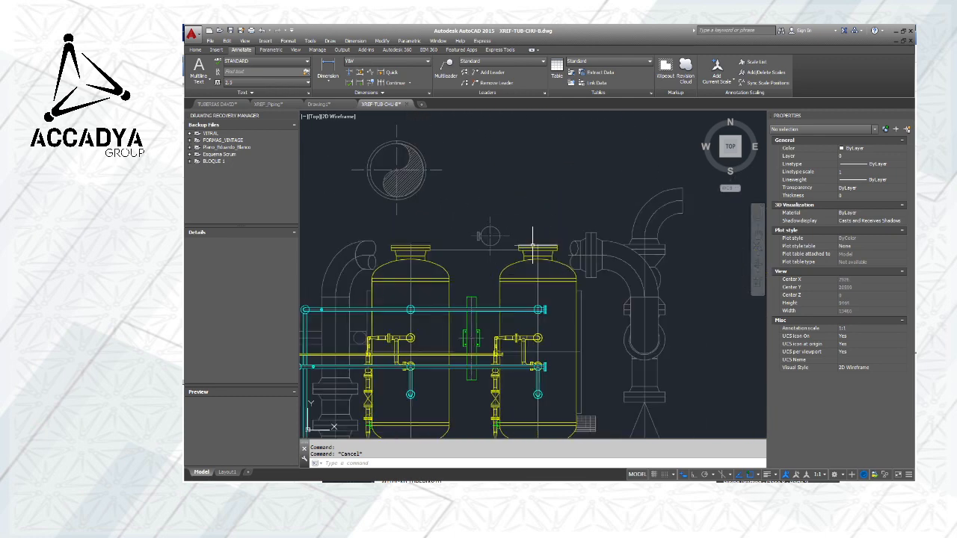
pyautogui.scroll(2, 453, 264)
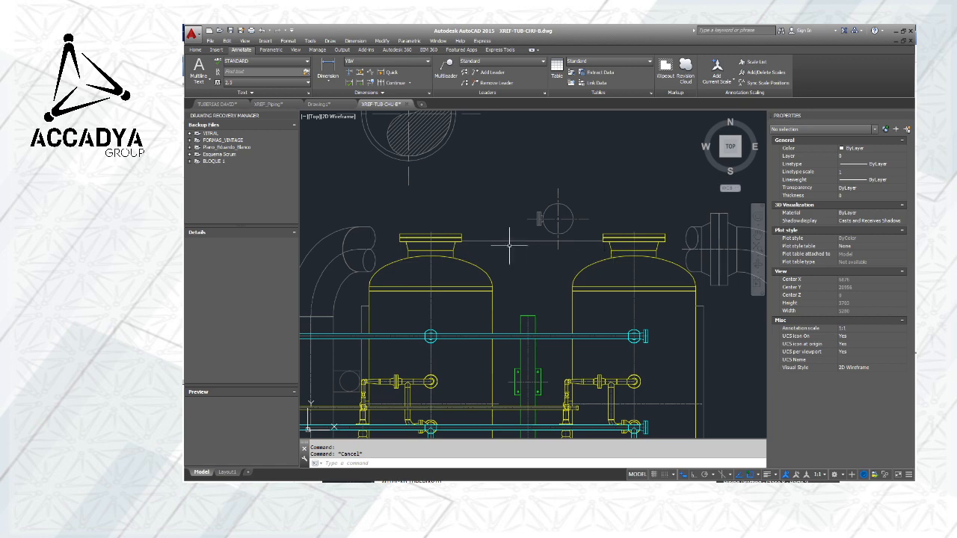
pyautogui.click(195, 49)
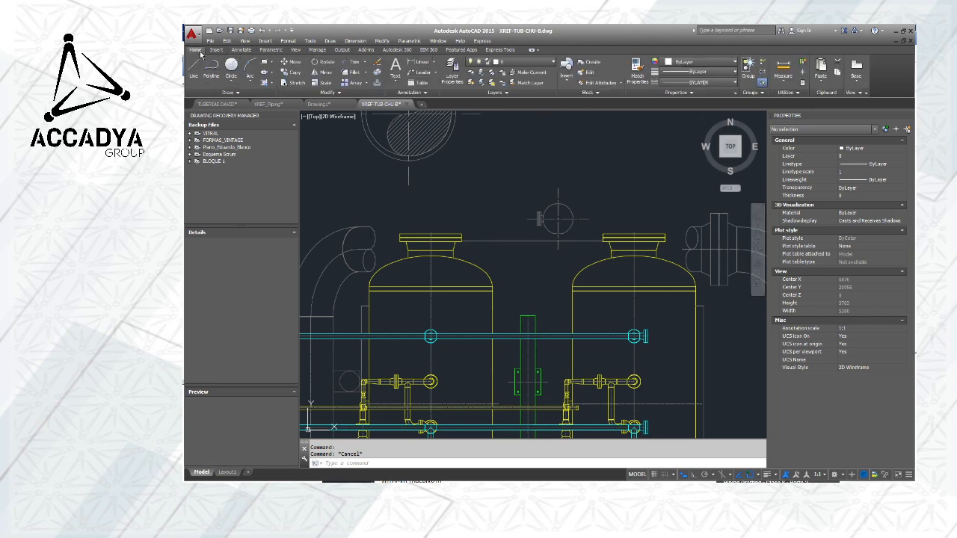
pyautogui.click(417, 61)
pyautogui.click(432, 236)
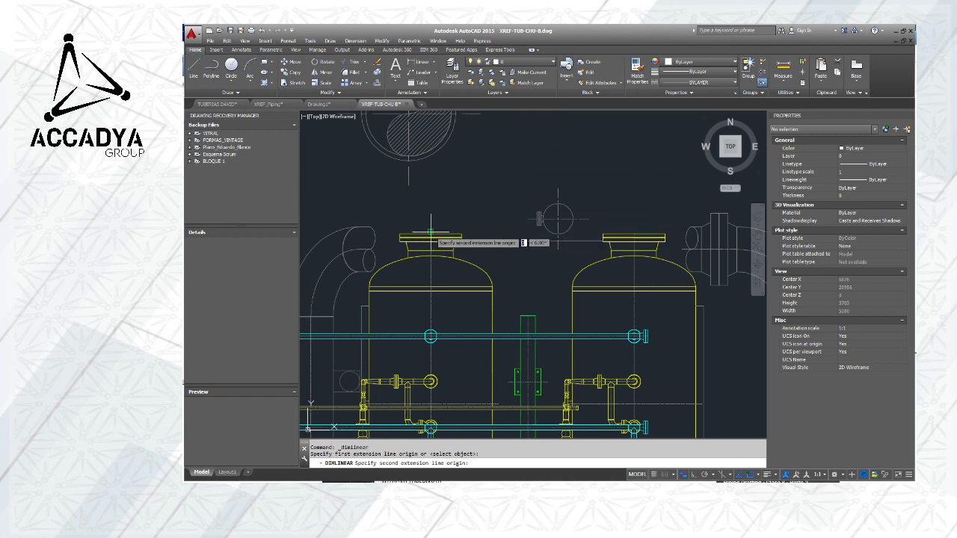
pyautogui.click(634, 236)
pyautogui.click(631, 170)
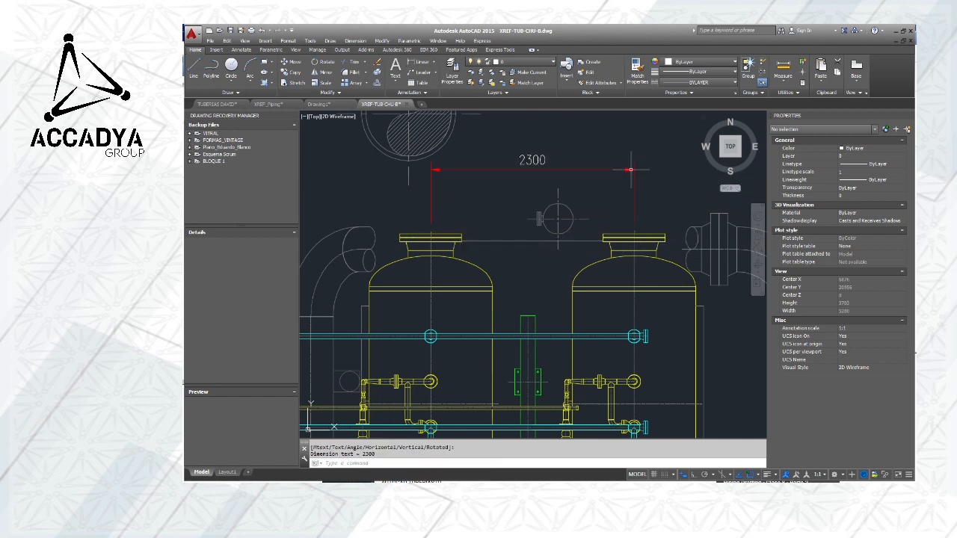
# Inspect the linear dimension above the two vessels and delete it
pyautogui.moveTo(489, 187); pyautogui.dragTo(468, 222, button='middle')
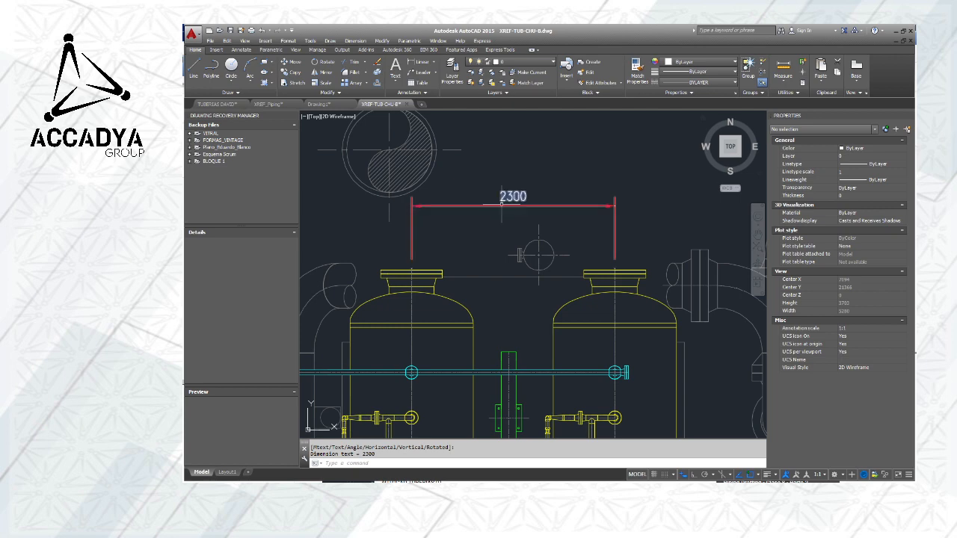
pyautogui.scroll(2, 500, 195)
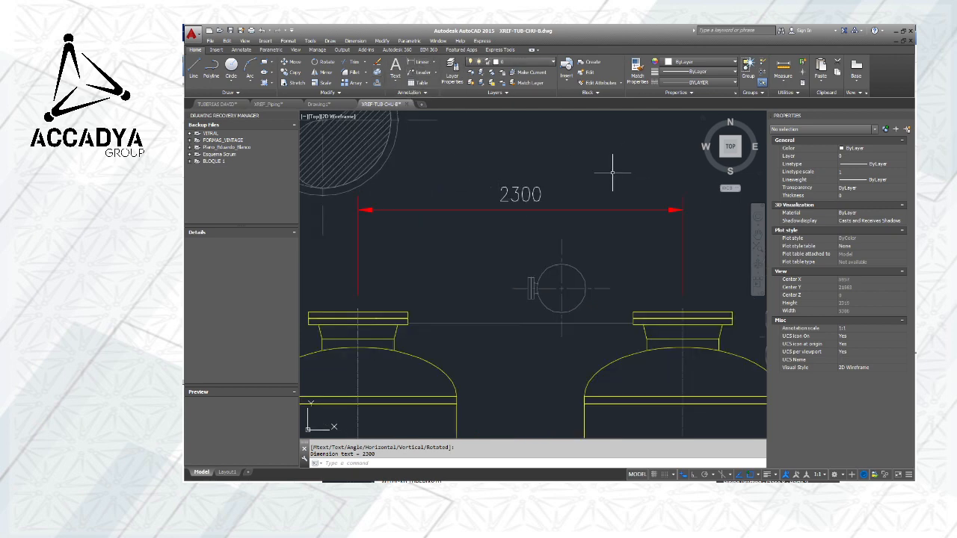
pyautogui.scroll(-2, 639, 167)
pyautogui.scroll(-2, 639, 168)
pyautogui.scroll(2, 524, 183)
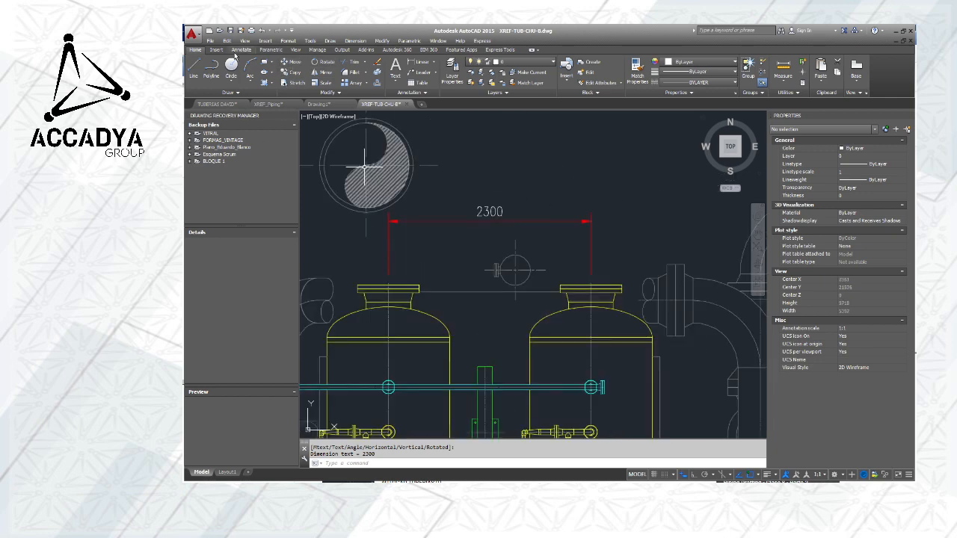
pyautogui.click(240, 49)
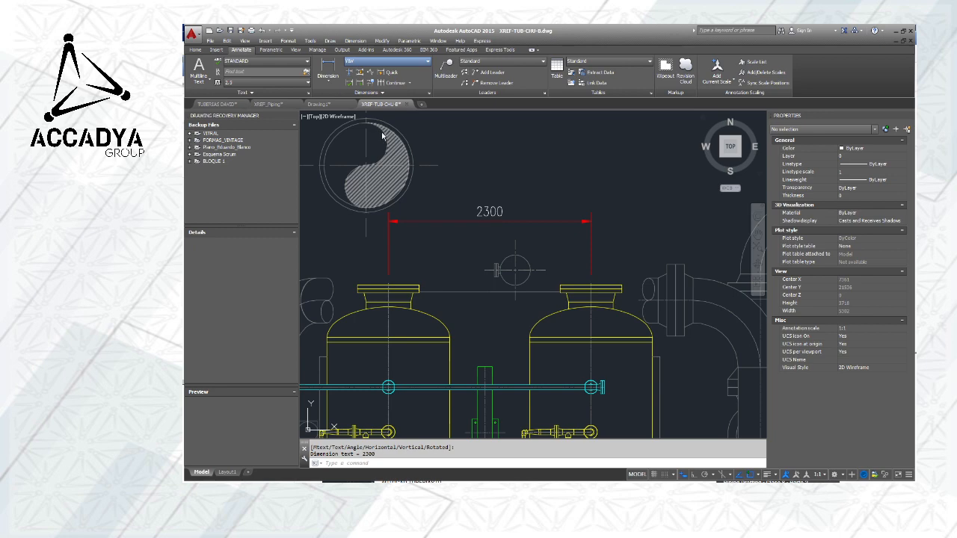
pyautogui.click(490, 216)
pyautogui.click(491, 218)
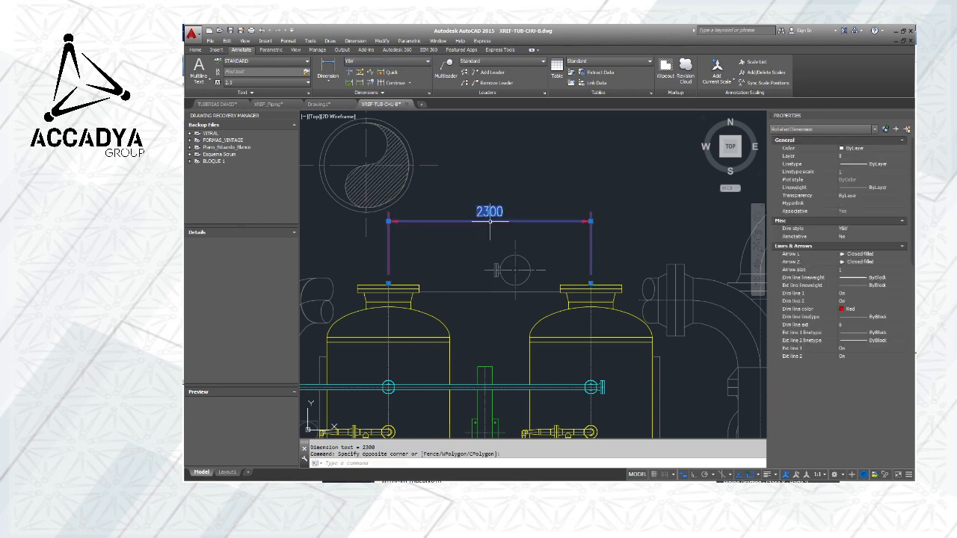
pyautogui.press('Delete')
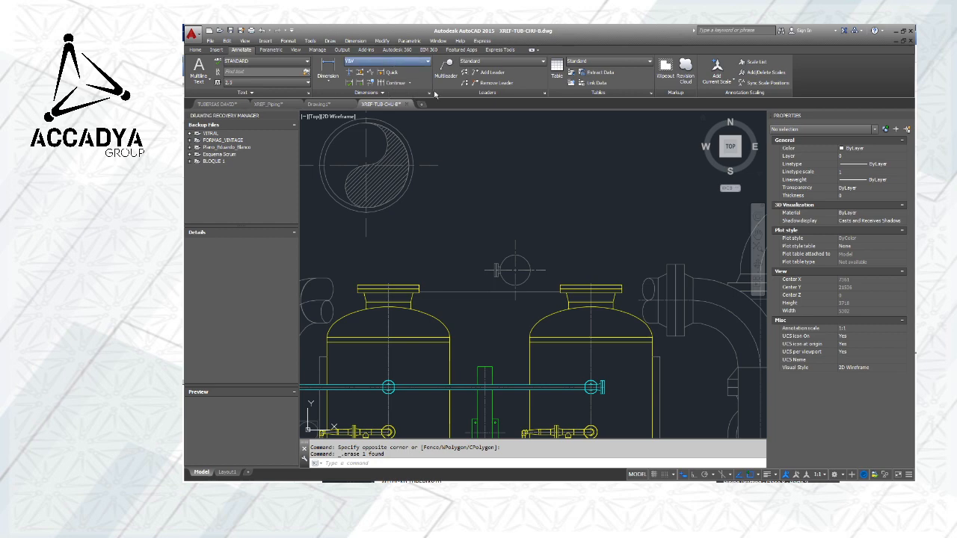
# Make ISO-25 the current dimension style and place a horizontal linear dimension above the two yellow vessels, between their top nozzle centres
pyautogui.click(384, 94)
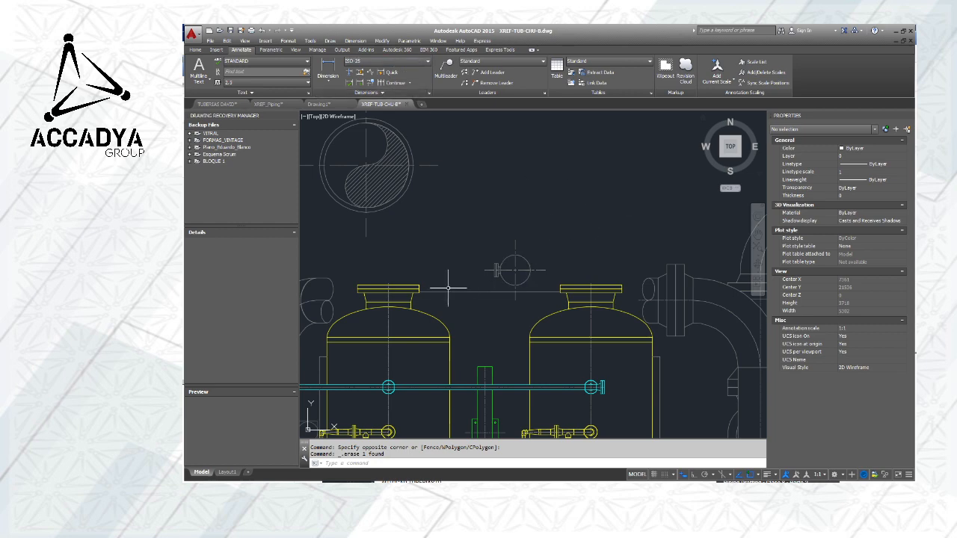
pyautogui.click(327, 69)
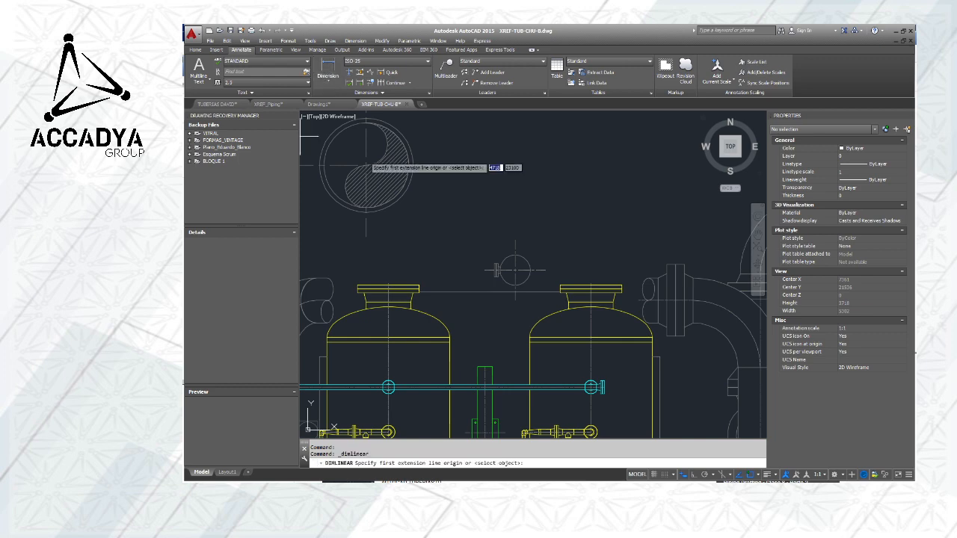
pyautogui.click(387, 283)
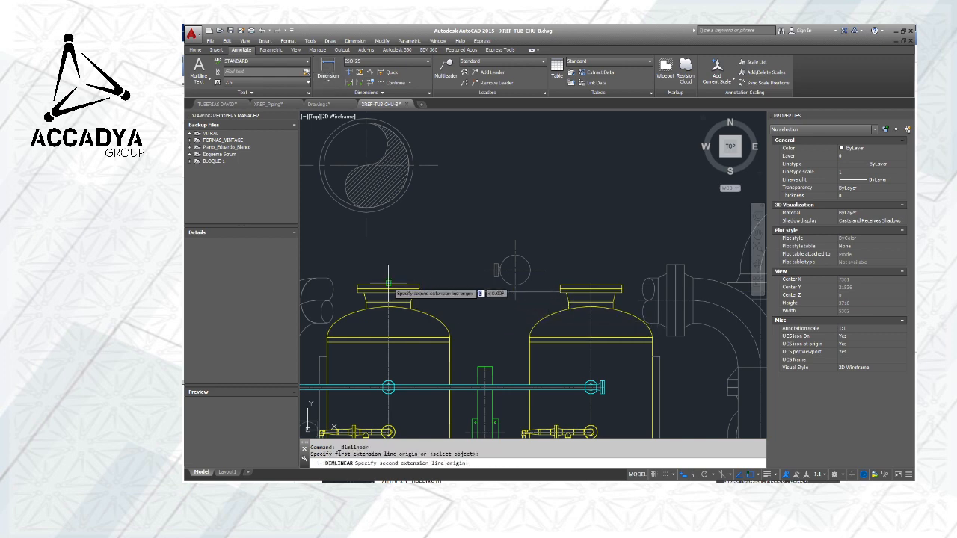
pyautogui.click(590, 284)
pyautogui.click(590, 228)
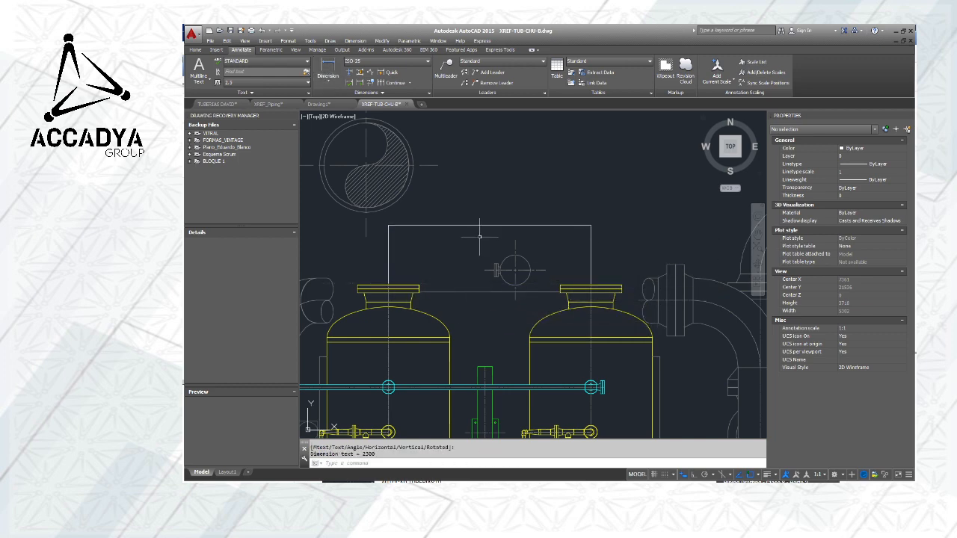
# Inspect the dimension text above the two vessels at close range and delete the dimension
pyautogui.scroll(8, 500, 211)
pyautogui.scroll(5, 551, 218)
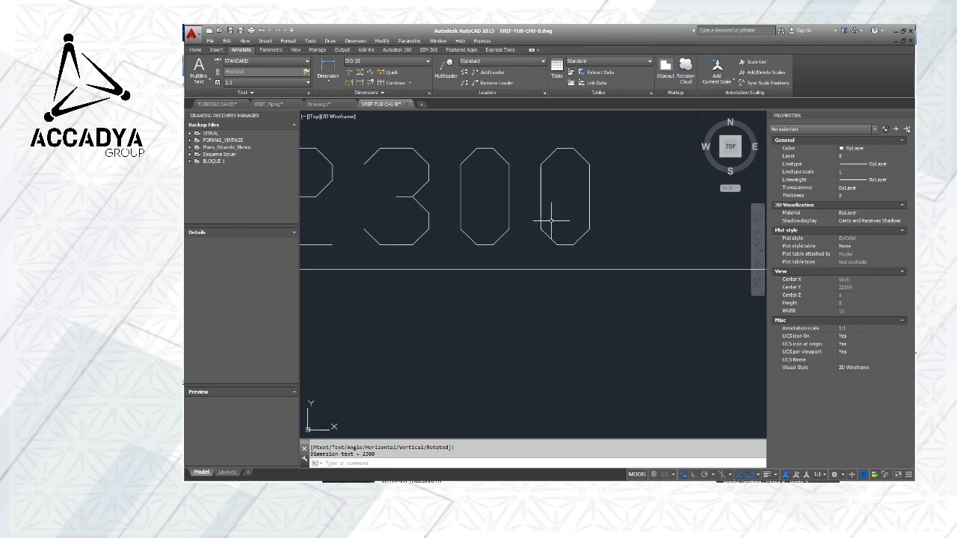
pyautogui.scroll(-9, 553, 218)
pyautogui.scroll(5, 558, 230)
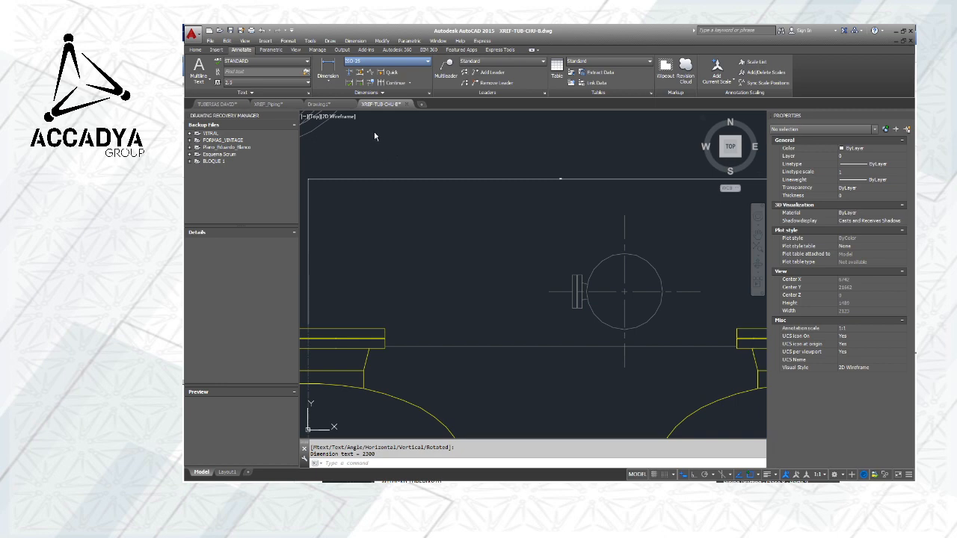
pyautogui.scroll(-4, 498, 228)
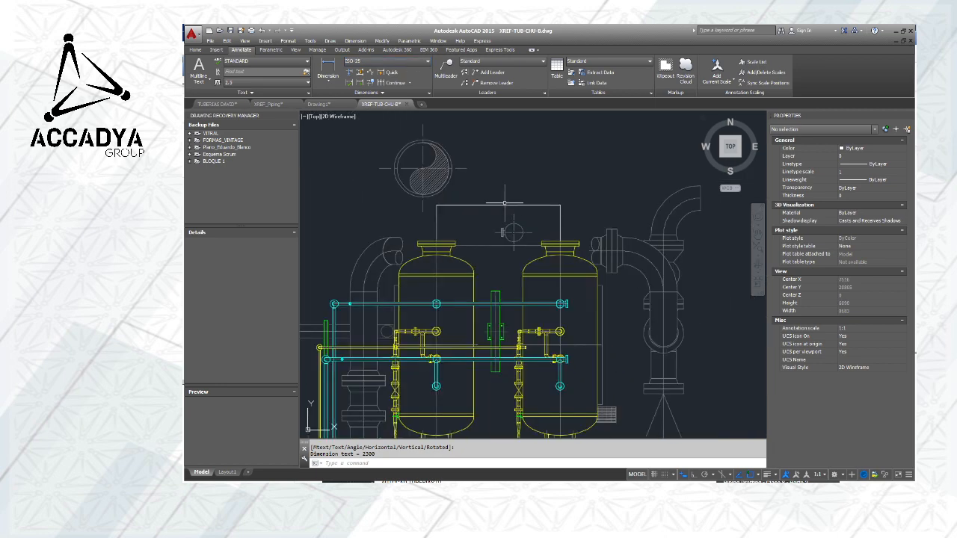
pyautogui.click(497, 206)
pyautogui.moveTo(497, 206)
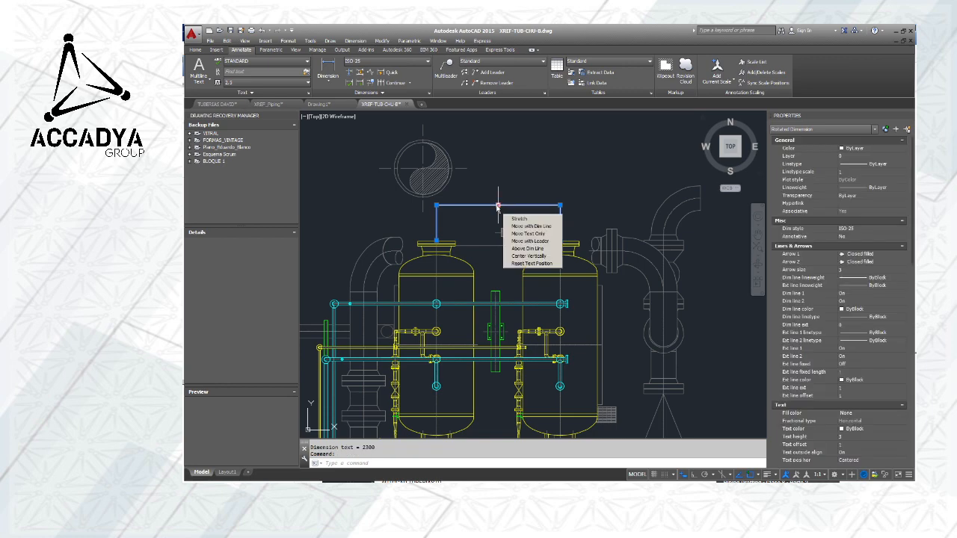
pyautogui.click(478, 213)
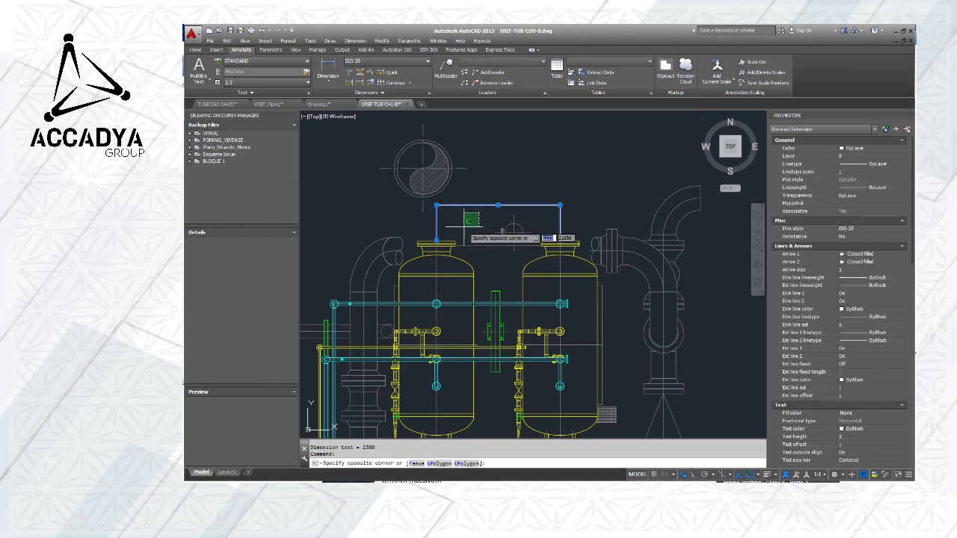
pyautogui.press('Escape')
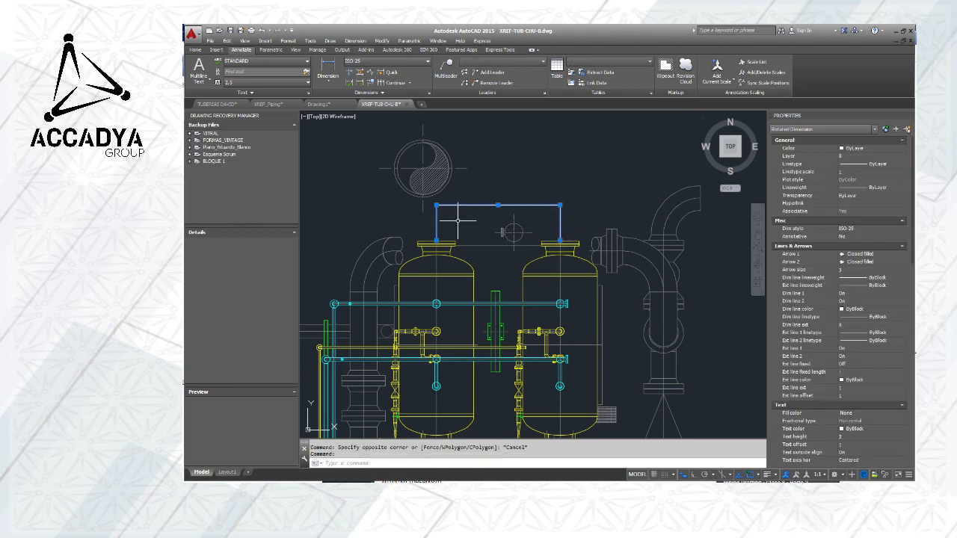
pyautogui.press('Delete')
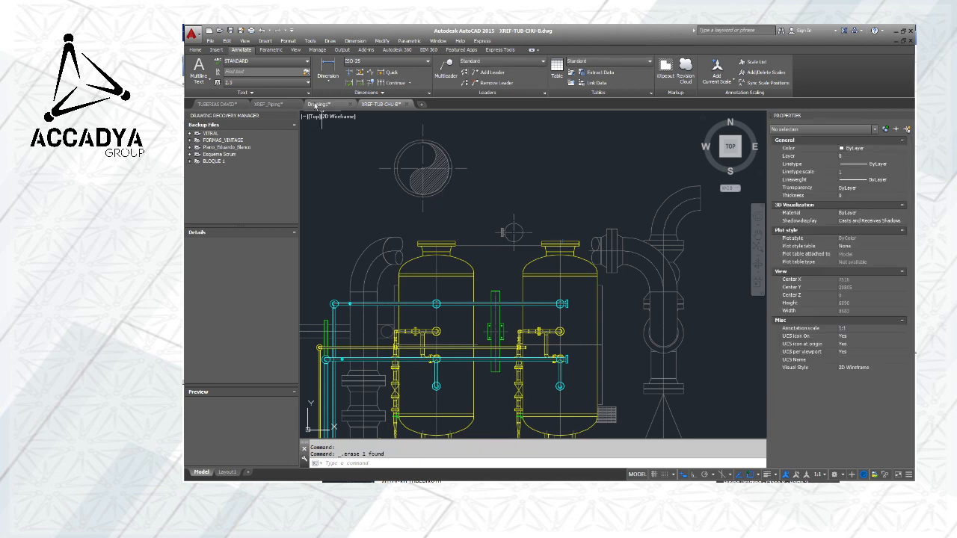
# Switch to the Drawing1 file and open its Layout1 sheet
pyautogui.click(268, 106)
pyautogui.click(318, 104)
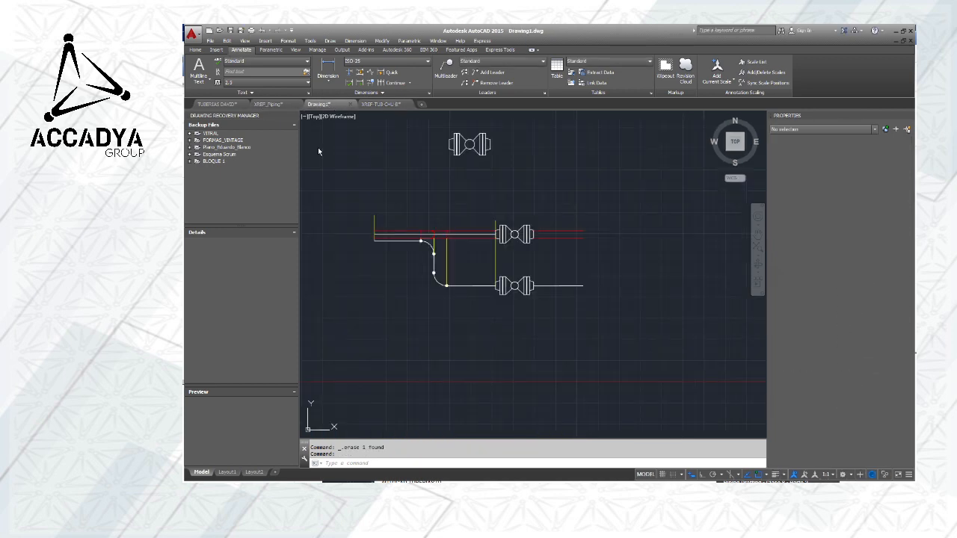
pyautogui.click(222, 472)
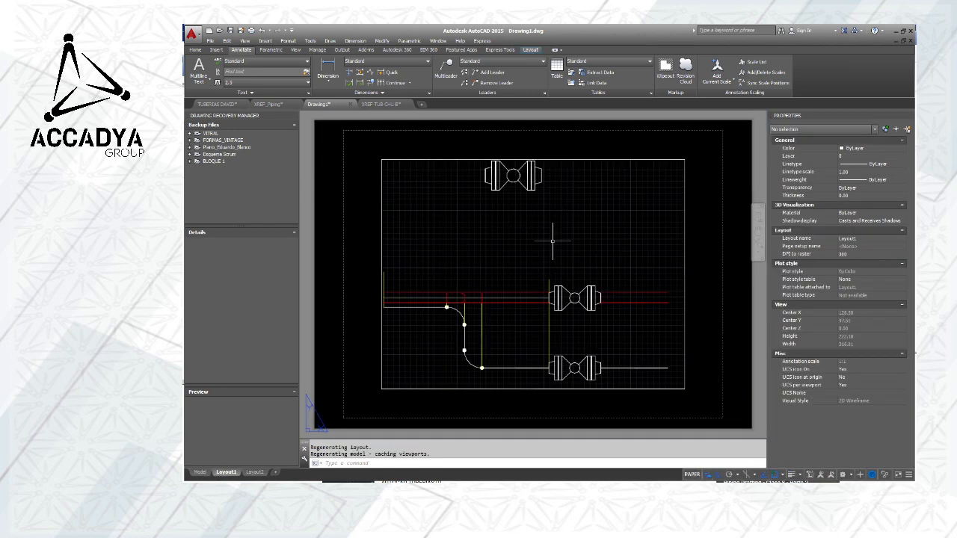
# Place a linear dimension on the layout from the top of the yellow line beside the upper valve to the elbow on the red pipe
pyautogui.moveTo(445, 299); pyautogui.dragTo(459, 252, button='middle')
pyautogui.scroll(2, 460, 249)
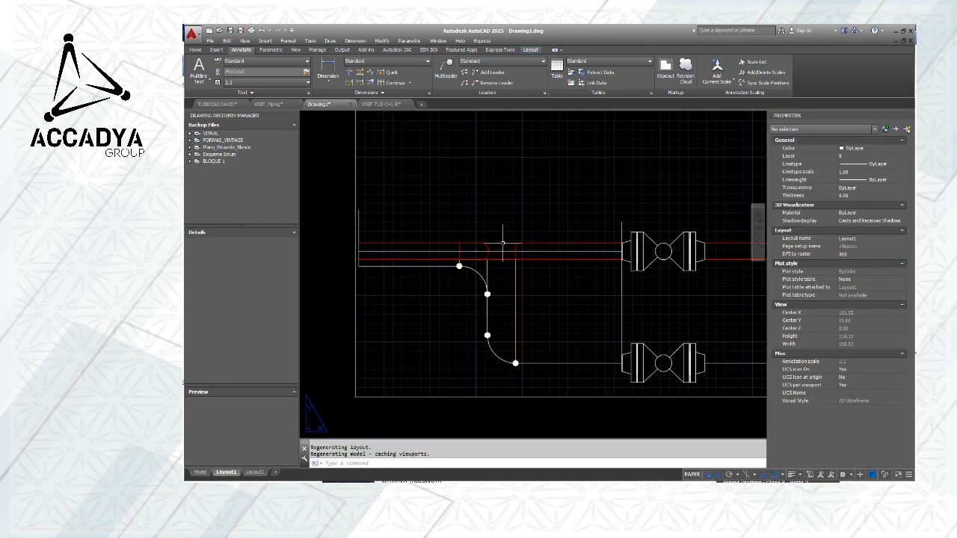
pyautogui.scroll(-2, 519, 233)
pyautogui.moveTo(523, 228); pyautogui.dragTo(569, 237, button='middle')
pyautogui.scroll(2, 465, 246)
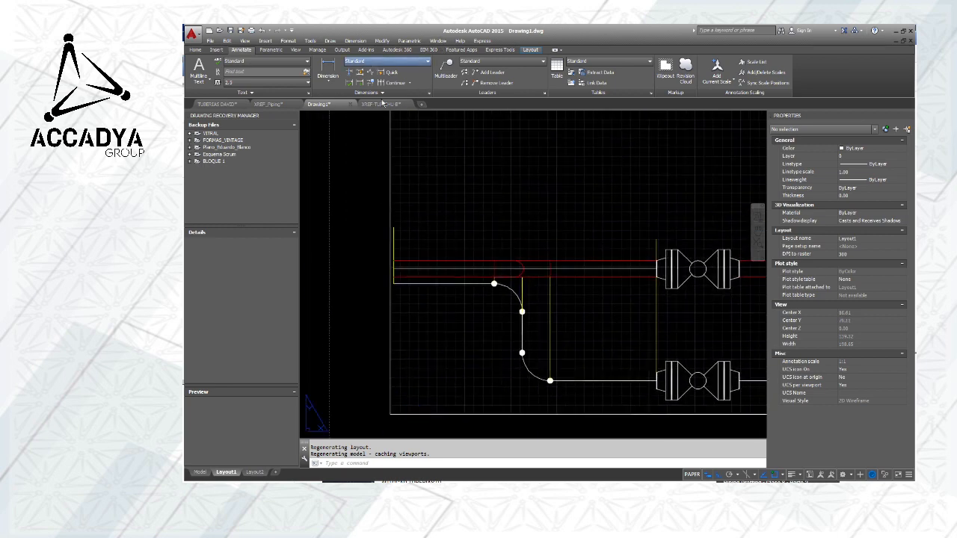
pyautogui.click(328, 73)
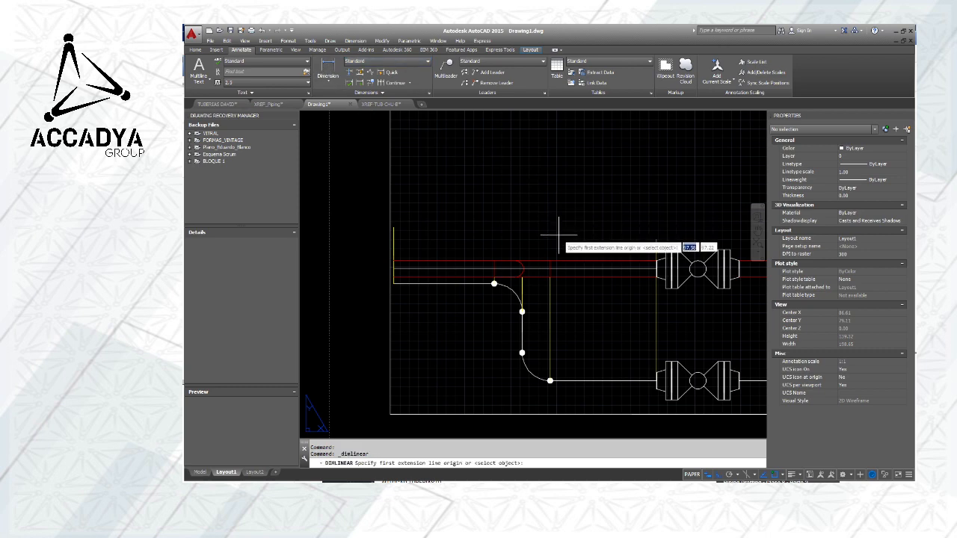
pyautogui.moveTo(573, 253); pyautogui.dragTo(469, 246, button='middle')
pyautogui.click(550, 233)
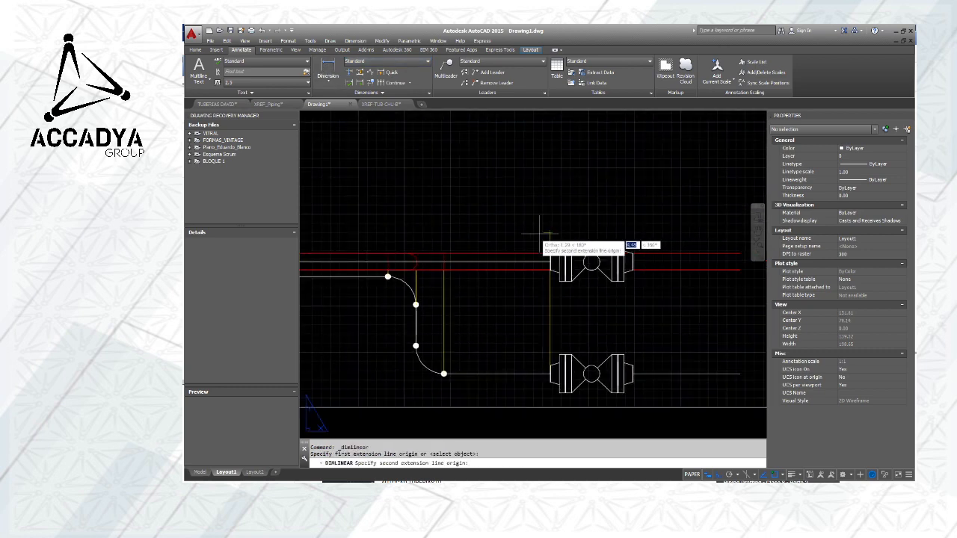
pyautogui.click(408, 262)
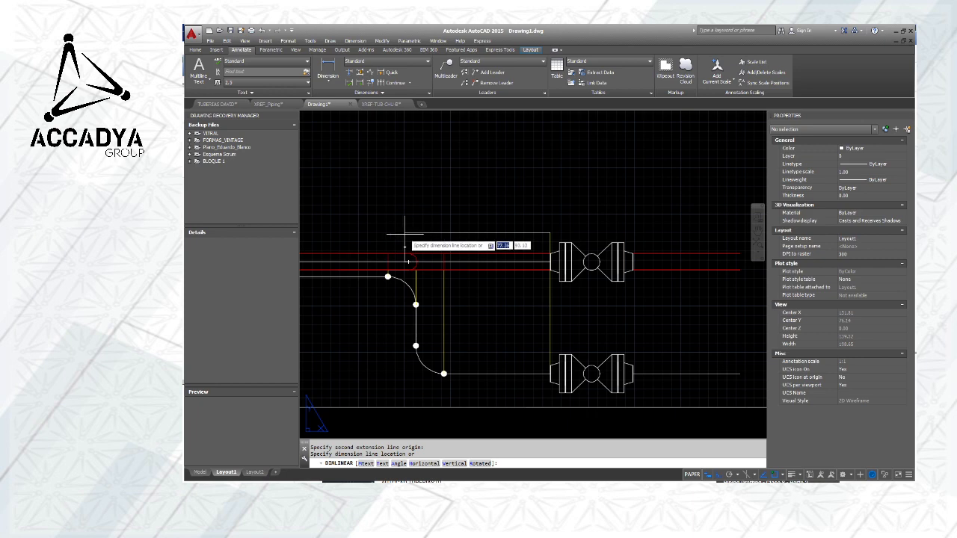
pyautogui.click(404, 238)
# Delete the vertical dimension just placed beside the elbow on the red pipe
pyautogui.scroll(6, 399, 238)
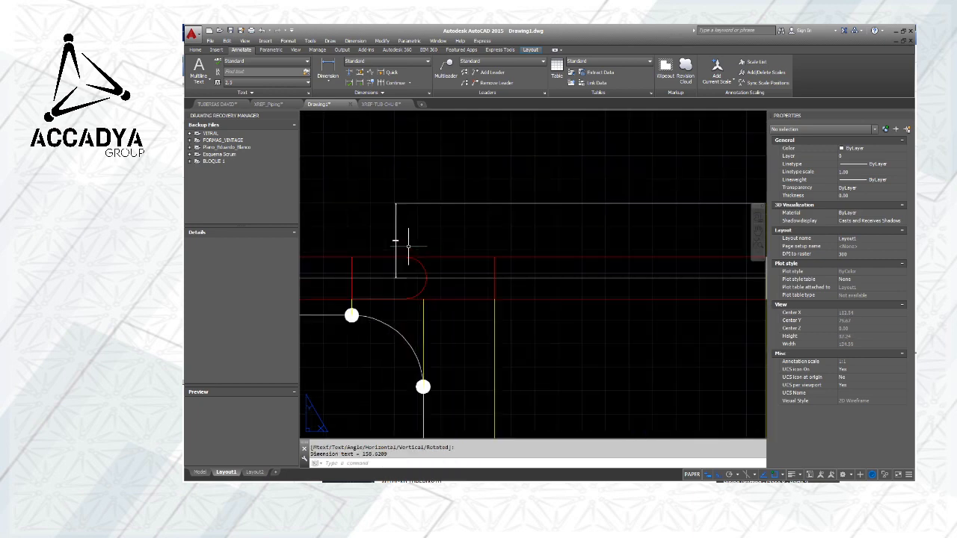
pyautogui.click(367, 228)
pyautogui.press('Delete')
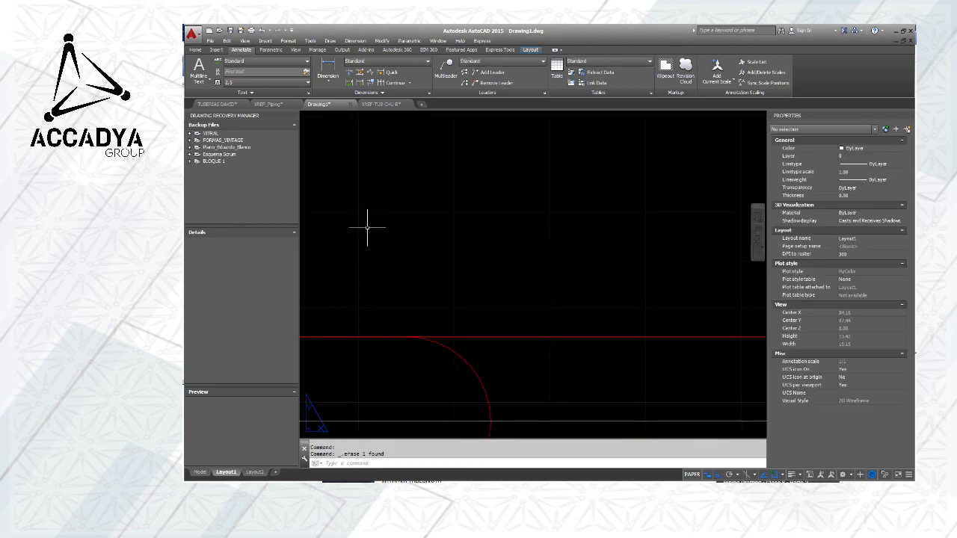
# Set the dimension style to ISO-25 and dimension the red pipe horizontally from the elbow's start to the upper valve, with the line above it
pyautogui.scroll(-5, 508, 214)
pyautogui.moveTo(508, 214); pyautogui.dragTo(489, 274, button='middle')
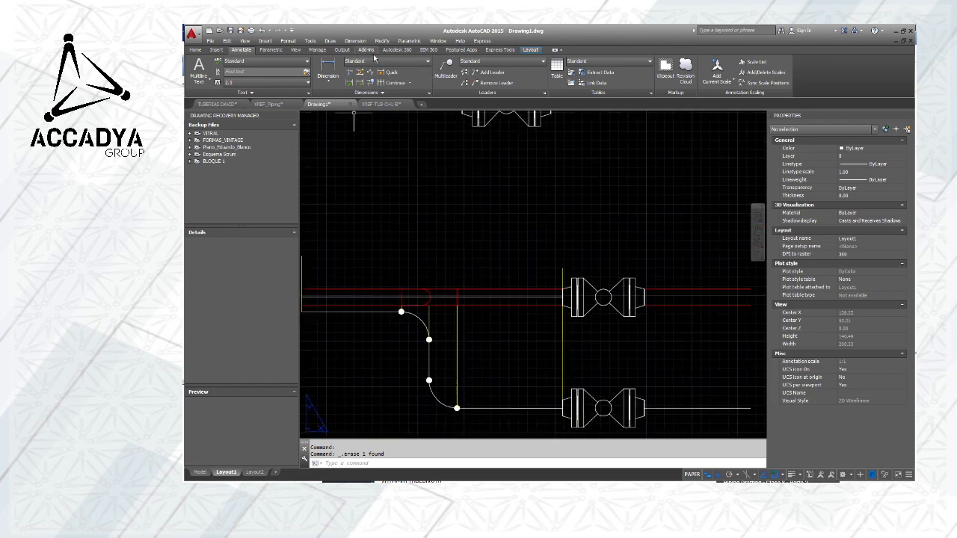
pyautogui.click(426, 94)
pyautogui.click(324, 68)
pyautogui.click(401, 289)
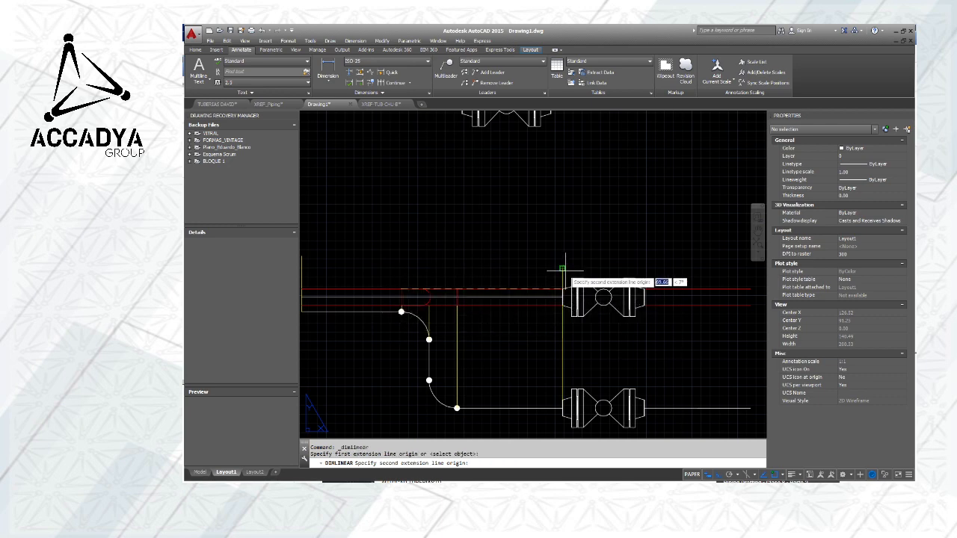
pyautogui.click(563, 267)
pyautogui.click(521, 252)
# Inspect the ISO-25 dimension above the red pipe on the layout and delete it
pyautogui.moveTo(503, 264); pyautogui.dragTo(551, 214, button='middle')
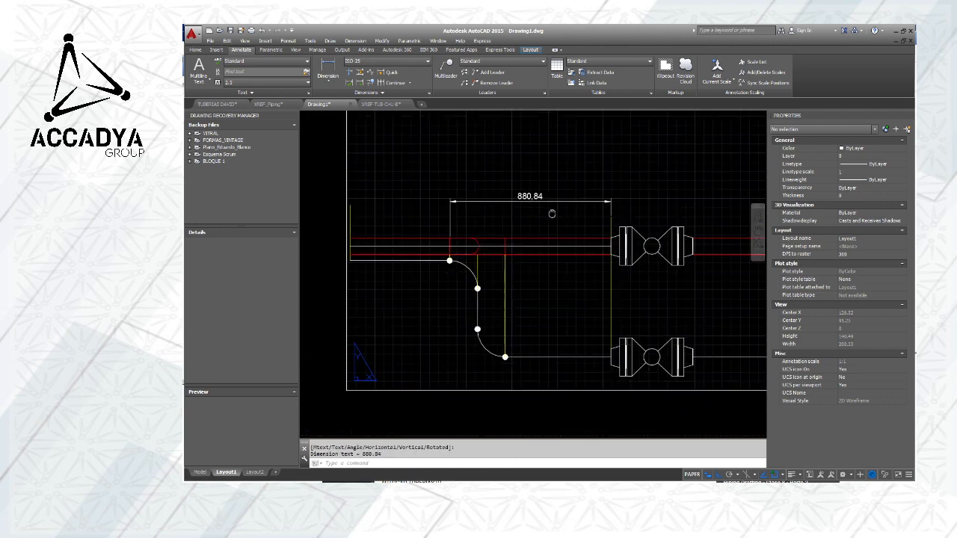
pyautogui.scroll(-2, 552, 214)
pyautogui.scroll(4, 448, 208)
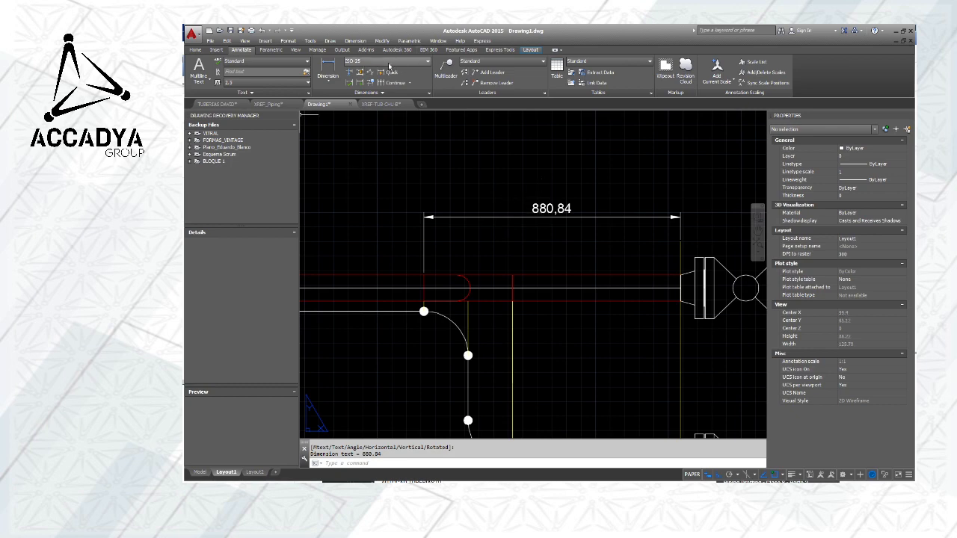
pyautogui.scroll(-4, 551, 215)
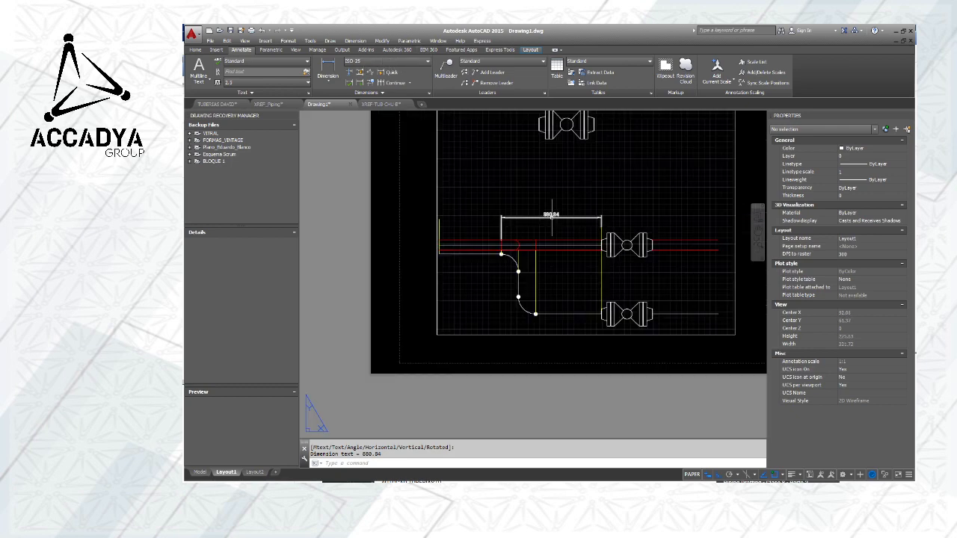
pyautogui.scroll(2, 551, 214)
pyautogui.click(551, 214)
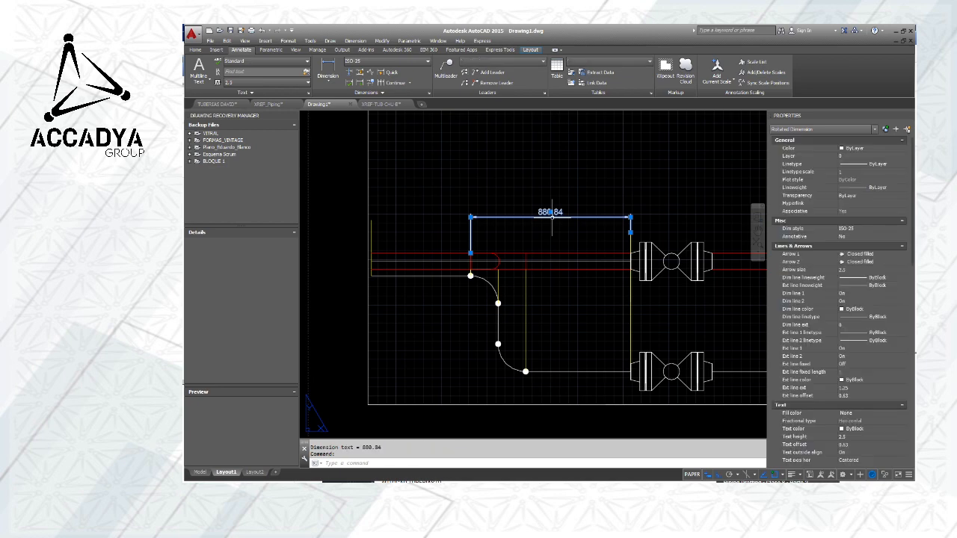
pyautogui.press('Escape')
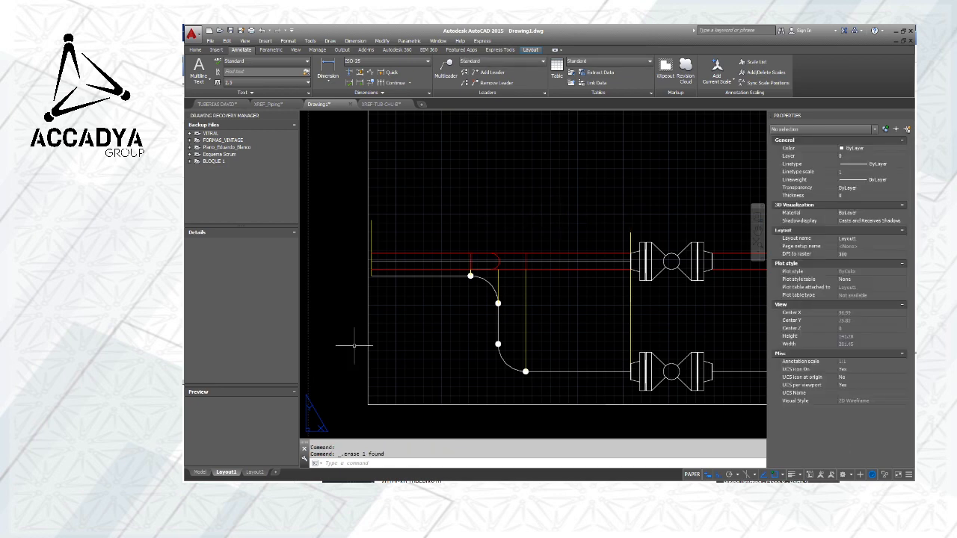
# Return Drawing1 to model space and turn off the grid display
pyautogui.click(200, 471)
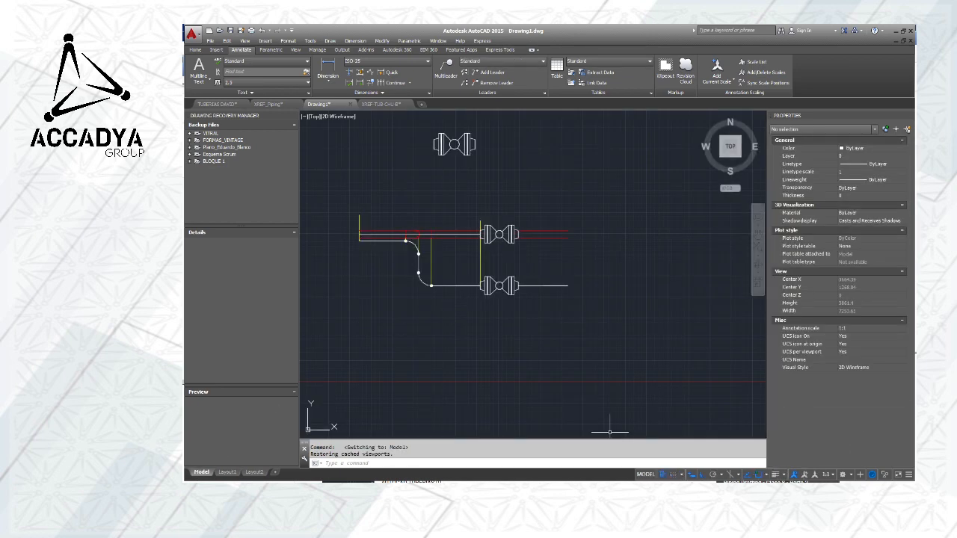
pyautogui.click(662, 473)
pyautogui.scroll(-4, 534, 295)
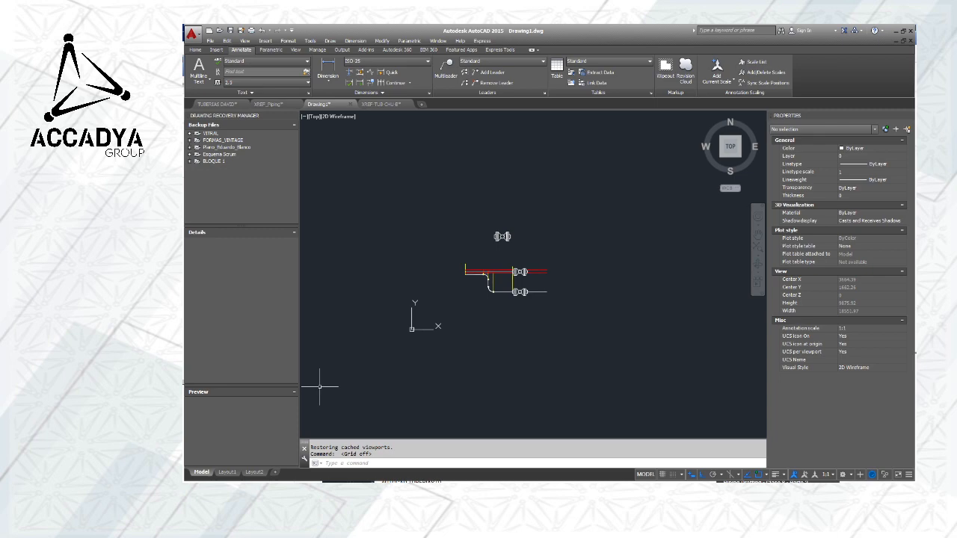
# Switch to OpenBoard and handwrite the underlined headings "Modelo" and "Layout" side by side on a new blank page
pyautogui.hotkey('alt', 'Tab')
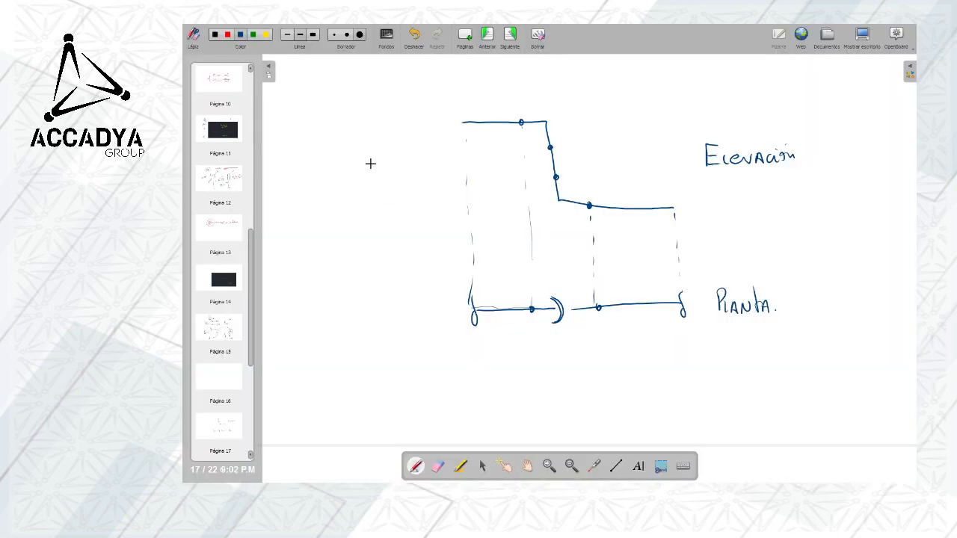
pyautogui.click(465, 38)
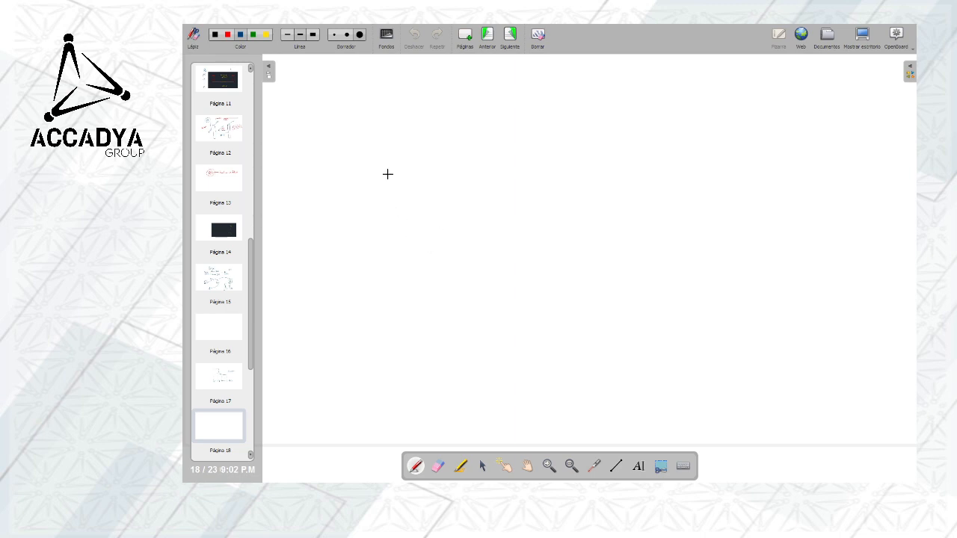
pyautogui.moveTo(394, 172)
pyautogui.mouseDown()
pyautogui.moveTo(390, 184)
pyautogui.moveTo(404, 182)
pyautogui.mouseUp()
pyautogui.moveTo(415, 171); pyautogui.dragTo(457, 173)
pyautogui.moveTo(629, 140)
pyautogui.mouseDown()
pyautogui.moveTo(630, 170)
pyautogui.moveTo(652, 172)
pyautogui.moveTo(661, 162)
pyautogui.moveTo(696, 175)
pyautogui.mouseUp()
pyautogui.moveTo(697, 135)
pyautogui.mouseDown()
pyautogui.moveTo(699, 176)
pyautogui.moveTo(709, 160)
pyautogui.mouseUp()
pyautogui.moveTo(626, 182); pyautogui.dragTo(701, 178)
pyautogui.moveTo(374, 187); pyautogui.dragTo(457, 184)
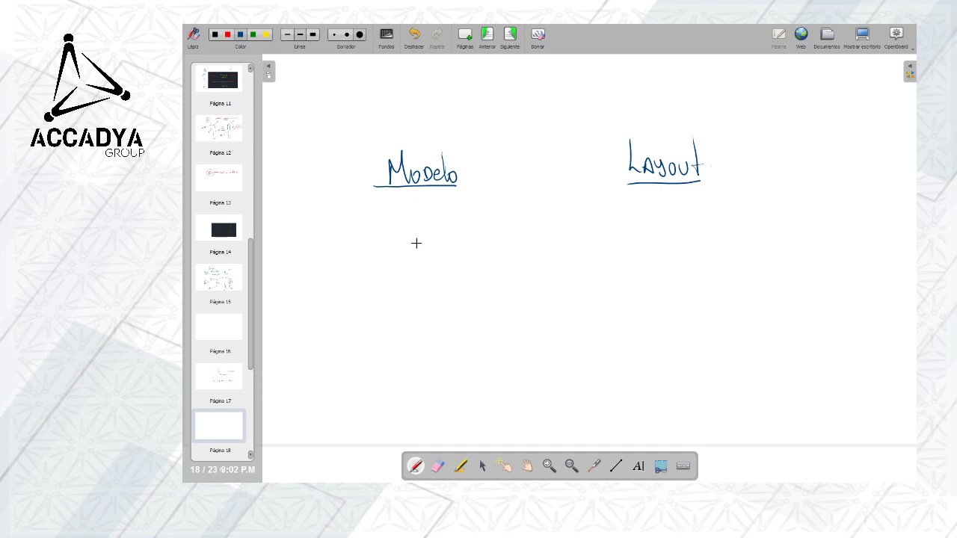
# Sketch a stepped pipe and four circles with crossed centre lines in blue under the "Modelo" heading
pyautogui.moveTo(378, 237)
pyautogui.mouseDown()
pyautogui.moveTo(391, 235)
pyautogui.moveTo(412, 265)
pyautogui.moveTo(466, 265)
pyautogui.moveTo(445, 238)
pyautogui.moveTo(447, 263)
pyautogui.moveTo(458, 247)
pyautogui.mouseUp()
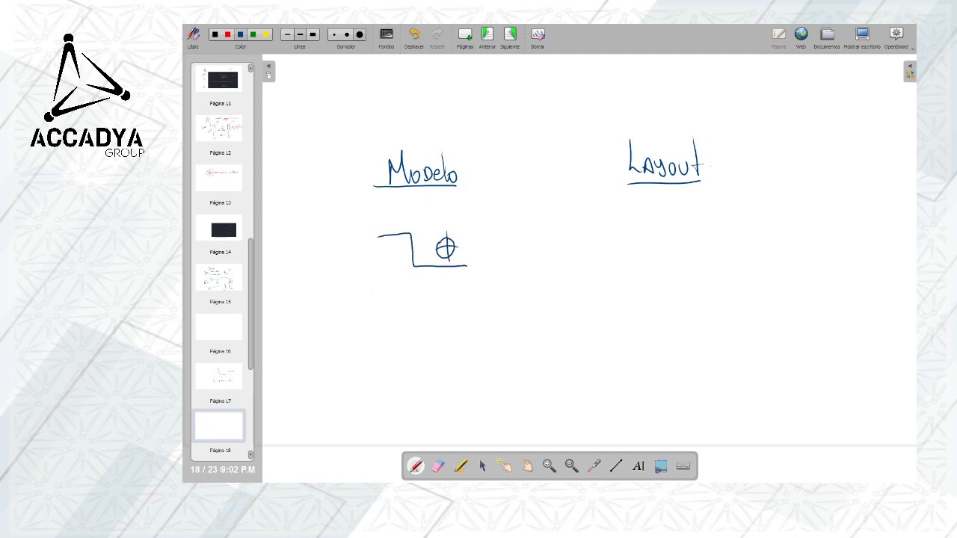
pyautogui.moveTo(378, 290); pyautogui.dragTo(379, 319)
pyautogui.moveTo(366, 300); pyautogui.dragTo(395, 299)
pyautogui.moveTo(428, 345); pyautogui.dragTo(427, 363)
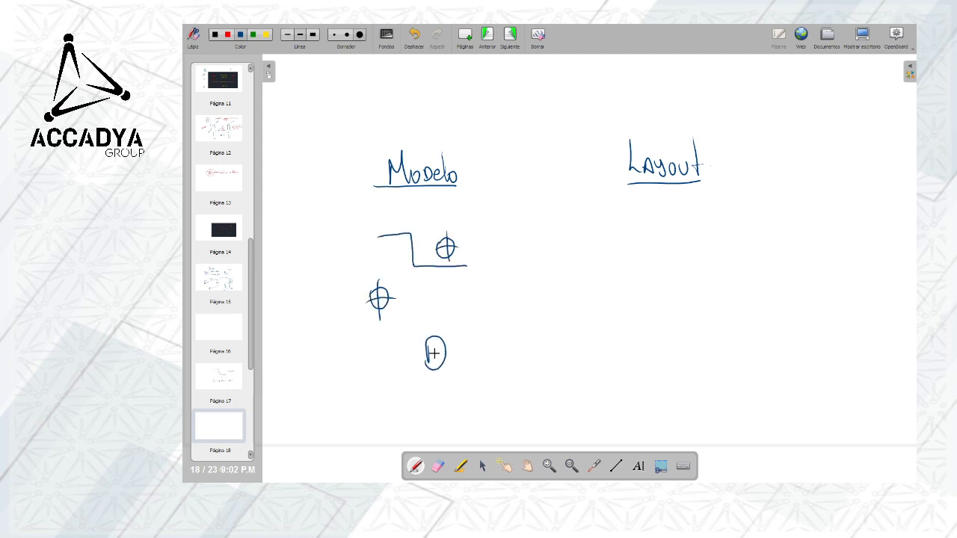
pyautogui.moveTo(431, 328); pyautogui.dragTo(438, 379)
pyautogui.moveTo(417, 355); pyautogui.dragTo(457, 352)
pyautogui.moveTo(373, 358); pyautogui.dragTo(373, 385)
pyautogui.moveTo(371, 365)
pyautogui.mouseDown()
pyautogui.moveTo(389, 364)
pyautogui.moveTo(376, 388)
pyautogui.mouseUp()
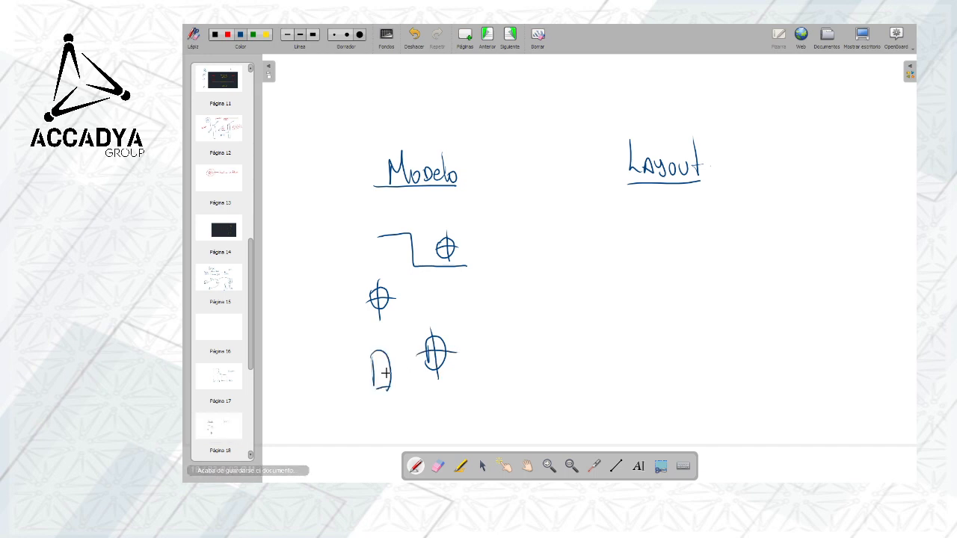
pyautogui.moveTo(379, 337)
pyautogui.mouseDown()
pyautogui.moveTo(381, 400)
pyautogui.moveTo(400, 369)
pyautogui.mouseUp()
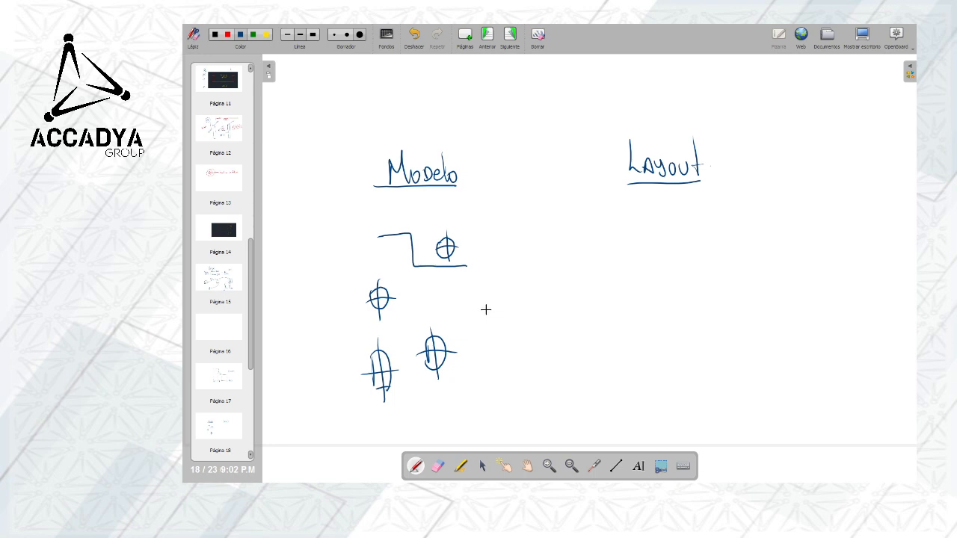
# Sketch a red sheet outline with a small two-row title block in its lower-right corner under the "Layout" heading
pyautogui.click(229, 35)
pyautogui.moveTo(631, 213); pyautogui.dragTo(633, 295)
pyautogui.moveTo(631, 213)
pyautogui.mouseDown()
pyautogui.moveTo(775, 208)
pyautogui.moveTo(778, 299)
pyautogui.mouseUp()
pyautogui.moveTo(637, 293); pyautogui.dragTo(778, 302)
pyautogui.moveTo(722, 281)
pyautogui.mouseDown()
pyautogui.moveTo(776, 280)
pyautogui.moveTo(719, 292)
pyautogui.moveTo(776, 290)
pyautogui.mouseUp()
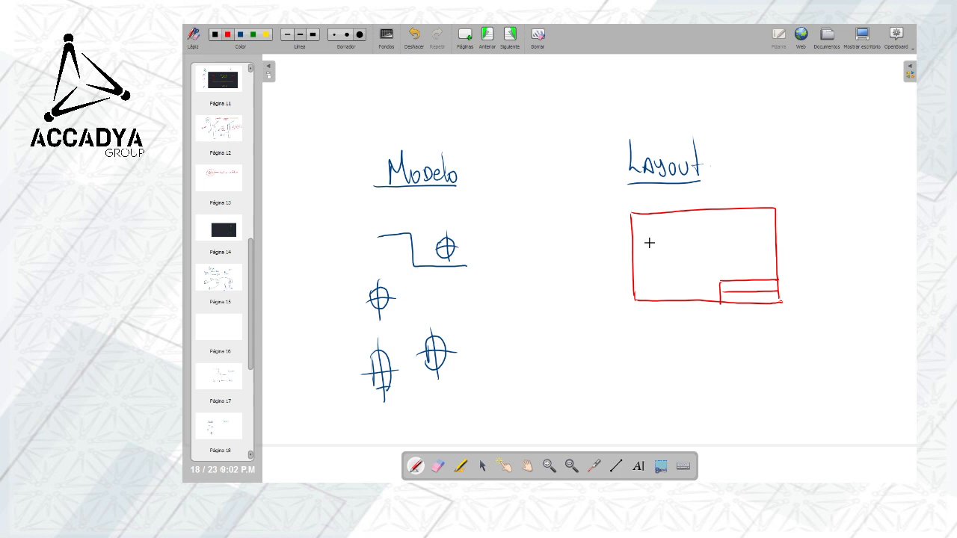
# Sketch a rectangle inside the sheet, label it "Viewport" with an arrow and "ESCALADA", and write "A4 297 x 210 mm" below
pyautogui.moveTo(641, 226); pyautogui.dragTo(640, 232)
pyautogui.moveTo(654, 227)
pyautogui.mouseDown()
pyautogui.moveTo(719, 225)
pyautogui.moveTo(727, 276)
pyautogui.mouseUp()
pyautogui.moveTo(735, 241)
pyautogui.mouseDown()
pyautogui.moveTo(798, 199)
pyautogui.moveTo(738, 243)
pyautogui.mouseUp()
pyautogui.moveTo(803, 192)
pyautogui.mouseDown()
pyautogui.moveTo(844, 203)
pyautogui.moveTo(858, 193)
pyautogui.mouseUp()
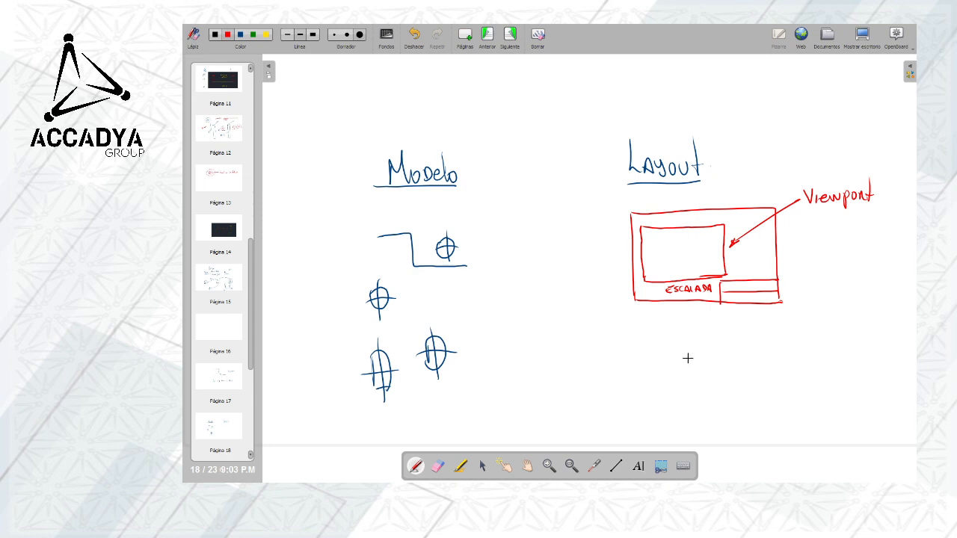
pyautogui.moveTo(686, 363)
pyautogui.mouseDown()
pyautogui.moveTo(690, 346)
pyautogui.moveTo(702, 365)
pyautogui.moveTo(794, 364)
pyautogui.moveTo(813, 349)
pyautogui.moveTo(848, 357)
pyautogui.mouseUp()
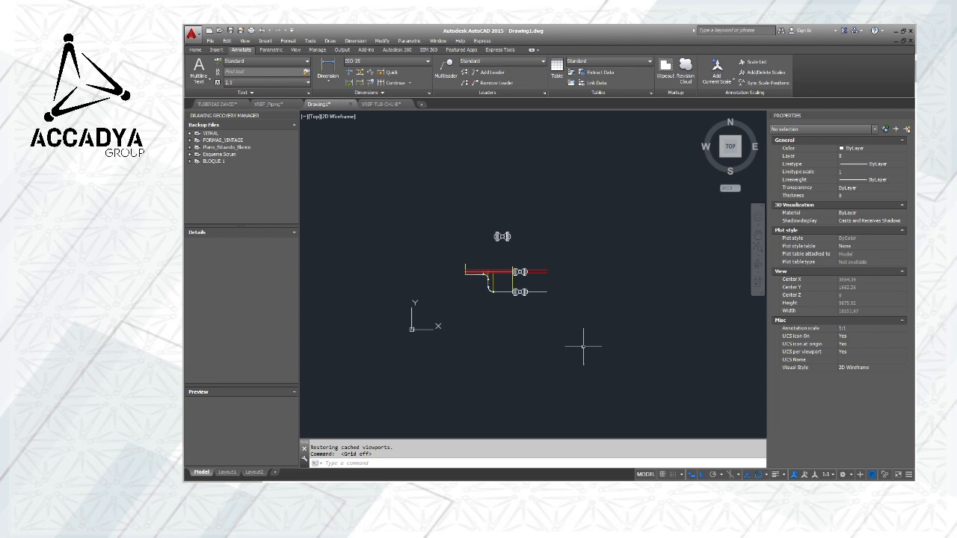
# Switch to AutoCAD and compare the piping drawing in model space with the sheet and viewport on Layout1
pyautogui.moveTo(581, 346); pyautogui.dragTo(473, 344, button='middle')
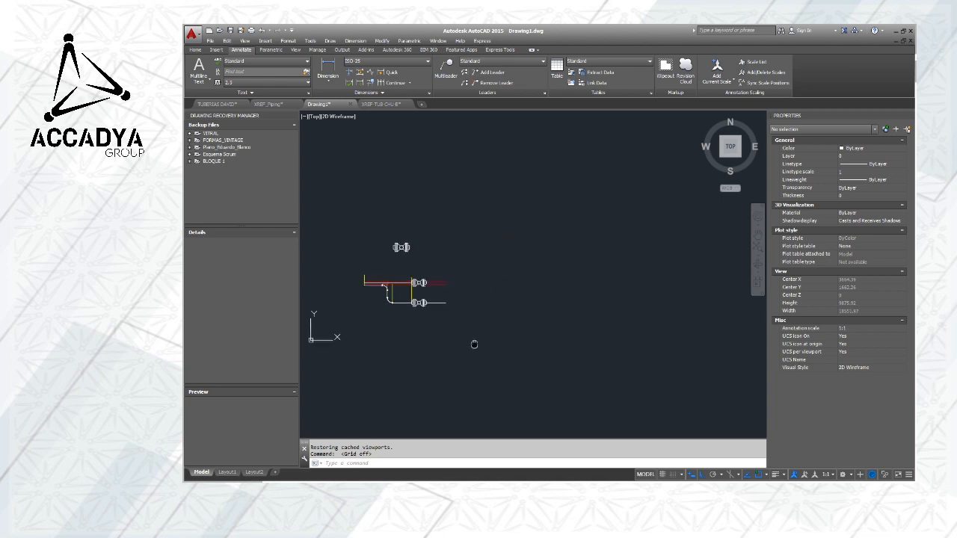
pyautogui.scroll(5, 395, 277)
pyautogui.scroll(-3, 395, 277)
pyautogui.moveTo(431, 277); pyautogui.dragTo(475, 266, button='middle')
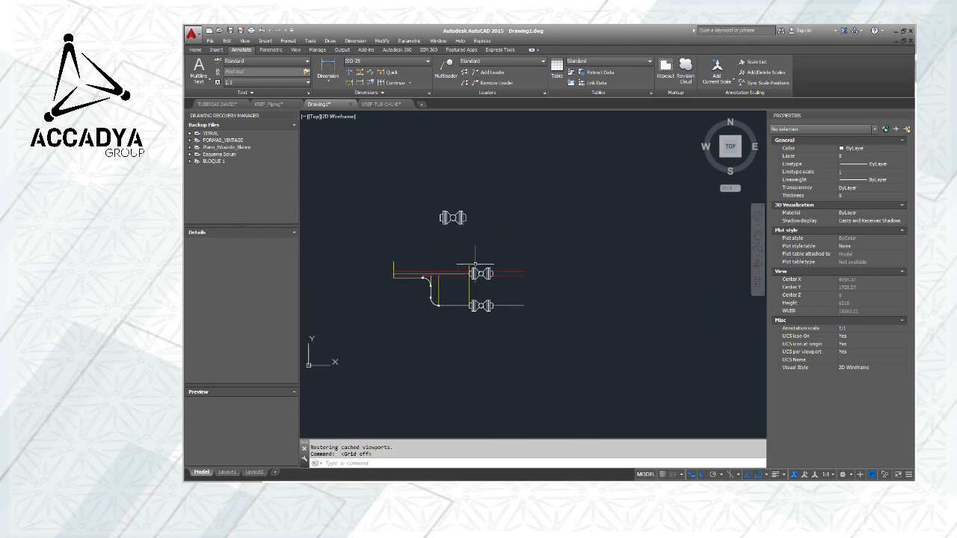
pyautogui.scroll(2, 474, 264)
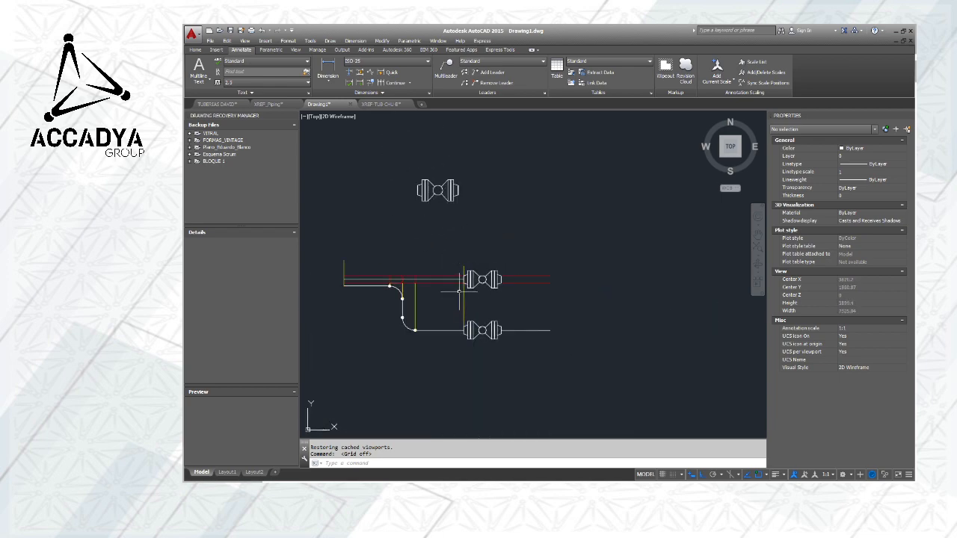
pyautogui.click(227, 472)
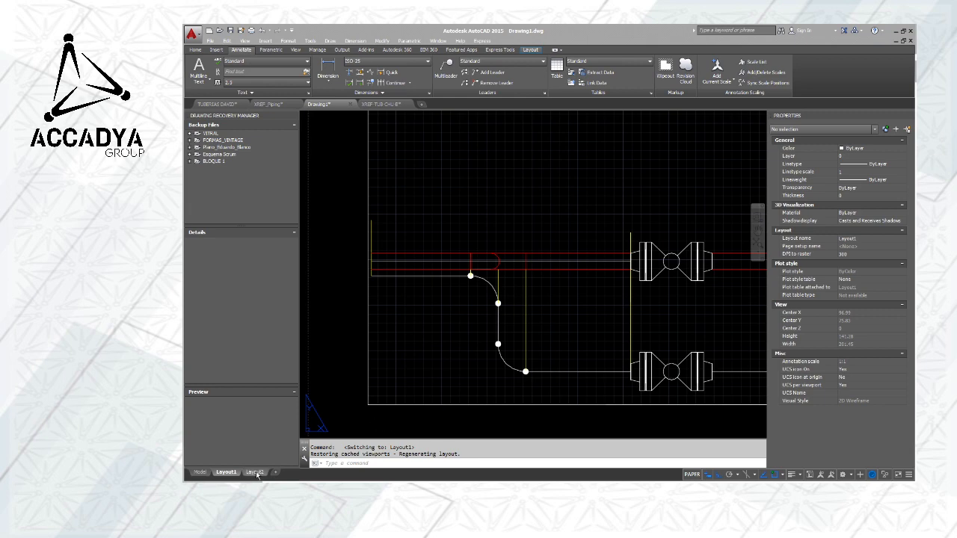
pyautogui.scroll(-2, 532, 259)
pyautogui.scroll(-2, 532, 259)
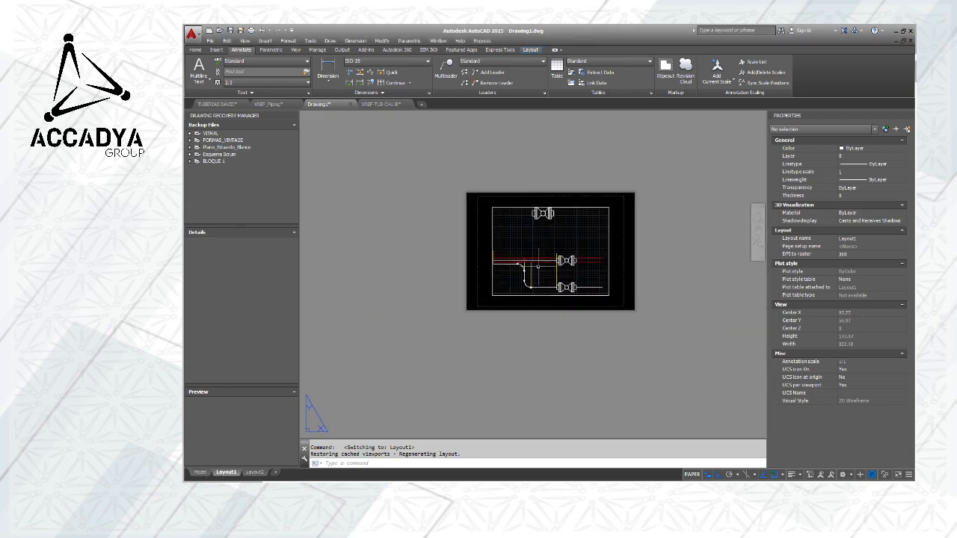
pyautogui.scroll(2, 516, 284)
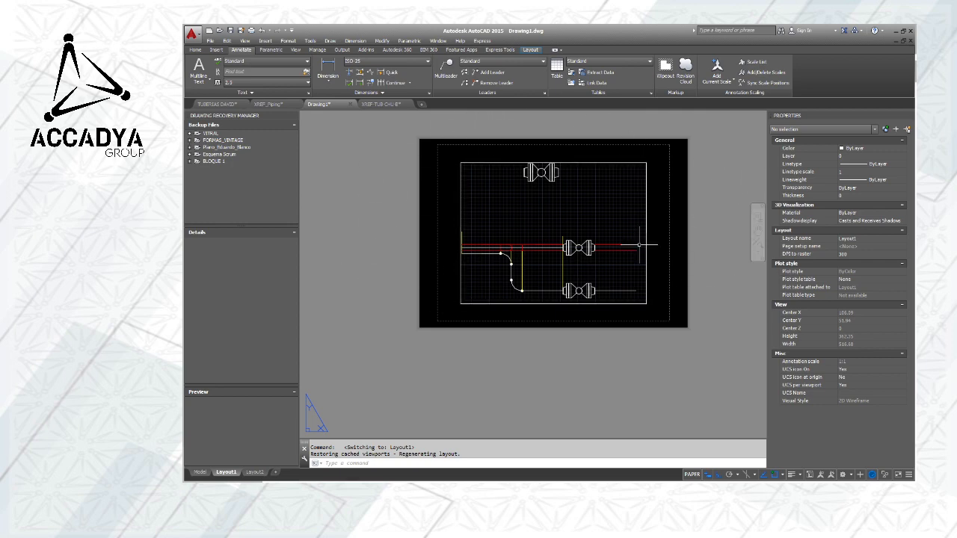
pyautogui.click(200, 472)
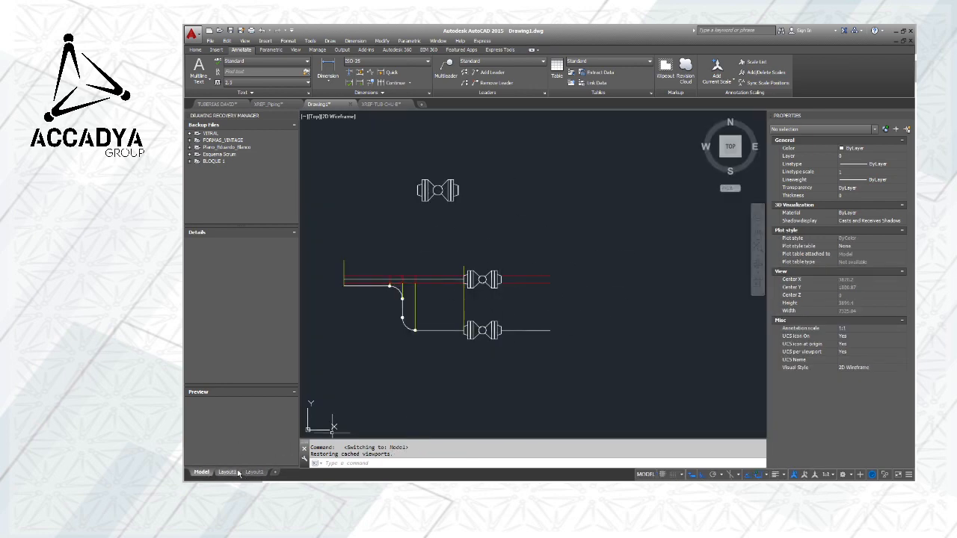
pyautogui.click(227, 471)
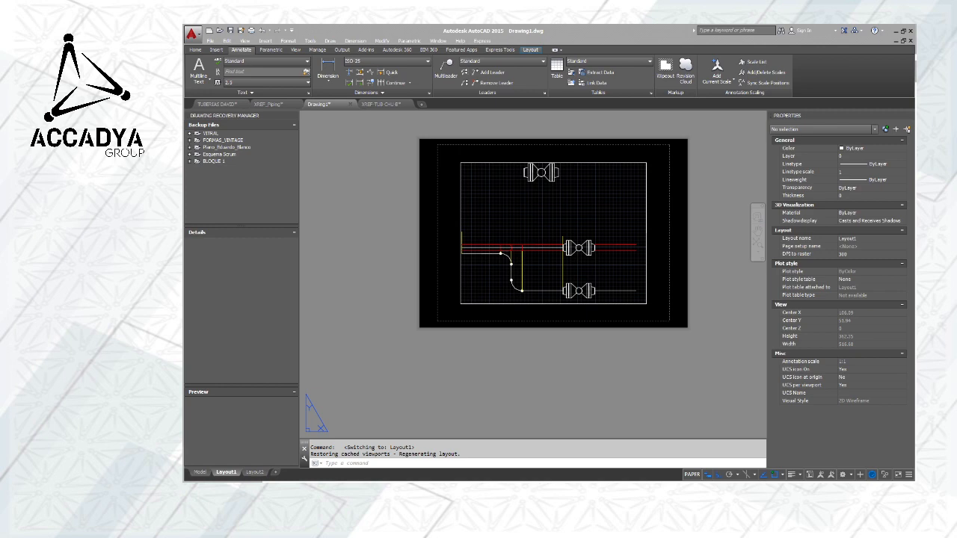
# Switch to the Opera browser, open a new tab and minimize the browser
pyautogui.hotkey('alt', 'Tab')
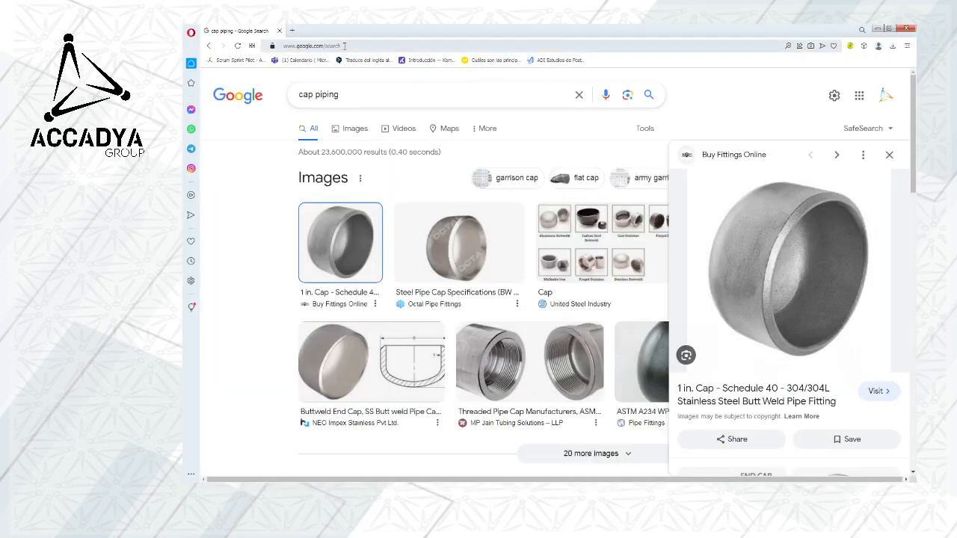
pyautogui.click(295, 30)
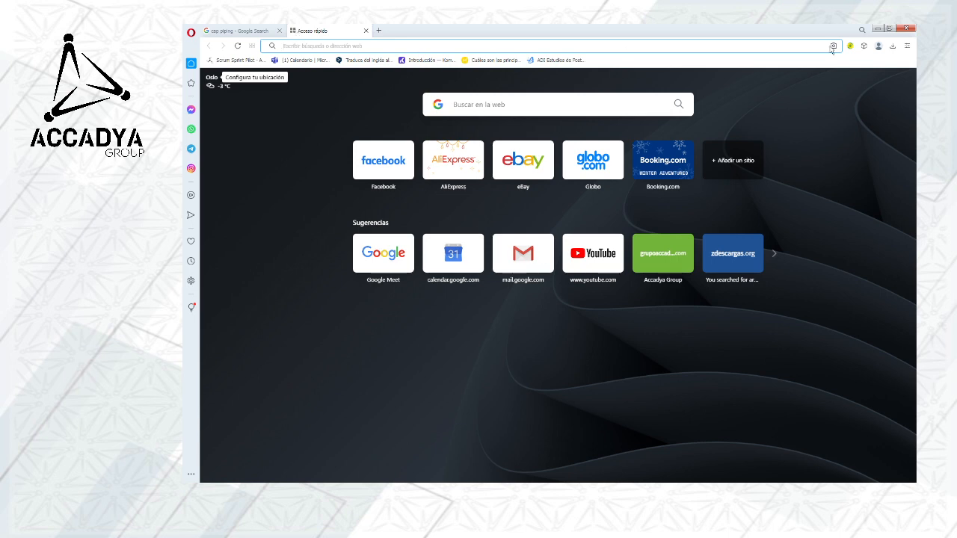
pyautogui.click(878, 29)
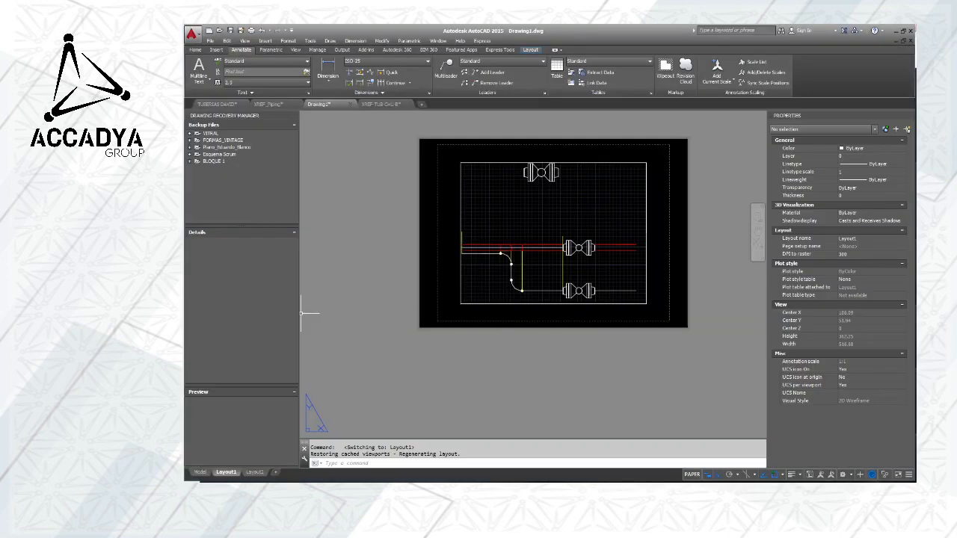
# Switch to OpenBoard, add a new blank page and handwrite the heading "A2" in red near its top
pyautogui.hotkey('alt', 'Tab')
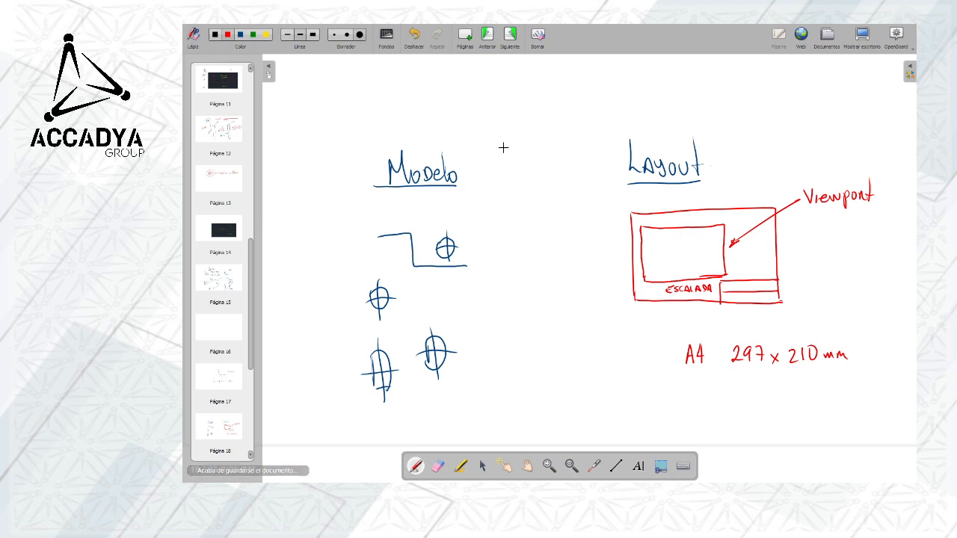
pyautogui.click(465, 34)
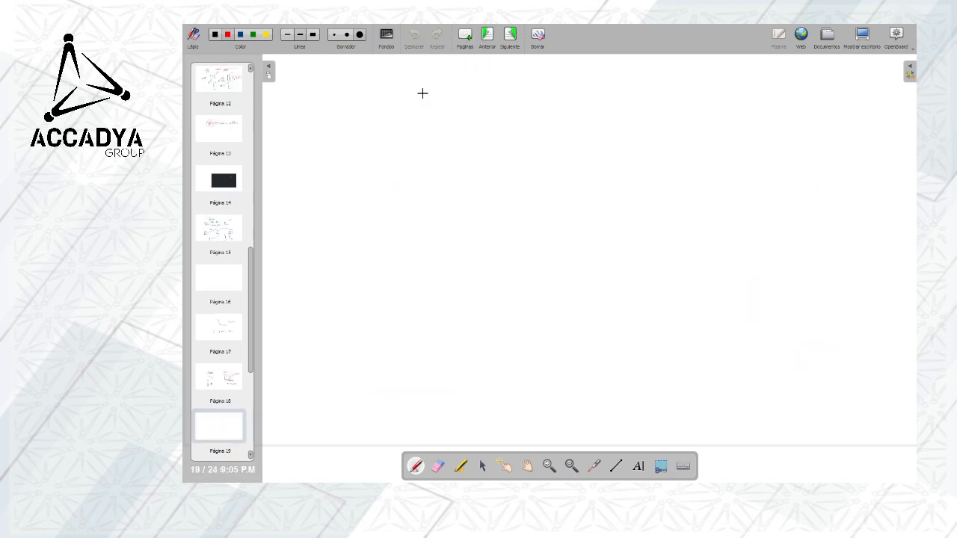
pyautogui.moveTo(409, 105)
pyautogui.mouseDown()
pyautogui.moveTo(420, 105)
pyautogui.moveTo(419, 91)
pyautogui.moveTo(438, 104)
pyautogui.mouseUp()
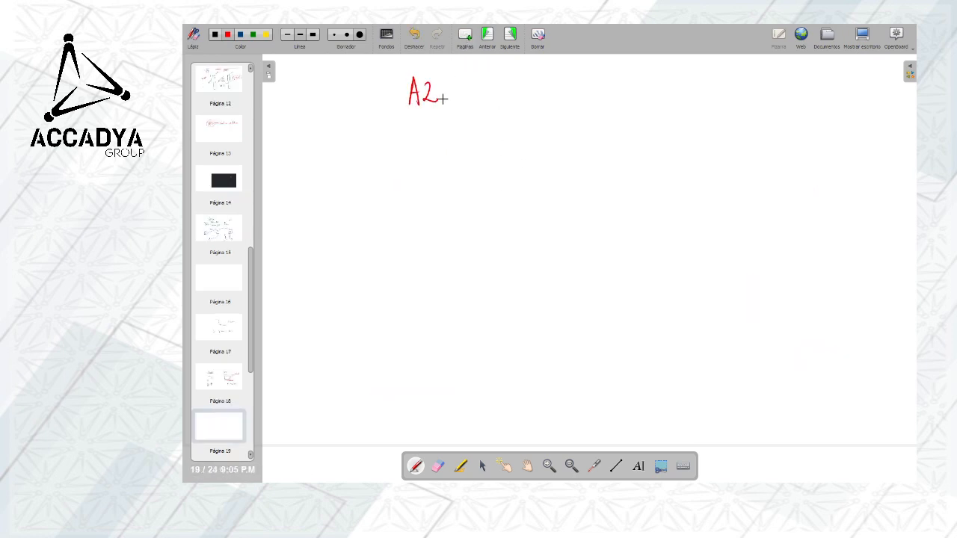
# Sketch a sheet labelled "A0" to the right of the heading and subdivide it into "A1" and "A2" areas
pyautogui.moveTo(674, 84)
pyautogui.mouseDown()
pyautogui.moveTo(677, 156)
pyautogui.moveTo(785, 145)
pyautogui.mouseUp()
pyautogui.moveTo(669, 160); pyautogui.dragTo(767, 158)
pyautogui.moveTo(803, 106); pyautogui.dragTo(817, 94)
pyautogui.moveTo(821, 89); pyautogui.dragTo(817, 91)
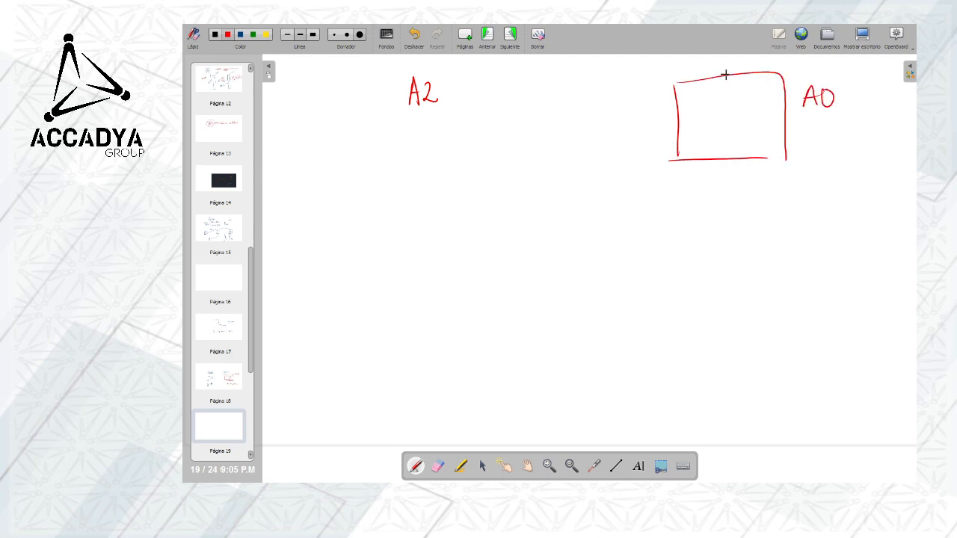
pyautogui.moveTo(726, 74); pyautogui.dragTo(733, 158)
pyautogui.moveTo(689, 126)
pyautogui.mouseDown()
pyautogui.moveTo(694, 107)
pyautogui.moveTo(700, 124)
pyautogui.mouseUp()
pyautogui.moveTo(690, 117)
pyautogui.mouseDown()
pyautogui.moveTo(789, 121)
pyautogui.moveTo(750, 92)
pyautogui.moveTo(754, 109)
pyautogui.moveTo(765, 110)
pyautogui.mouseUp()
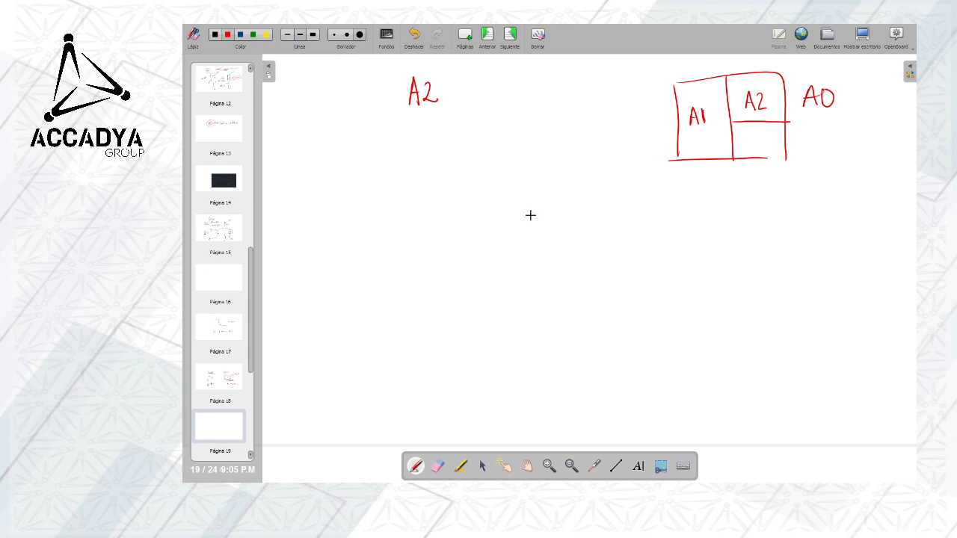
# Sketch a red rectangle below the "A2" heading and label its sides "594 mm" and "420 mm"
pyautogui.moveTo(361, 148); pyautogui.dragTo(547, 142)
pyautogui.moveTo(361, 148)
pyautogui.mouseDown()
pyautogui.moveTo(367, 229)
pyautogui.moveTo(423, 258)
pyautogui.moveTo(562, 255)
pyautogui.mouseUp()
pyautogui.moveTo(542, 142)
pyautogui.mouseDown()
pyautogui.moveTo(566, 149)
pyautogui.moveTo(579, 255)
pyautogui.mouseUp()
pyautogui.moveTo(456, 274)
pyautogui.mouseDown()
pyautogui.moveTo(447, 293)
pyautogui.moveTo(510, 295)
pyautogui.mouseUp()
pyautogui.moveTo(322, 190)
pyautogui.mouseDown()
pyautogui.moveTo(315, 214)
pyautogui.moveTo(329, 197)
pyautogui.moveTo(325, 215)
pyautogui.mouseUp()
pyautogui.moveTo(333, 197)
pyautogui.mouseDown()
pyautogui.moveTo(343, 212)
pyautogui.moveTo(343, 197)
pyautogui.moveTo(363, 209)
pyautogui.mouseUp()
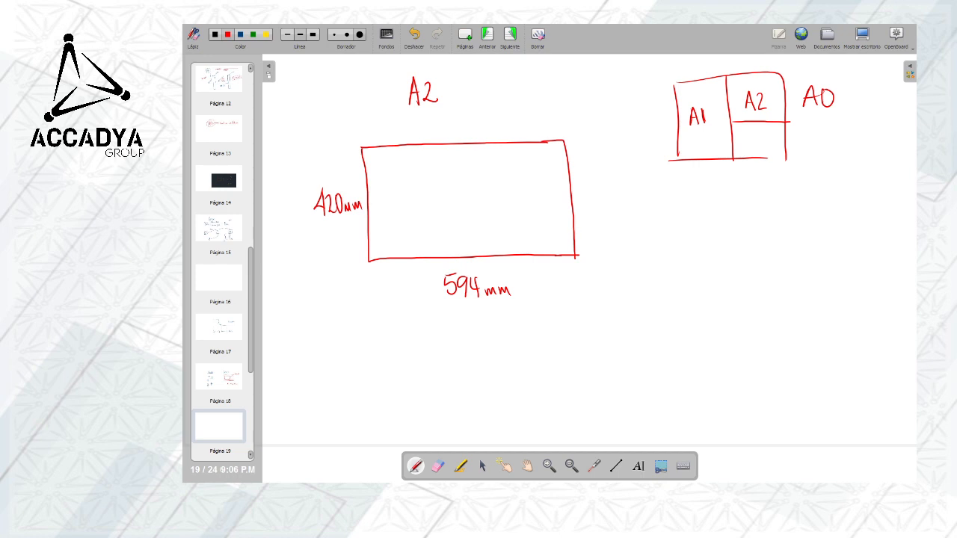
# Switch to the Opera browser, search Google Images for "plotter", examine the HP DesignJet T650 picture and minimize the browser
pyautogui.hotkey('alt', 'Tab')
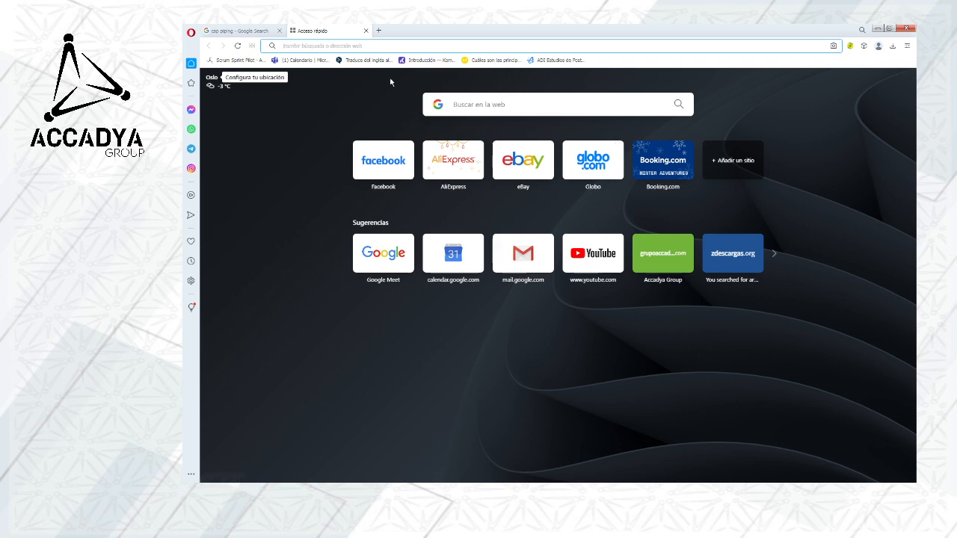
pyautogui.click(344, 45)
pyautogui.write('plotter')
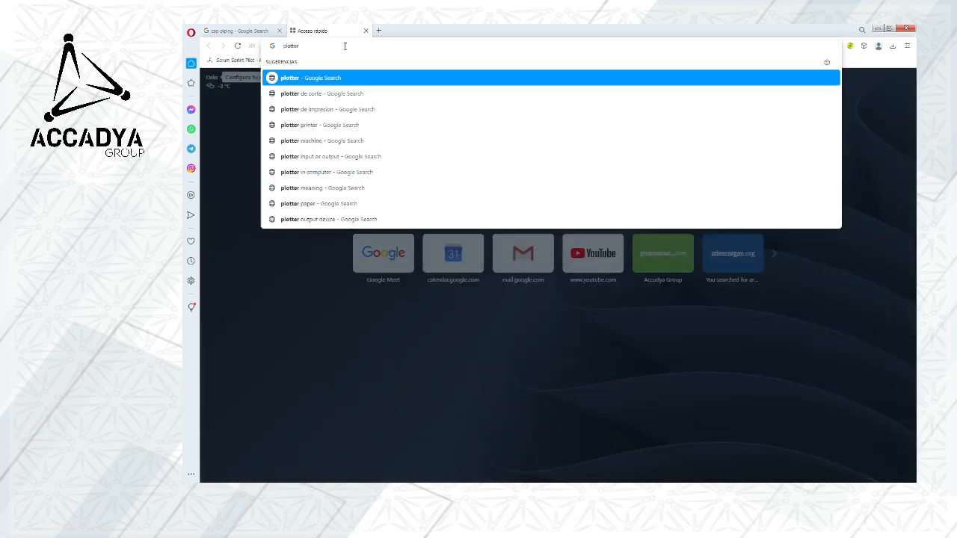
pyautogui.press('Return')
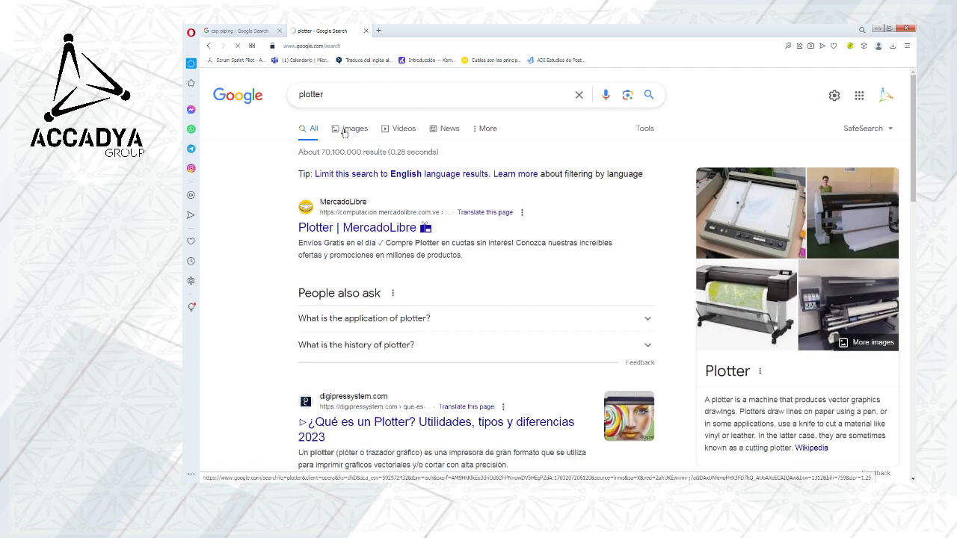
pyautogui.click(345, 128)
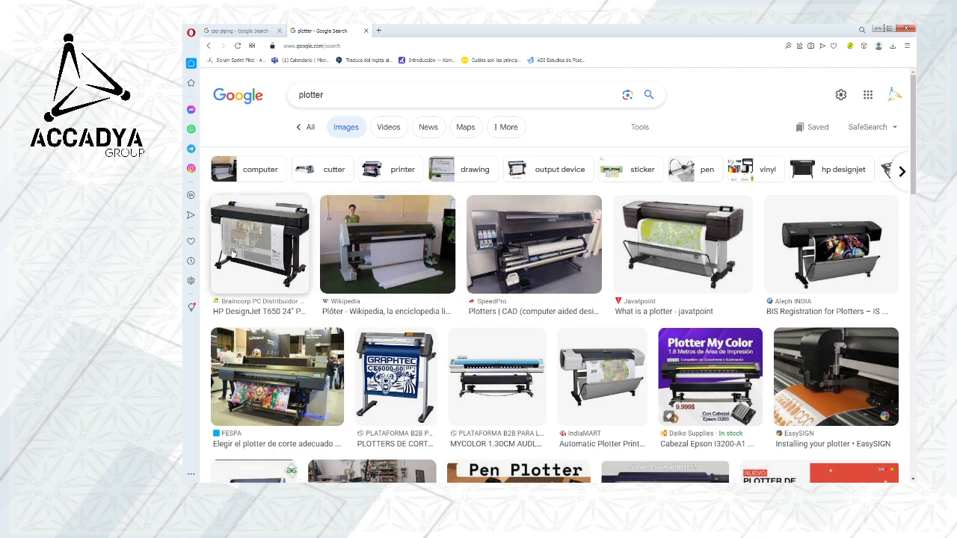
pyautogui.click(257, 235)
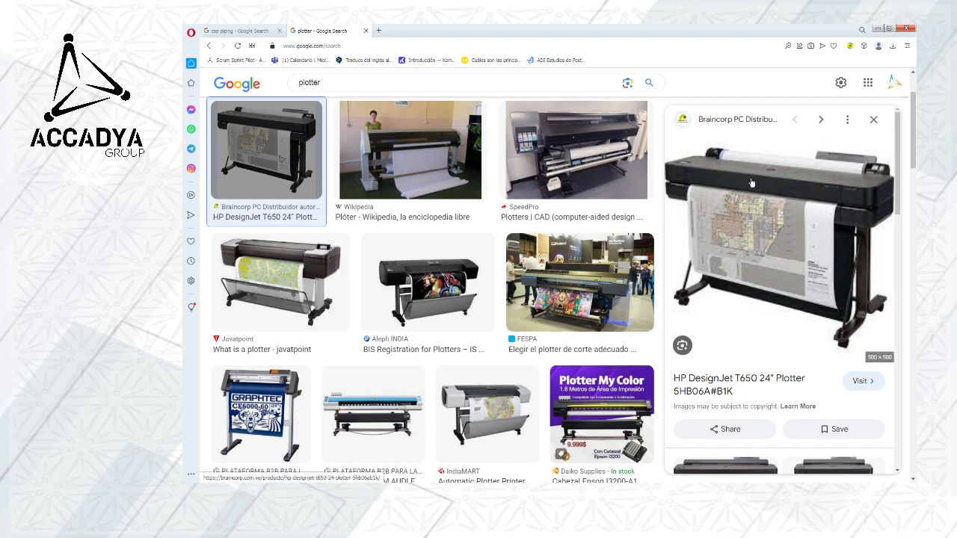
pyautogui.click(877, 30)
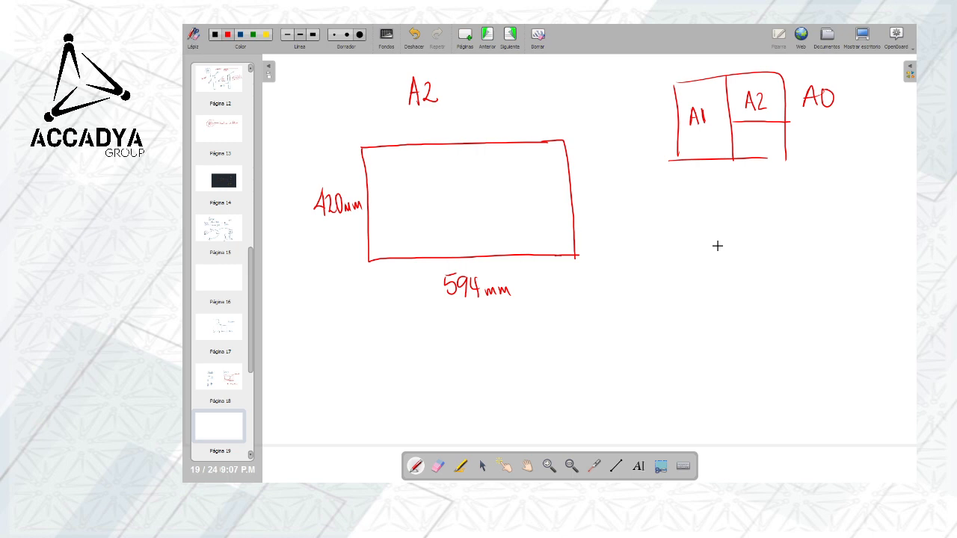
# Draw a green dashed margin just inside all four edges of the red A2 rectangle
pyautogui.click(255, 35)
pyautogui.moveTo(372, 187); pyautogui.dragTo(372, 196)
pyautogui.moveTo(375, 247); pyautogui.dragTo(506, 252)
pyautogui.moveTo(522, 250); pyautogui.dragTo(553, 250)
pyautogui.moveTo(559, 251); pyautogui.dragTo(564, 250)
pyautogui.moveTo(369, 154); pyautogui.dragTo(379, 153)
pyautogui.moveTo(390, 153); pyautogui.dragTo(422, 152)
pyautogui.moveTo(434, 151); pyautogui.dragTo(445, 151)
pyautogui.moveTo(503, 151); pyautogui.dragTo(513, 151)
pyautogui.moveTo(520, 152)
pyautogui.mouseDown()
pyautogui.moveTo(558, 160)
pyautogui.moveTo(563, 202)
pyautogui.mouseUp()
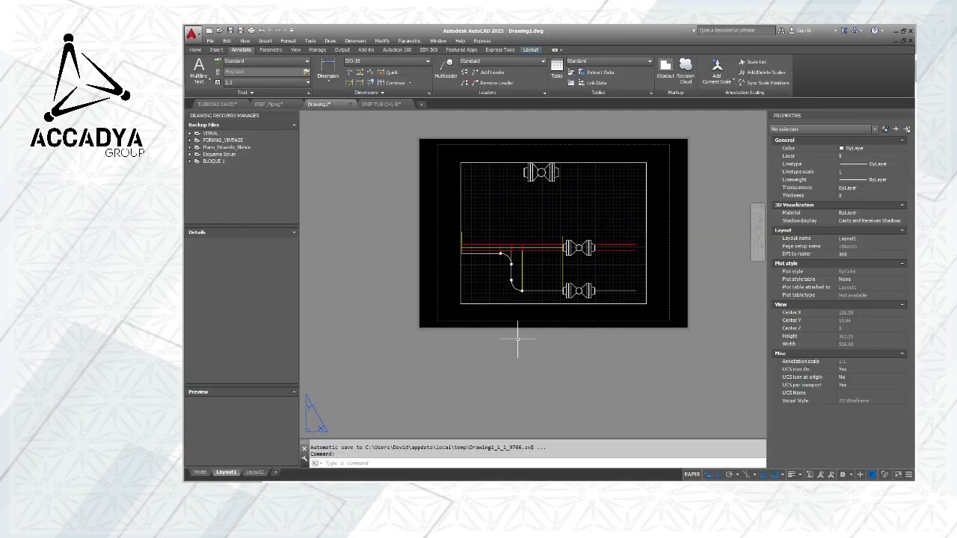
# Switch to AutoCAD, inspect the dashed margin at Layout1's lower-left corner and return Drawing1 to model space
pyautogui.scroll(5, 438, 306)
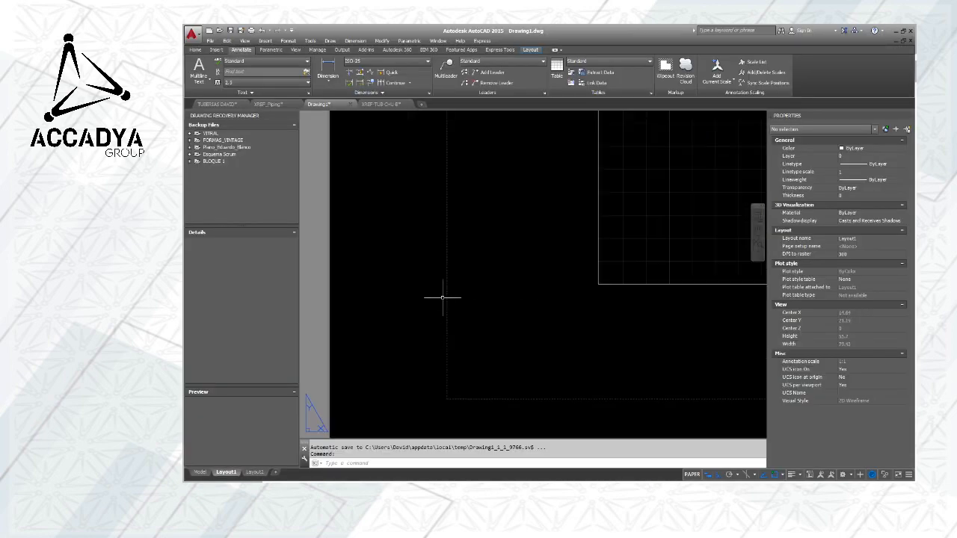
pyautogui.click(200, 473)
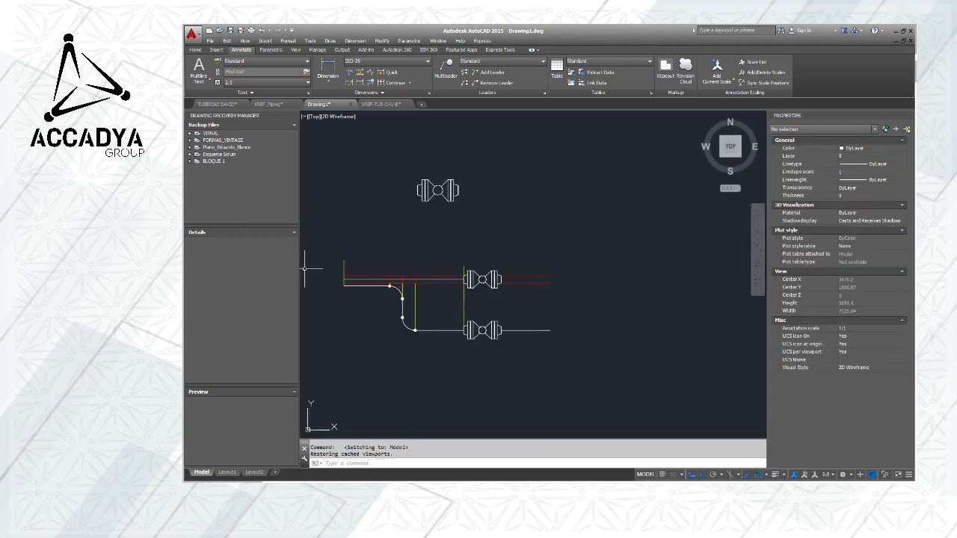
pyautogui.scroll(-4, 419, 236)
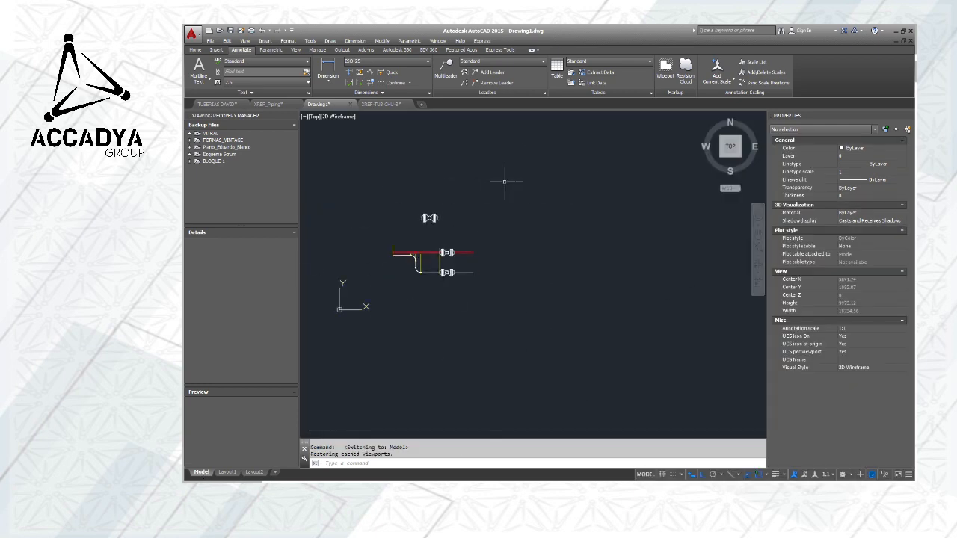
pyautogui.moveTo(505, 181)
pyautogui.mouseDown(button='middle')
pyautogui.moveTo(703, 213)
pyautogui.moveTo(454, 222)
pyautogui.mouseUp(button='middle')
pyautogui.scroll(-2, 523, 222)
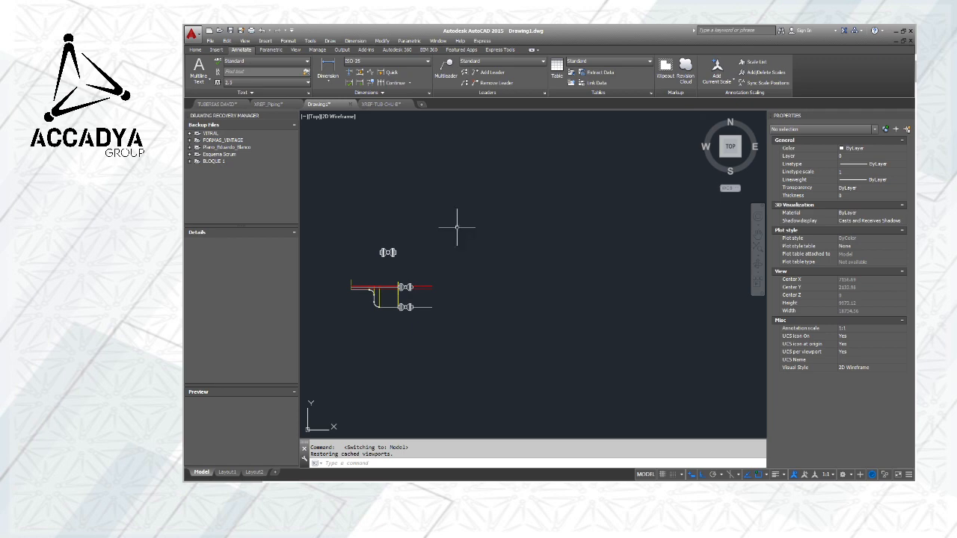
# Switch Drawing1 to Layout1 and inspect the viewport, the sheet edge and the dashed print margin
pyautogui.click(226, 473)
pyautogui.scroll(2, 551, 229)
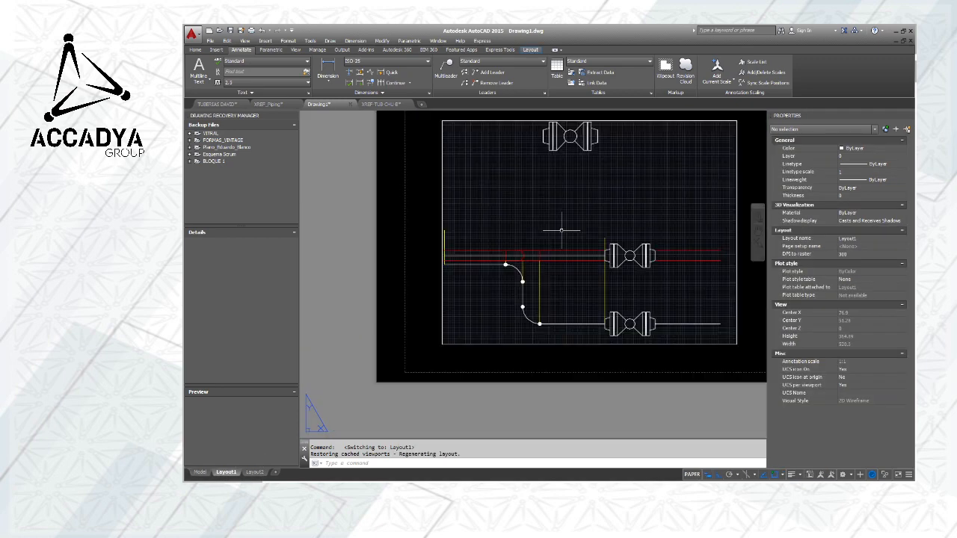
pyautogui.scroll(2, 396, 258)
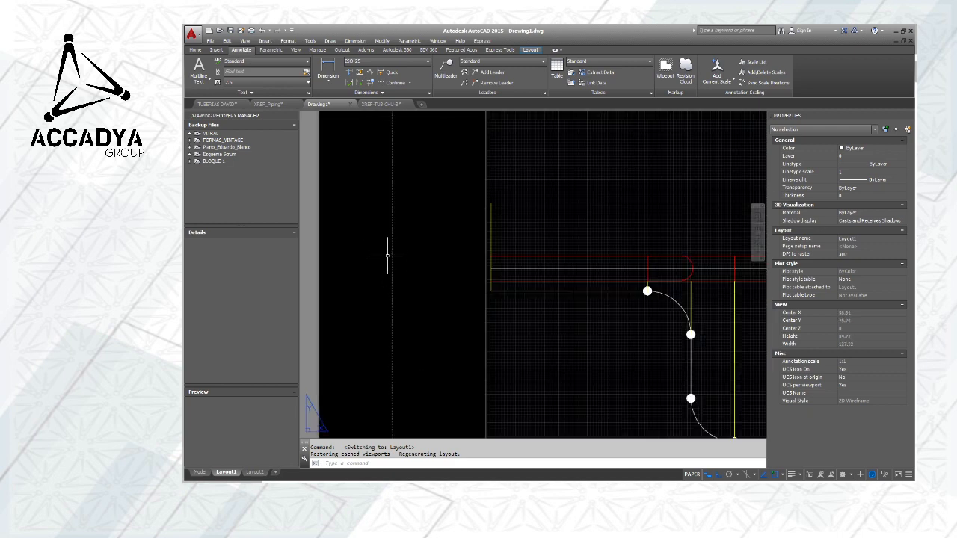
pyautogui.scroll(-5, 391, 243)
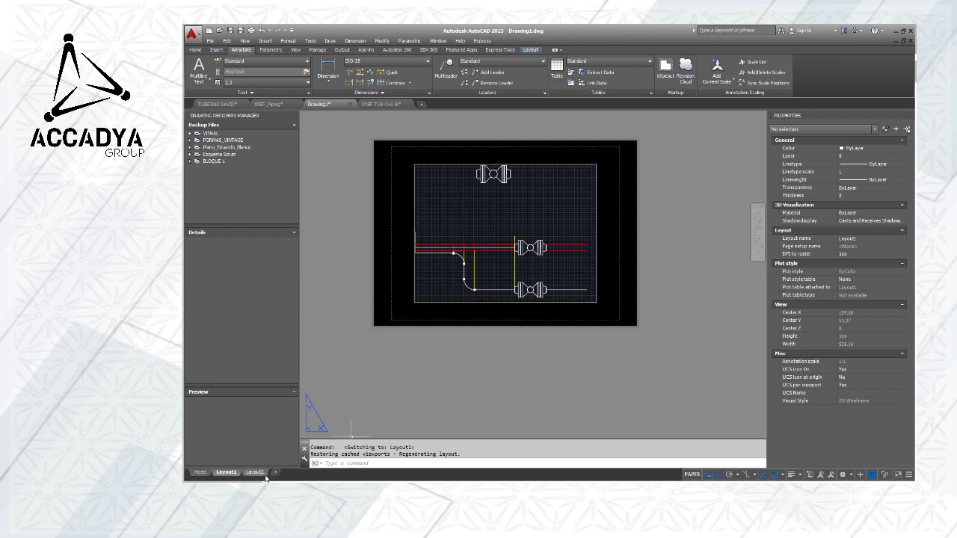
# Capture AutoCAD's Model, Layout1 and Layout2 tabs, paste the snip onto the OpenBoard A2 page and enlarge it
pyautogui.hotkey('alt', 'Tab')
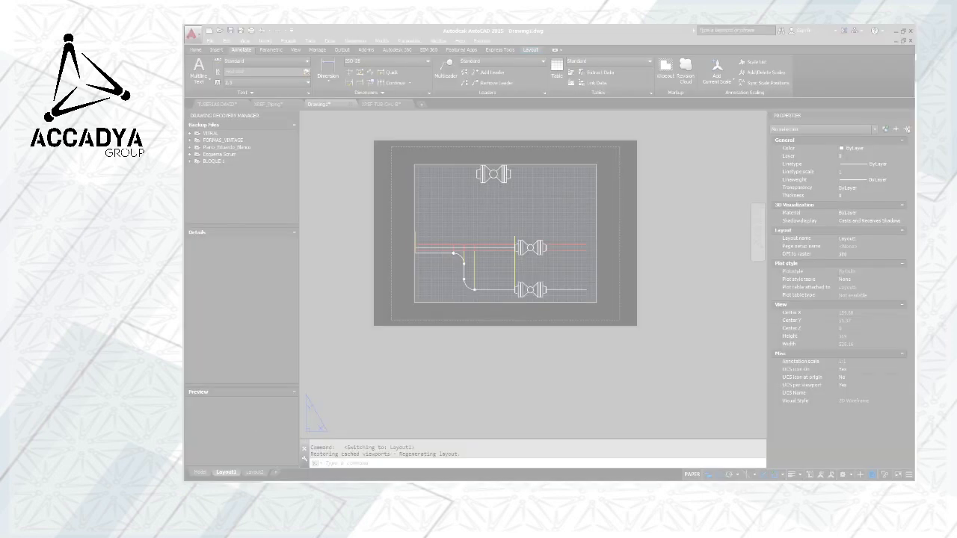
pyautogui.moveTo(187, 444); pyautogui.dragTo(344, 483)
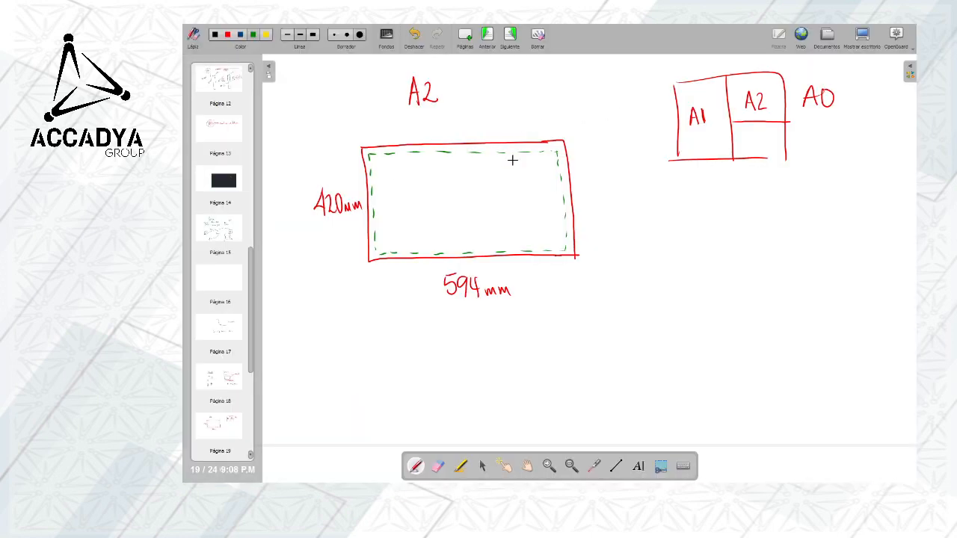
pyautogui.hotkey('ctrl', 'v')
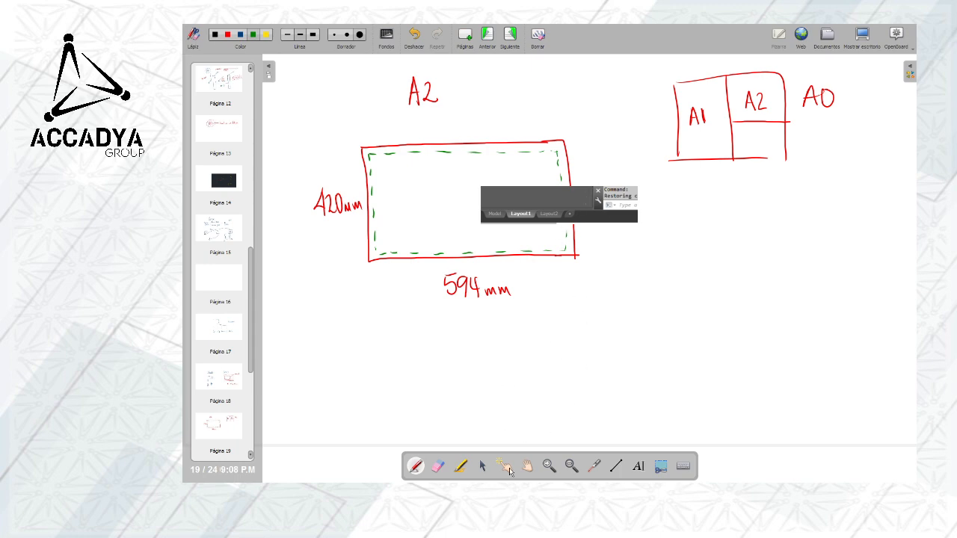
pyautogui.click(549, 466)
pyautogui.click(546, 220)
pyautogui.click(546, 210)
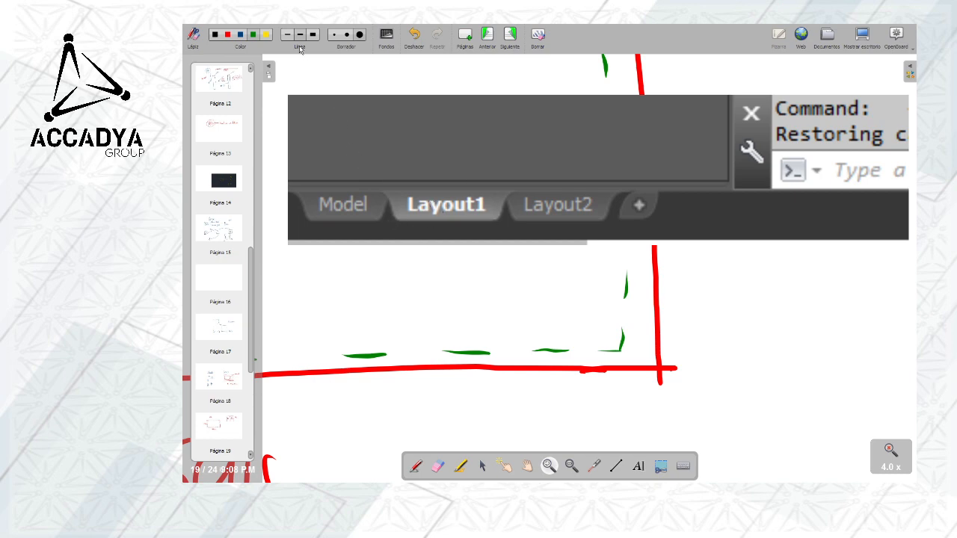
# Mark Model with a yellow arrow and circle Layout1, Layout2 and the plus sign in yellow on the pasted snip
pyautogui.click(415, 465)
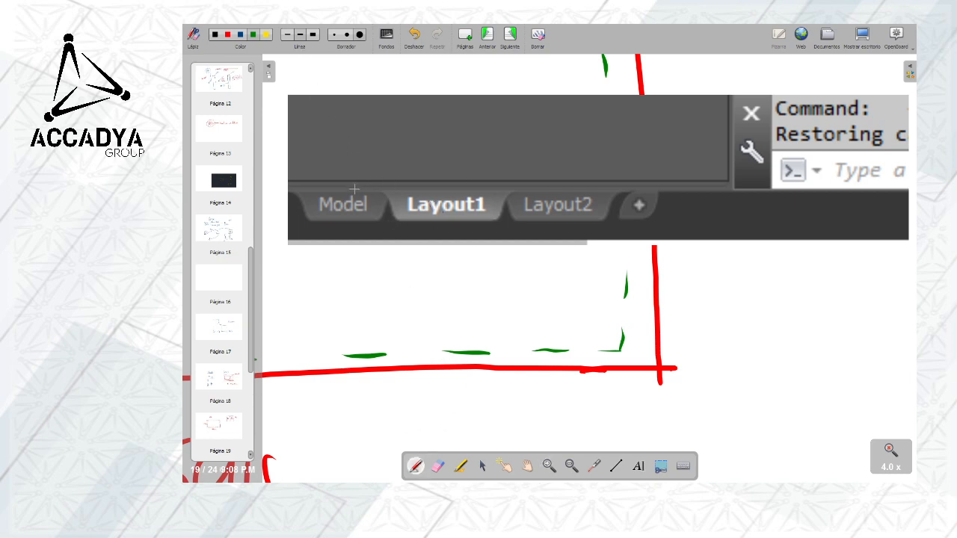
pyautogui.click(266, 34)
pyautogui.moveTo(358, 189); pyautogui.dragTo(383, 147)
pyautogui.moveTo(405, 189)
pyautogui.mouseDown()
pyautogui.moveTo(441, 226)
pyautogui.moveTo(491, 197)
pyautogui.moveTo(416, 182)
pyautogui.mouseUp()
pyautogui.moveTo(519, 193)
pyautogui.mouseDown()
pyautogui.moveTo(546, 224)
pyautogui.moveTo(607, 190)
pyautogui.moveTo(517, 187)
pyautogui.mouseUp()
pyautogui.moveTo(625, 185)
pyautogui.mouseDown()
pyautogui.moveTo(649, 225)
pyautogui.moveTo(634, 182)
pyautogui.moveTo(631, 203)
pyautogui.mouseUp()
pyautogui.moveTo(638, 195)
pyautogui.mouseDown()
pyautogui.moveTo(638, 211)
pyautogui.moveTo(638, 195)
pyautogui.mouseUp()
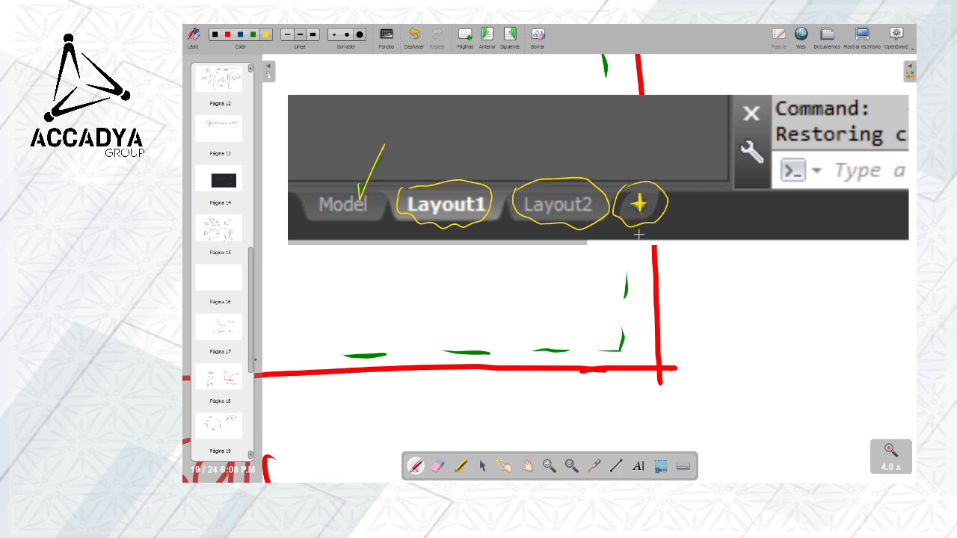
# Handwrite "PLANO 1" in yellow above the circled Layout1
pyautogui.moveTo(414, 155)
pyautogui.mouseDown()
pyautogui.moveTo(414, 168)
pyautogui.moveTo(435, 161)
pyautogui.mouseUp()
pyautogui.moveTo(439, 167); pyautogui.dragTo(448, 153)
pyautogui.moveTo(453, 155); pyautogui.dragTo(478, 166)
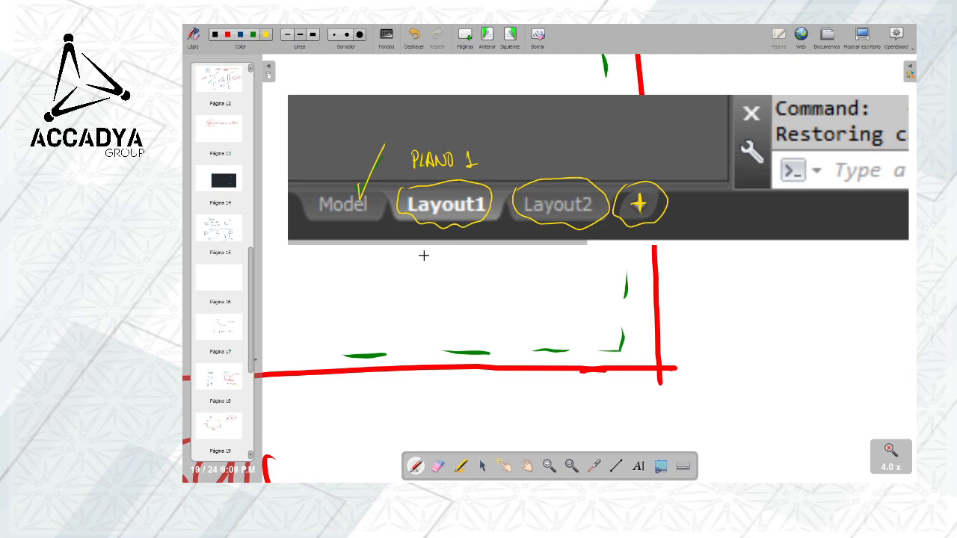
# On whiteboard page 18, draw three stacked green boxes around the groups of sketches under "Modelo"
pyautogui.click(224, 381)
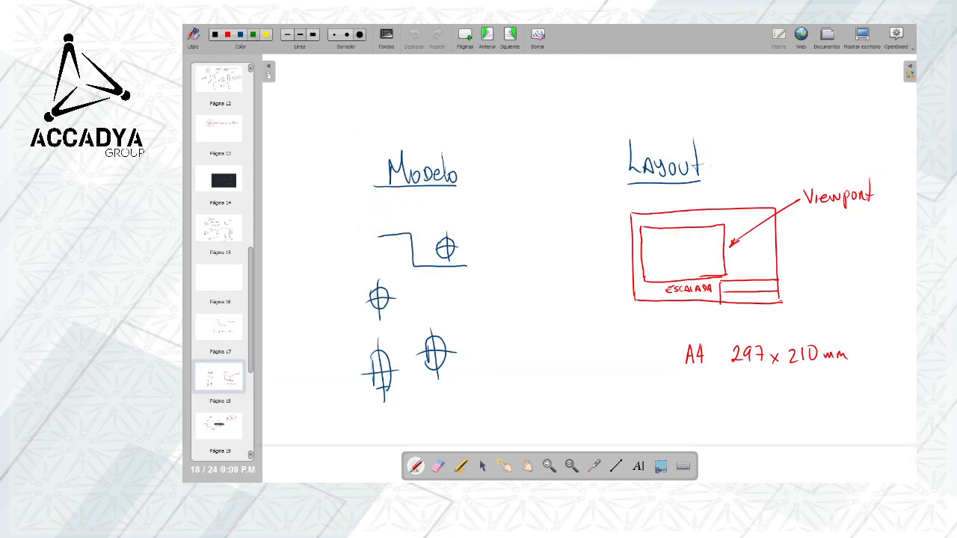
pyautogui.moveTo(359, 224)
pyautogui.mouseDown()
pyautogui.moveTo(450, 219)
pyautogui.moveTo(478, 254)
pyautogui.moveTo(420, 285)
pyautogui.moveTo(362, 278)
pyautogui.moveTo(357, 224)
pyautogui.mouseUp()
pyautogui.moveTo(364, 287)
pyautogui.mouseDown()
pyautogui.moveTo(364, 333)
pyautogui.moveTo(456, 326)
pyautogui.moveTo(479, 285)
pyautogui.mouseUp()
pyautogui.moveTo(365, 335)
pyautogui.mouseDown()
pyautogui.moveTo(406, 401)
pyautogui.moveTo(497, 396)
pyautogui.moveTo(491, 325)
pyautogui.mouseUp()
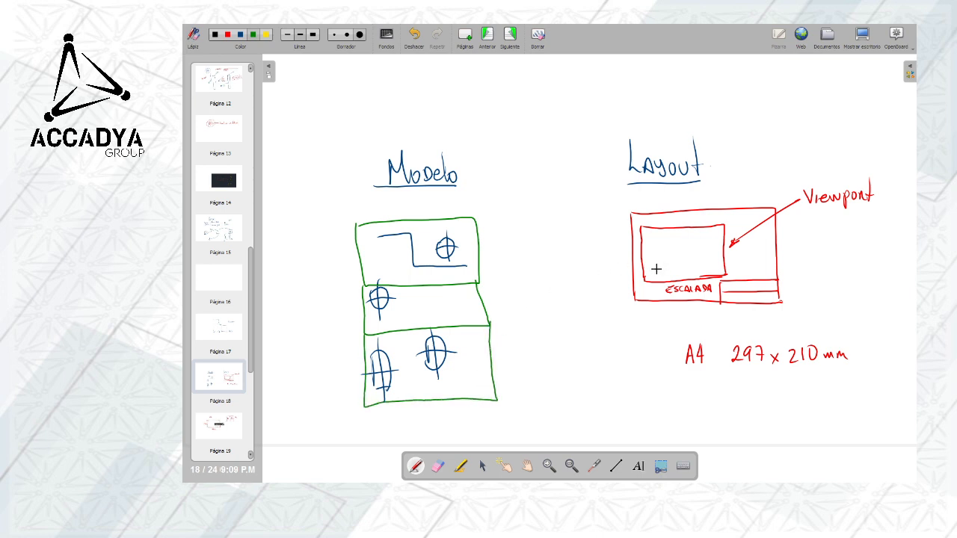
pyautogui.click(356, 224)
pyautogui.click(477, 282)
pyautogui.click(363, 285)
pyautogui.click(489, 325)
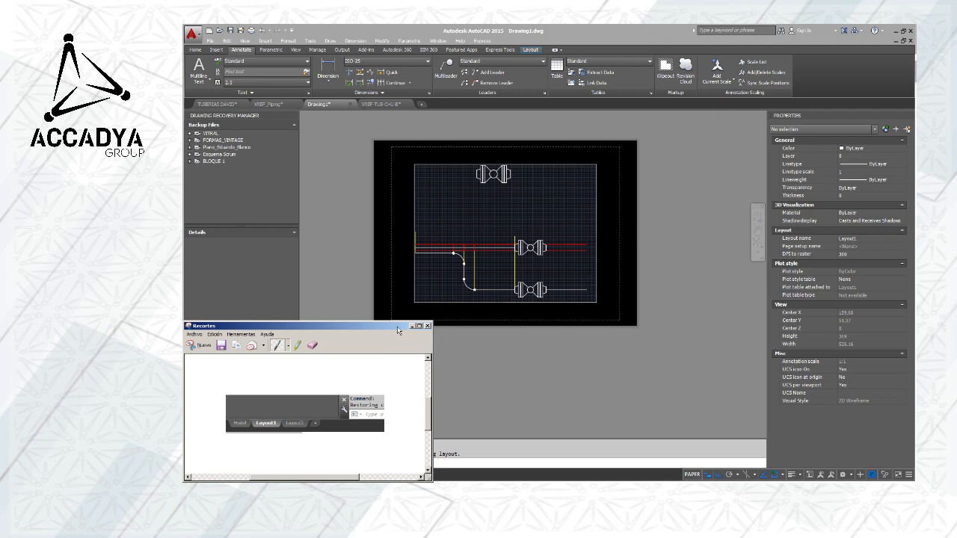
# Switch to AutoCAD, minimize the Recortes window and rename Layout1 as PLANO 1
pyautogui.click(412, 326)
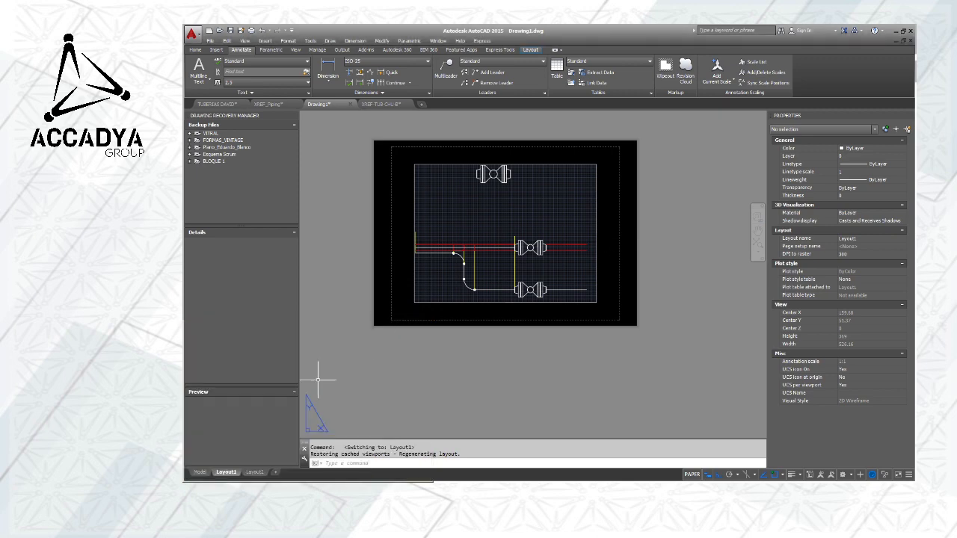
pyautogui.rightClick(231, 474)
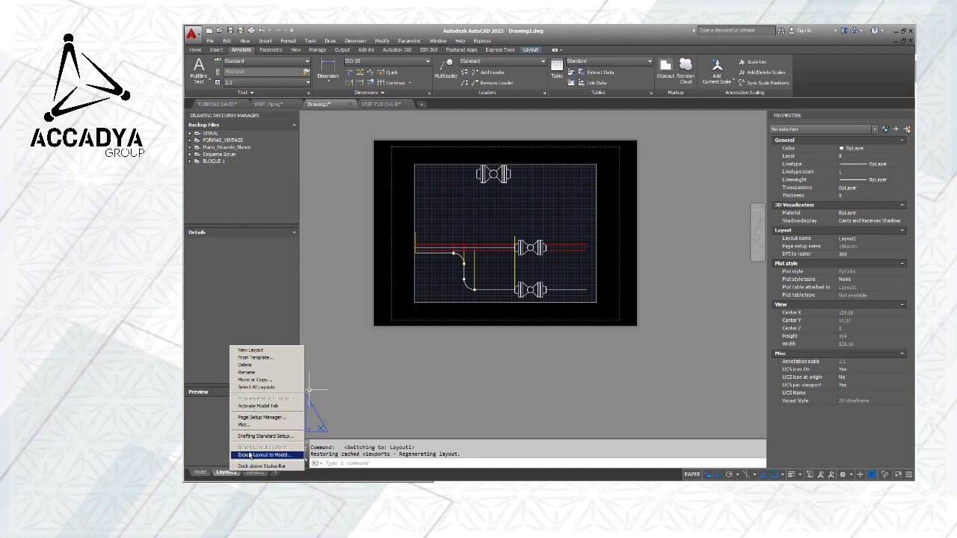
pyautogui.click(258, 373)
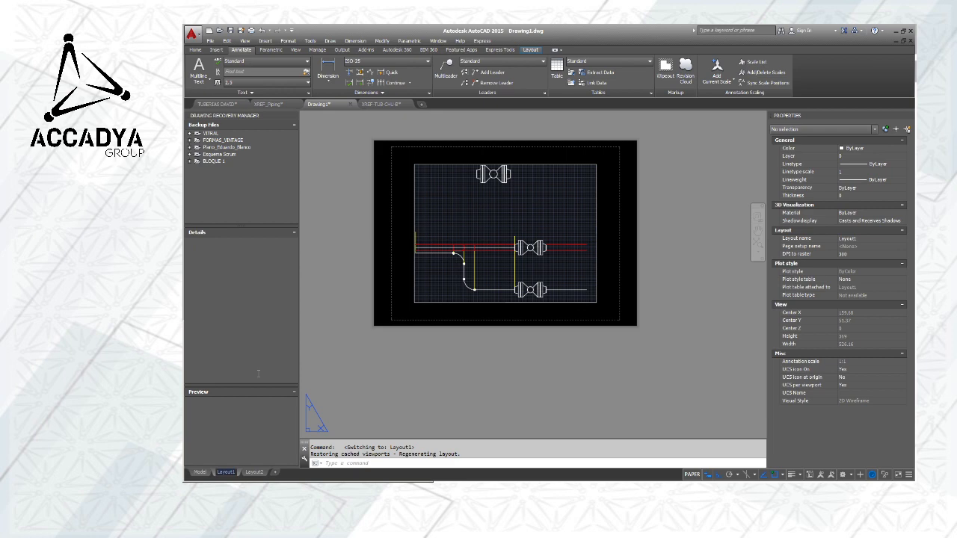
pyautogui.write('PLANO 1')
pyautogui.press('Return')
# Save the drawing in Mis documentos under the file name PLANO ALUMNOS
pyautogui.click(230, 31)
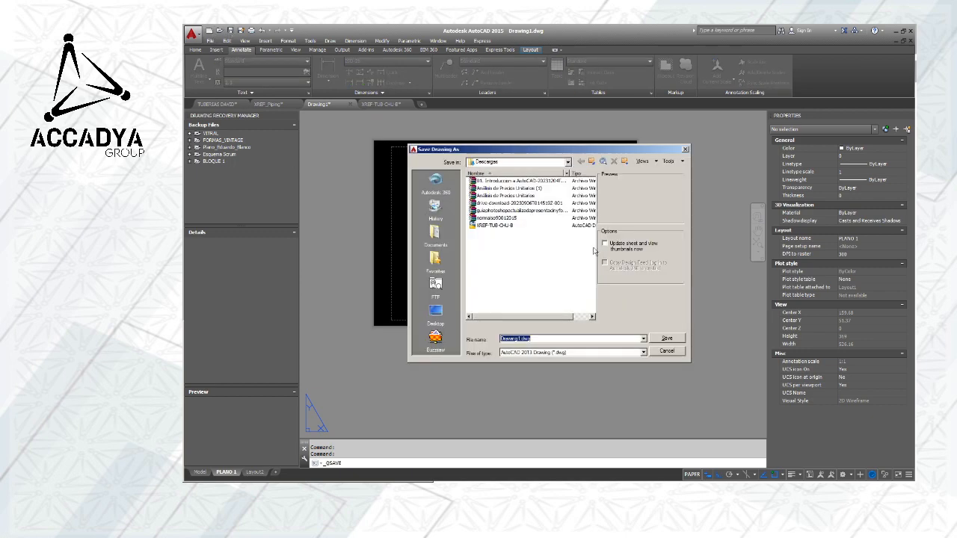
pyautogui.click(435, 239)
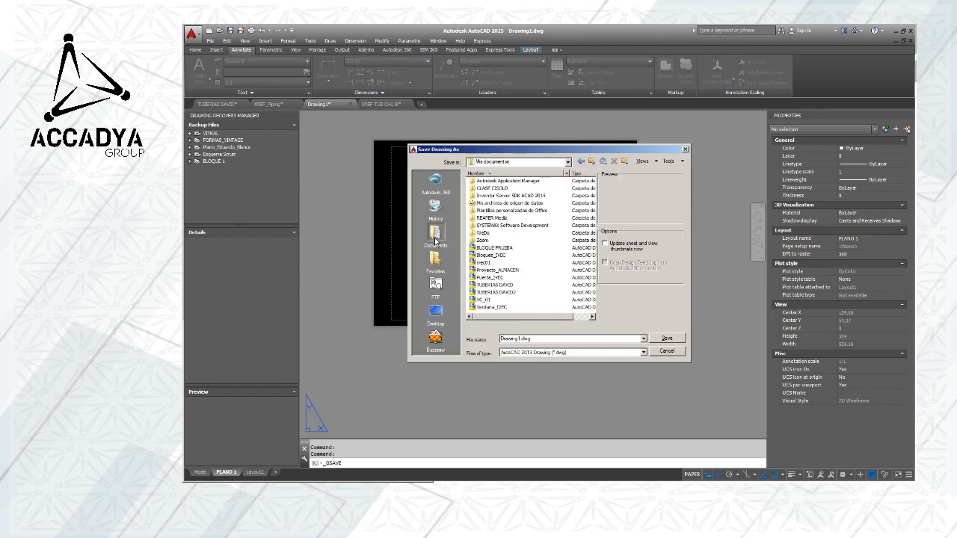
pyautogui.click(523, 284)
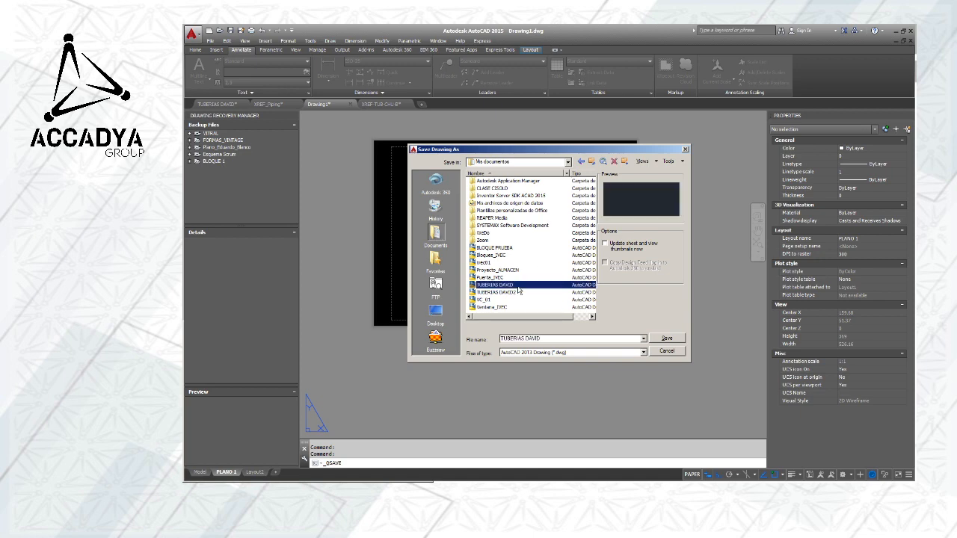
pyautogui.click(502, 293)
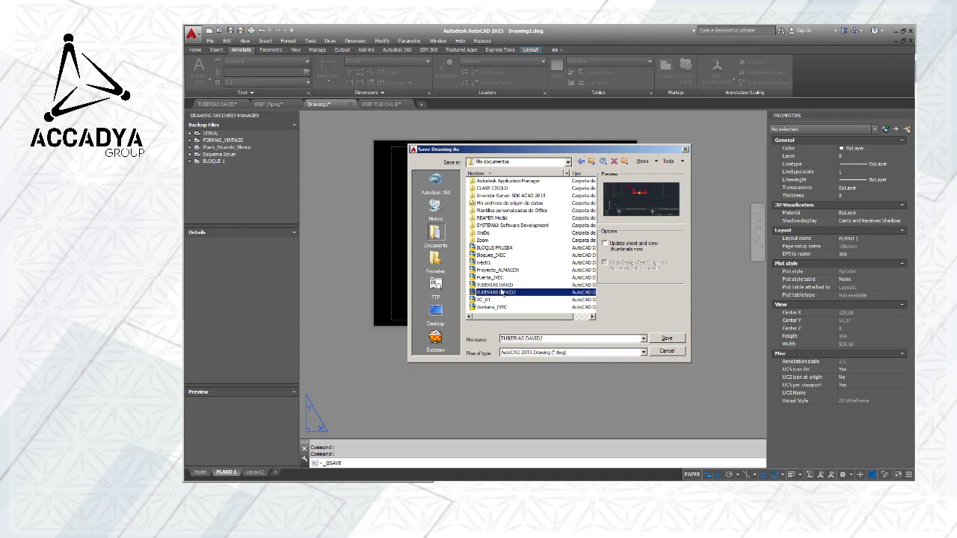
pyautogui.click(553, 339)
pyautogui.write('PLANOS')
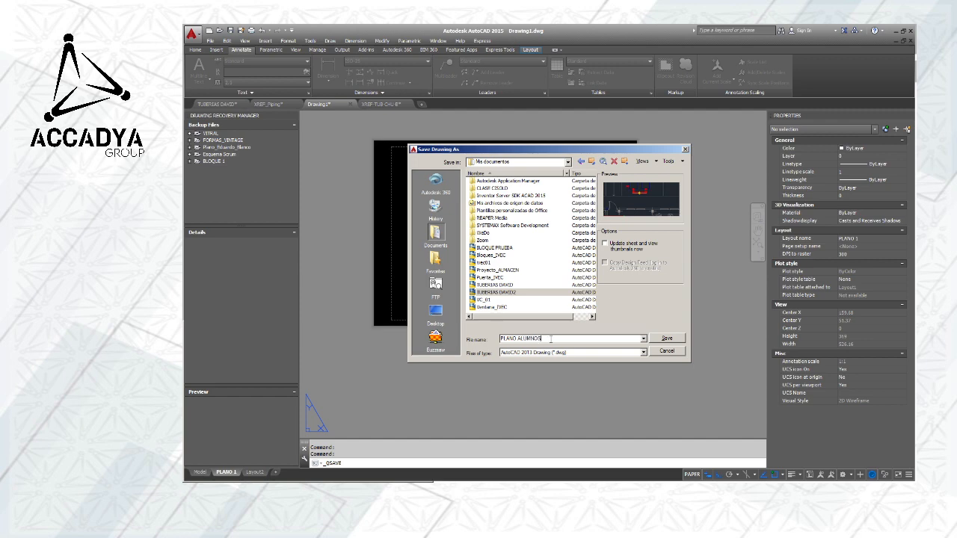
pyautogui.click(662, 339)
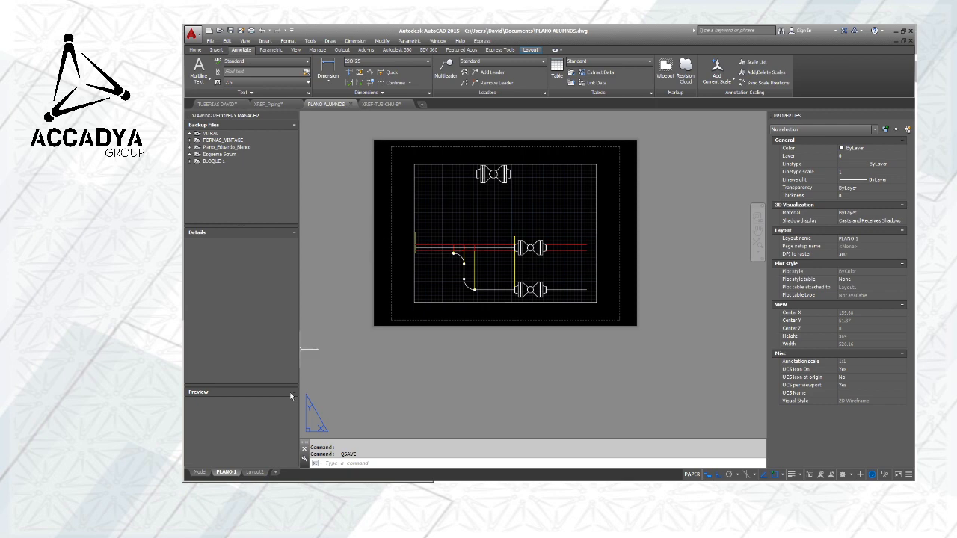
# Open the Page Setup Manager for the PLANO 1 layout and paste a snip of it onto a new OpenBoard page
pyautogui.rightClick(227, 473)
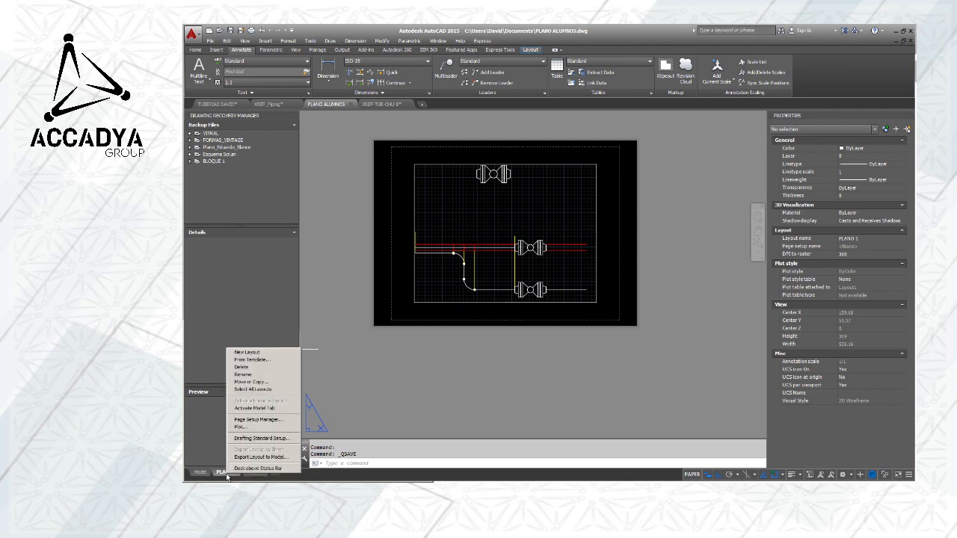
pyautogui.click(254, 419)
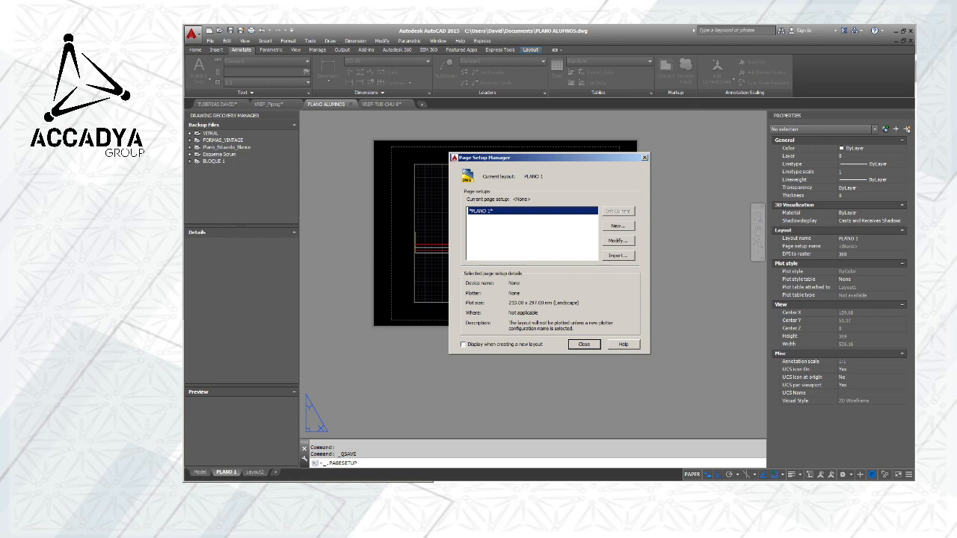
pyautogui.hotkey('alt', 'Tab')
pyautogui.click(200, 344)
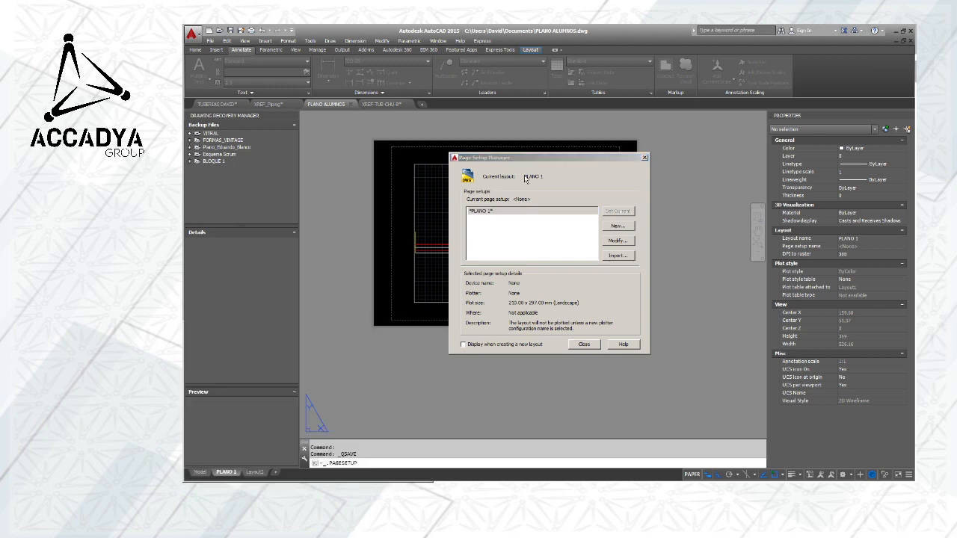
pyautogui.moveTo(447, 151); pyautogui.dragTo(650, 357)
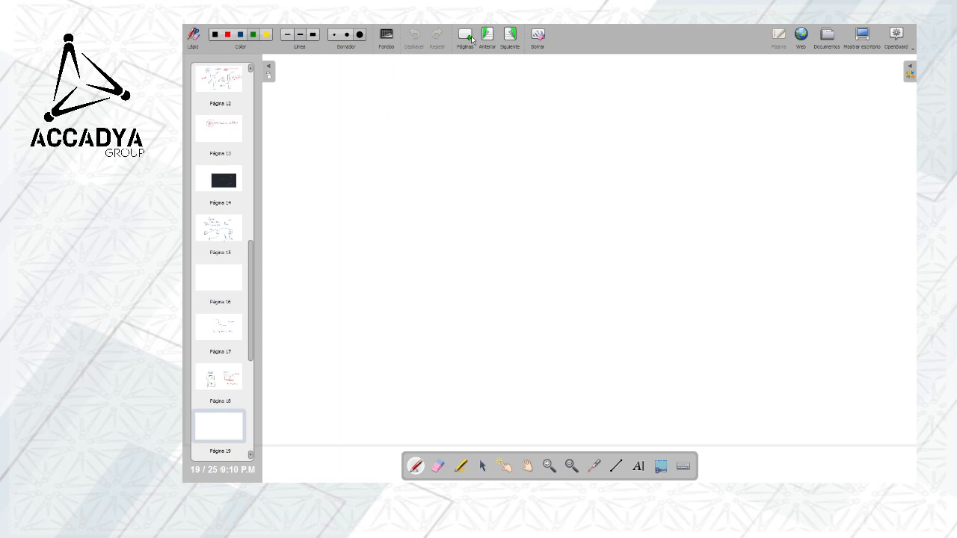
pyautogui.hotkey('ctrl', 'v')
# Enlarge the pasted Page Setup Manager snip and circle its Modify option in yellow
pyautogui.click(549, 464)
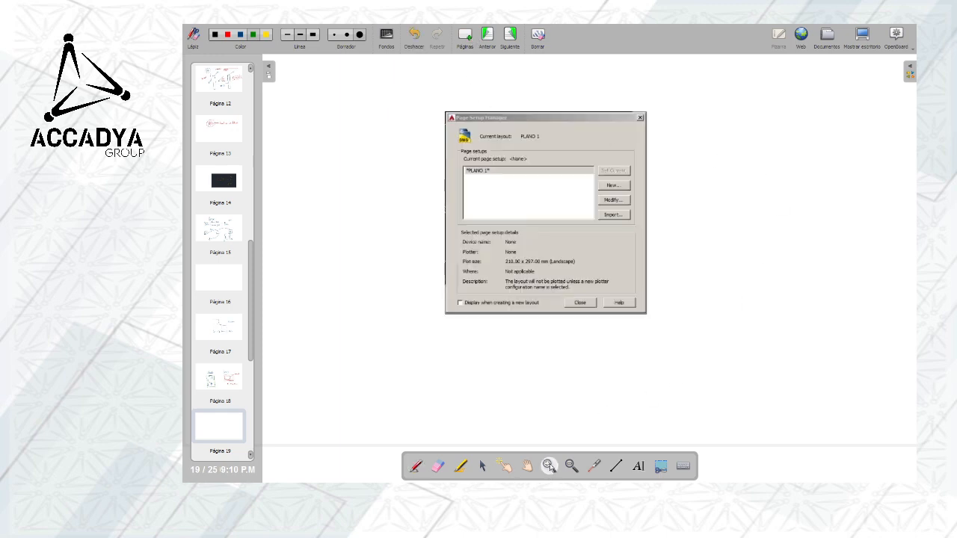
pyautogui.click(617, 186)
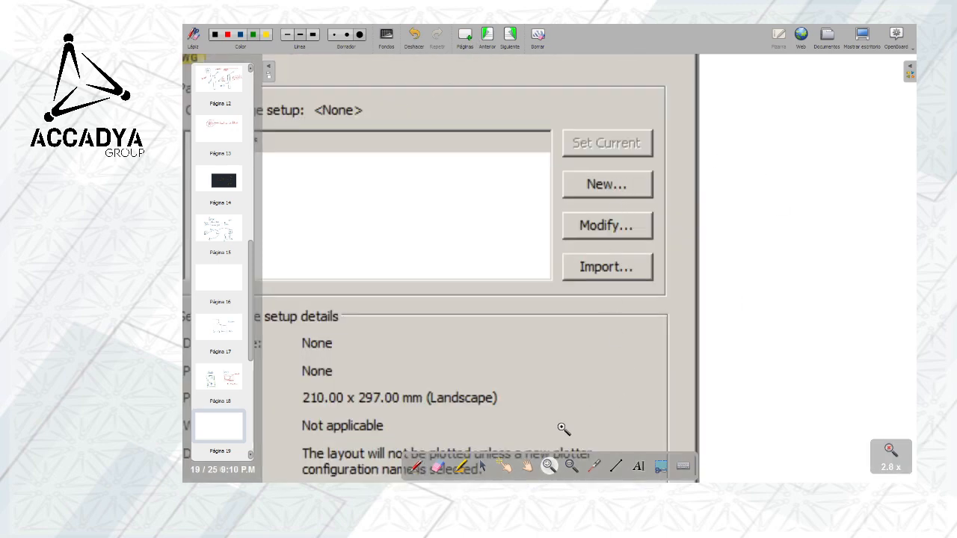
pyautogui.click(527, 465)
pyautogui.moveTo(584, 301); pyautogui.dragTo(785, 287)
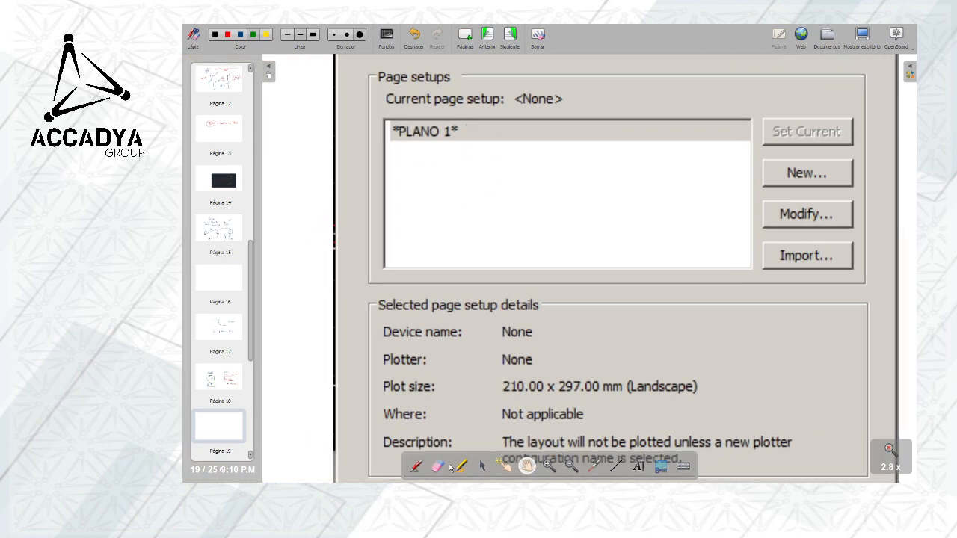
pyautogui.click(267, 38)
pyautogui.moveTo(850, 196)
pyautogui.mouseDown()
pyautogui.moveTo(802, 186)
pyautogui.moveTo(752, 230)
pyautogui.mouseUp()
pyautogui.moveTo(867, 237)
pyautogui.mouseDown()
pyautogui.moveTo(837, 186)
pyautogui.moveTo(797, 186)
pyautogui.mouseUp()
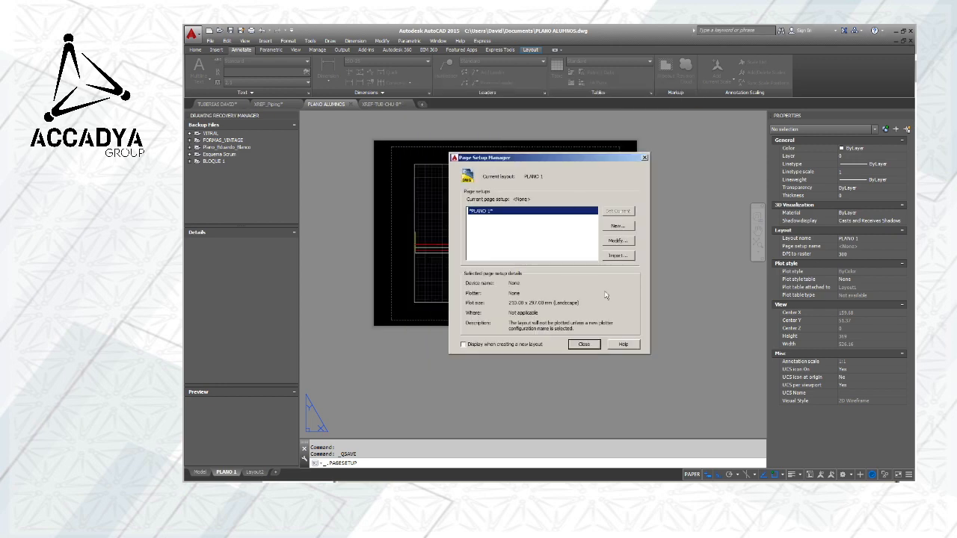
# In AutoCAD, open the PLANO 1 page setup for modification and copy a Recortes snip of its dialog for the whiteboard
pyautogui.click(679, 83)
pyautogui.click(616, 241)
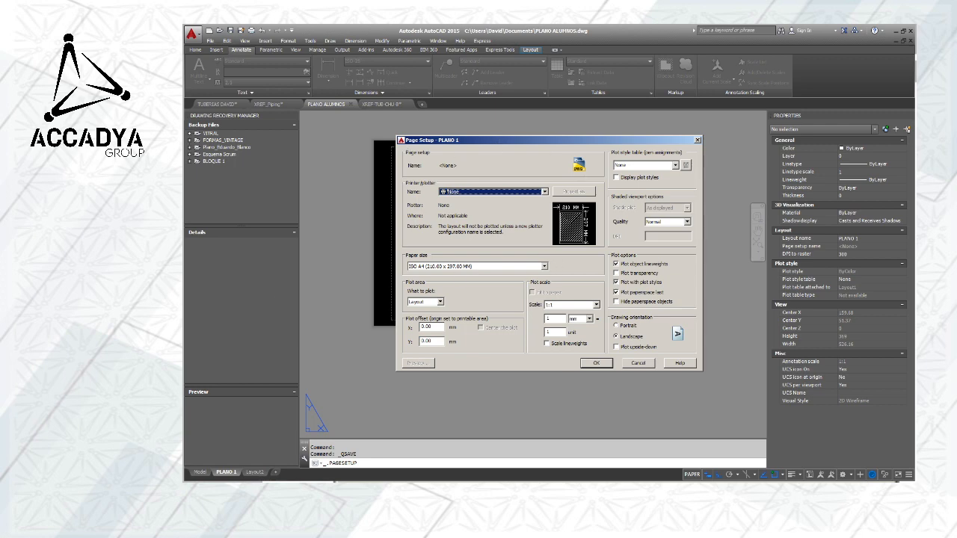
pyautogui.hotkey('alt', 'Tab')
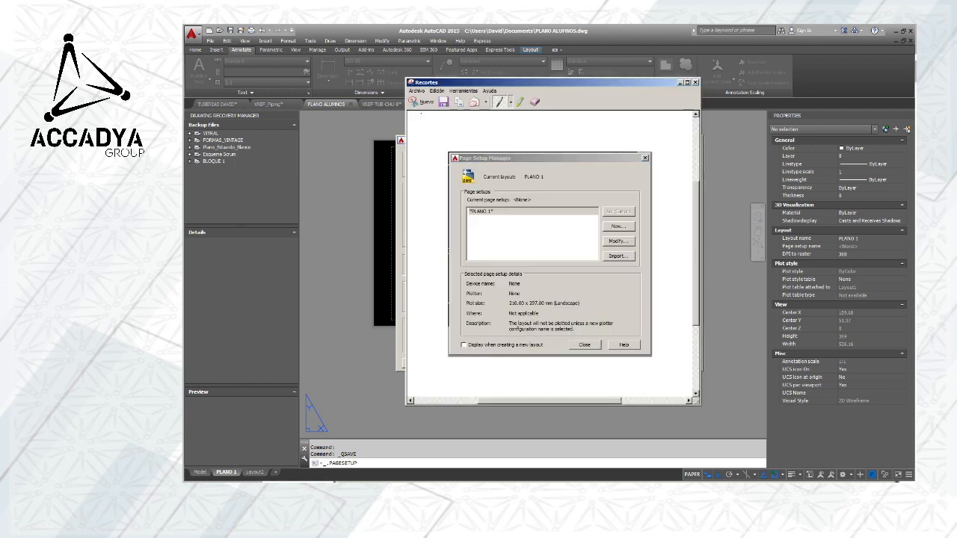
pyautogui.click(422, 102)
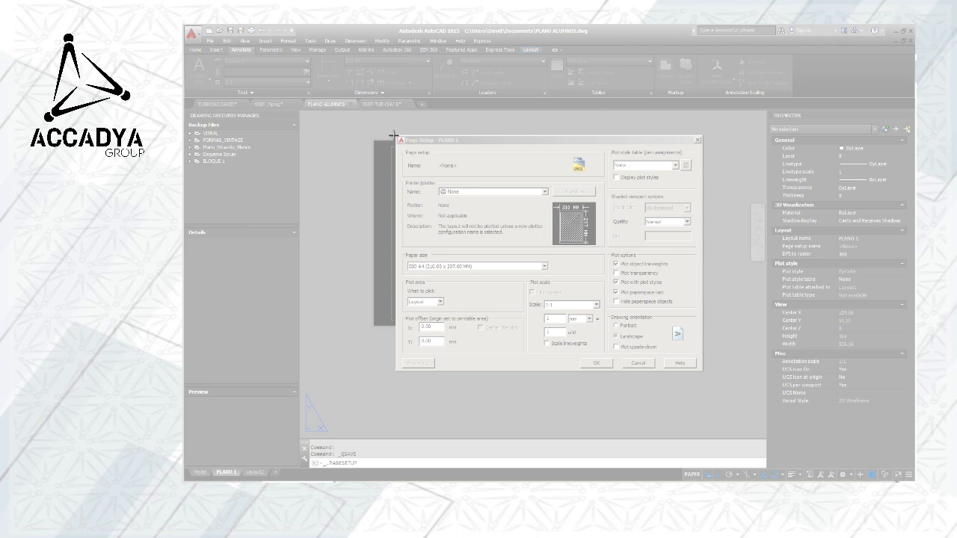
pyautogui.moveTo(394, 135); pyautogui.dragTo(702, 370)
pyautogui.click(383, 74)
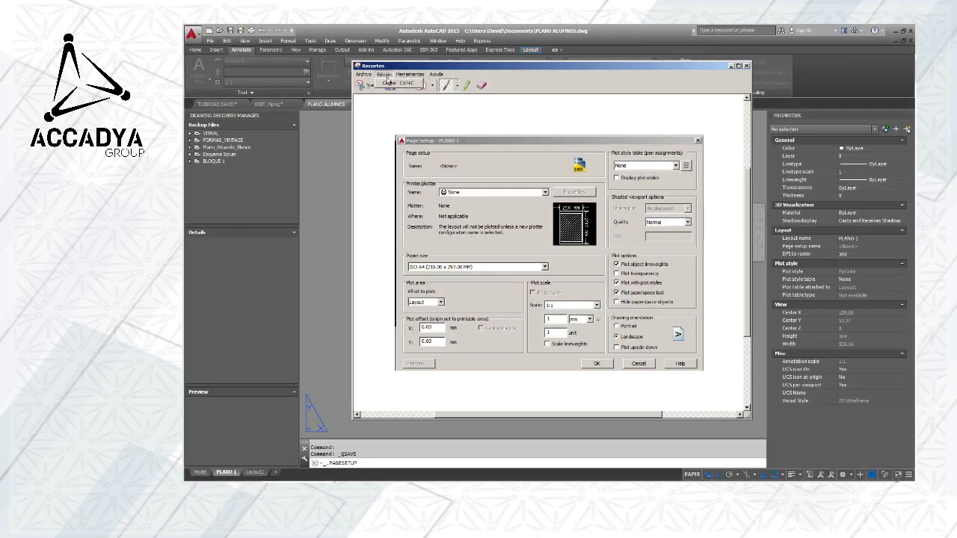
pyautogui.click(389, 82)
pyautogui.hotkey('alt', 'Tab')
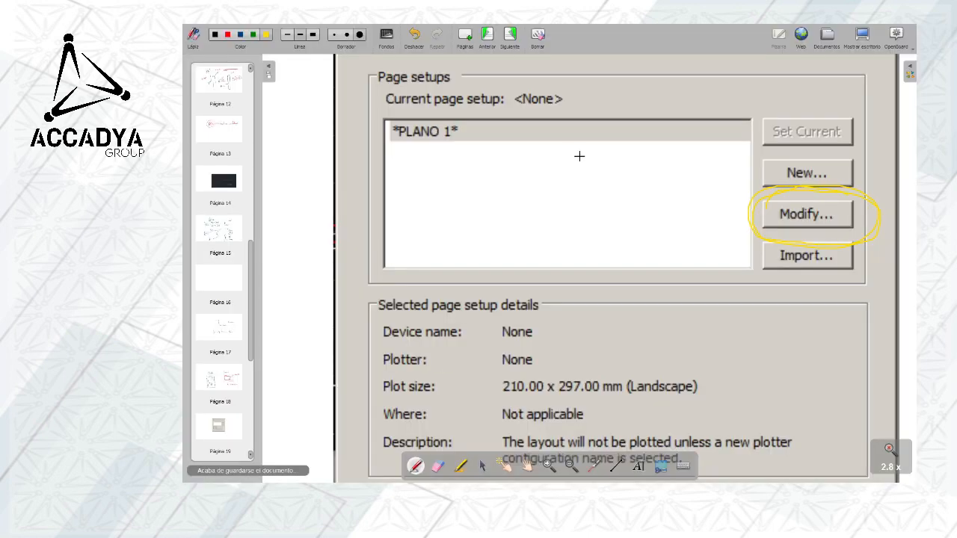
# Paste the Page Setup dialog snip onto a new OpenBoard page and enlarge it to 2.0x, with the printer and paper settings in view
pyautogui.click(463, 44)
pyautogui.hotkey('ctrl', 'v')
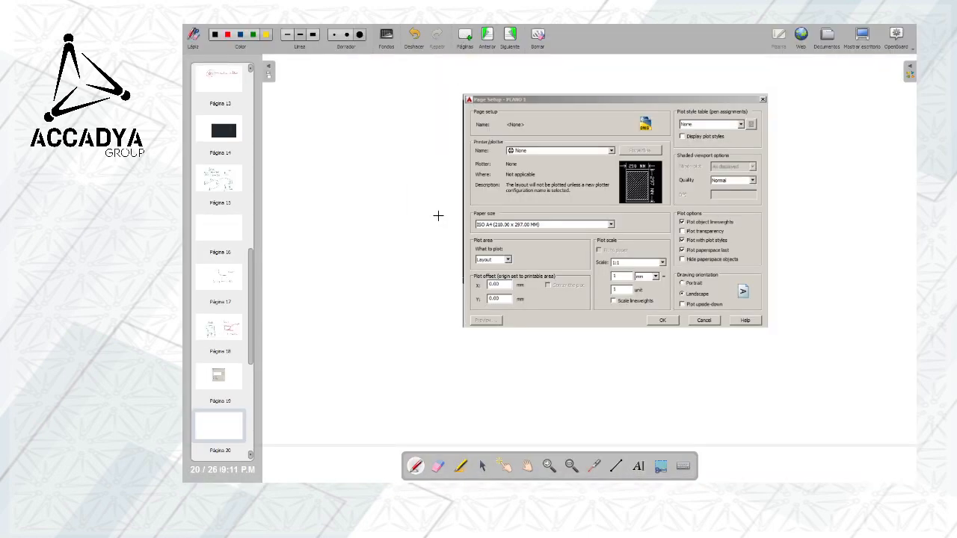
pyautogui.click(549, 466)
pyautogui.click(624, 223)
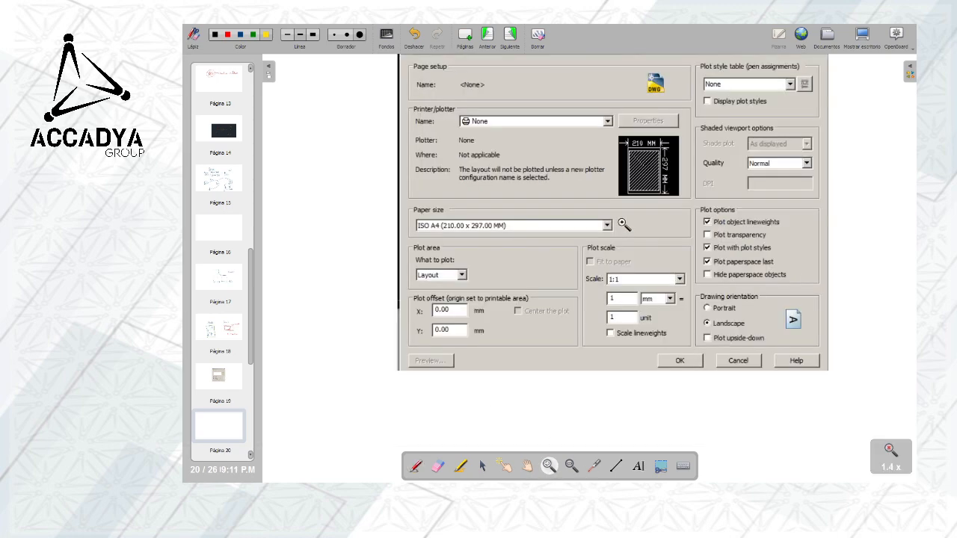
pyautogui.click(624, 223)
pyautogui.click(527, 466)
pyautogui.moveTo(382, 226); pyautogui.dragTo(354, 296)
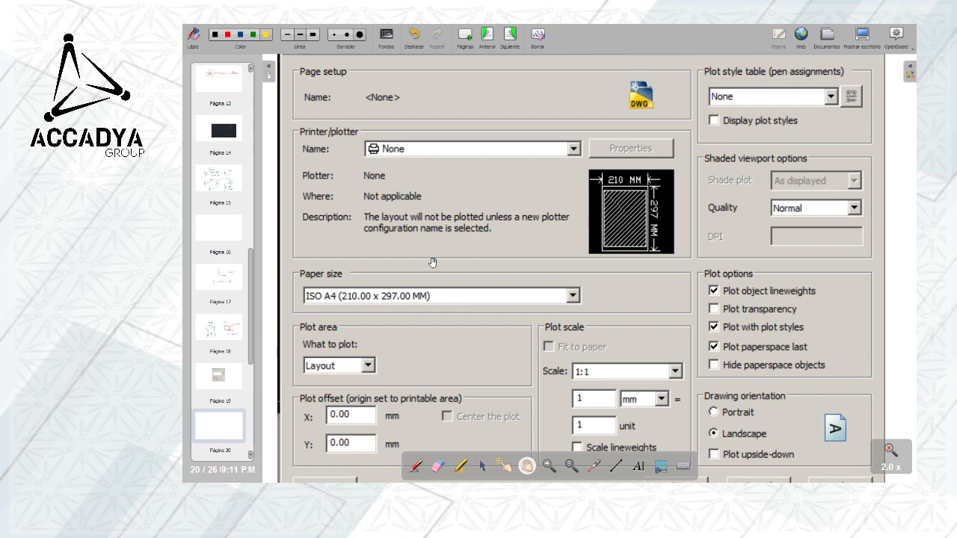
# Outline the page setup Name field and the Printer/plotter Name list on the snip with the red pen
pyautogui.click(417, 466)
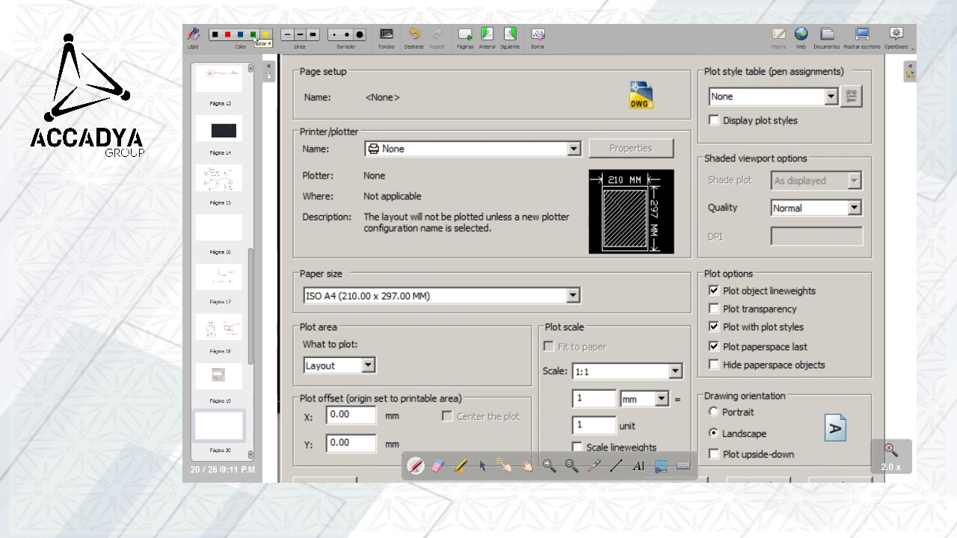
pyautogui.click(229, 35)
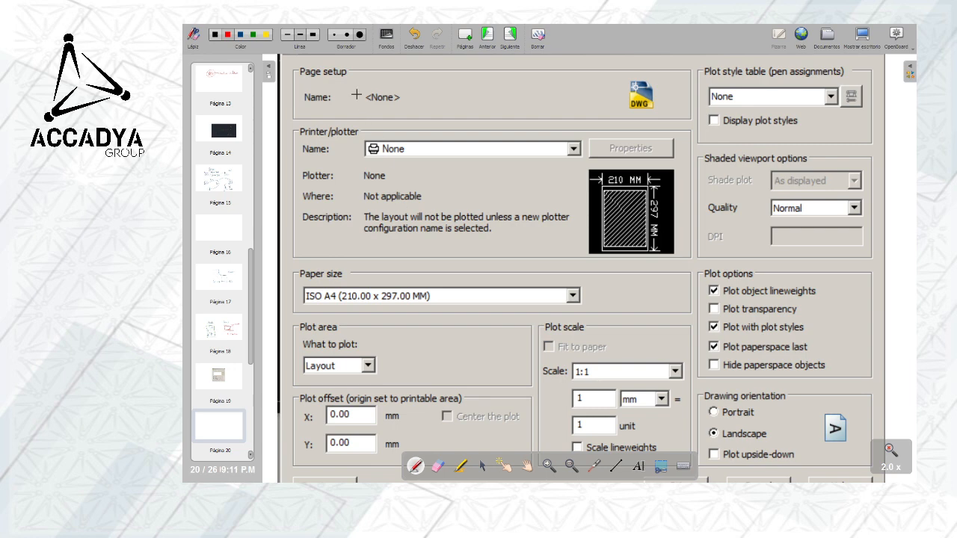
pyautogui.moveTo(354, 84)
pyautogui.mouseDown()
pyautogui.moveTo(610, 82)
pyautogui.moveTo(526, 109)
pyautogui.moveTo(399, 116)
pyautogui.moveTo(353, 83)
pyautogui.mouseUp()
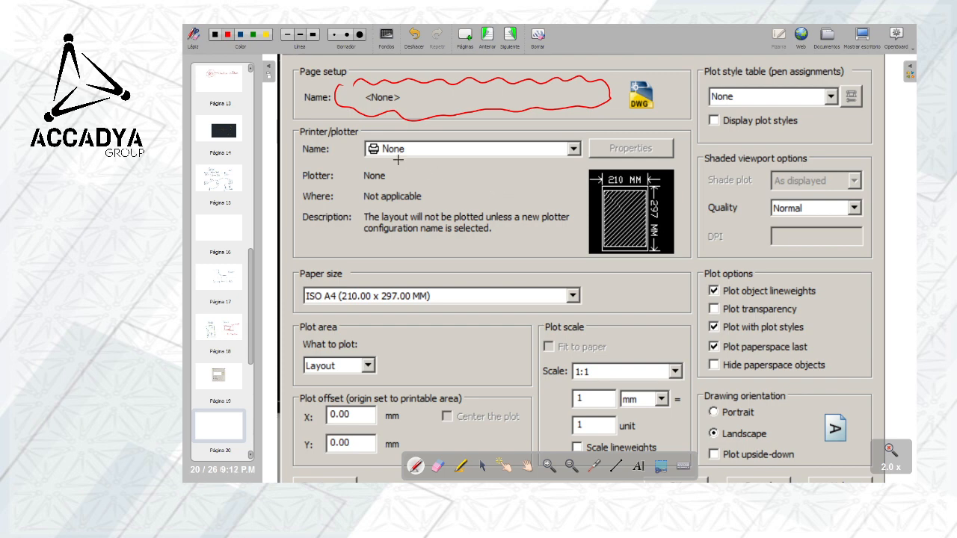
pyautogui.moveTo(571, 135)
pyautogui.mouseDown()
pyautogui.moveTo(446, 129)
pyautogui.moveTo(347, 148)
pyautogui.moveTo(426, 168)
pyautogui.moveTo(549, 164)
pyautogui.moveTo(582, 136)
pyautogui.mouseUp()
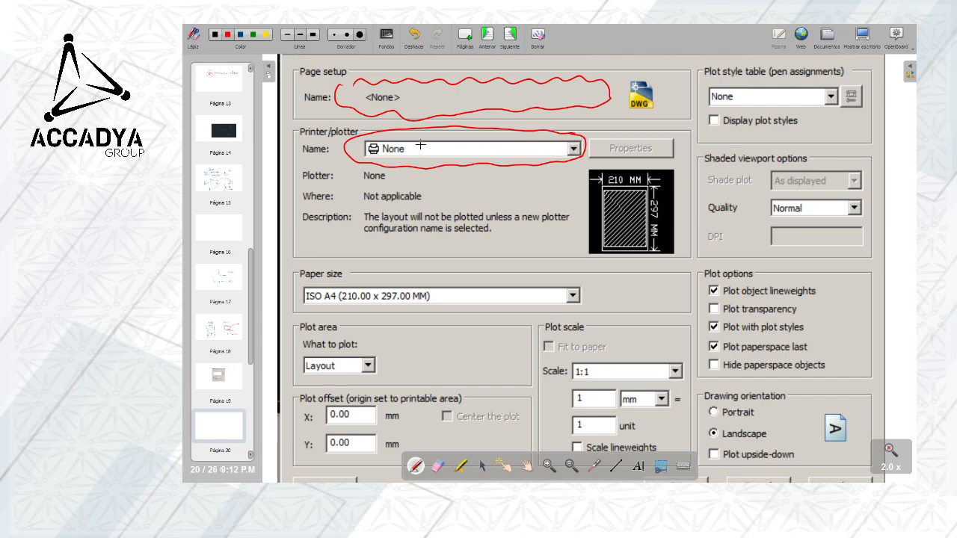
# Handwrite "DWG TO PDF" in red inside the circled Printer/plotter Name list
pyautogui.moveTo(418, 145)
pyautogui.mouseDown()
pyautogui.moveTo(421, 154)
pyautogui.moveTo(437, 147)
pyautogui.mouseUp()
pyautogui.moveTo(438, 154)
pyautogui.mouseDown()
pyautogui.moveTo(442, 145)
pyautogui.moveTo(459, 155)
pyautogui.mouseUp()
pyautogui.moveTo(466, 145); pyautogui.dragTo(494, 154)
pyautogui.moveTo(494, 144); pyautogui.dragTo(502, 154)
pyautogui.moveTo(501, 149); pyautogui.dragTo(506, 150)
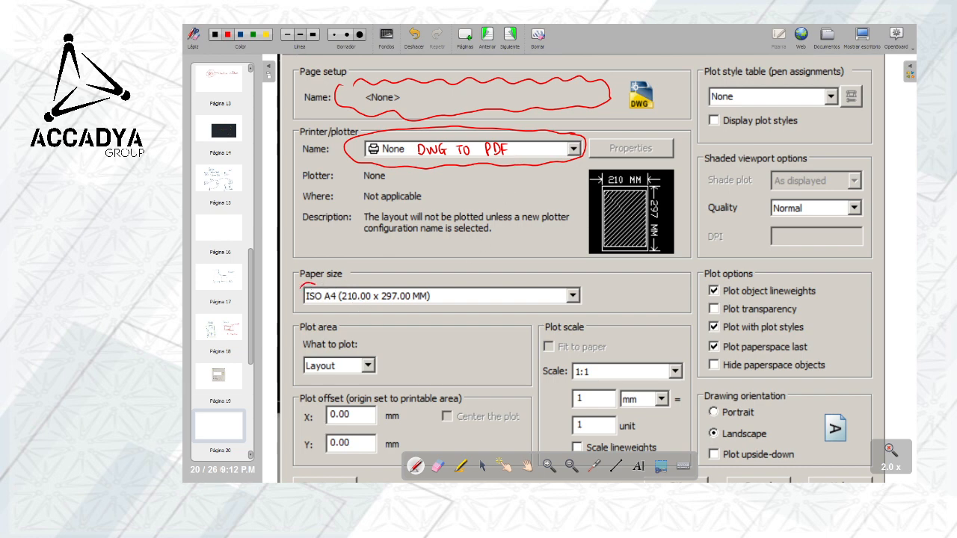
# Outline the snip's Paper size field in red, underline and cross out the A4 dimensions, and handwrite "A2 420" above it
pyautogui.moveTo(313, 284)
pyautogui.mouseDown()
pyautogui.moveTo(502, 269)
pyautogui.moveTo(597, 291)
pyautogui.moveTo(476, 321)
pyautogui.moveTo(333, 323)
pyautogui.moveTo(295, 302)
pyautogui.moveTo(297, 291)
pyautogui.mouseUp()
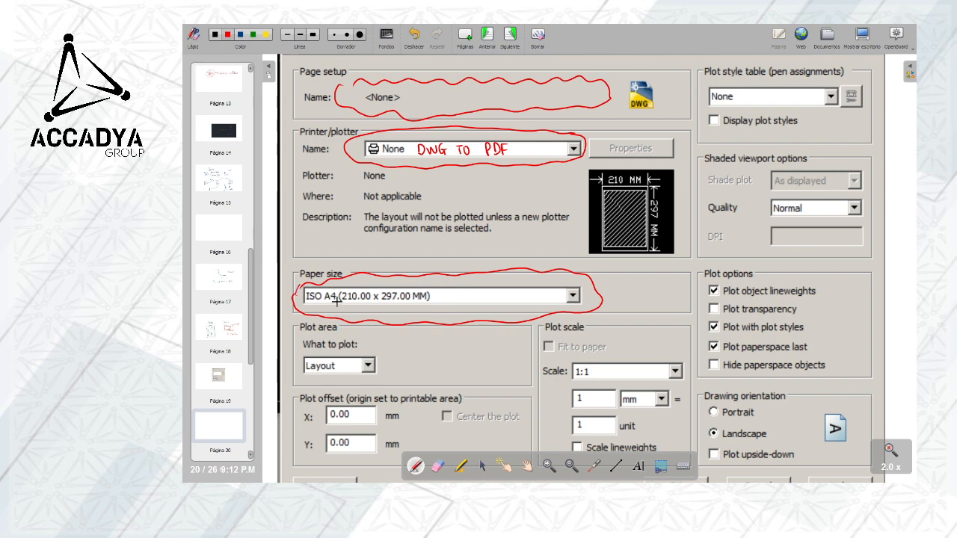
pyautogui.moveTo(346, 302)
pyautogui.mouseDown()
pyautogui.moveTo(459, 301)
pyautogui.moveTo(449, 314)
pyautogui.mouseUp()
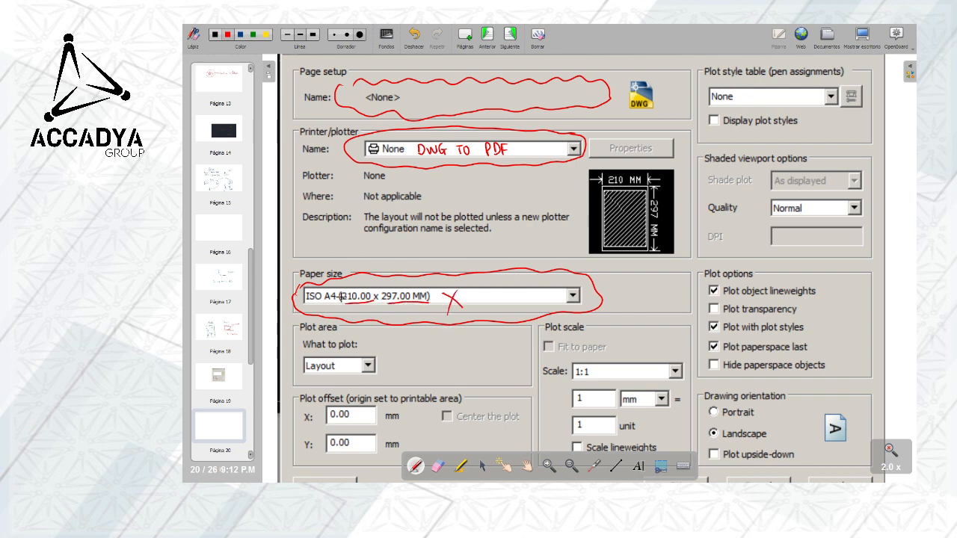
pyautogui.moveTo(365, 252); pyautogui.dragTo(389, 266)
pyautogui.moveTo(421, 251)
pyautogui.mouseDown()
pyautogui.moveTo(421, 267)
pyautogui.moveTo(436, 266)
pyautogui.moveTo(442, 253)
pyautogui.mouseUp()
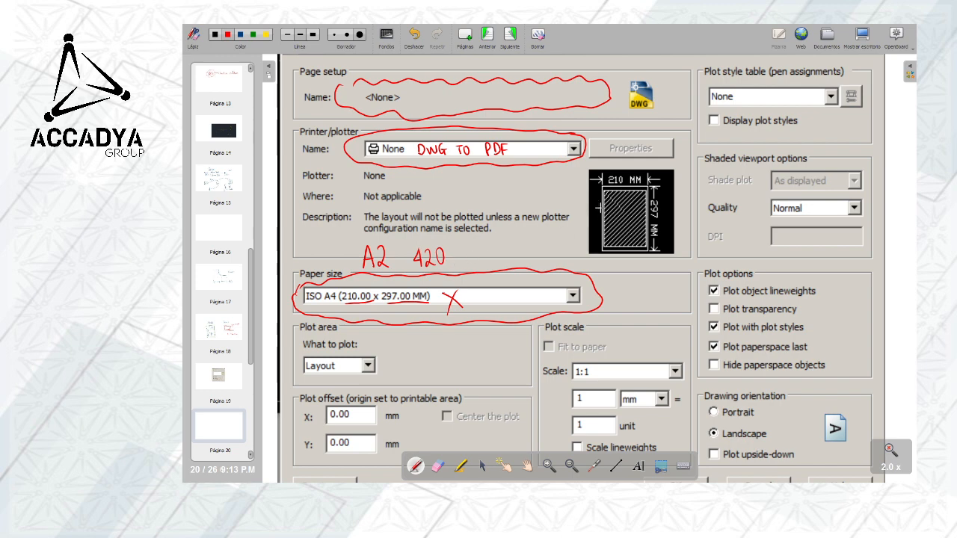
# Strike out the dimensions on the paper preview and sketch a landscape sheet labelled 594 by 420 beside the A2 note
pyautogui.moveTo(611, 181)
pyautogui.mouseDown()
pyautogui.moveTo(635, 178)
pyautogui.moveTo(654, 220)
pyautogui.mouseUp()
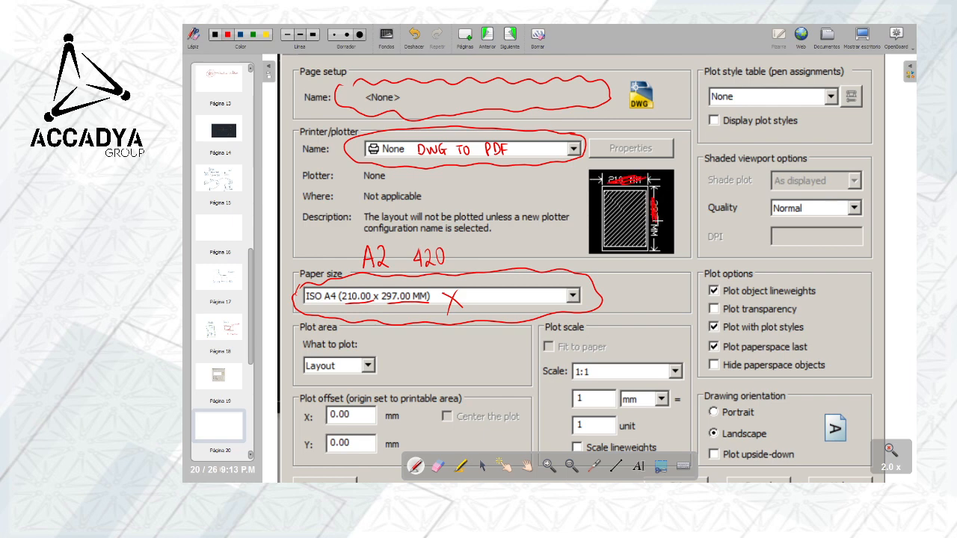
pyautogui.moveTo(491, 238)
pyautogui.mouseDown()
pyautogui.moveTo(492, 265)
pyautogui.moveTo(535, 237)
pyautogui.mouseUp()
pyautogui.moveTo(536, 237); pyautogui.dragTo(537, 264)
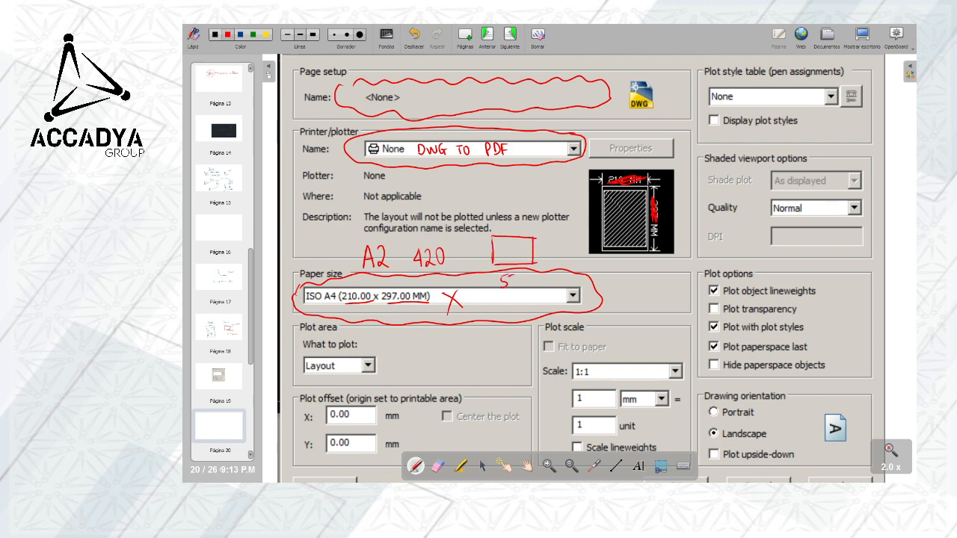
pyautogui.moveTo(543, 246); pyautogui.dragTo(544, 258)
pyautogui.moveTo(547, 249); pyautogui.dragTo(553, 257)
# Circle the Portrait orientation, the 1:1 scale, the Layout plot area and the plot style table on the snip in red
pyautogui.moveTo(749, 399)
pyautogui.mouseDown()
pyautogui.moveTo(709, 413)
pyautogui.moveTo(756, 423)
pyautogui.mouseUp()
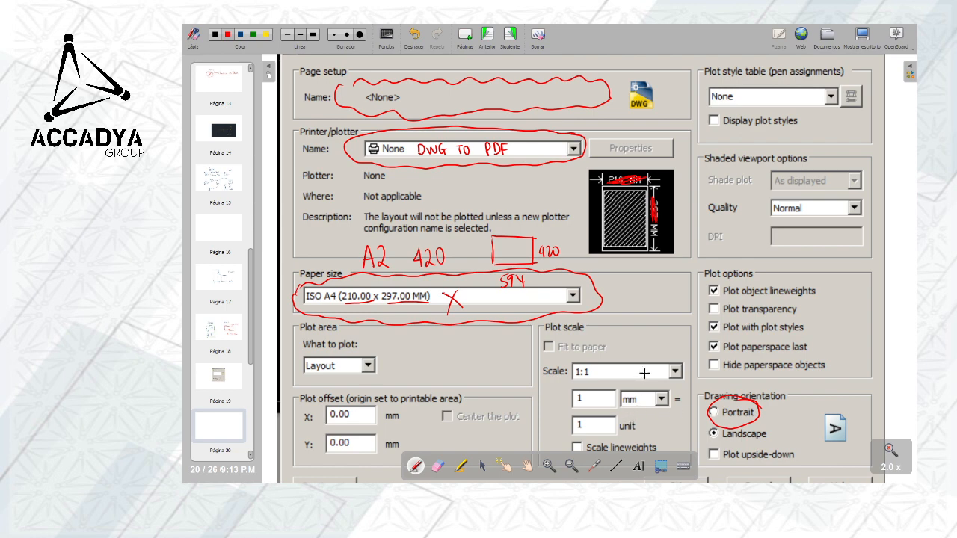
pyautogui.moveTo(677, 358)
pyautogui.mouseDown()
pyautogui.moveTo(566, 362)
pyautogui.moveTo(611, 387)
pyautogui.moveTo(677, 385)
pyautogui.moveTo(683, 358)
pyautogui.moveTo(670, 361)
pyautogui.mouseUp()
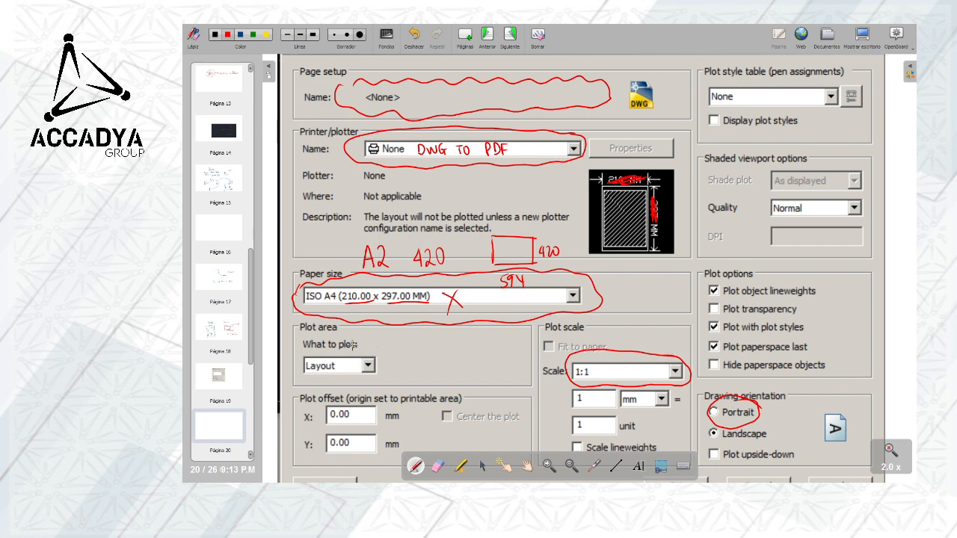
pyautogui.moveTo(374, 350)
pyautogui.mouseDown()
pyautogui.moveTo(335, 348)
pyautogui.moveTo(294, 365)
pyautogui.moveTo(336, 383)
pyautogui.moveTo(385, 370)
pyautogui.mouseUp()
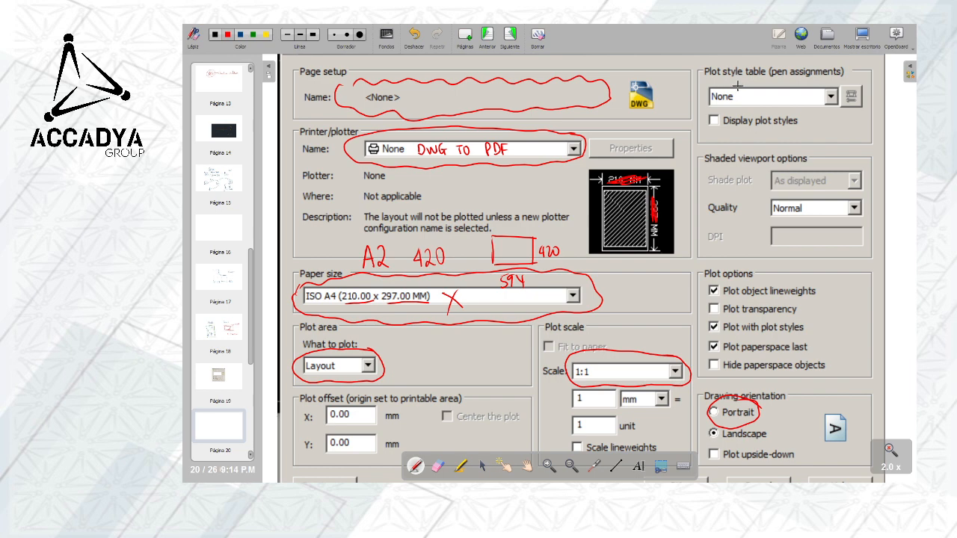
pyautogui.moveTo(718, 77)
pyautogui.mouseDown()
pyautogui.moveTo(705, 84)
pyautogui.moveTo(702, 118)
pyautogui.moveTo(750, 139)
pyautogui.moveTo(843, 128)
pyautogui.moveTo(873, 81)
pyautogui.moveTo(790, 72)
pyautogui.moveTo(706, 82)
pyautogui.mouseUp()
pyautogui.moveTo(649, 196); pyautogui.dragTo(650, 210)
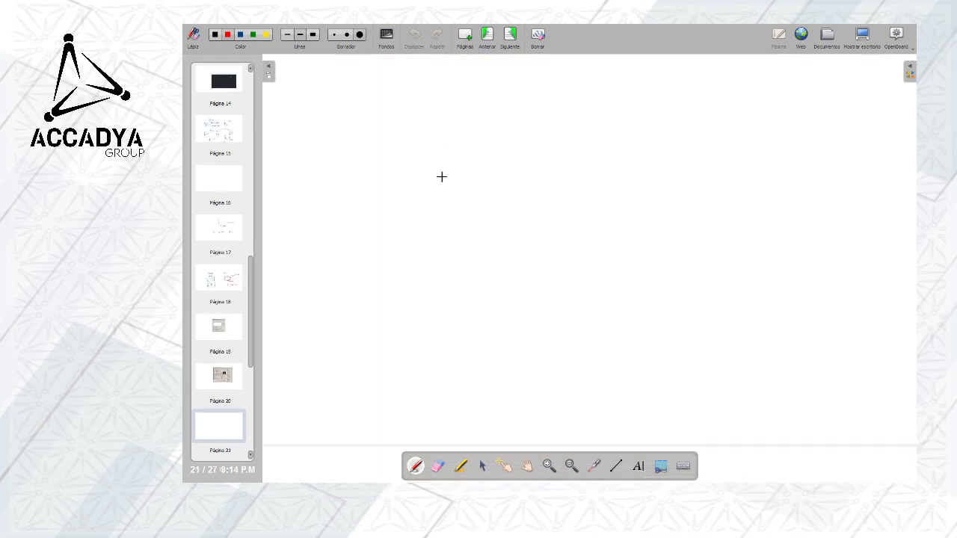
# On a new whiteboard page, handwrite "ISO A2" and below it "ISO A2 Full Bleed" in red, underlining "Full Bleed"
pyautogui.moveTo(426, 144); pyautogui.dragTo(441, 145)
pyautogui.moveTo(437, 145); pyautogui.dragTo(437, 161)
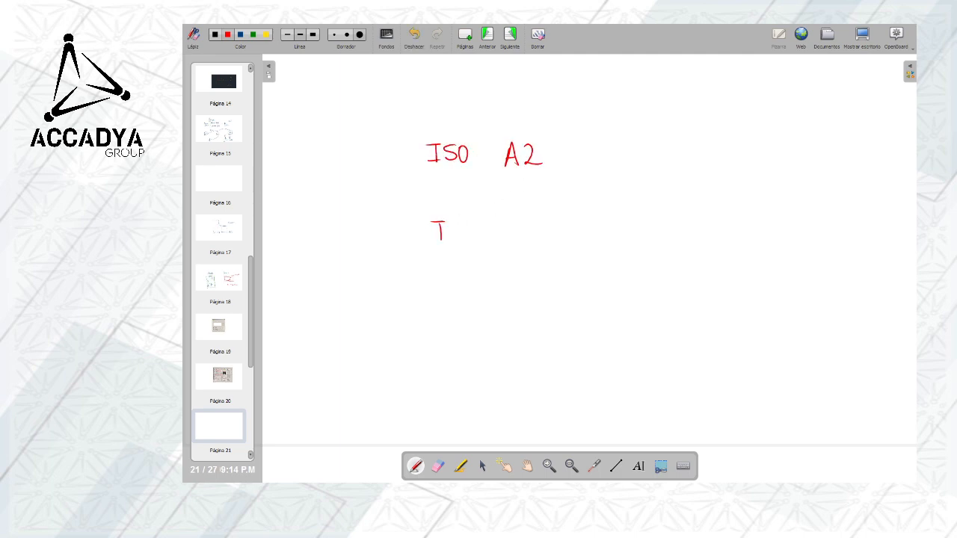
pyautogui.moveTo(453, 224); pyautogui.dragTo(449, 241)
pyautogui.moveTo(500, 223); pyautogui.dragTo(500, 241)
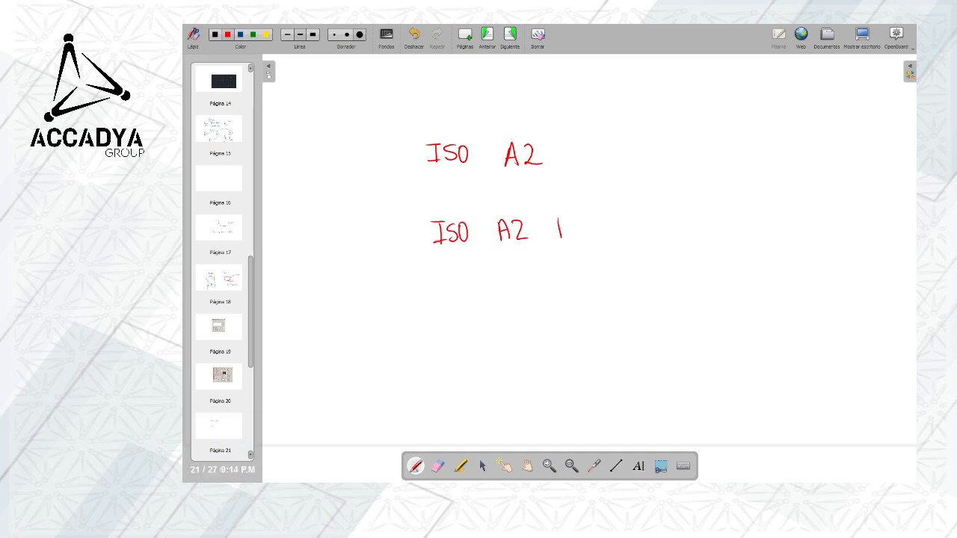
pyautogui.moveTo(581, 215); pyautogui.dragTo(580, 240)
pyautogui.moveTo(587, 213); pyautogui.dragTo(587, 241)
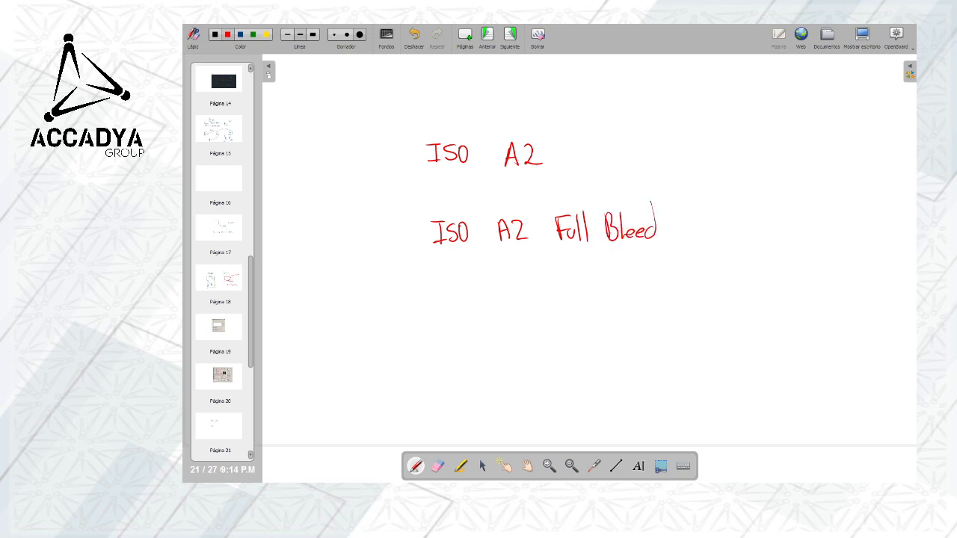
pyautogui.moveTo(558, 252); pyautogui.dragTo(659, 254)
# Sketch two landscape sheet rectangles in red, one beside the "ISO A2 Full Bleed" label and one above it
pyautogui.moveTo(707, 164)
pyautogui.mouseDown()
pyautogui.moveTo(827, 163)
pyautogui.moveTo(713, 254)
pyautogui.moveTo(839, 249)
pyautogui.mouseUp()
pyautogui.moveTo(838, 163); pyautogui.dragTo(859, 253)
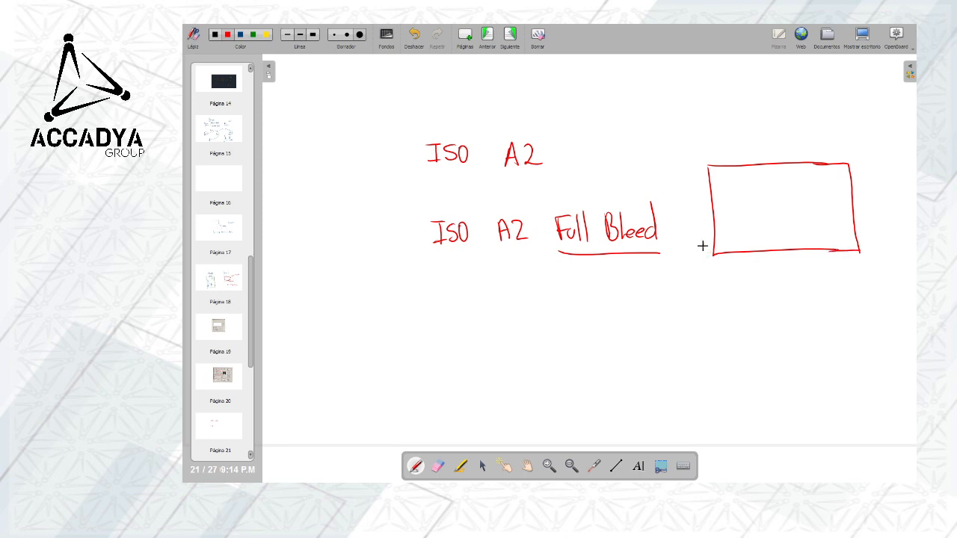
pyautogui.moveTo(686, 77)
pyautogui.mouseDown()
pyautogui.moveTo(692, 139)
pyautogui.moveTo(824, 139)
pyautogui.mouseUp()
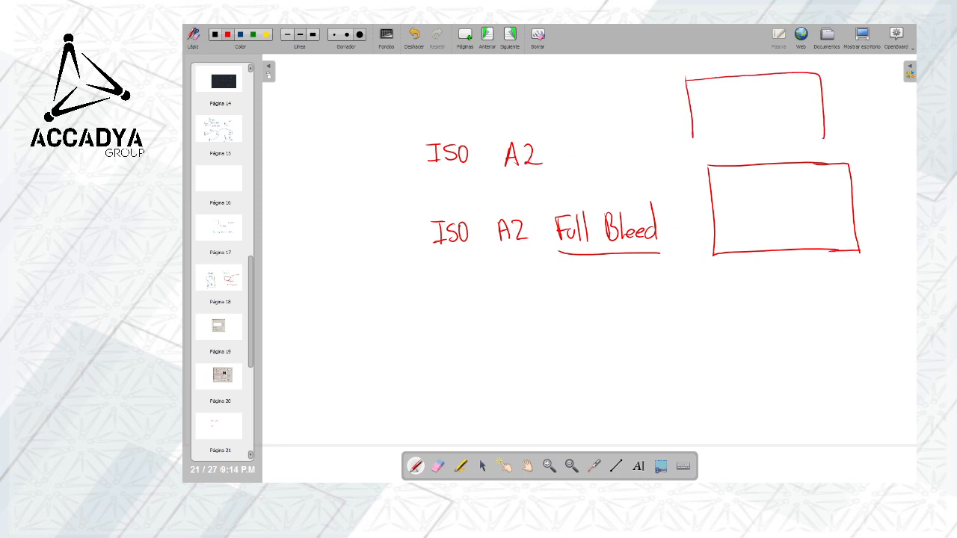
pyautogui.moveTo(692, 139); pyautogui.dragTo(770, 138)
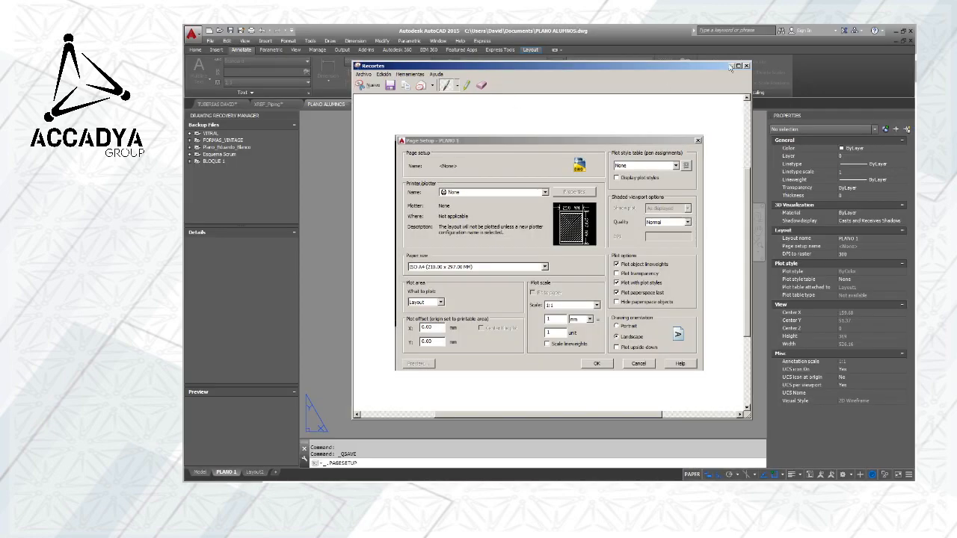
# Switch to AutoCAD, put the Recortes window away and set the PLANO 1 page setup's plotter to DWG To PDF.pc3
pyautogui.click(730, 66)
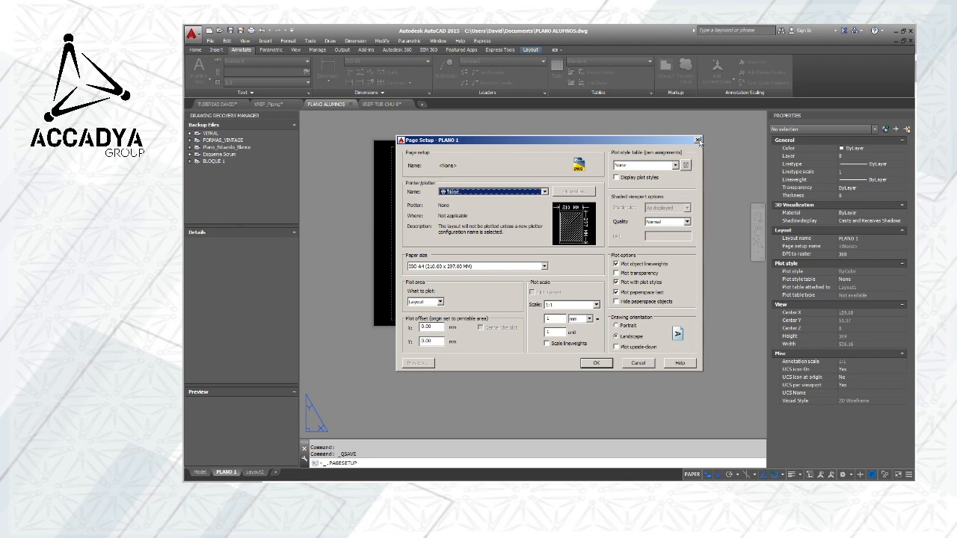
pyautogui.click(459, 266)
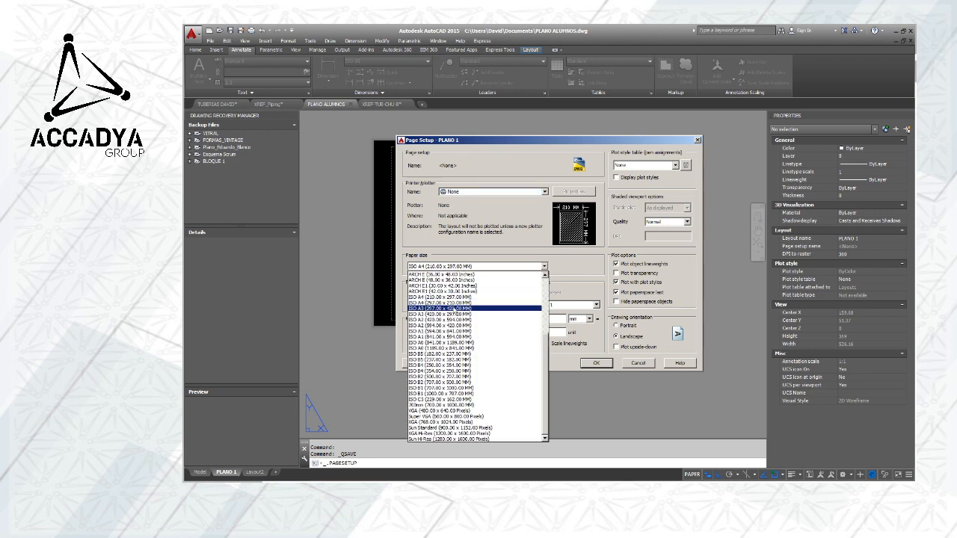
pyautogui.scroll(5, 439, 321)
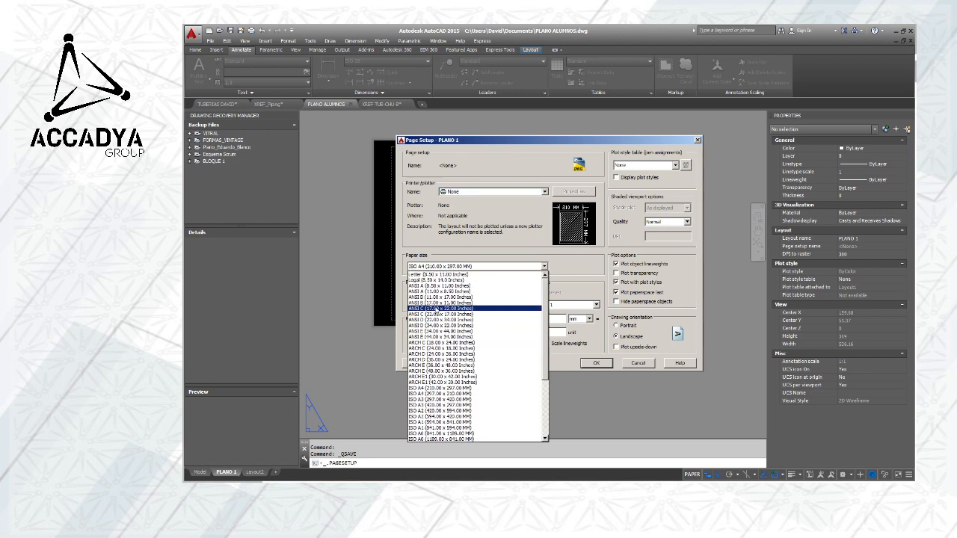
pyautogui.click(465, 195)
pyautogui.click(465, 194)
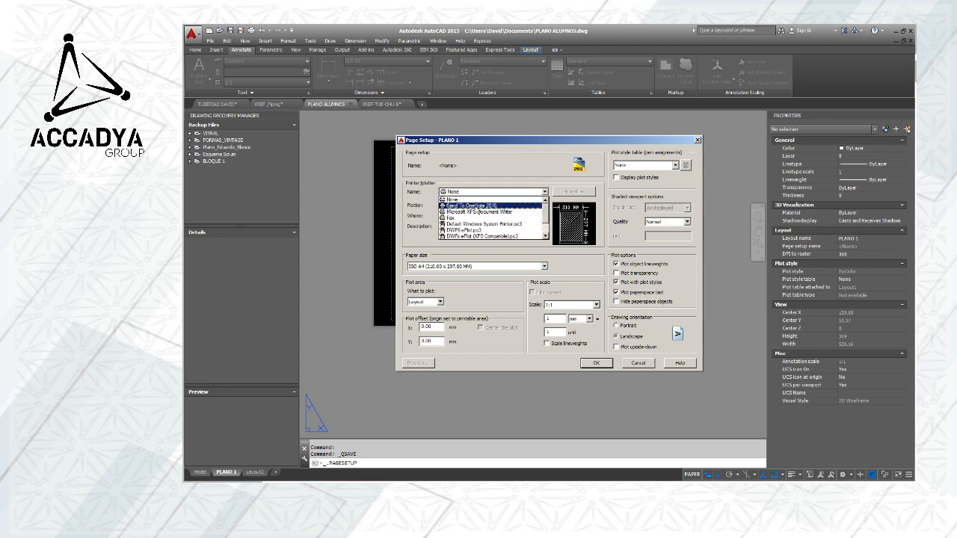
pyautogui.scroll(-1, 492, 231)
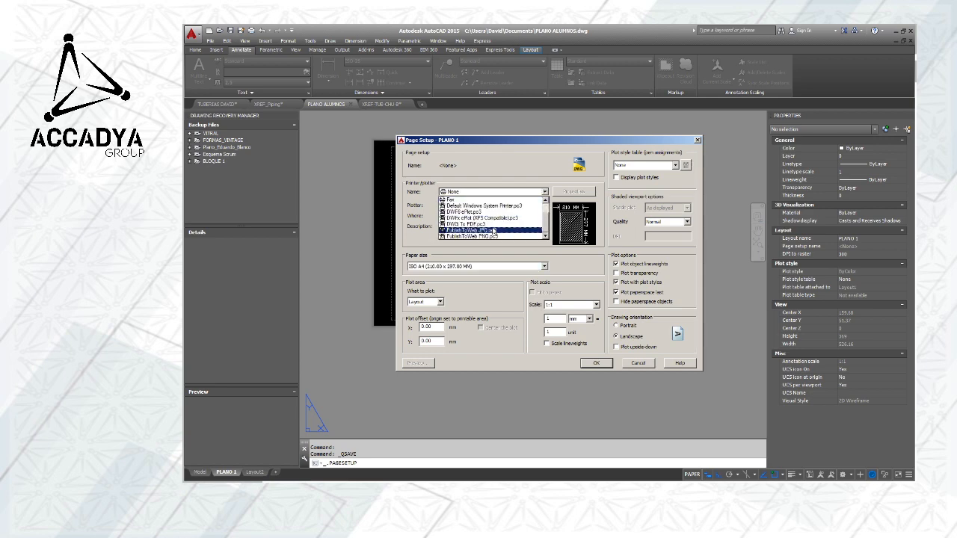
pyautogui.click(478, 224)
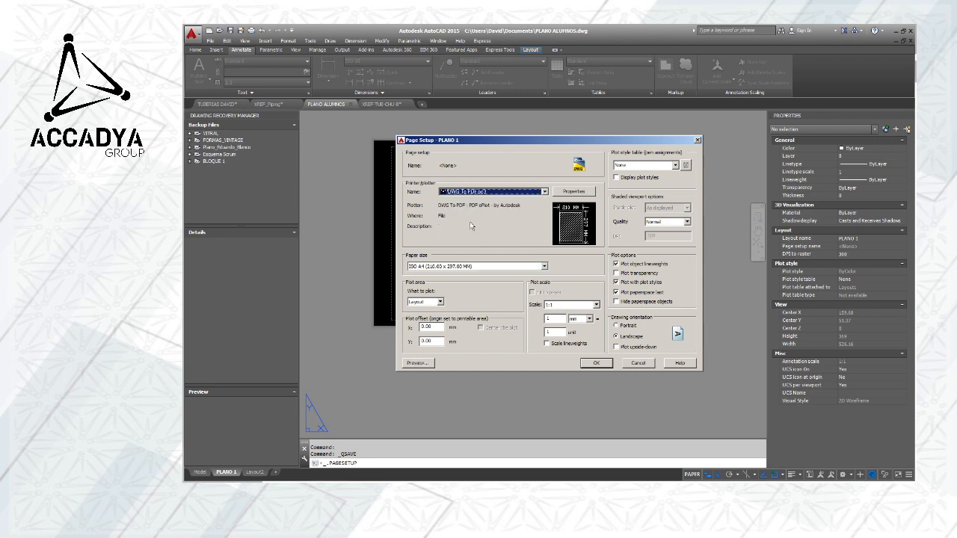
# Set the paper size to ISO full bleed A2 (594.00 x 420.00 MM), accept the page setup and close the Page Setup Manager
pyautogui.click(473, 268)
pyautogui.scroll(10, 467, 321)
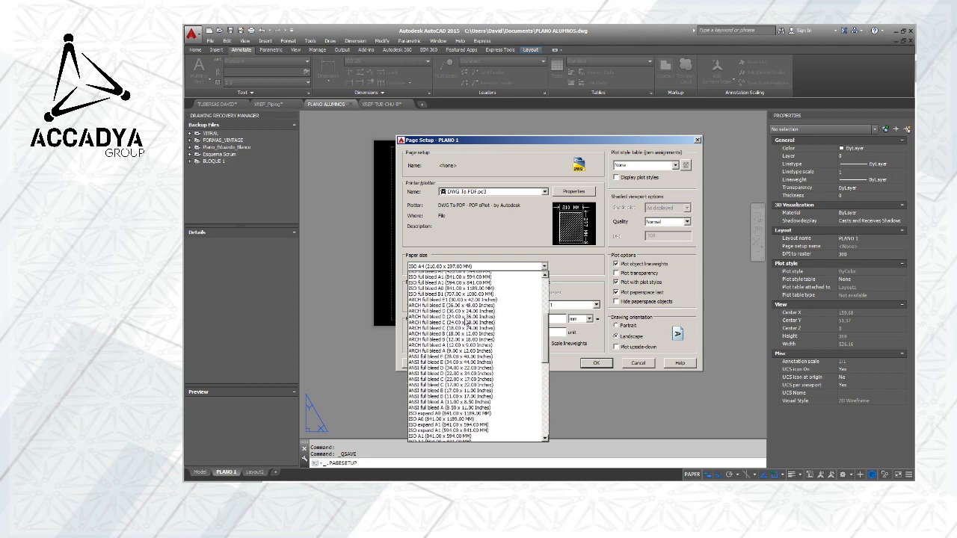
pyautogui.scroll(2, 468, 324)
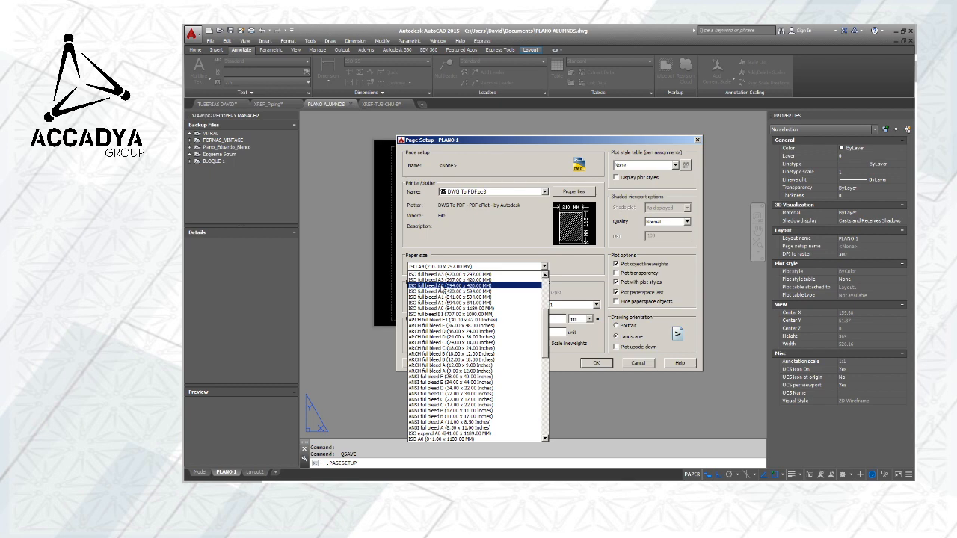
pyautogui.click(441, 286)
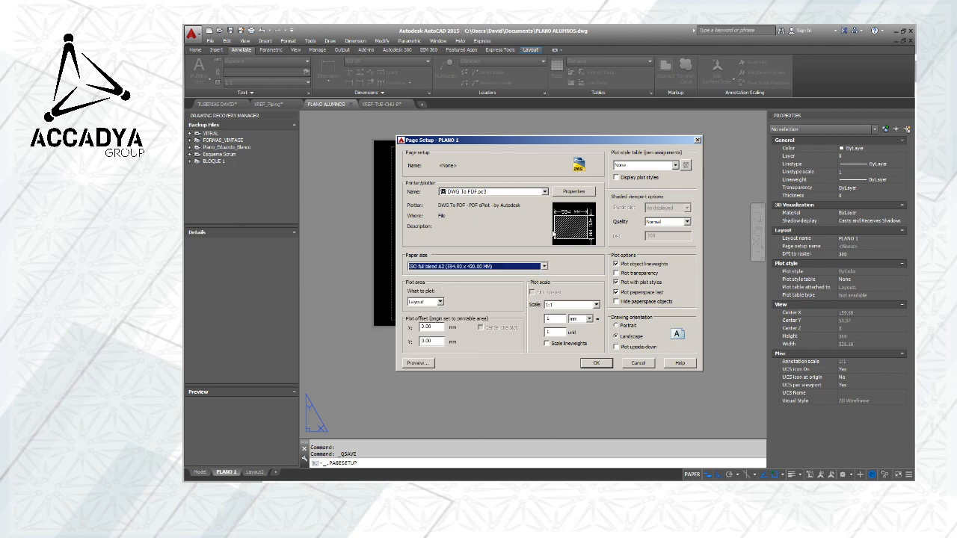
pyautogui.click(626, 326)
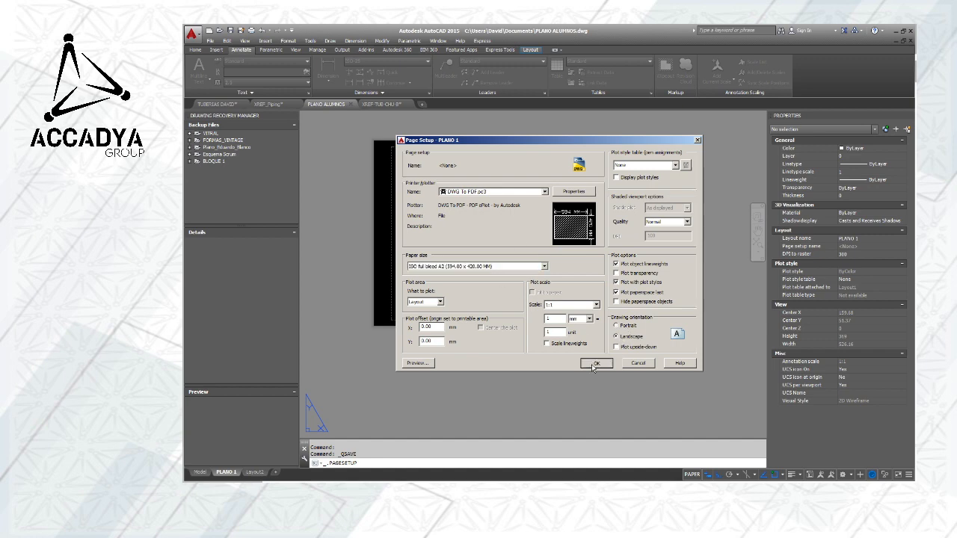
pyautogui.click(594, 364)
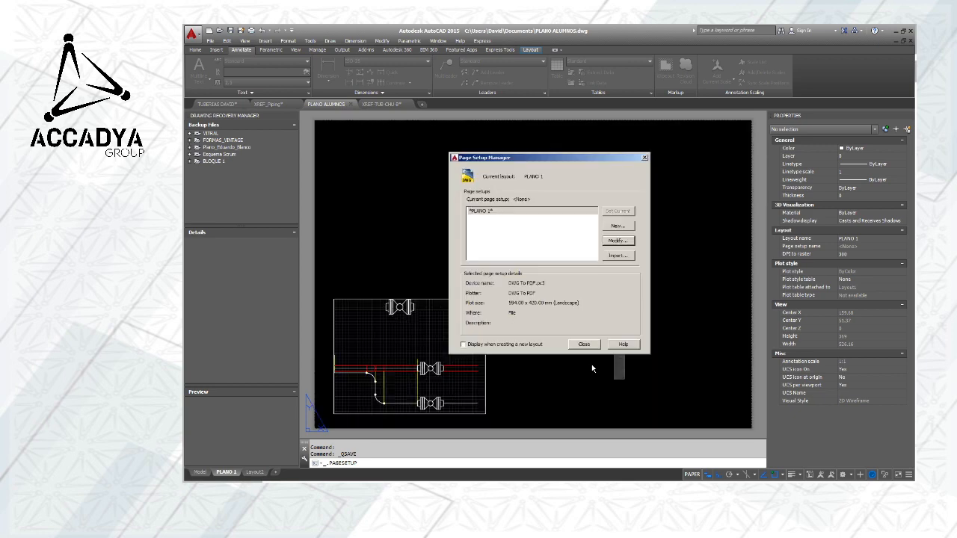
pyautogui.click(644, 158)
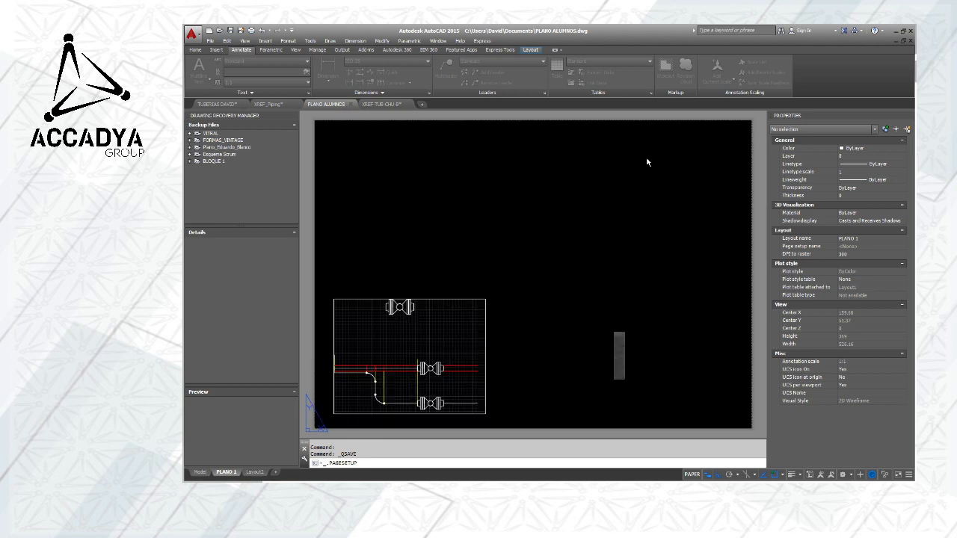
# Examine the PLANO 1 sheet's edges and printable margin, and how the existing viewport sits on the paper
pyautogui.scroll(-2, 591, 262)
pyautogui.scroll(1, 590, 336)
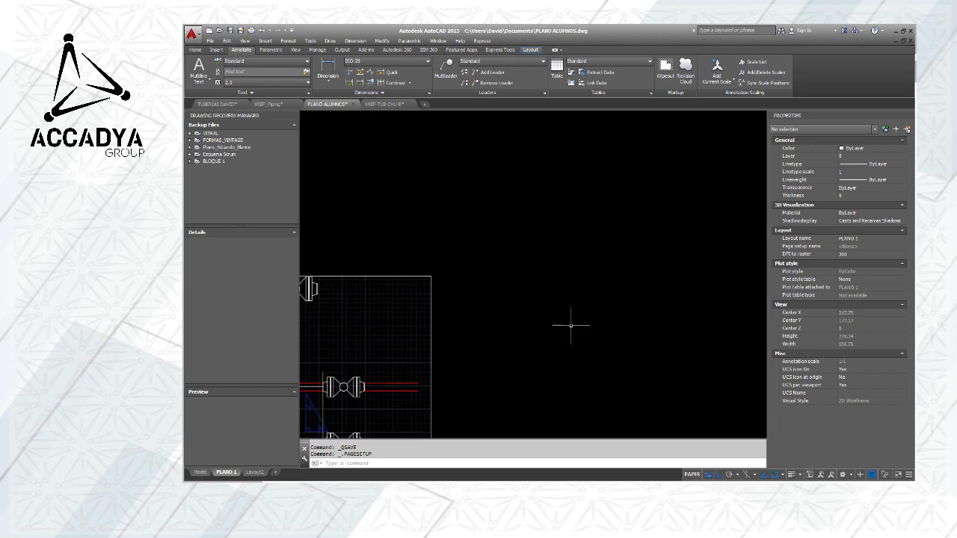
pyautogui.scroll(-2, 587, 309)
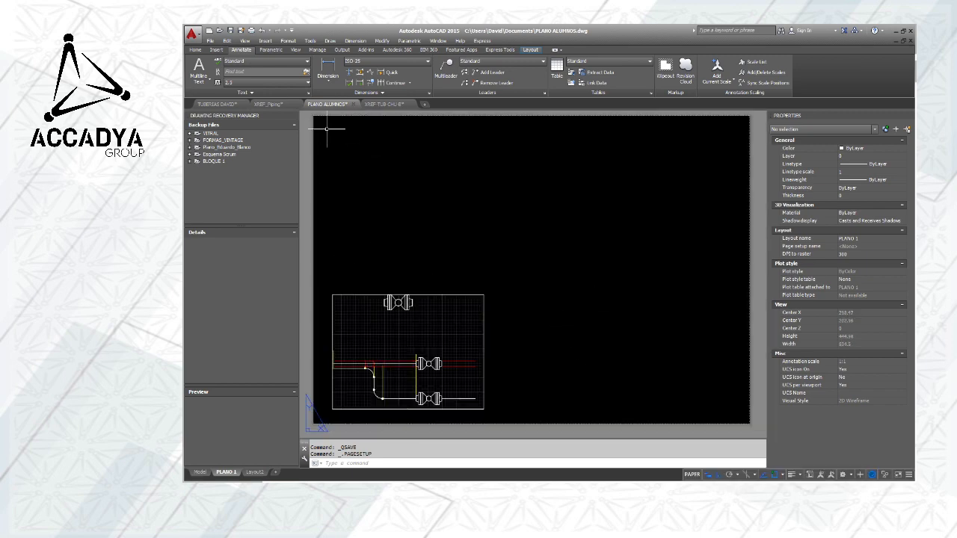
pyautogui.scroll(6, 752, 415)
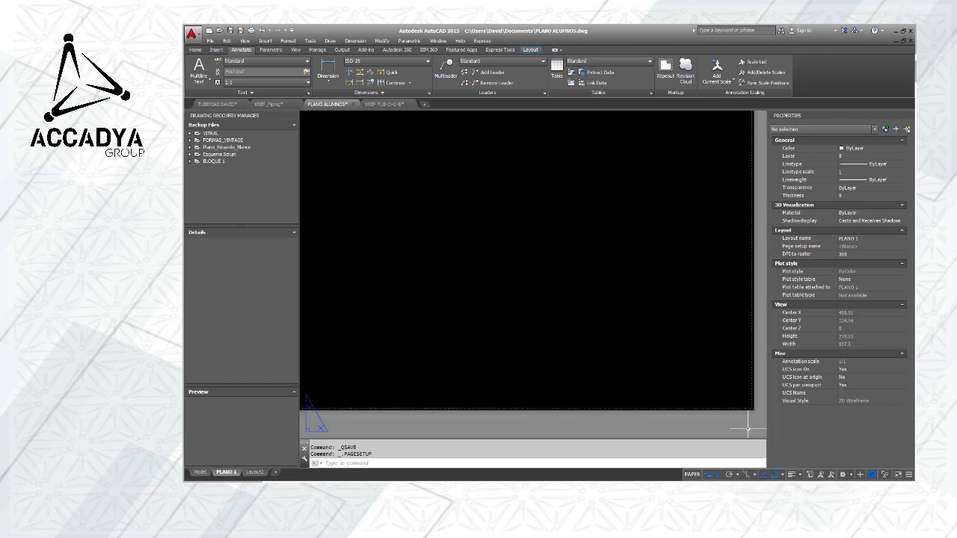
pyautogui.scroll(-5, 725, 376)
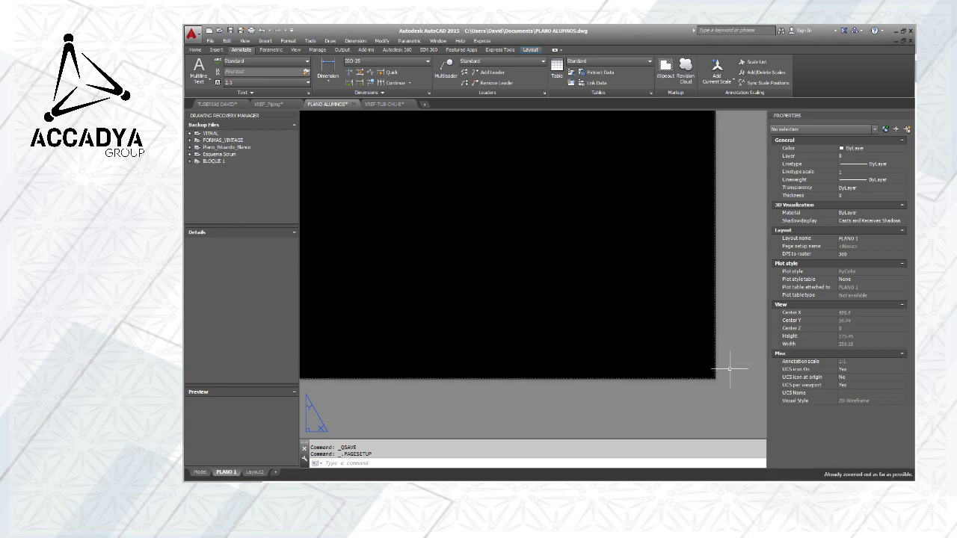
pyautogui.moveTo(587, 336); pyautogui.dragTo(650, 371, button='middle')
pyautogui.scroll(-1, 650, 362)
pyautogui.moveTo(482, 364); pyautogui.dragTo(668, 366, button='middle')
pyautogui.moveTo(556, 384); pyautogui.dragTo(701, 384, button='middle')
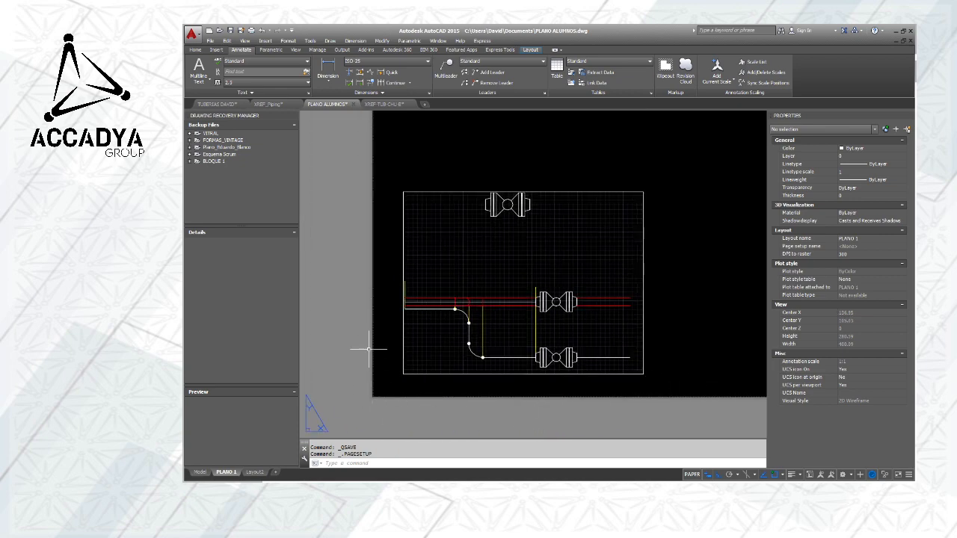
pyautogui.scroll(-2, 456, 312)
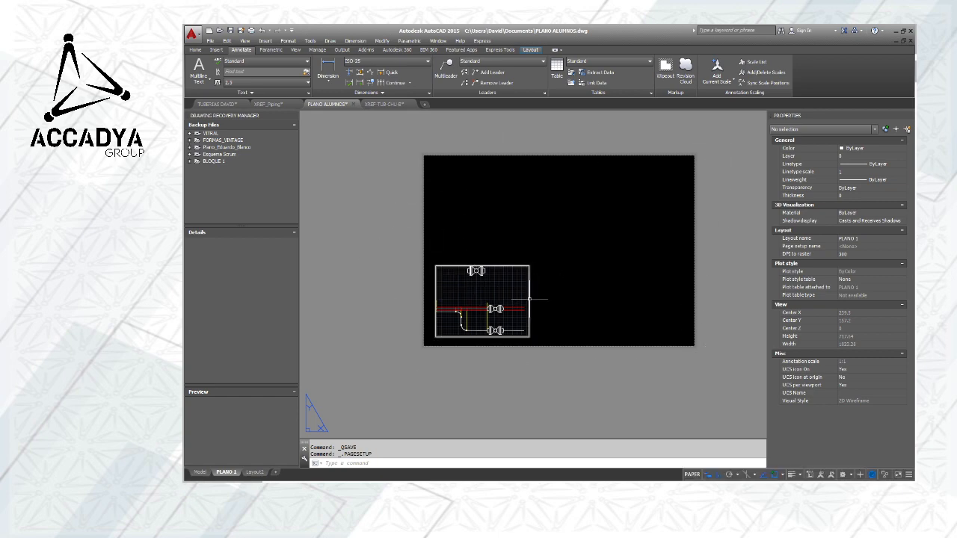
pyautogui.scroll(2, 510, 297)
pyautogui.scroll(-4, 511, 295)
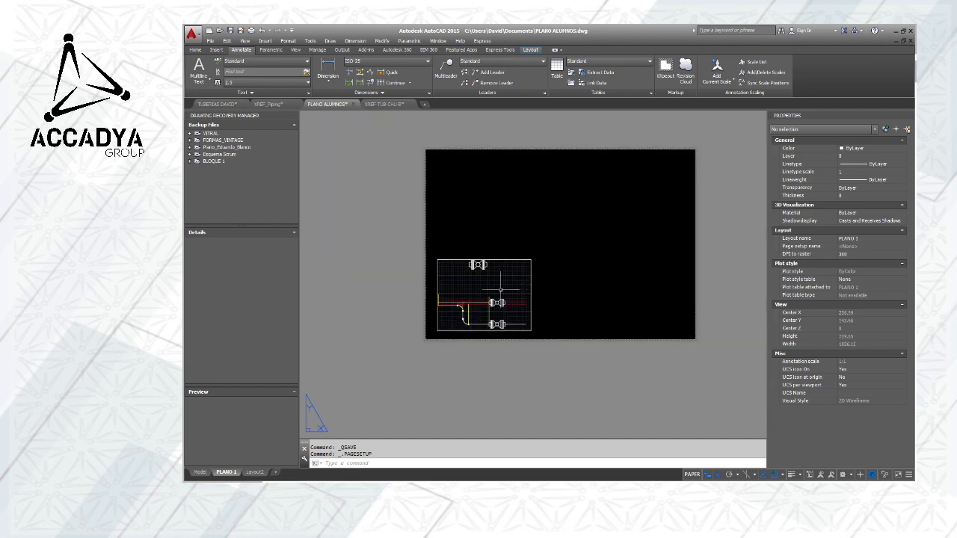
pyautogui.scroll(2, 500, 290)
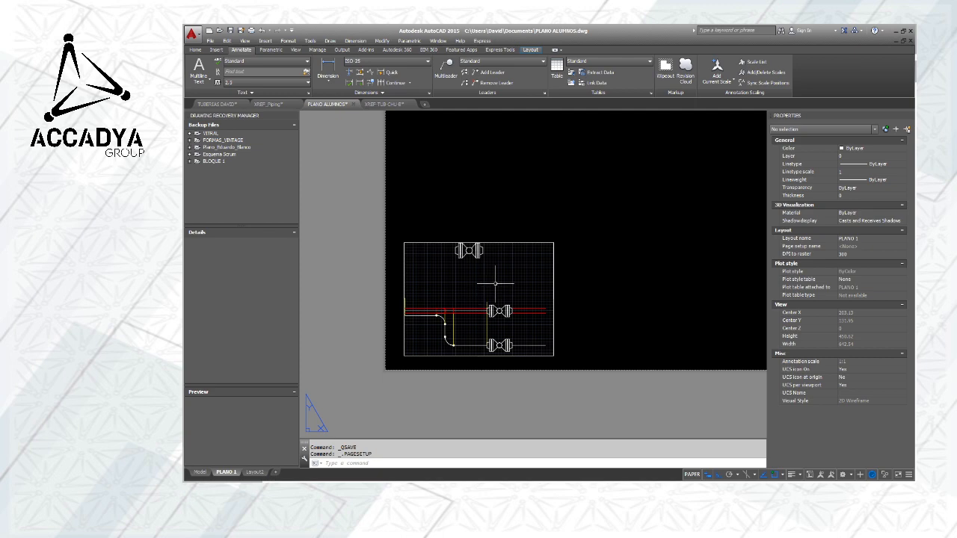
# Move the existing viewport straight up to the upper part of the PLANO 1 sheet, keeping its horizontal position
pyautogui.scroll(-2, 495, 284)
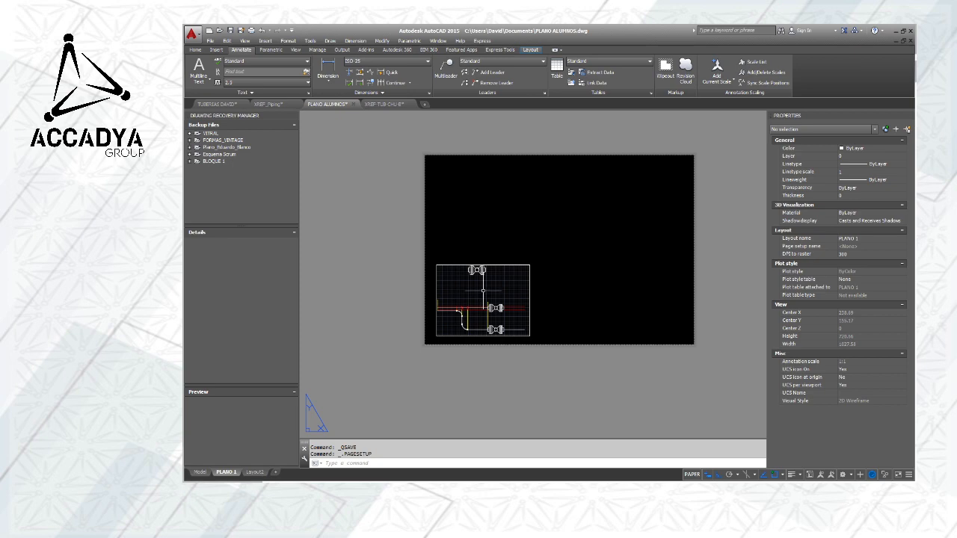
pyautogui.scroll(2, 480, 290)
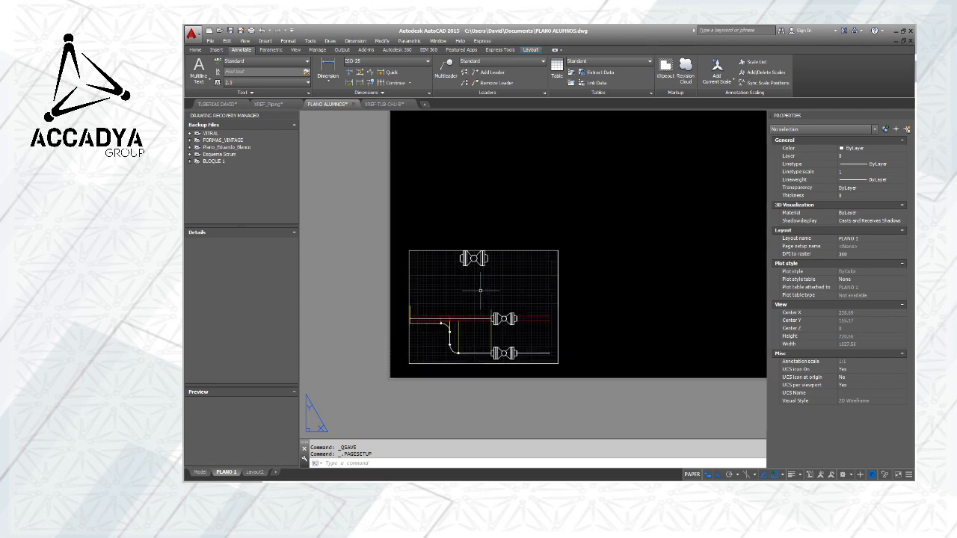
pyautogui.click(493, 251)
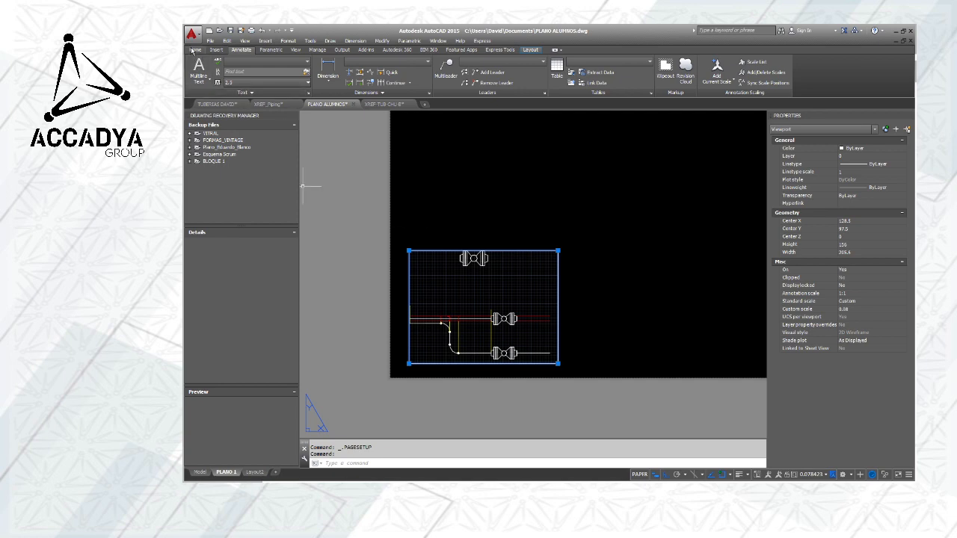
pyautogui.click(194, 50)
pyautogui.click(289, 61)
pyautogui.click(498, 295)
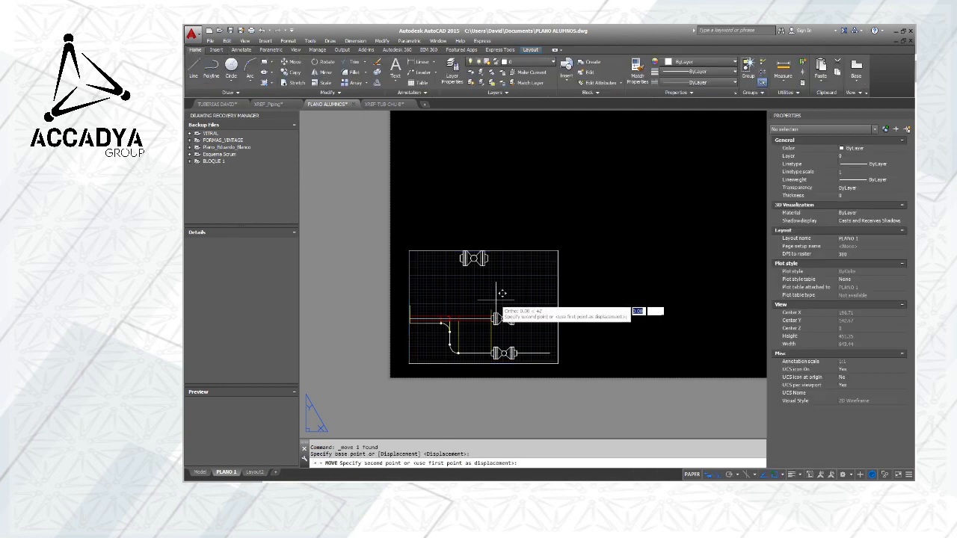
pyautogui.scroll(-1, 583, 192)
pyautogui.click(551, 171)
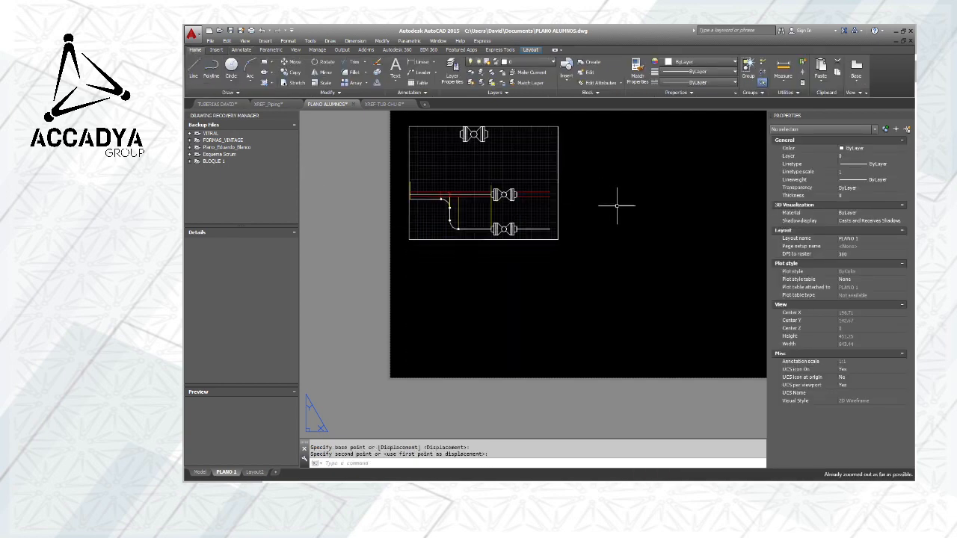
# Stretch the viewport by its corners, first wider and then narrower, down to about 67 mm wide and 139 mm high
pyautogui.click(490, 232)
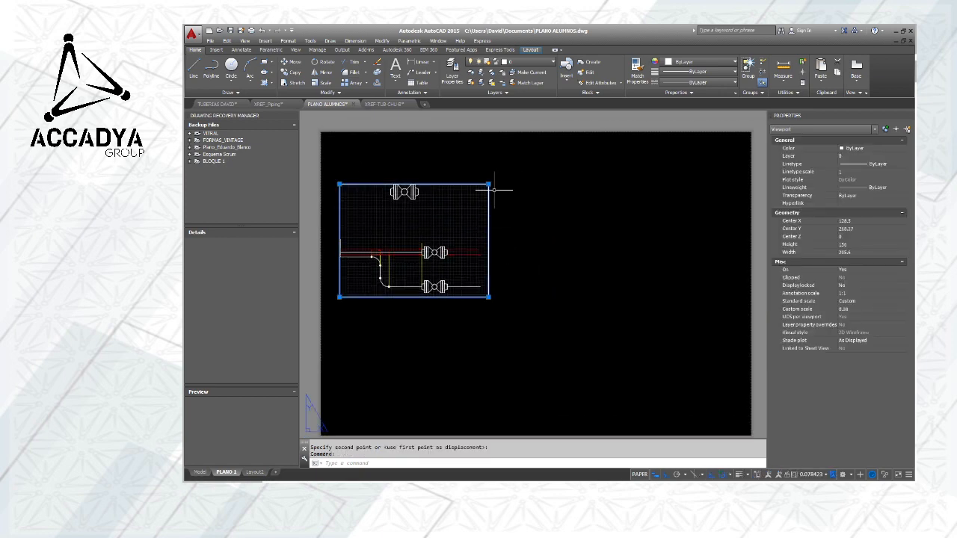
pyautogui.click(488, 184)
pyautogui.click(693, 184)
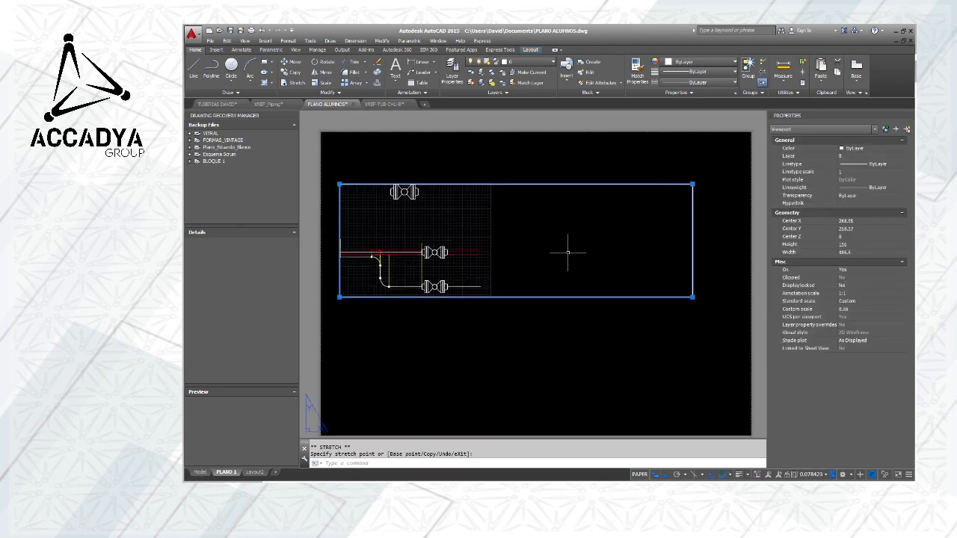
pyautogui.click(692, 184)
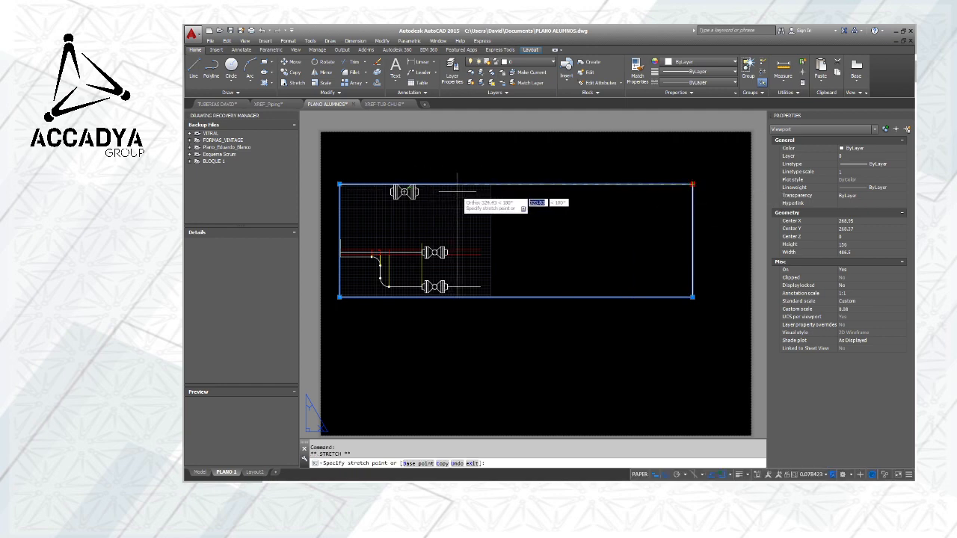
pyautogui.click(457, 187)
pyautogui.click(340, 184)
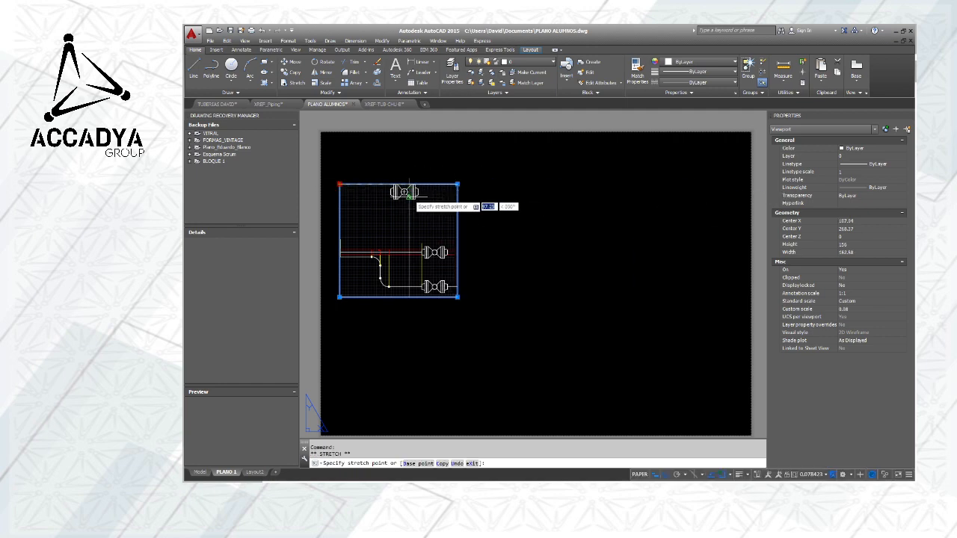
pyautogui.click(409, 197)
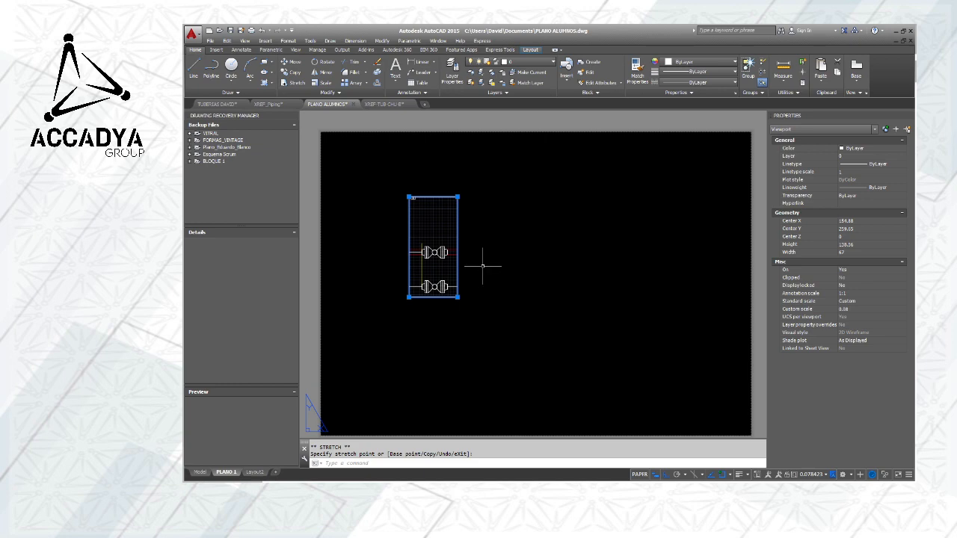
pyautogui.press('Escape')
# Delete the viewport from the PLANO 1 layout
pyautogui.scroll(-2, 482, 266)
pyautogui.moveTo(502, 263); pyautogui.dragTo(523, 186, button='middle')
pyautogui.scroll(-1, 525, 222)
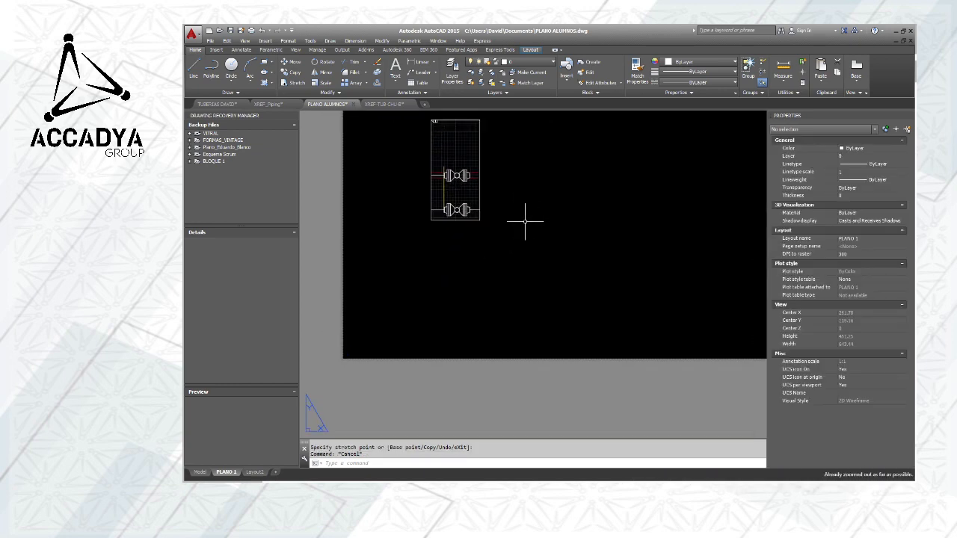
pyautogui.middleClick(525, 222)
pyautogui.middleClick(524, 221)
pyautogui.scroll(-8, 528, 222)
pyautogui.moveTo(605, 247); pyautogui.dragTo(556, 247, button='middle')
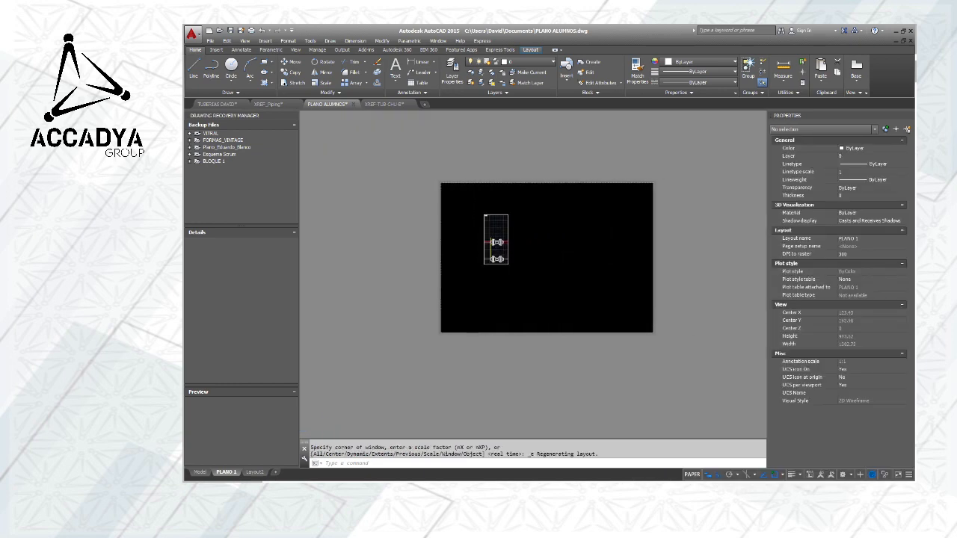
pyautogui.scroll(4, 506, 241)
pyautogui.scroll(-2, 506, 241)
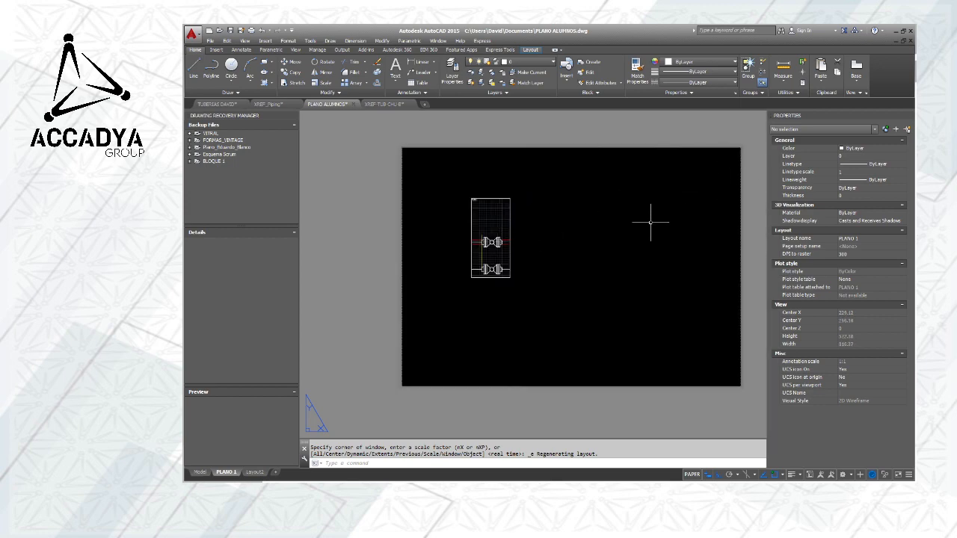
pyautogui.moveTo(650, 222); pyautogui.dragTo(530, 235, button='middle')
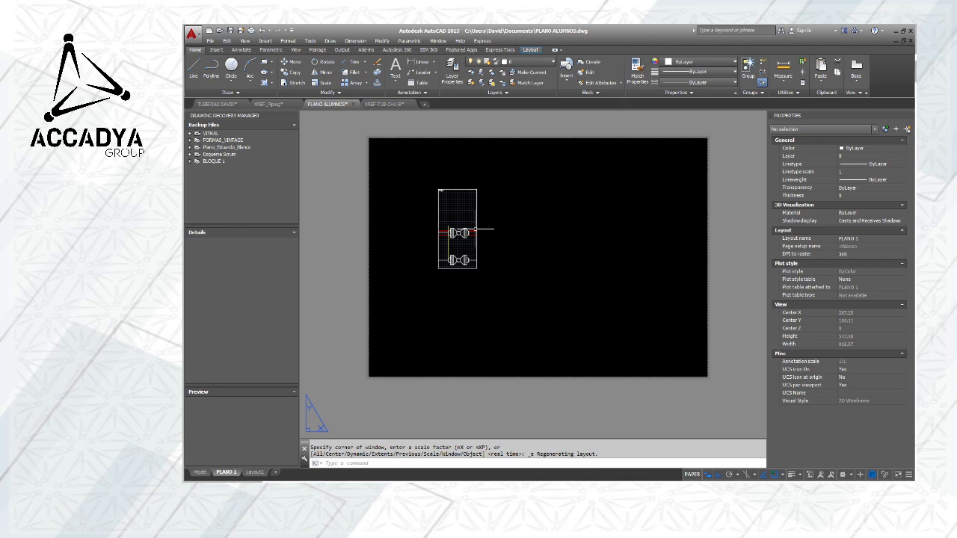
pyautogui.click(476, 229)
pyautogui.press('Delete')
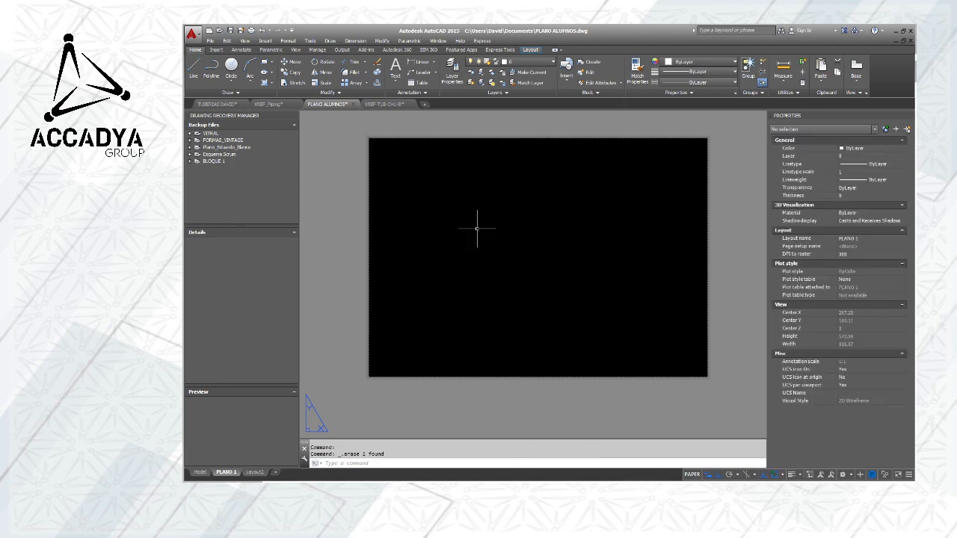
pyautogui.moveTo(523, 282); pyautogui.dragTo(480, 308, button='middle')
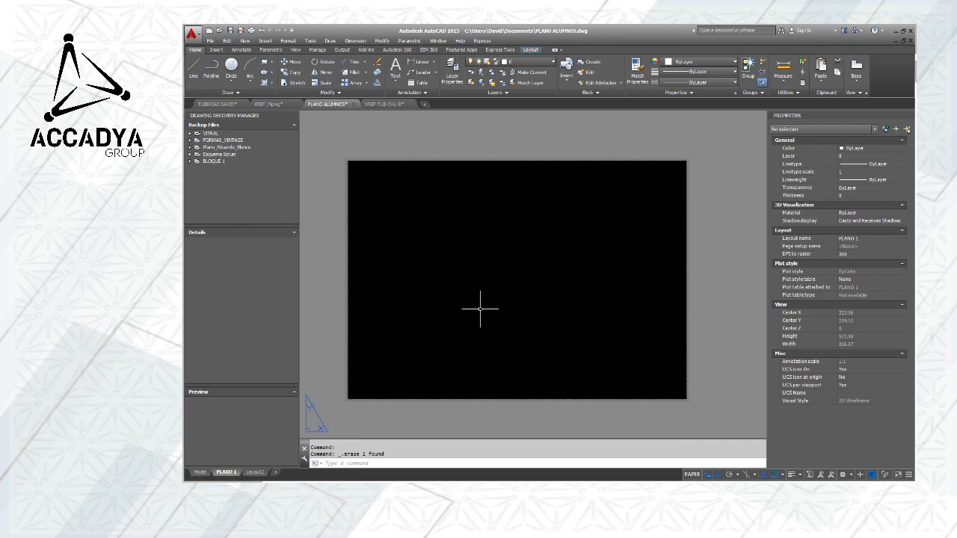
# Switch to model space and examine the piping drawing with its valves
pyautogui.click(200, 472)
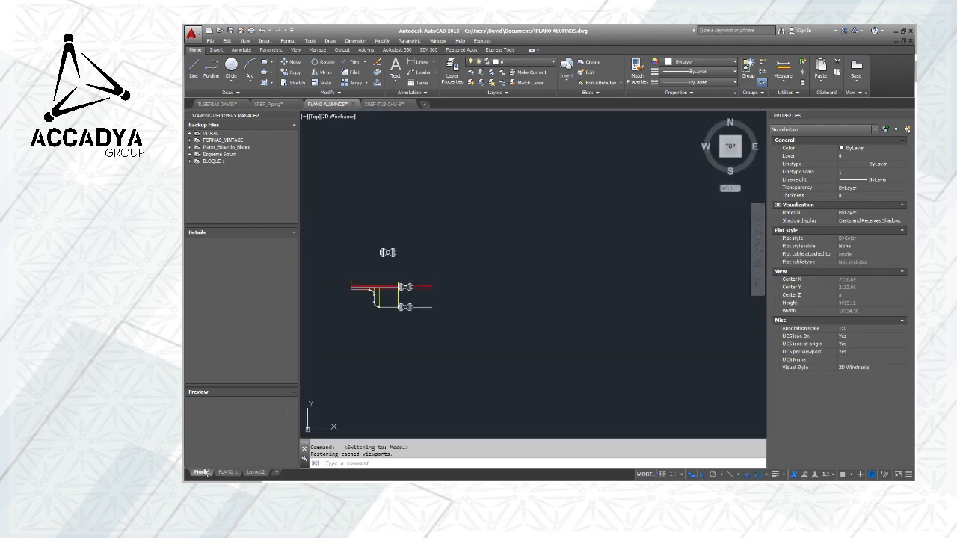
pyautogui.moveTo(383, 266)
pyautogui.mouseDown(button='middle')
pyautogui.moveTo(500, 225)
pyautogui.moveTo(499, 259)
pyautogui.moveTo(432, 269)
pyautogui.mouseUp(button='middle')
pyautogui.scroll(6, 521, 264)
pyautogui.scroll(-3, 519, 245)
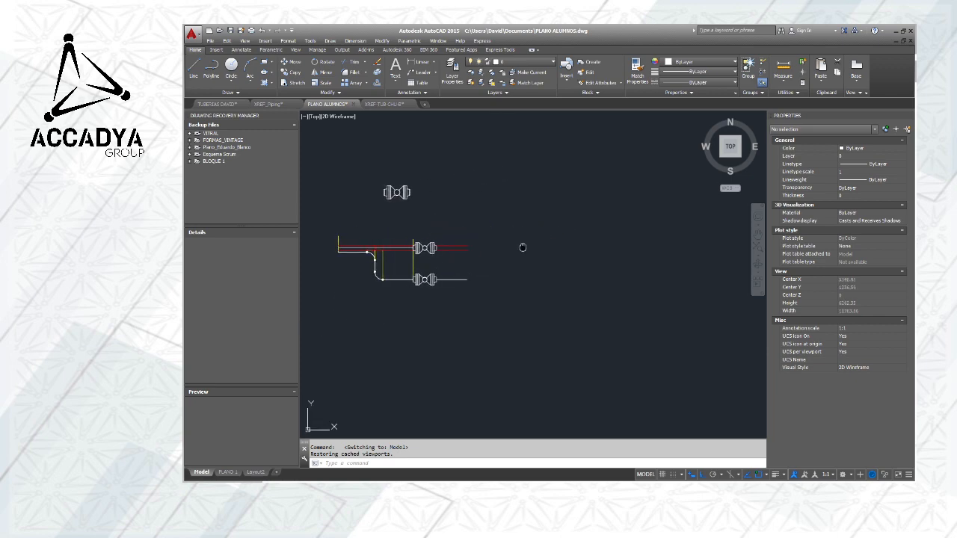
pyautogui.moveTo(521, 246); pyautogui.dragTo(496, 222, button='middle')
pyautogui.scroll(-2, 486, 242)
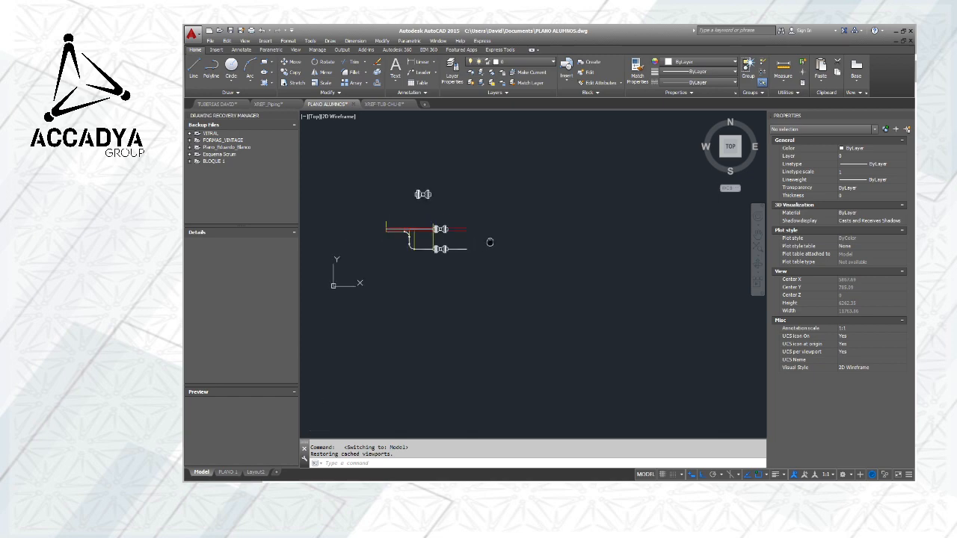
pyautogui.scroll(6, 469, 227)
pyautogui.scroll(-2, 463, 223)
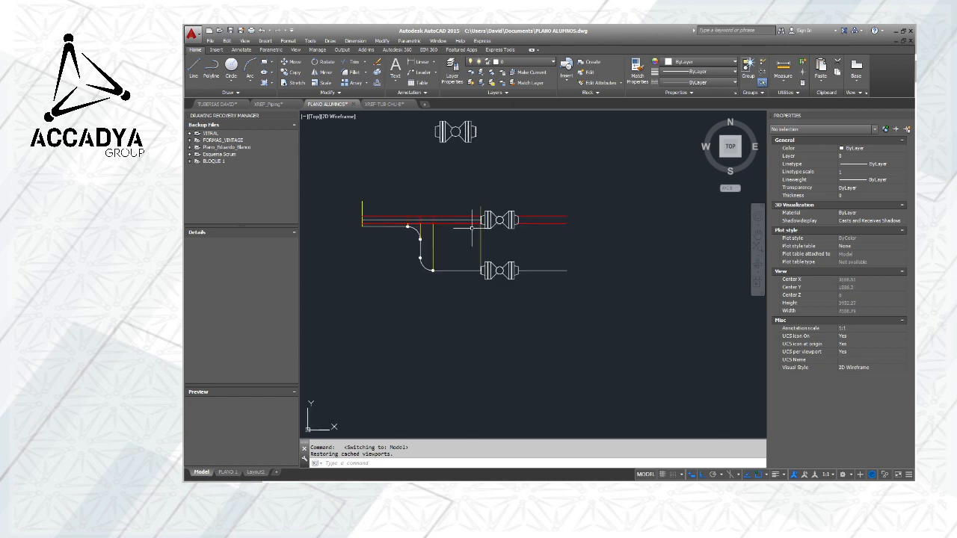
pyautogui.scroll(-2, 457, 228)
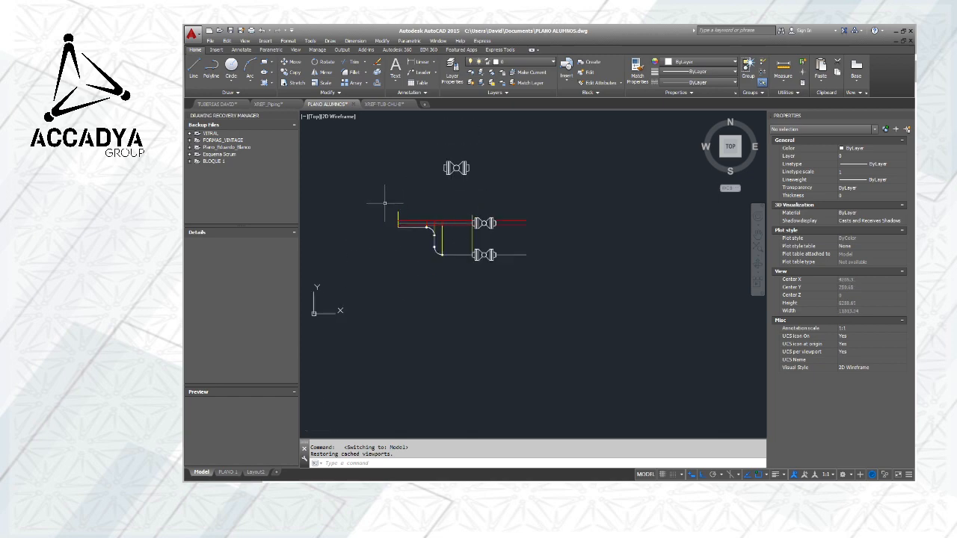
# Copy both pipe views with their two valves straight down below the original, leaving out the separate upper valve
pyautogui.click(374, 203)
pyautogui.click(616, 286)
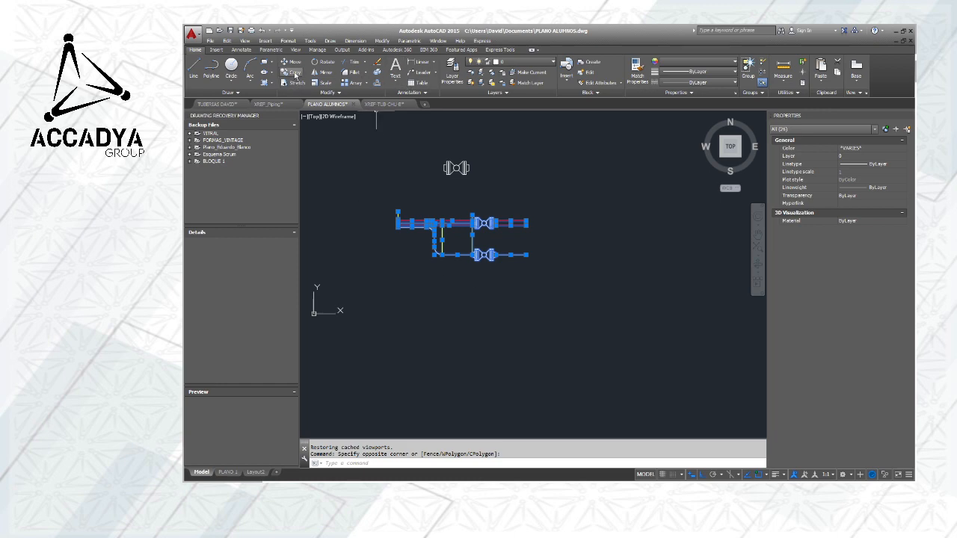
pyautogui.click(293, 73)
pyautogui.click(467, 251)
pyautogui.scroll(-3, 463, 247)
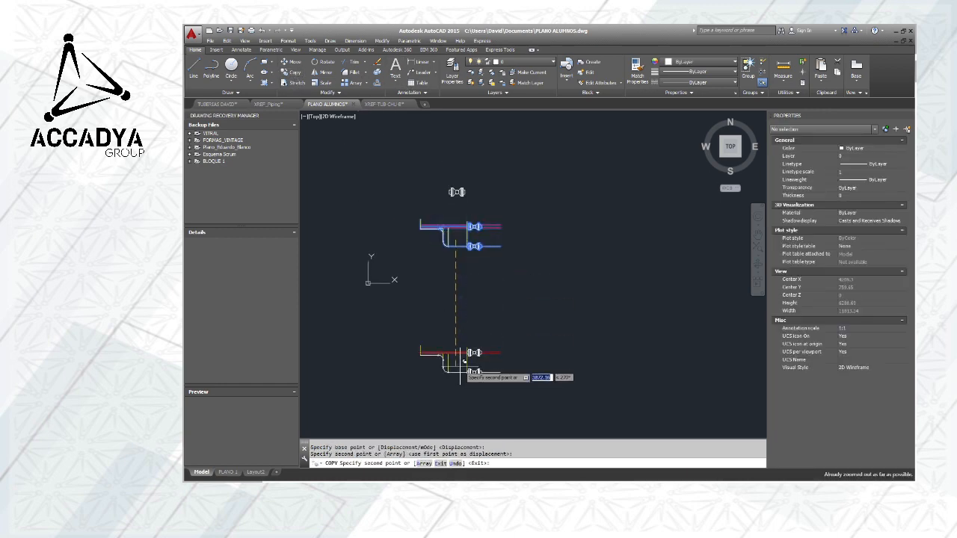
pyautogui.click(462, 374)
pyautogui.press('Escape')
# In the copied drawing, erase the two long yellow vertical lines at the valve connection and at the lower elbow's end
pyautogui.moveTo(501, 291); pyautogui.dragTo(502, 261, button='middle')
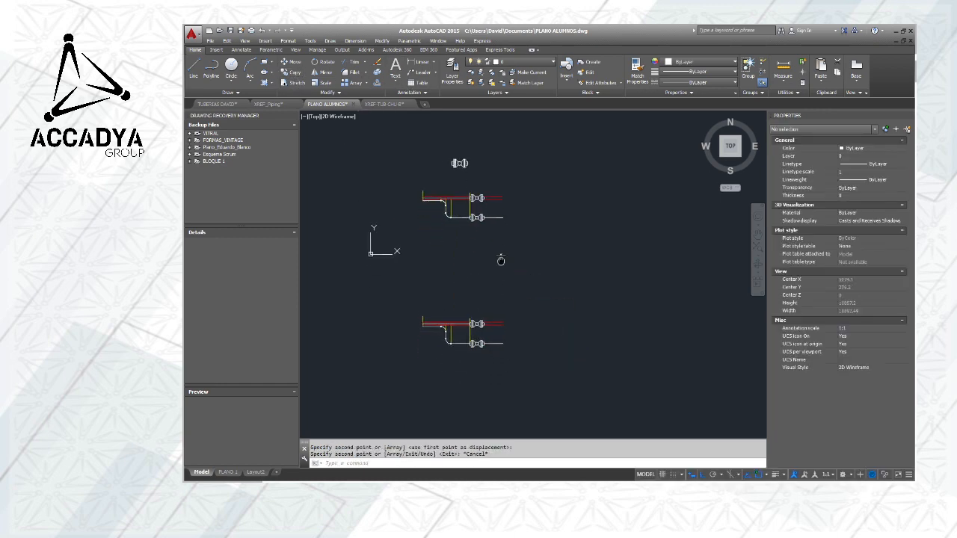
pyautogui.scroll(2, 484, 245)
pyautogui.scroll(2, 489, 304)
pyautogui.moveTo(489, 323); pyautogui.dragTo(552, 138, button='middle')
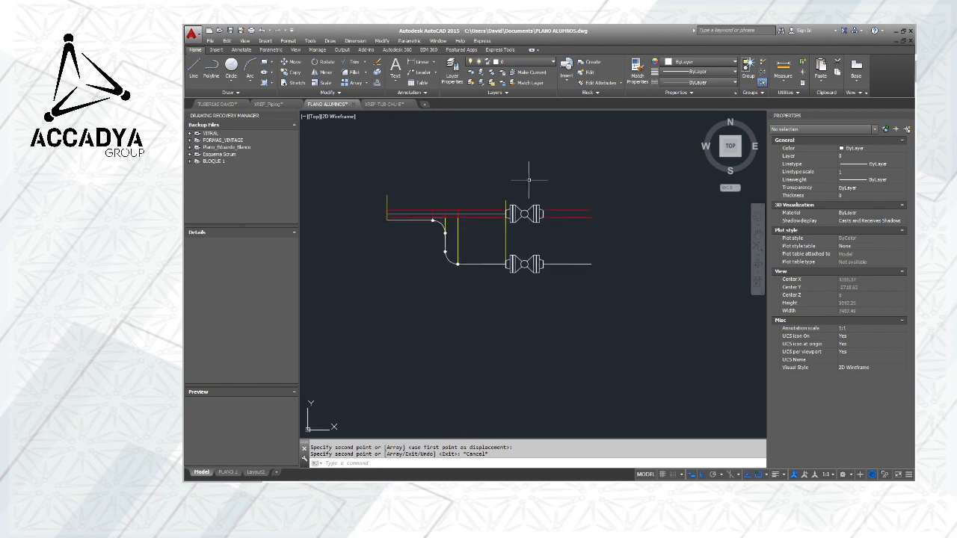
pyautogui.scroll(2, 498, 247)
pyautogui.click(535, 243)
pyautogui.click(432, 223)
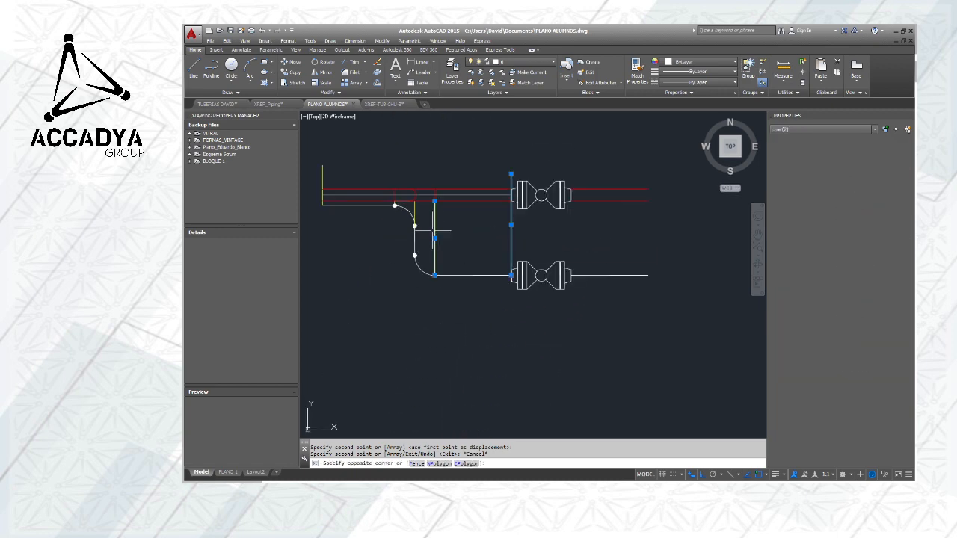
pyautogui.press('Delete')
# Erase the two yellow vertical lines rising from the ends of the copied pipe's upper elbow
pyautogui.moveTo(428, 232); pyautogui.dragTo(470, 257, button='middle')
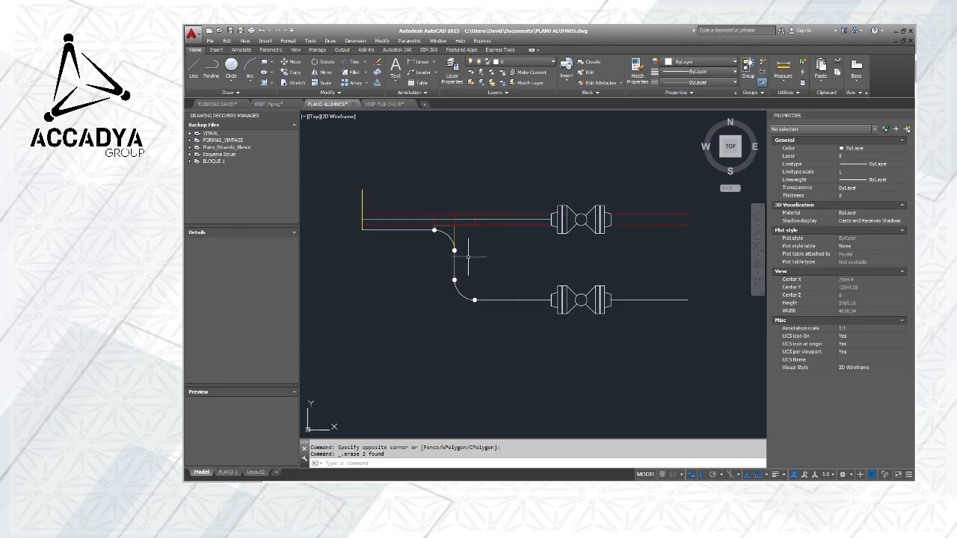
pyautogui.scroll(2, 457, 239)
pyautogui.click(455, 236)
pyautogui.click(441, 221)
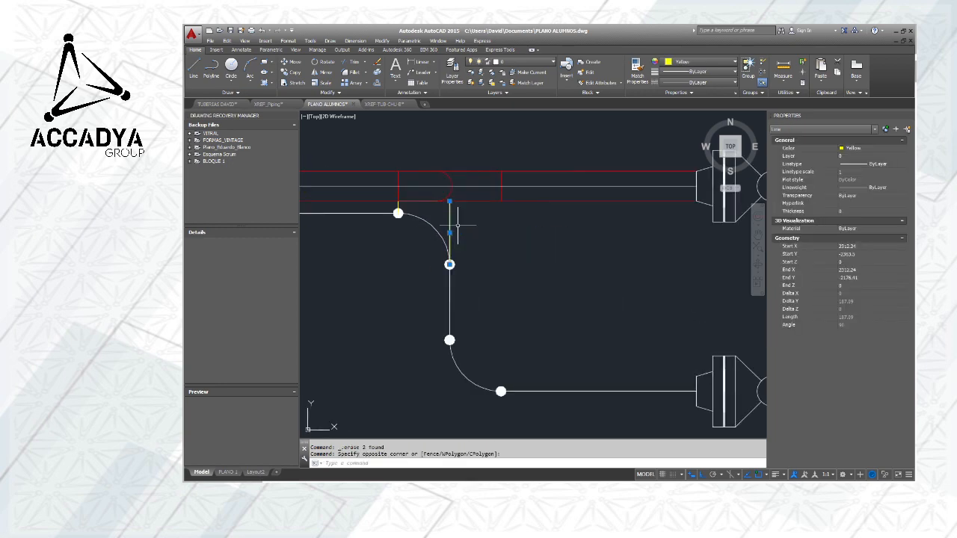
pyautogui.press('Delete')
pyautogui.scroll(-2, 458, 225)
pyautogui.moveTo(429, 217); pyautogui.dragTo(514, 254, button='middle')
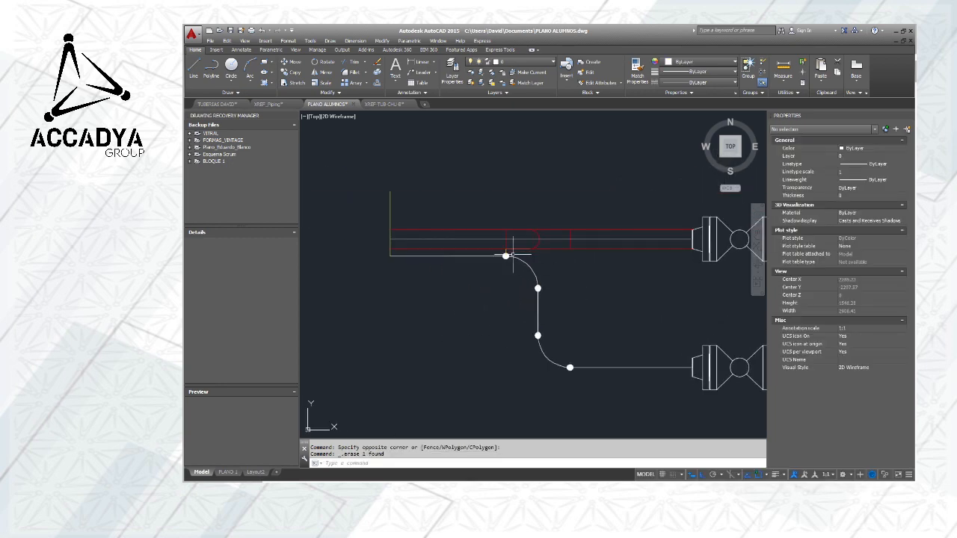
pyautogui.scroll(8, 512, 253)
pyautogui.click(489, 254)
pyautogui.click(456, 228)
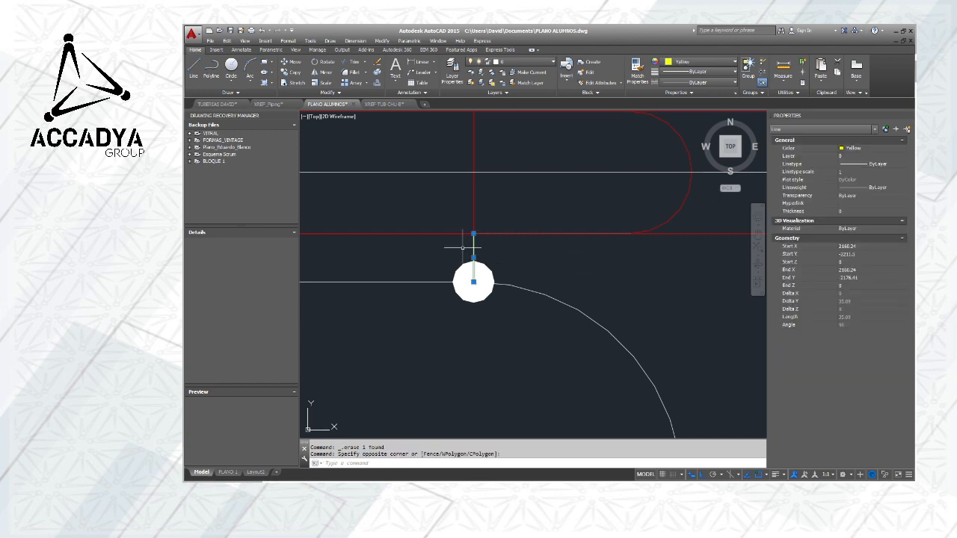
pyautogui.press('Delete')
# Erase the yellow vertical line at the starting end of the copied pipes
pyautogui.scroll(-5, 459, 257)
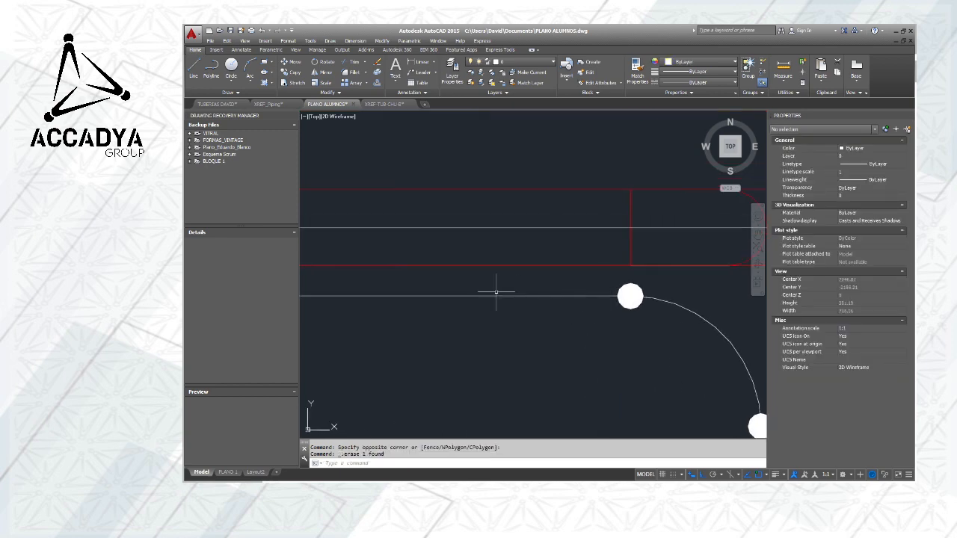
pyautogui.click(416, 252)
pyautogui.click(395, 246)
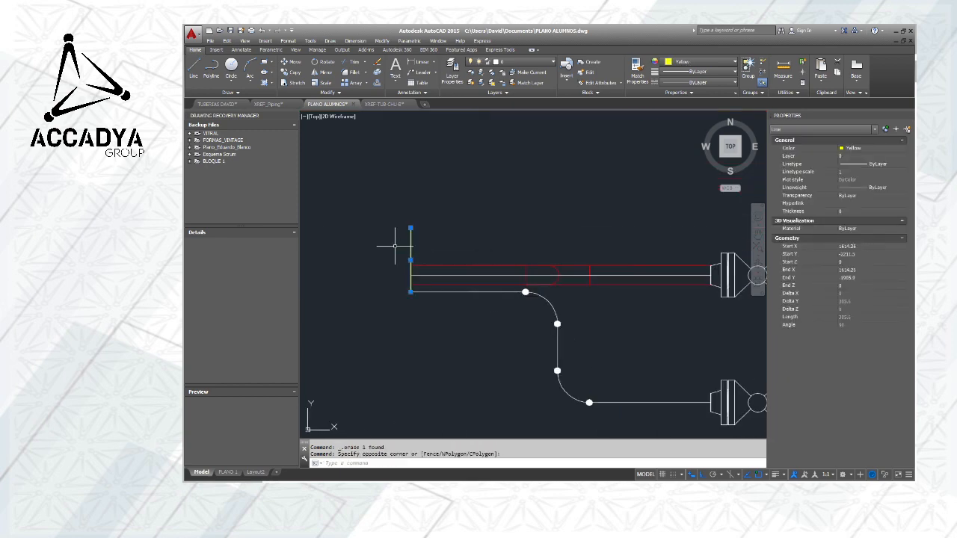
pyautogui.press('Delete')
# Move the copied red straight pipe view, with its valve and joint lines, straight up away from the elbowed pipe view
pyautogui.scroll(-2, 395, 246)
pyautogui.scroll(-1, 510, 236)
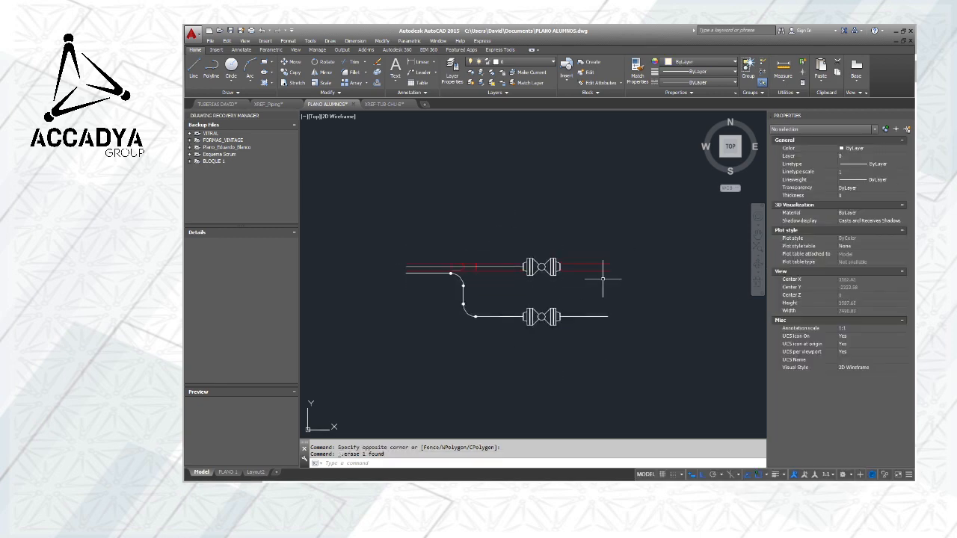
pyautogui.moveTo(523, 296); pyautogui.dragTo(548, 315, button='middle')
pyautogui.click(652, 293)
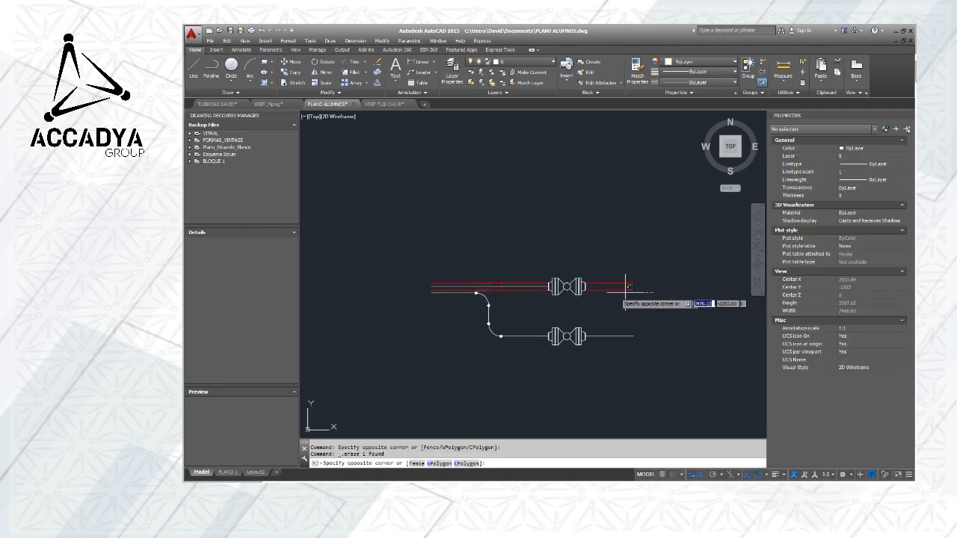
pyautogui.click(488, 263)
pyautogui.scroll(6, 475, 288)
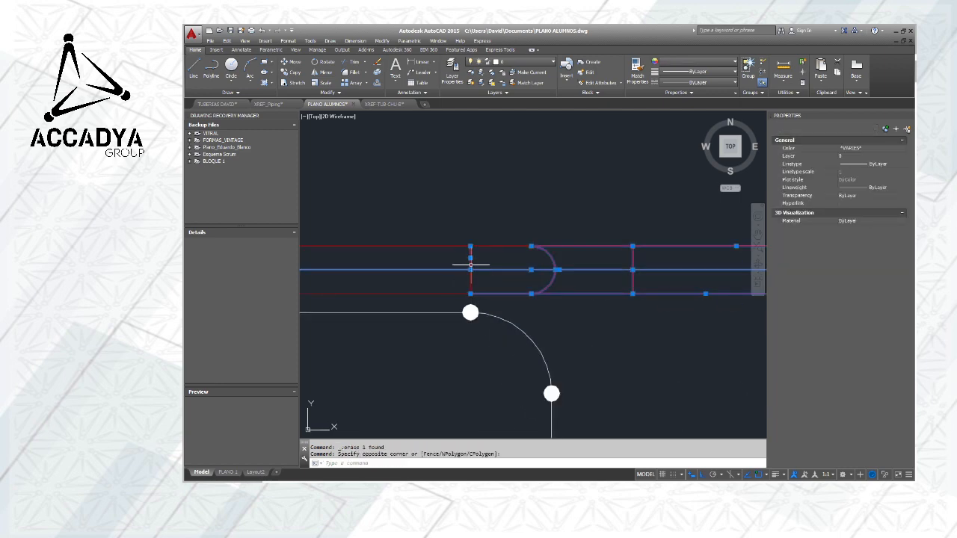
pyautogui.click(501, 257)
pyautogui.click(410, 231)
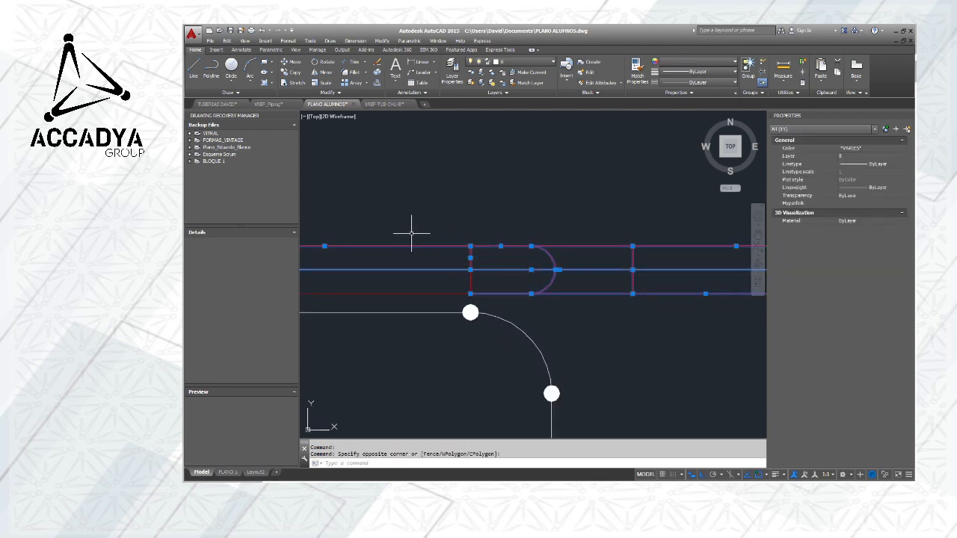
pyautogui.click(440, 296)
pyautogui.click(433, 289)
pyautogui.click(481, 282)
pyautogui.click(452, 276)
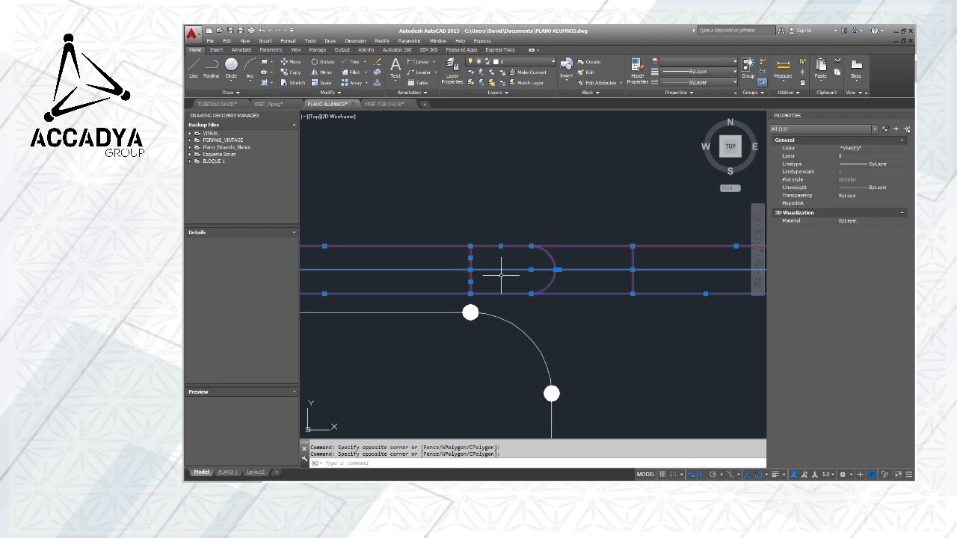
pyautogui.scroll(-6, 580, 274)
pyautogui.moveTo(655, 297); pyautogui.dragTo(523, 316, button='middle')
pyautogui.scroll(-2, 523, 316)
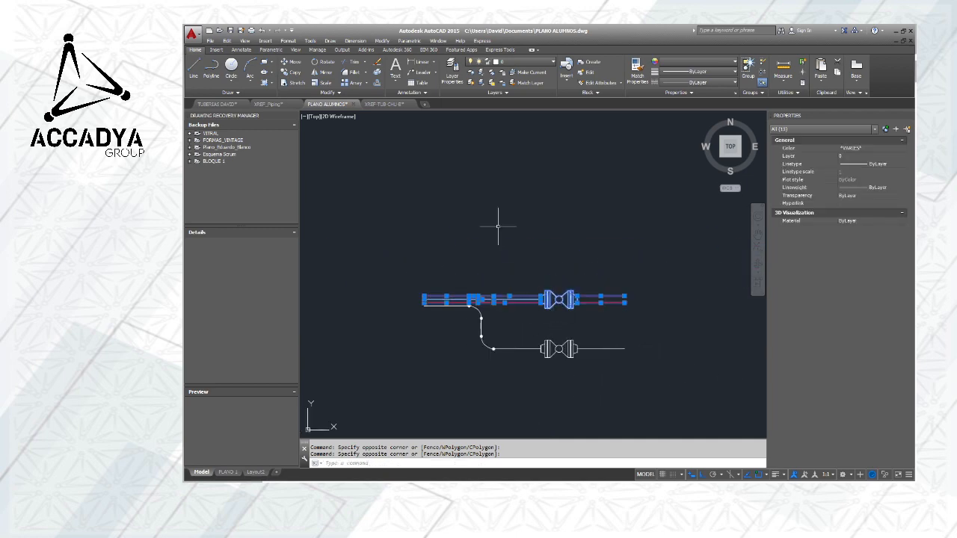
pyautogui.click(290, 67)
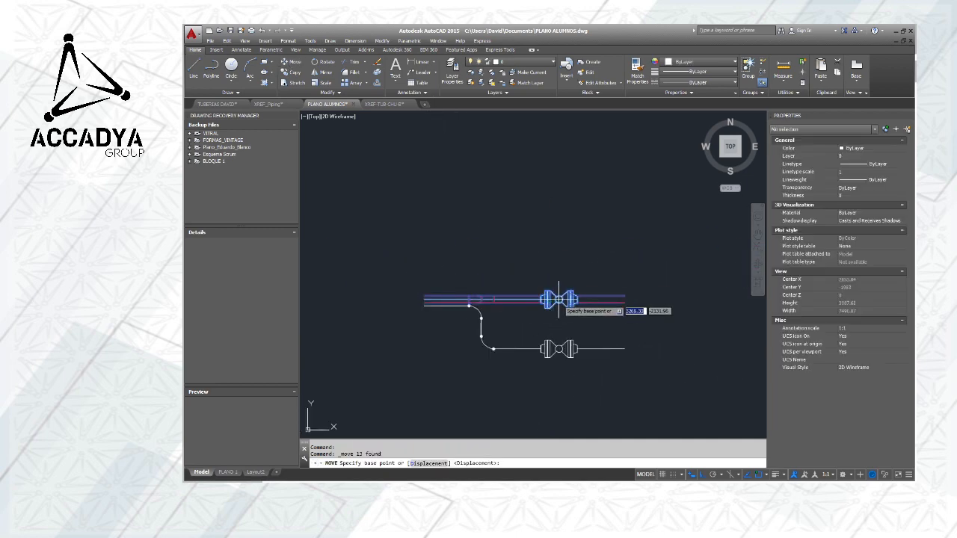
pyautogui.click(555, 299)
pyautogui.scroll(-2, 549, 251)
pyautogui.press('Escape')
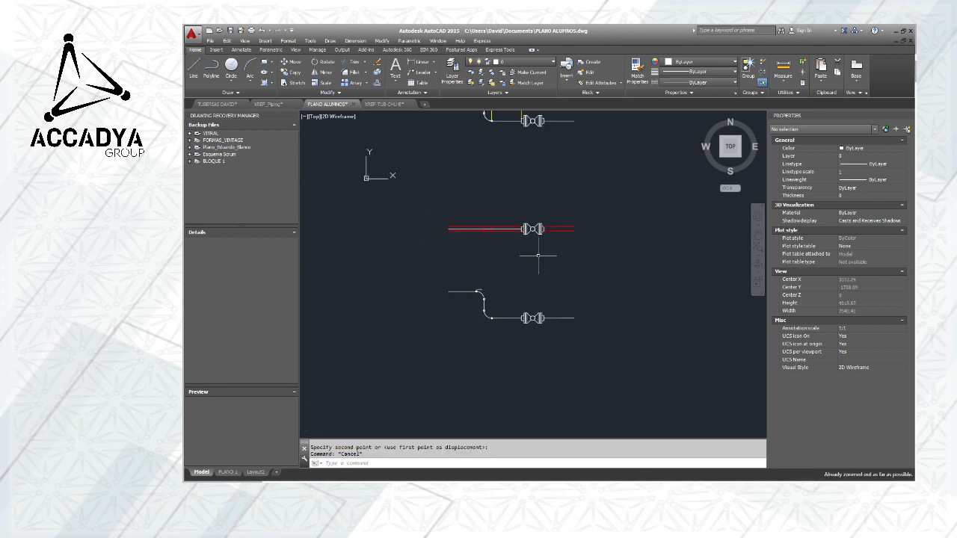
# Erase the short horizontal line left just above the upper elbow of the copied pipe
pyautogui.scroll(5, 477, 291)
pyautogui.scroll(-4, 482, 287)
pyautogui.scroll(8, 477, 200)
pyautogui.scroll(-6, 471, 216)
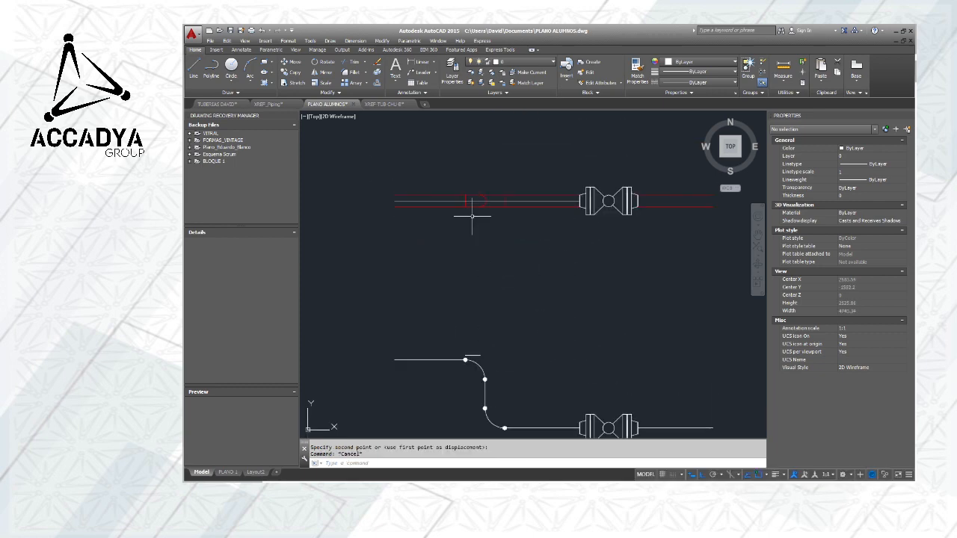
pyautogui.scroll(6, 472, 217)
pyautogui.scroll(-8, 486, 200)
pyautogui.scroll(6, 483, 277)
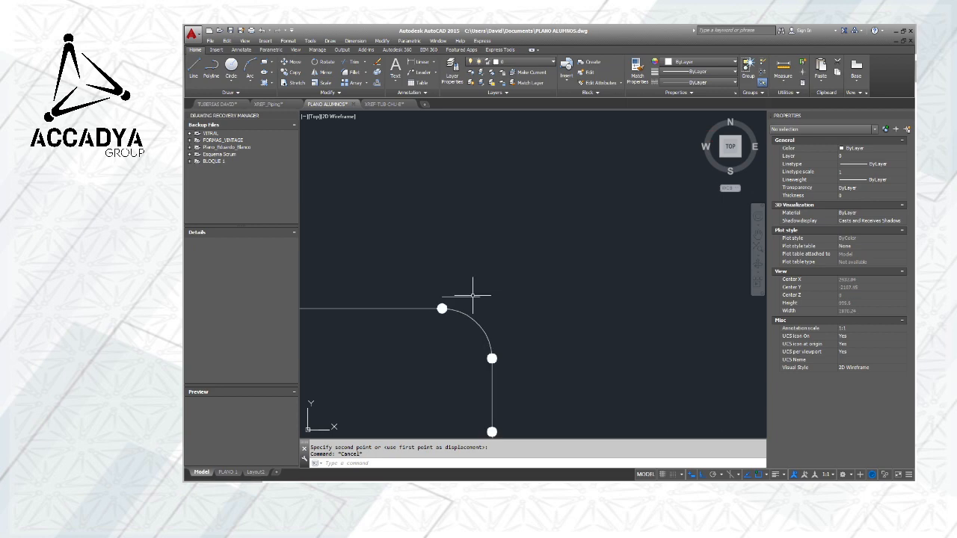
pyautogui.click(469, 297)
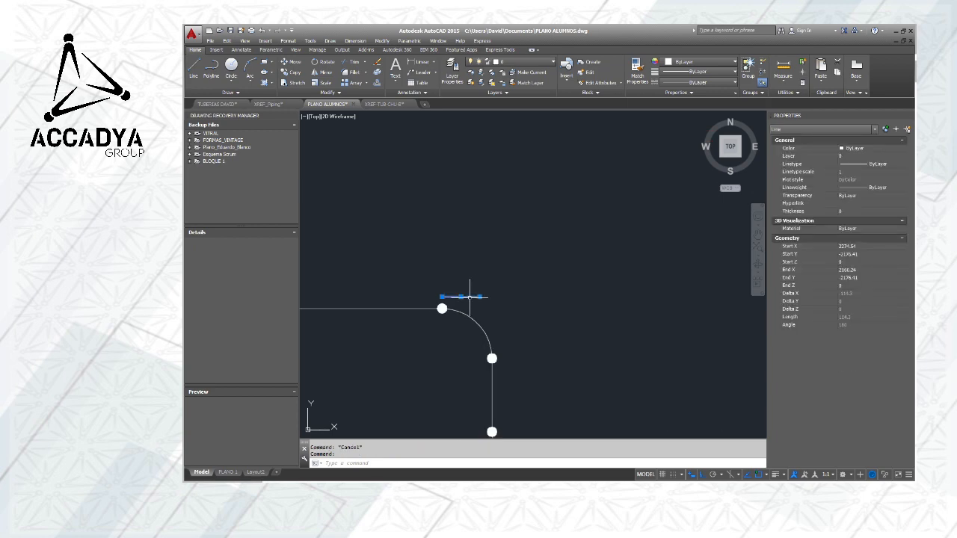
pyautogui.press('Delete')
pyautogui.scroll(-5, 478, 254)
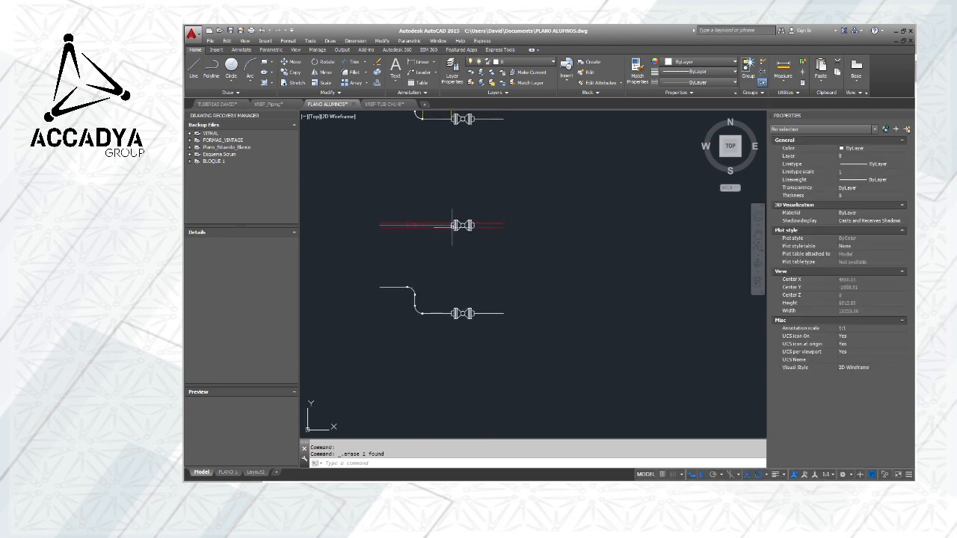
# Switch to the PLANO 1 layout
pyautogui.scroll(4, 456, 226)
pyautogui.scroll(-4, 476, 233)
pyautogui.moveTo(488, 269); pyautogui.dragTo(552, 244, button='middle')
pyautogui.scroll(2, 493, 276)
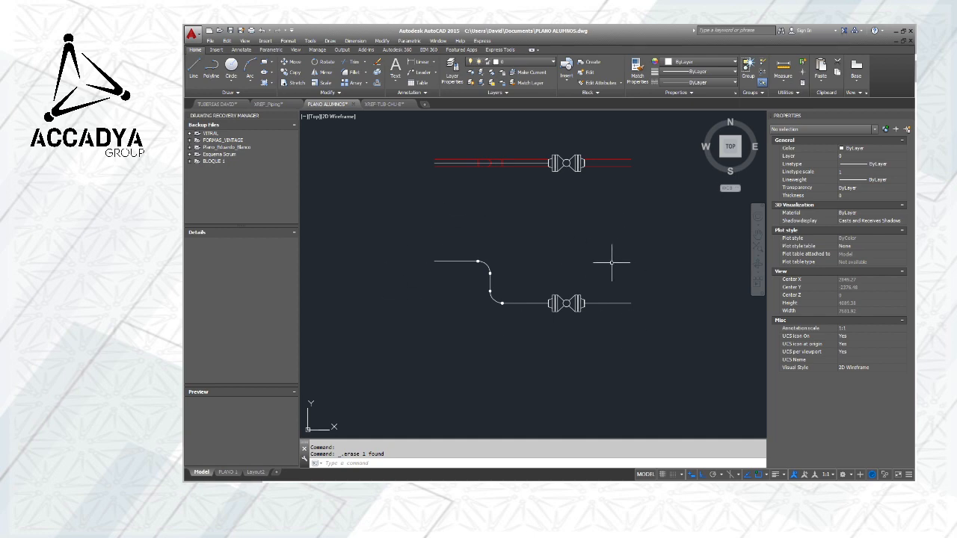
pyautogui.click(227, 472)
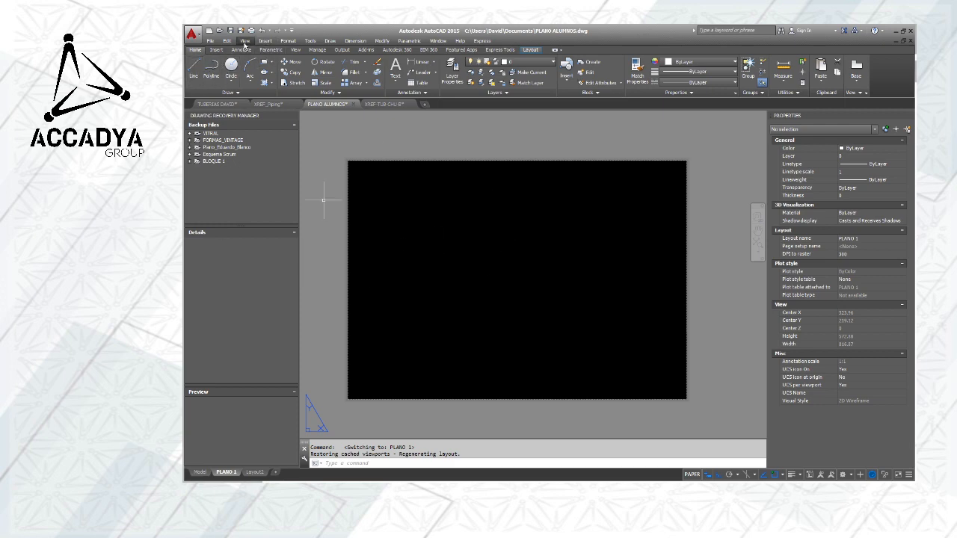
pyautogui.click(245, 42)
pyautogui.moveTo(278, 161)
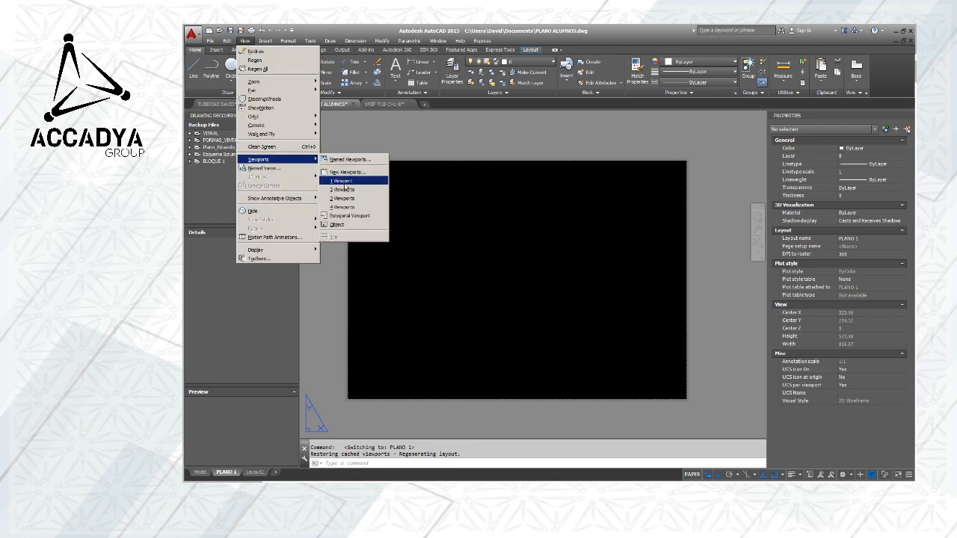
pyautogui.click(423, 141)
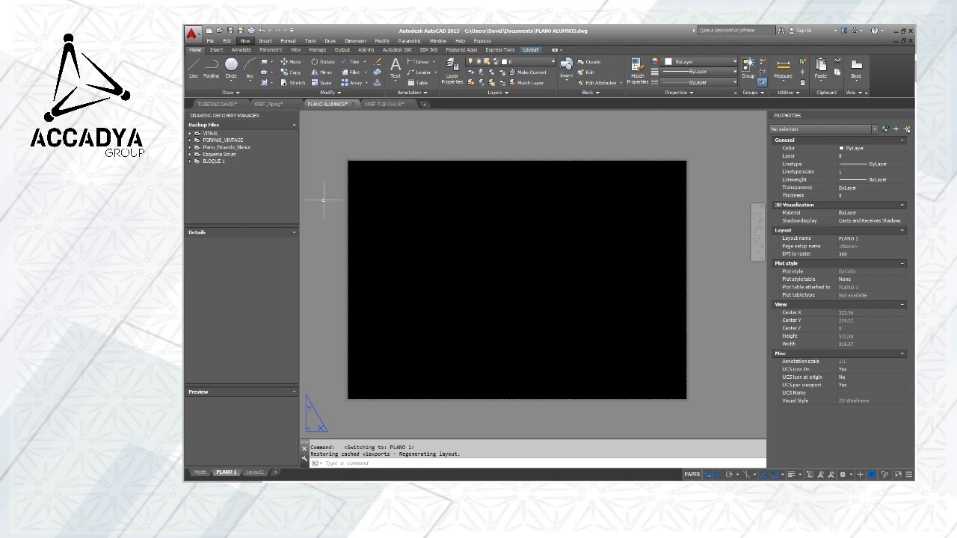
pyautogui.click(439, 141)
# Create a layer named Viewport, colour it green and make it the current layer
pyautogui.click(451, 70)
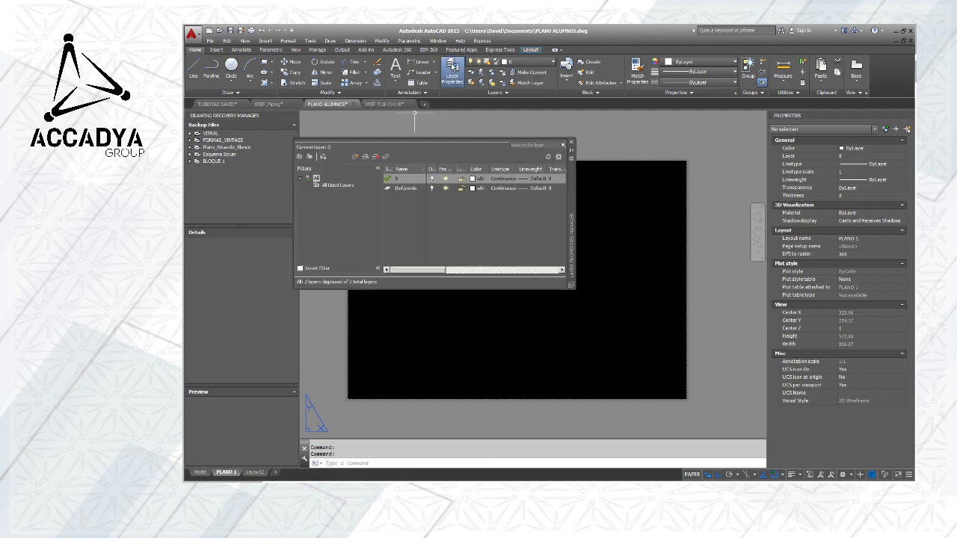
pyautogui.click(356, 157)
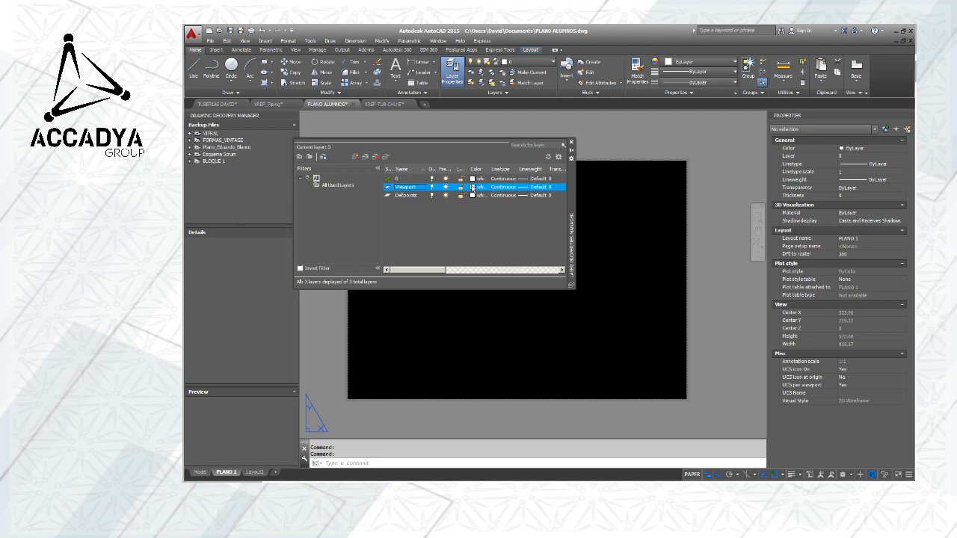
pyautogui.click(477, 187)
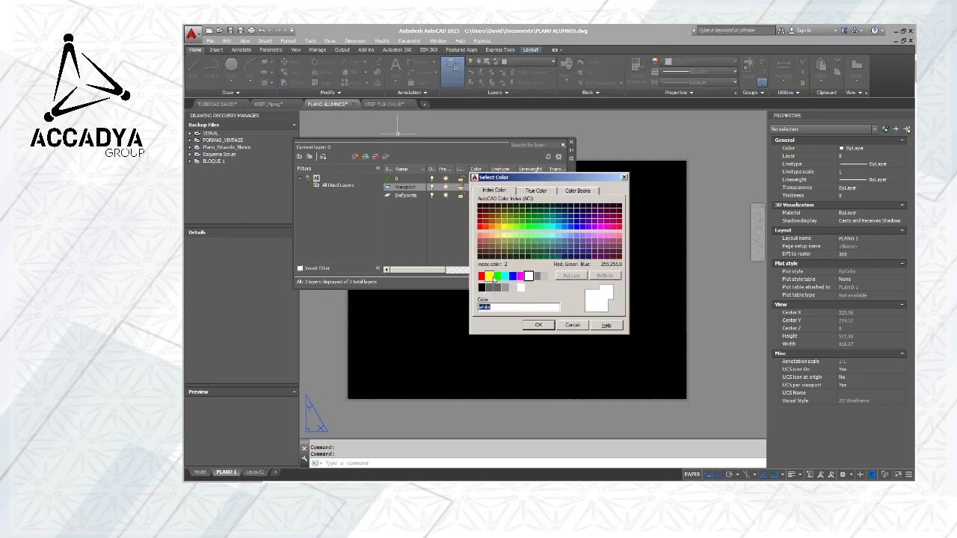
pyautogui.click(501, 278)
pyautogui.click(538, 324)
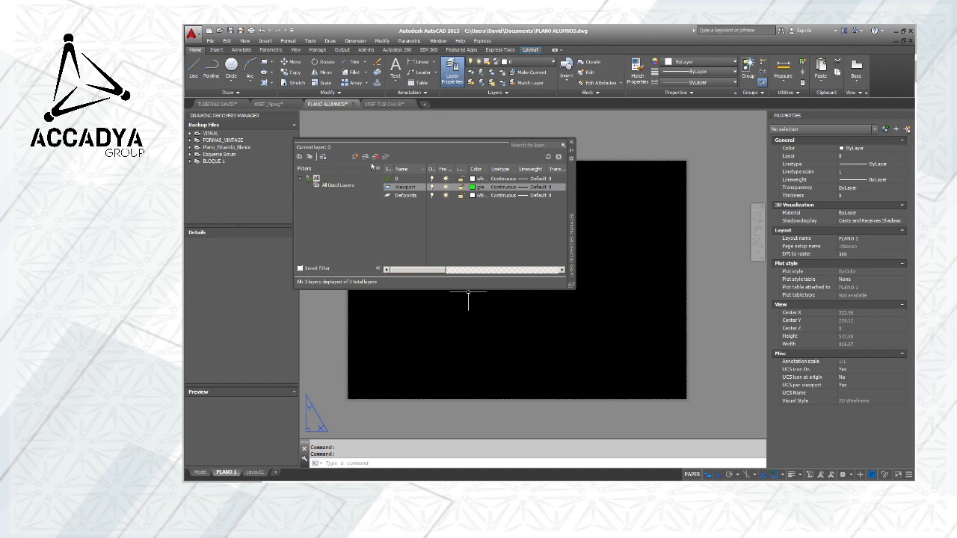
pyautogui.click(571, 142)
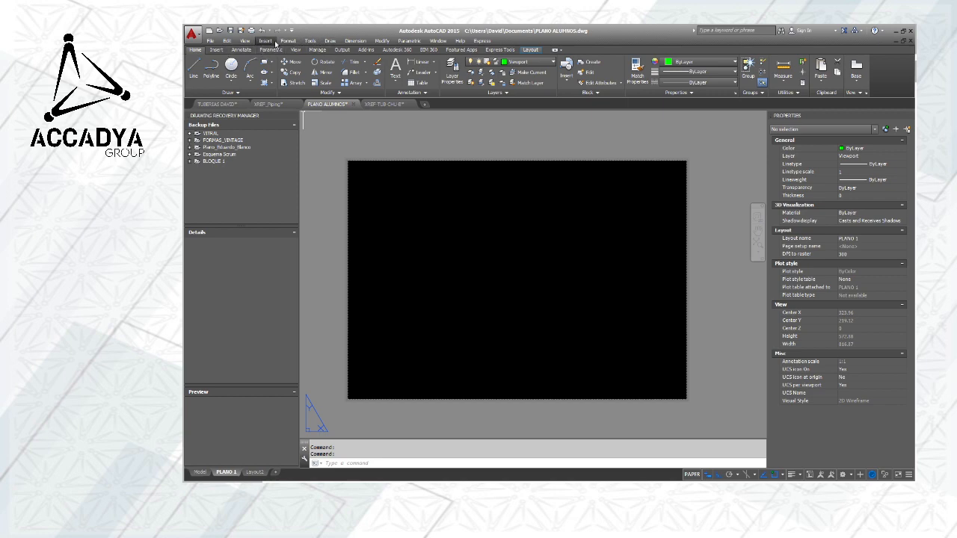
# Create a single rectangular viewport about 311 wide by 196 high in the upper-left area of the PLANO 1 sheet
pyautogui.click(245, 42)
pyautogui.moveTo(271, 161)
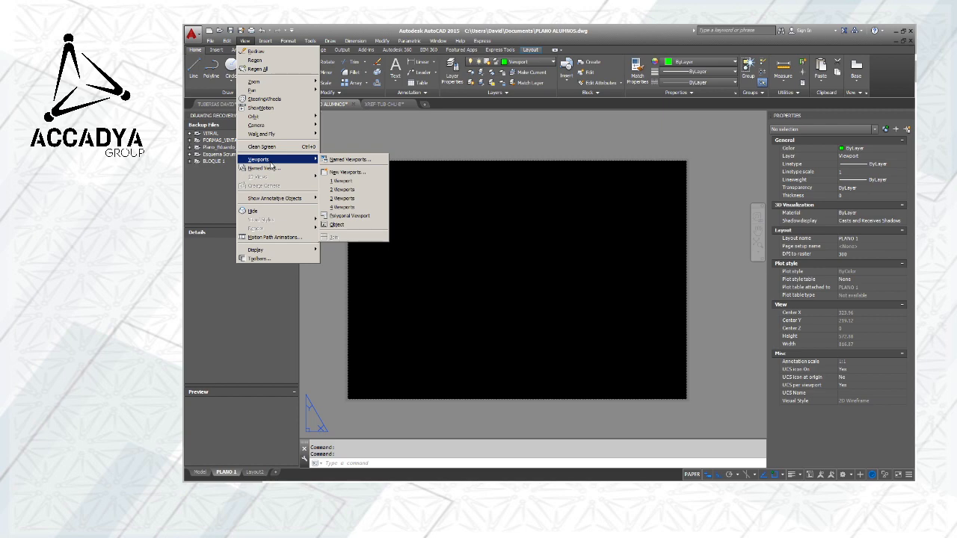
pyautogui.click(341, 181)
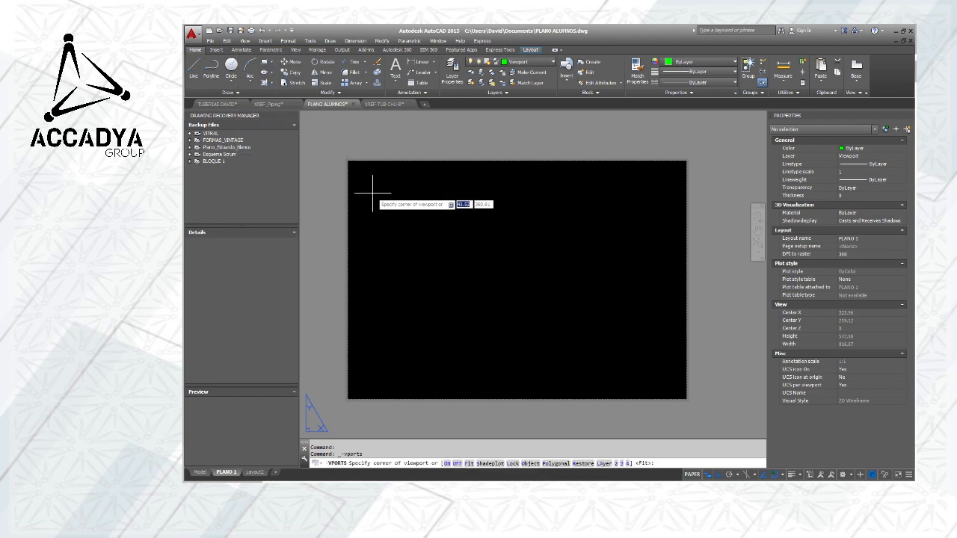
pyautogui.click(372, 193)
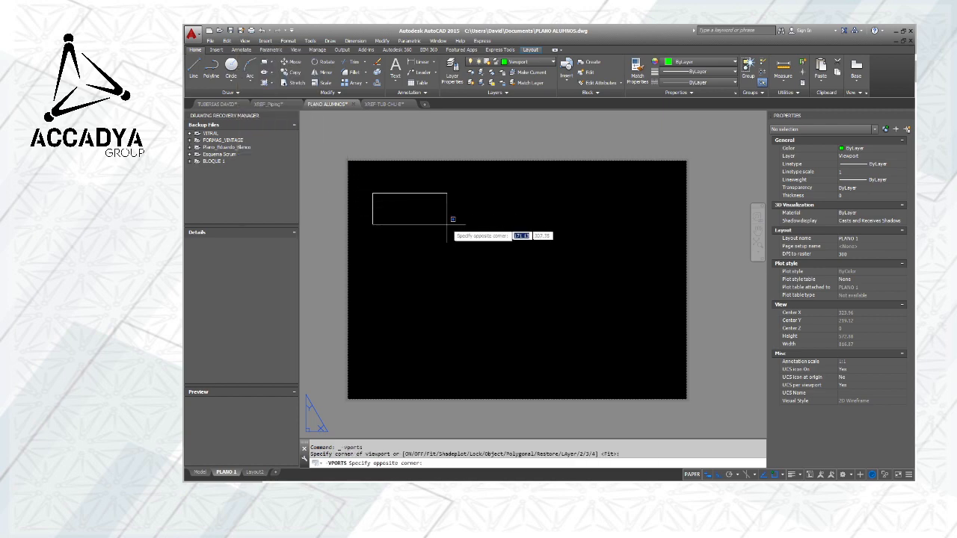
pyautogui.click(551, 305)
pyautogui.scroll(4, 467, 266)
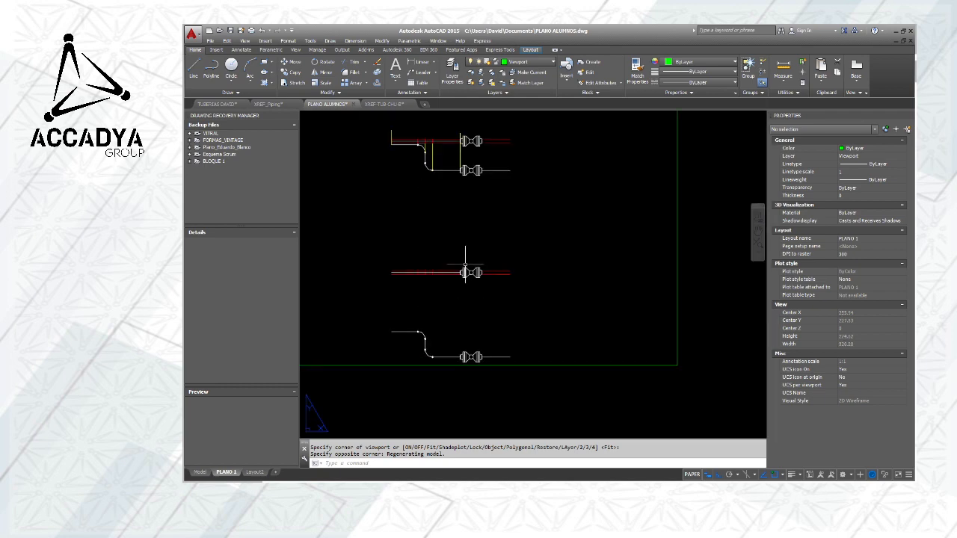
pyautogui.scroll(-4, 465, 267)
pyautogui.moveTo(461, 244); pyautogui.dragTo(482, 239, button='middle')
pyautogui.scroll(2, 483, 240)
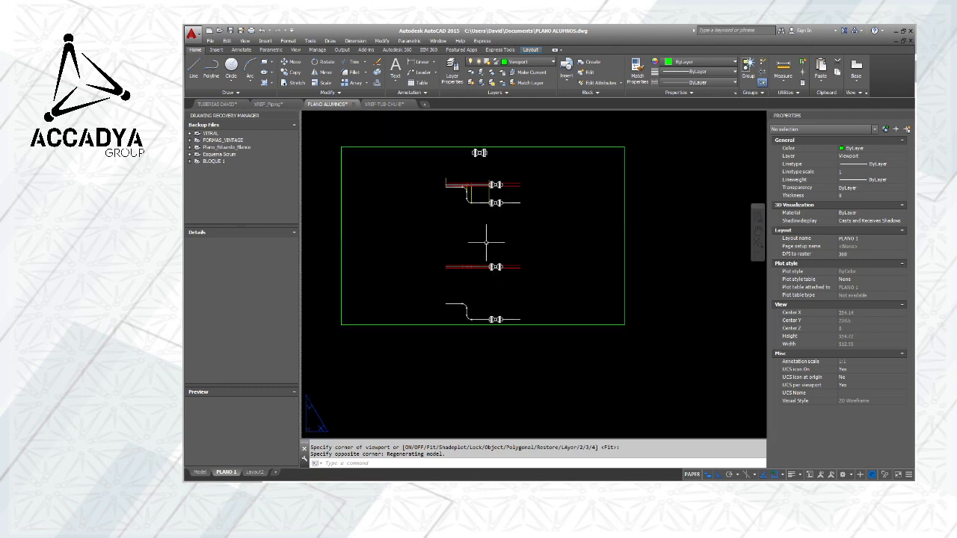
# Compare the whole drawing in model space with what the new viewport on the PLANO 1 layout displays
pyautogui.click(203, 472)
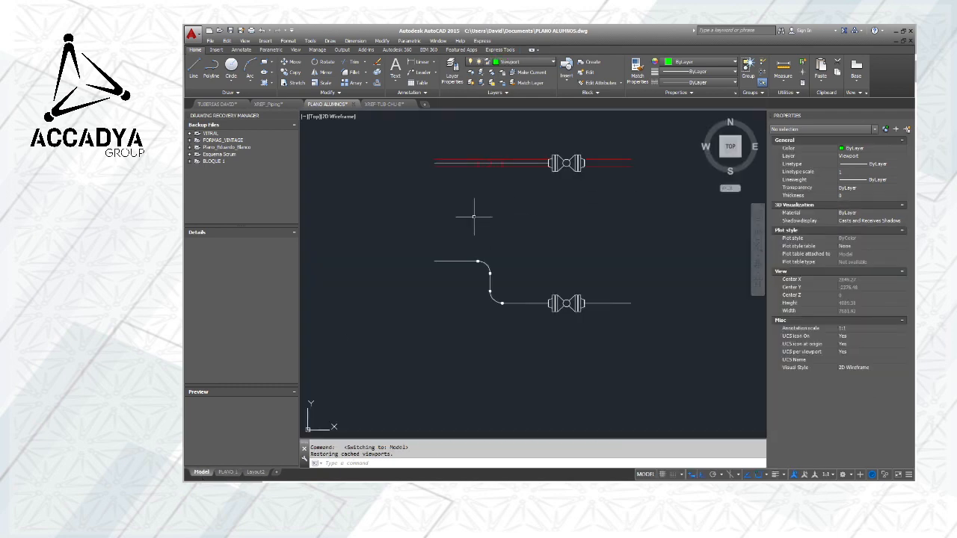
pyautogui.middleClick(557, 223)
pyautogui.middleClick(558, 224)
pyautogui.scroll(-4, 557, 223)
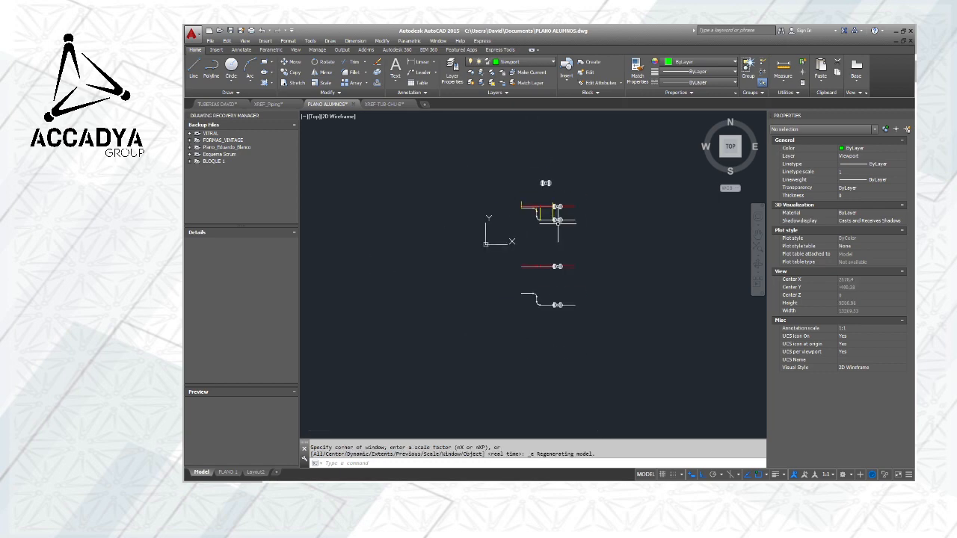
pyautogui.scroll(6, 546, 204)
pyautogui.scroll(-4, 547, 204)
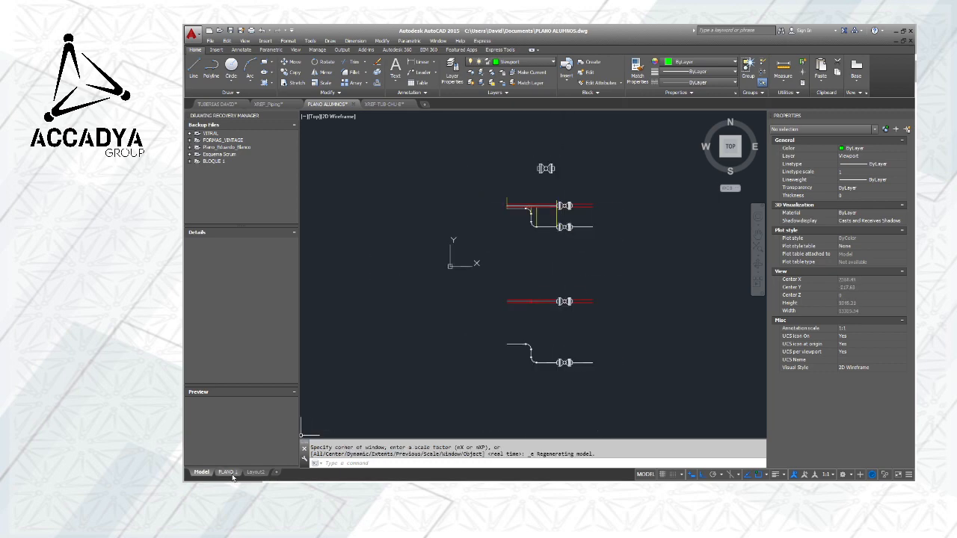
pyautogui.click(227, 473)
pyautogui.scroll(2, 444, 220)
pyautogui.scroll(-5, 445, 221)
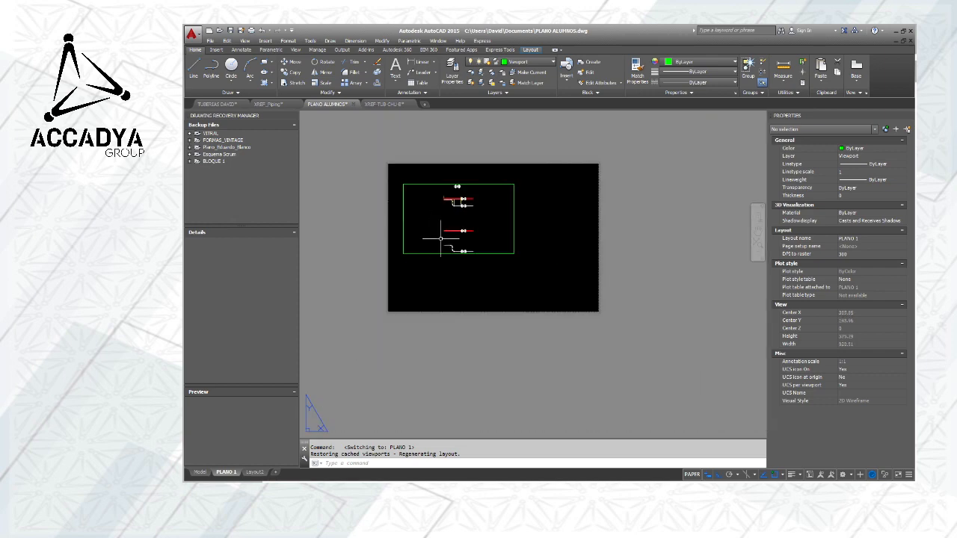
pyautogui.scroll(4, 445, 221)
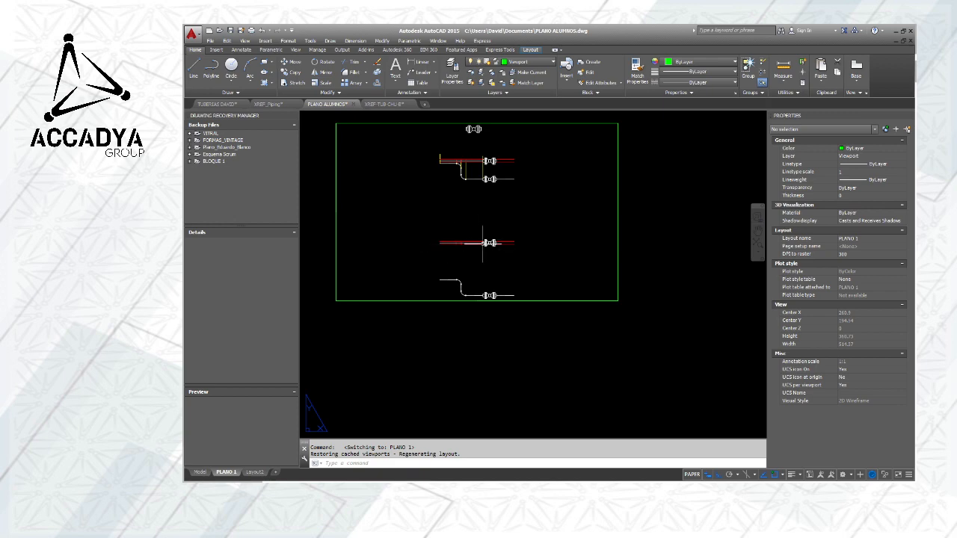
pyautogui.scroll(-2, 497, 241)
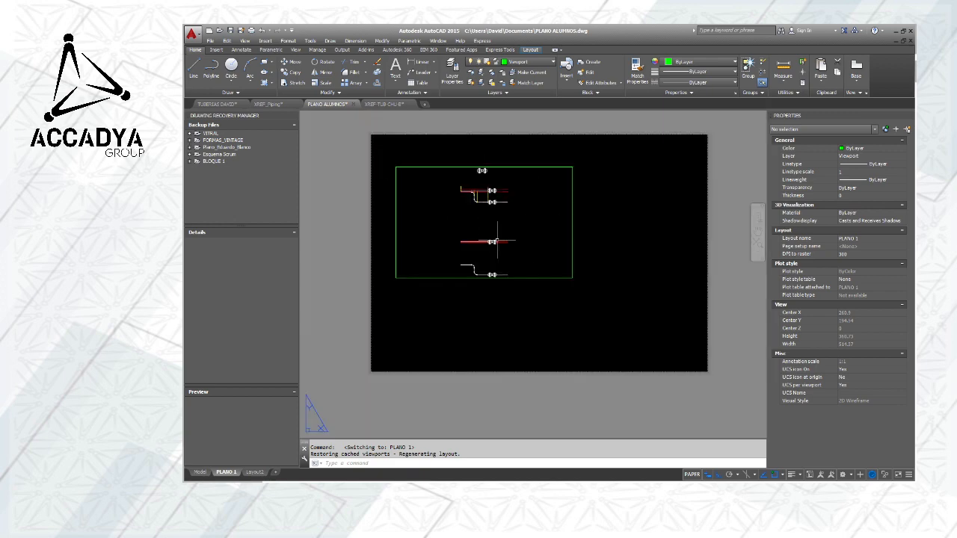
# Shrink the viewport to about 238 by 125 by pulling its right edge inward and its lower edge up above the copied pipes
pyautogui.click(573, 245)
pyautogui.click(572, 278)
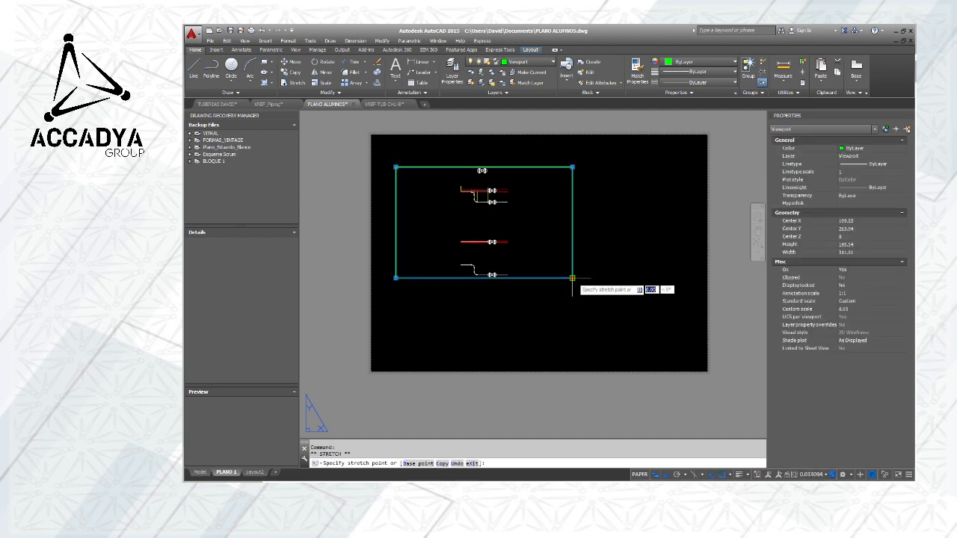
pyautogui.click(531, 246)
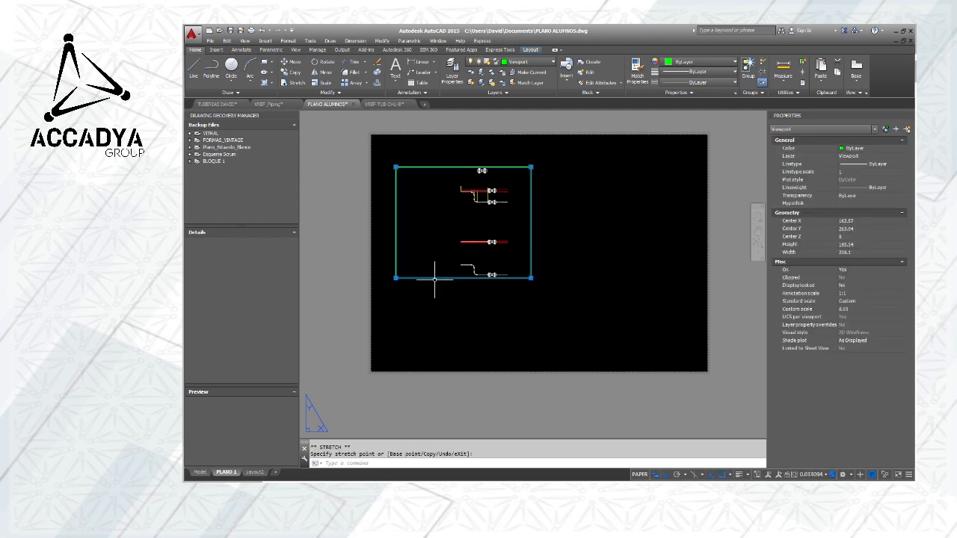
pyautogui.click(396, 277)
pyautogui.click(400, 239)
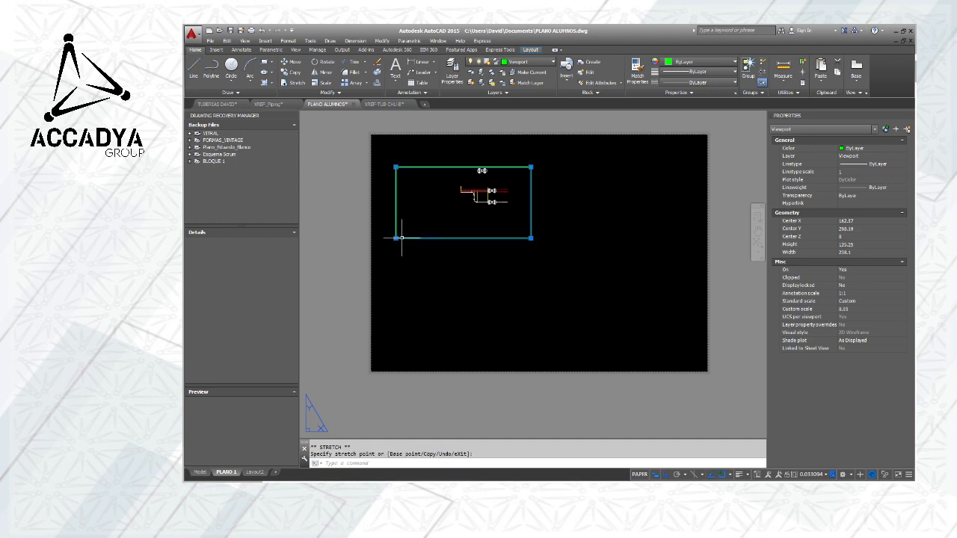
# Create a second single viewport about 219 by 125 on the PLANO 1 sheet, adjoining the first viewport's right edge
pyautogui.moveTo(508, 242); pyautogui.dragTo(530, 264, button='middle')
pyautogui.press('Escape')
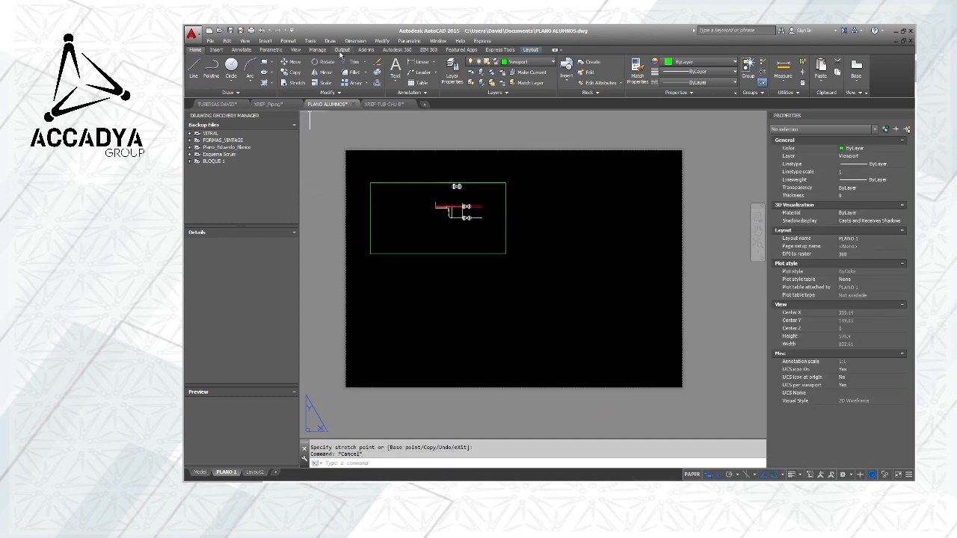
pyautogui.click(266, 41)
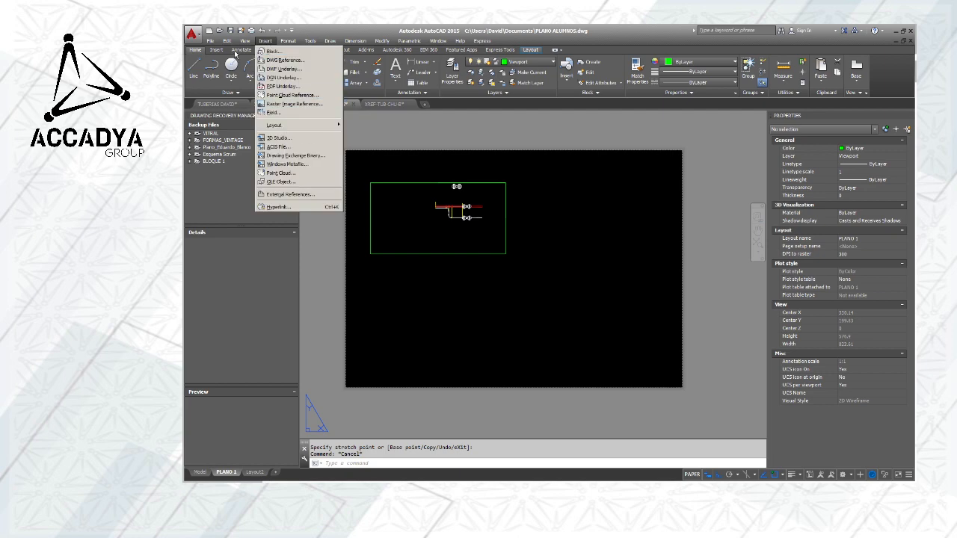
pyautogui.moveTo(245, 41)
pyautogui.moveTo(271, 160)
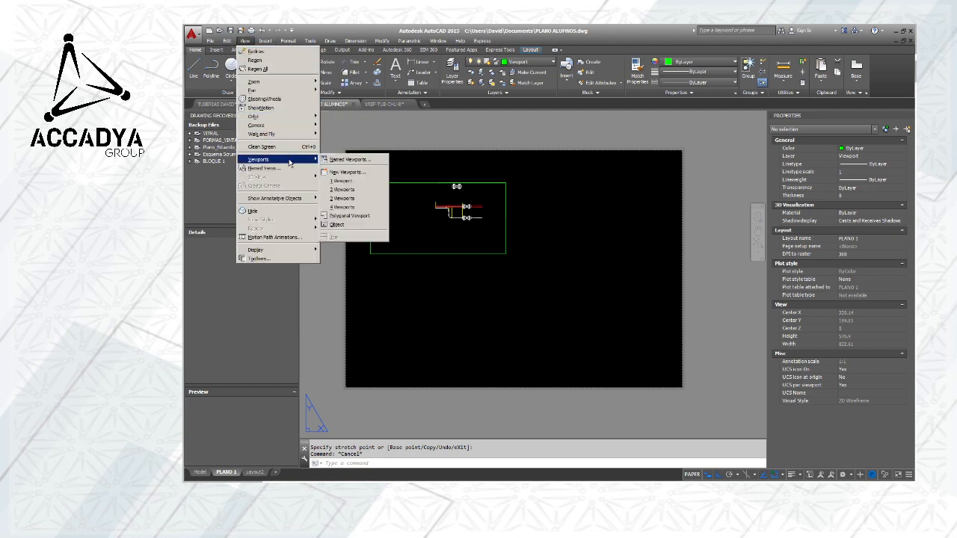
pyautogui.click(352, 179)
pyautogui.click(506, 183)
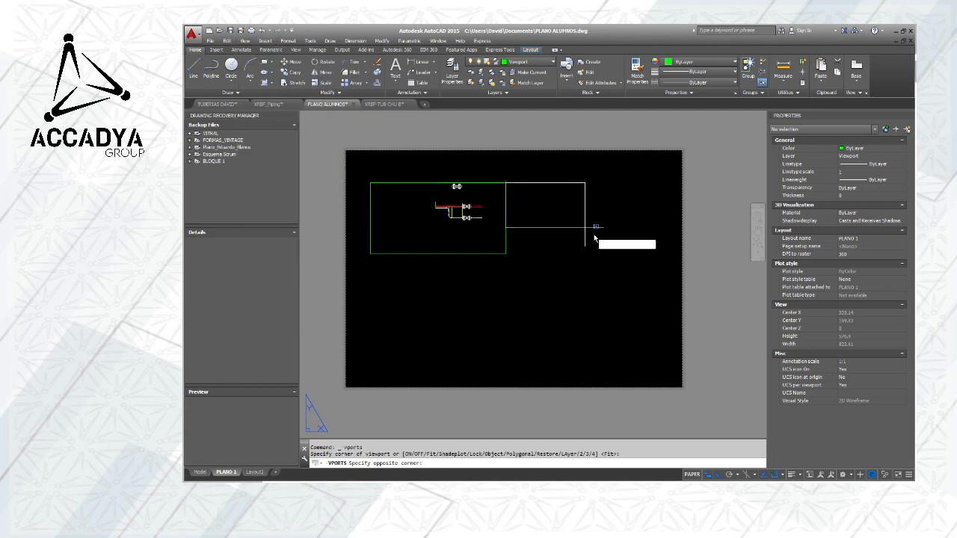
pyautogui.click(630, 254)
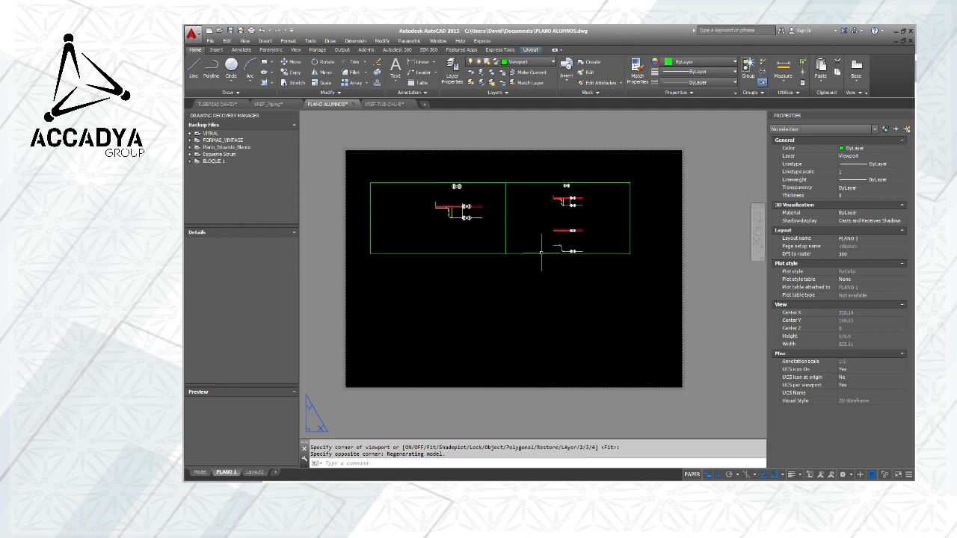
# Stretch the second viewport's lower-left corner onto the first viewport's lower-right corner so that their lower edges align
pyautogui.scroll(2, 571, 231)
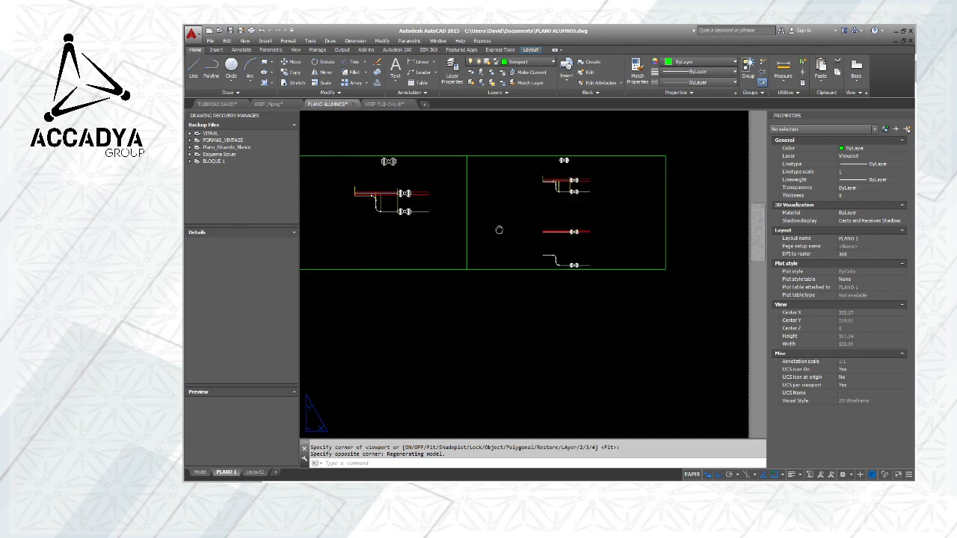
pyautogui.moveTo(499, 230); pyautogui.dragTo(590, 223, button='middle')
pyautogui.scroll(2, 592, 218)
pyautogui.scroll(-2, 619, 209)
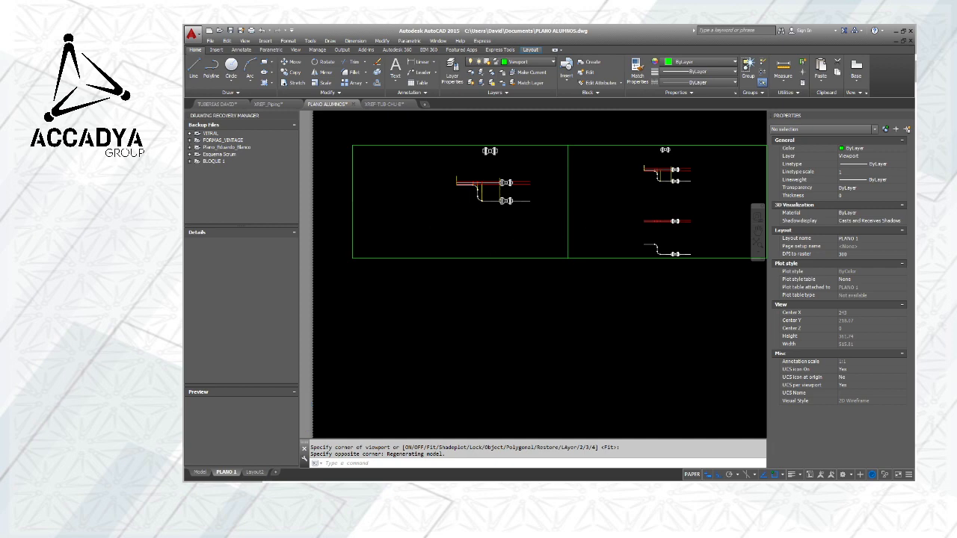
pyautogui.scroll(-3, 541, 223)
pyautogui.scroll(2, 509, 221)
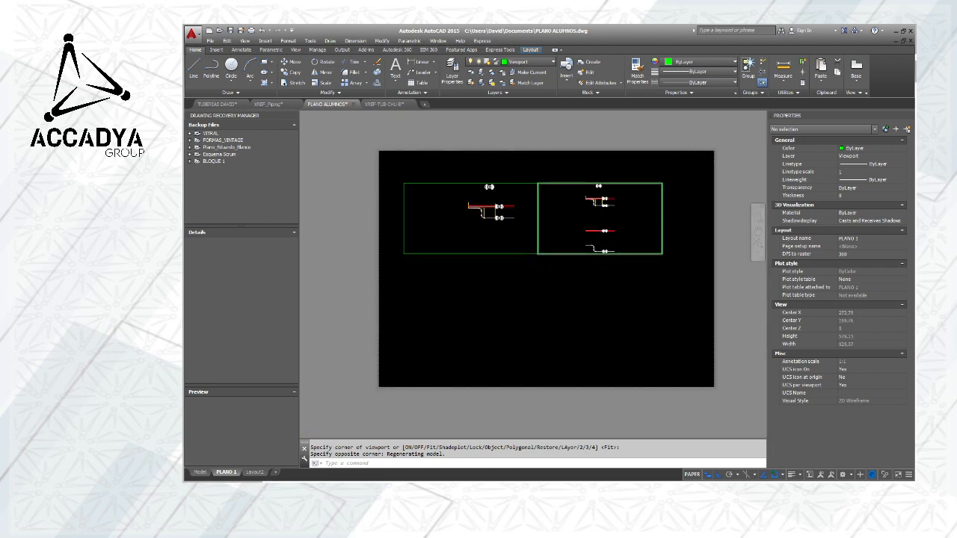
pyautogui.scroll(8, 541, 254)
pyautogui.moveTo(489, 271); pyautogui.dragTo(549, 243, button='middle')
pyautogui.scroll(1, 565, 256)
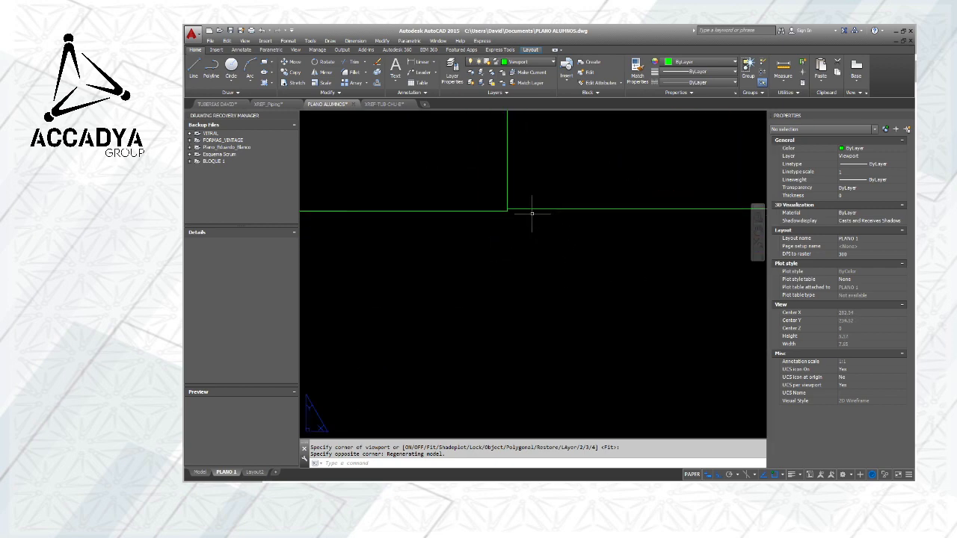
pyautogui.click(526, 207)
pyautogui.click(507, 209)
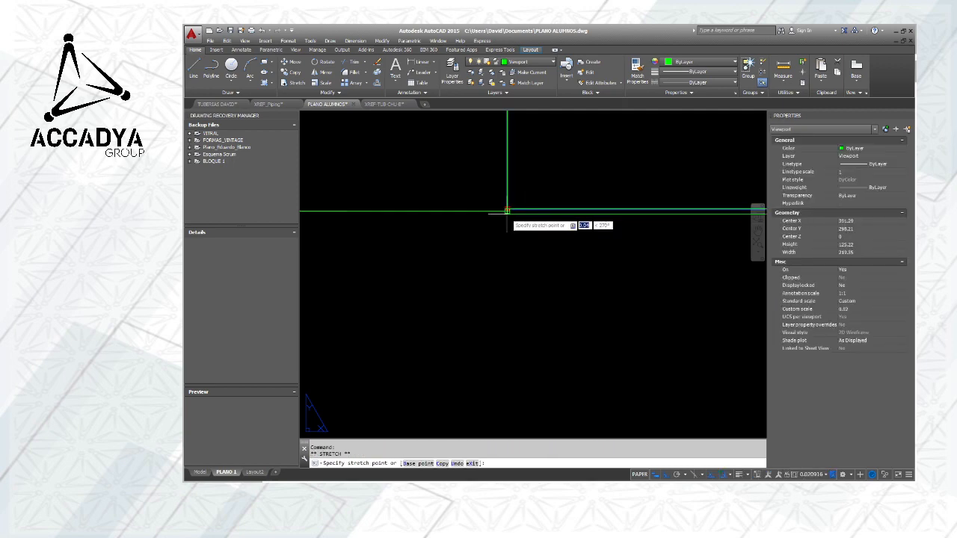
pyautogui.press('Escape')
pyautogui.press('Escape')
pyautogui.scroll(-5, 536, 240)
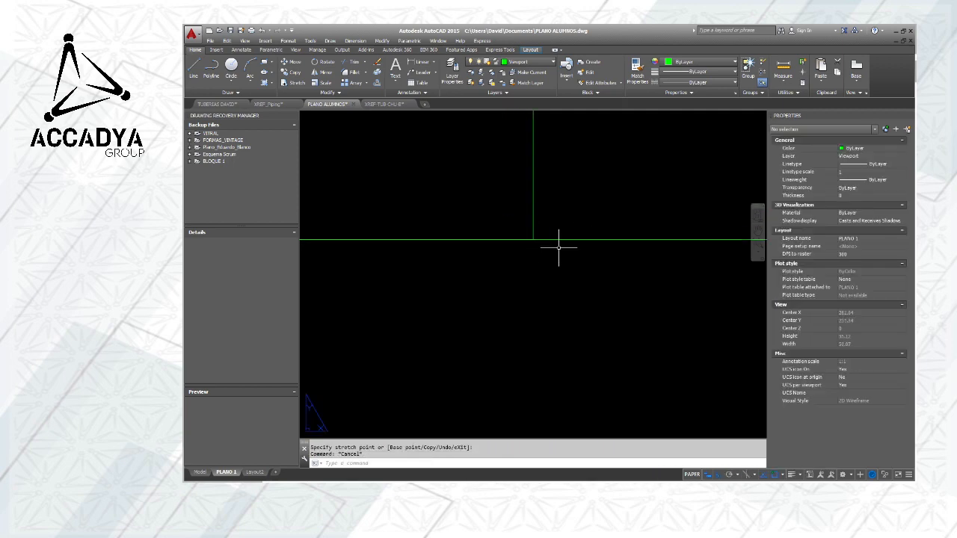
# Activate the left viewport's model space, frame only the copied red pipe with its valve, and return to paper space
pyautogui.scroll(3, 544, 233)
pyautogui.scroll(-3, 544, 232)
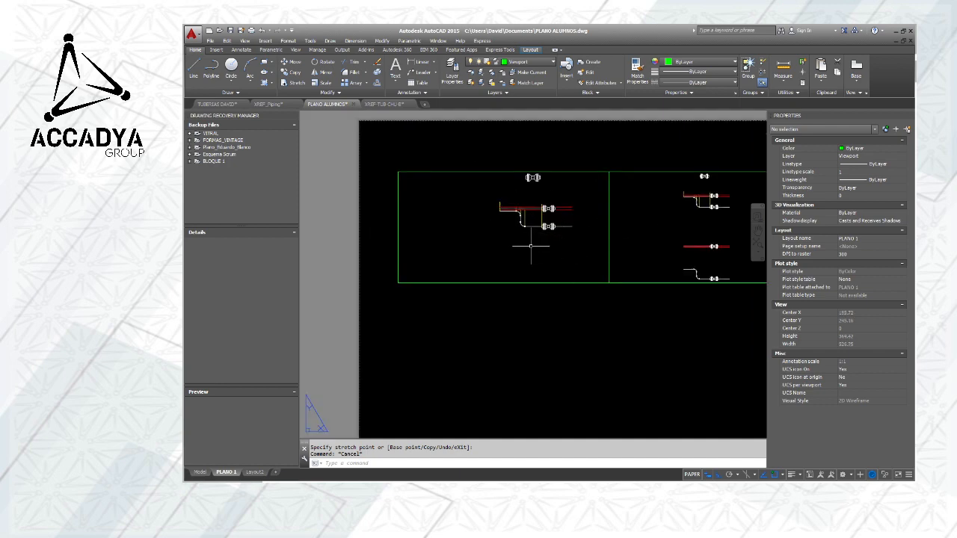
pyautogui.doubleClick(526, 246)
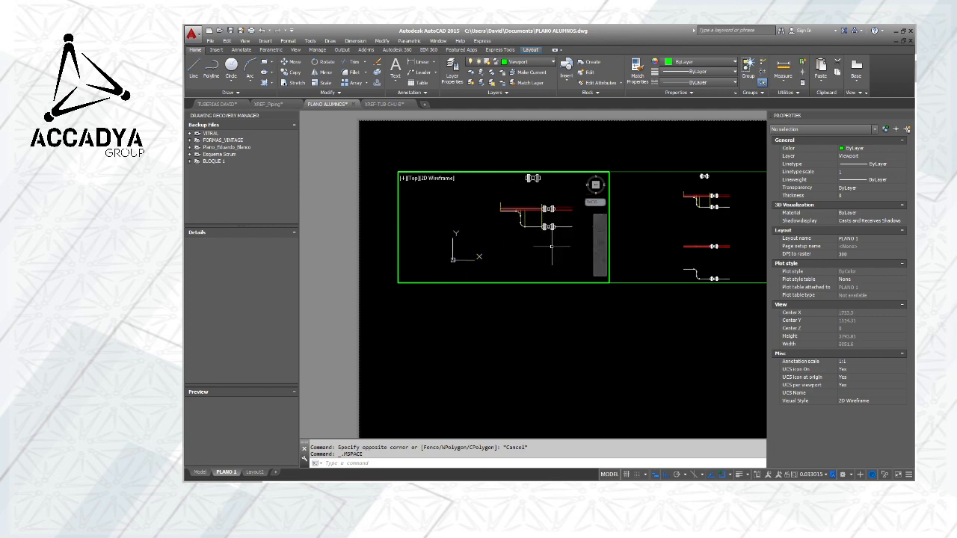
pyautogui.moveTo(552, 247); pyautogui.dragTo(447, 200, button='middle')
pyautogui.moveTo(482, 232)
pyautogui.mouseDown(button='middle')
pyautogui.moveTo(533, 217)
pyautogui.moveTo(534, 198)
pyautogui.moveTo(526, 192)
pyautogui.moveTo(520, 205)
pyautogui.moveTo(515, 192)
pyautogui.moveTo(517, 201)
pyautogui.mouseUp(button='middle')
pyautogui.scroll(3, 498, 205)
pyautogui.scroll(-1, 498, 205)
pyautogui.doubleClick(533, 329)
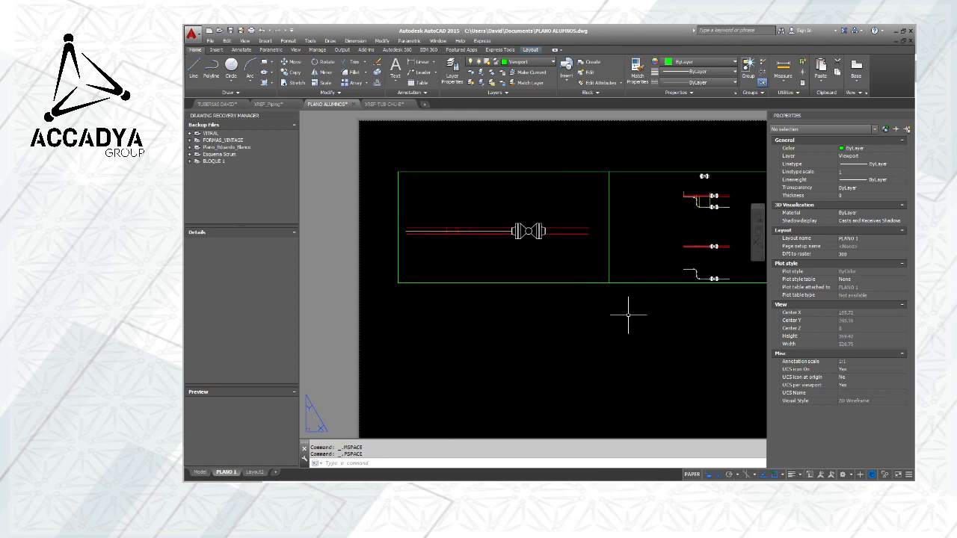
# Activate the right viewport's model space, frame only the copied white S-bend pipe with its valve, and return to paper space
pyautogui.moveTo(628, 316); pyautogui.dragTo(468, 313, button='middle')
pyautogui.doubleClick(579, 225)
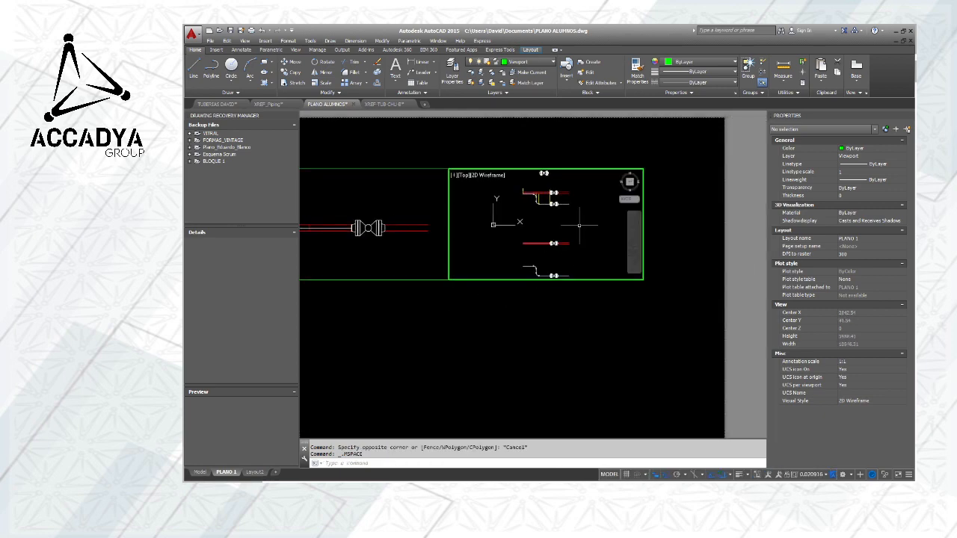
pyautogui.moveTo(578, 225)
pyautogui.mouseDown(button='middle')
pyautogui.moveTo(560, 256)
pyautogui.moveTo(587, 199)
pyautogui.moveTo(562, 211)
pyautogui.moveTo(561, 227)
pyautogui.mouseUp(button='middle')
pyautogui.scroll(2, 566, 215)
pyautogui.scroll(-2, 565, 216)
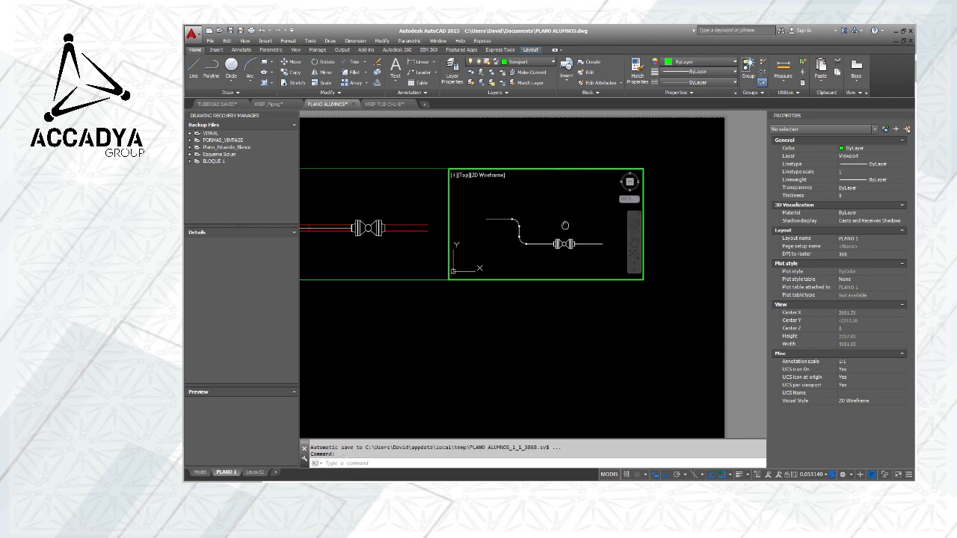
pyautogui.doubleClick(507, 336)
pyautogui.scroll(-5, 507, 335)
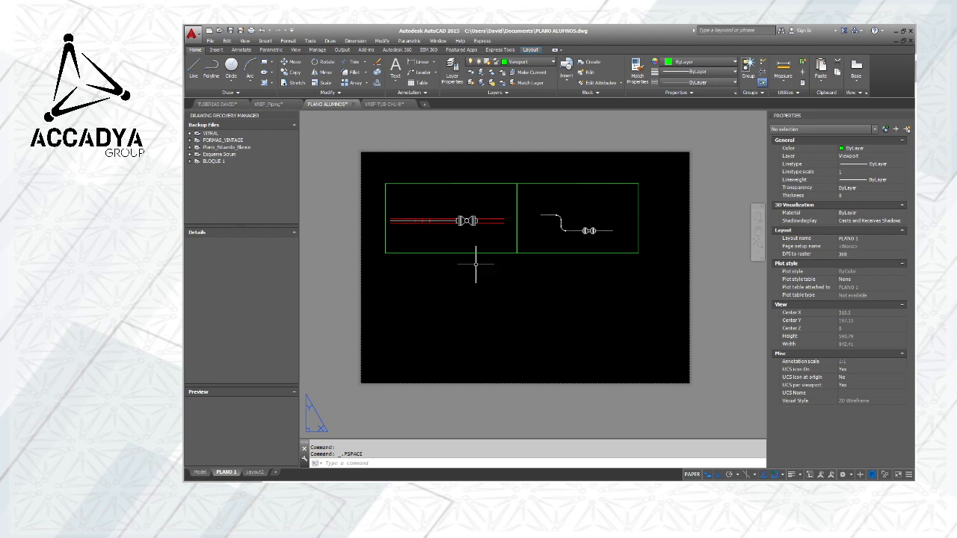
pyautogui.scroll(4, 396, 218)
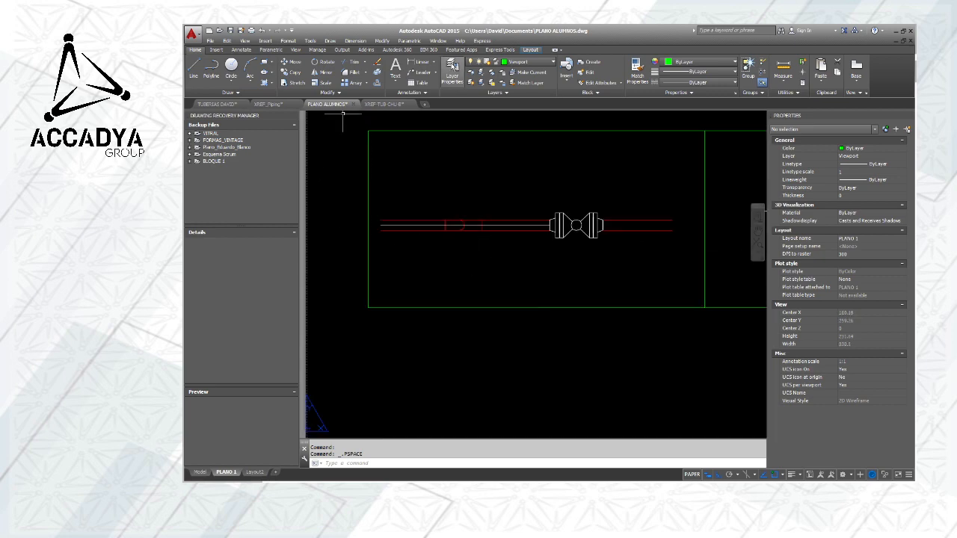
pyautogui.click(414, 64)
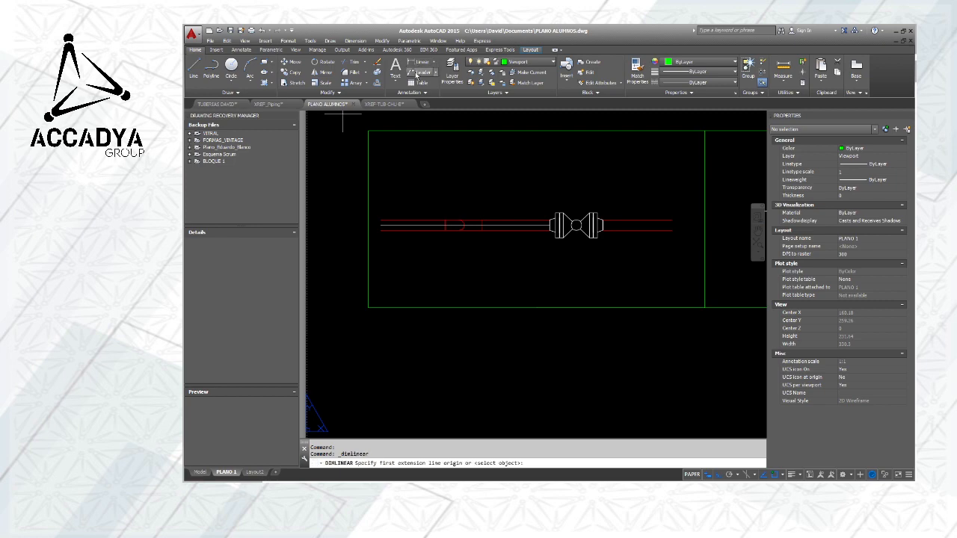
pyautogui.click(458, 230)
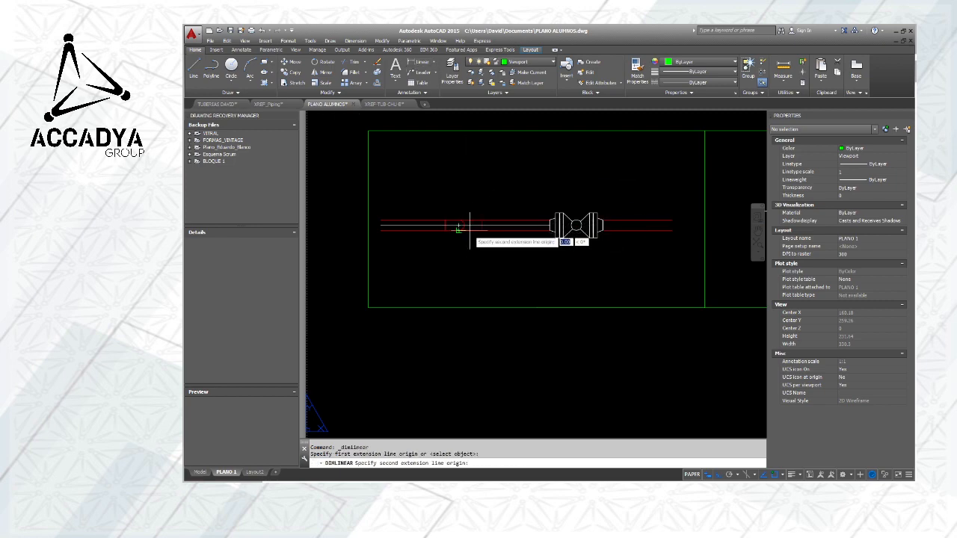
pyautogui.press('Escape')
# Add a horizontal linear dimension in paper space from the red pipe's elbow to the valve's first flange joint, placed above the pipe
pyautogui.click(417, 62)
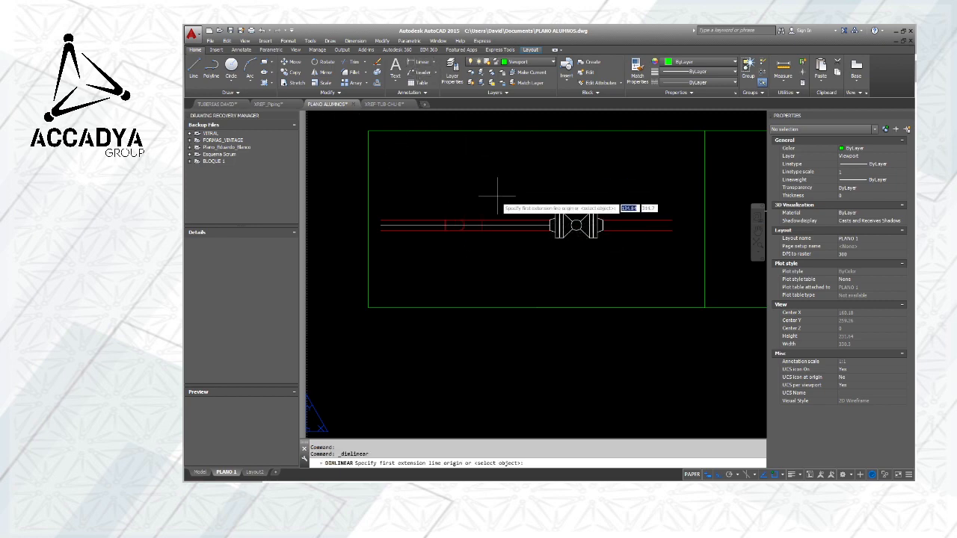
pyautogui.click(458, 225)
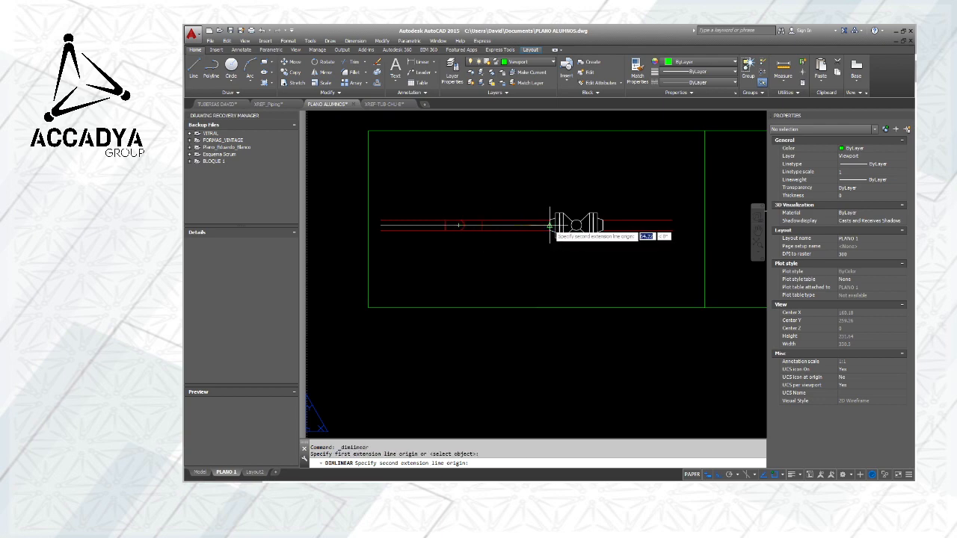
pyautogui.scroll(8, 559, 224)
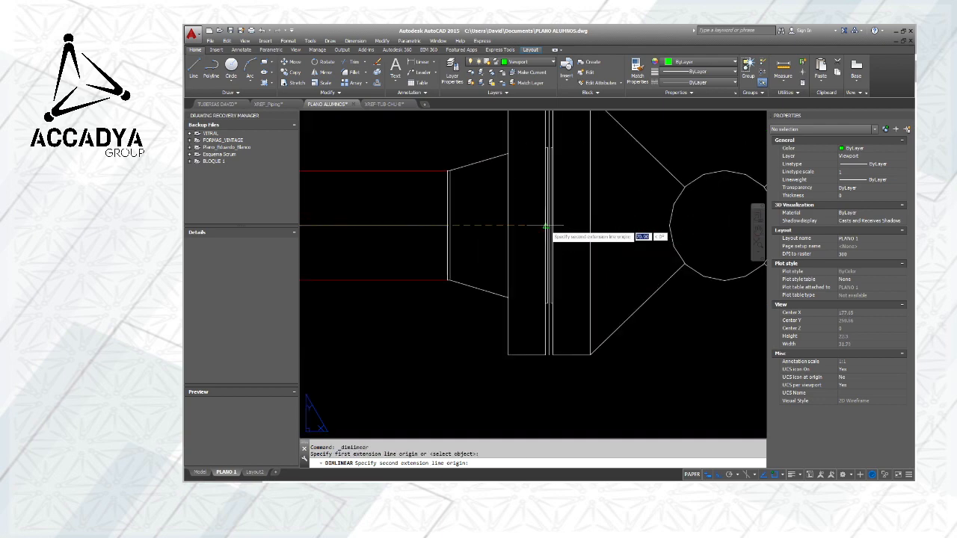
pyautogui.click(548, 224)
pyautogui.scroll(-8, 547, 224)
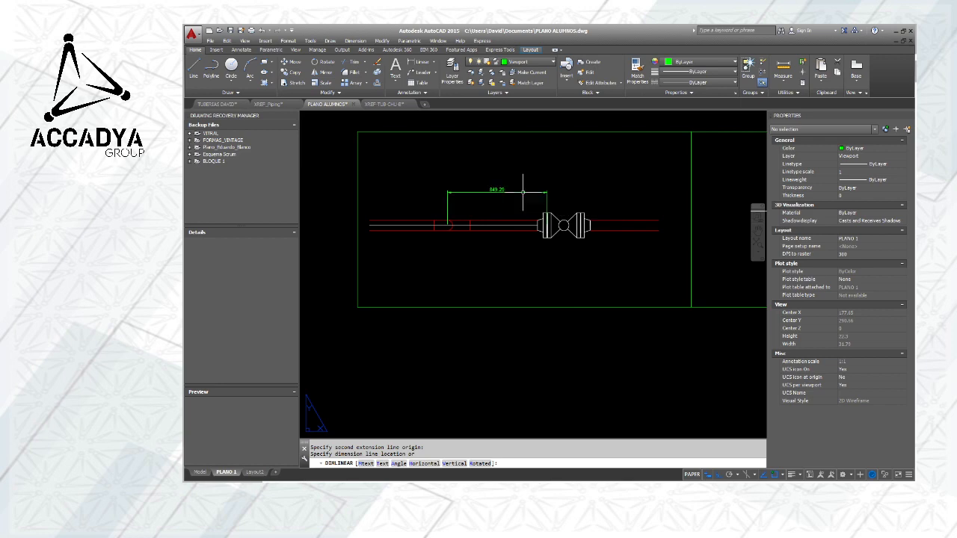
pyautogui.click(497, 193)
pyautogui.scroll(3, 495, 193)
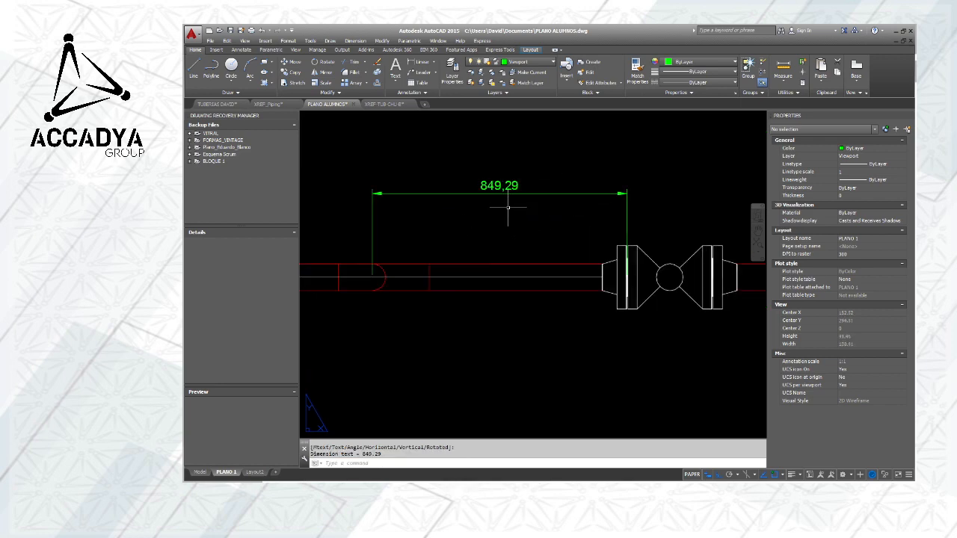
# Compare model space with the PLANO 1 layout to check where the pipe dimension exists
pyautogui.scroll(-6, 503, 205)
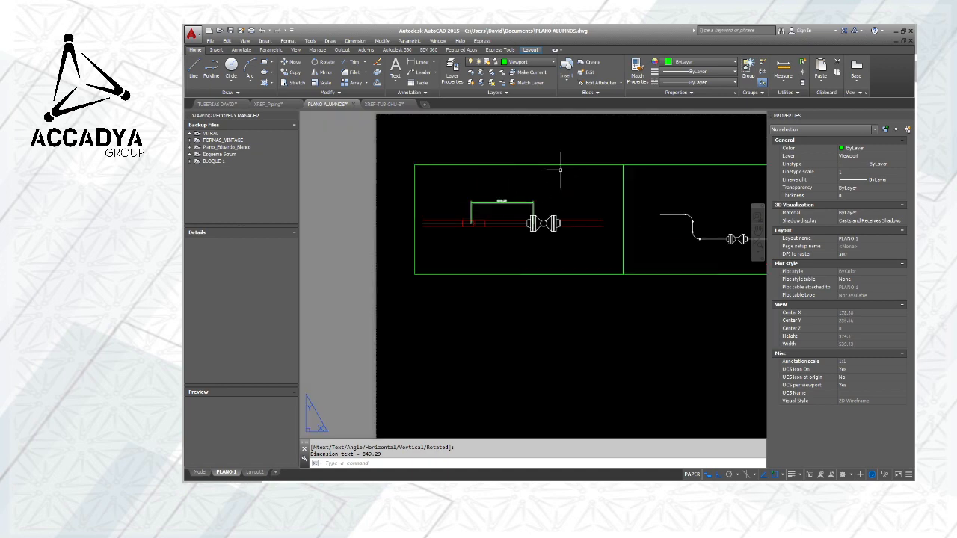
pyautogui.scroll(-2, 512, 203)
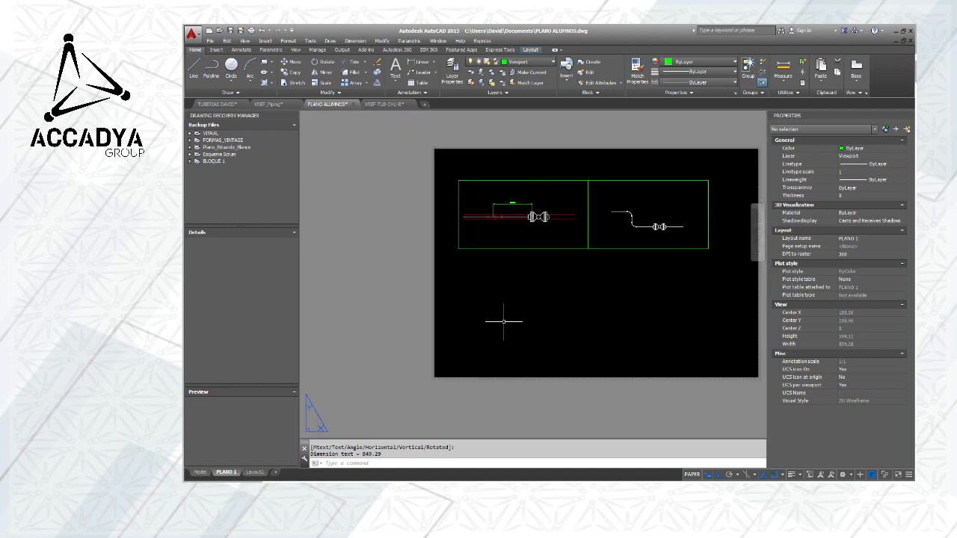
pyautogui.click(198, 473)
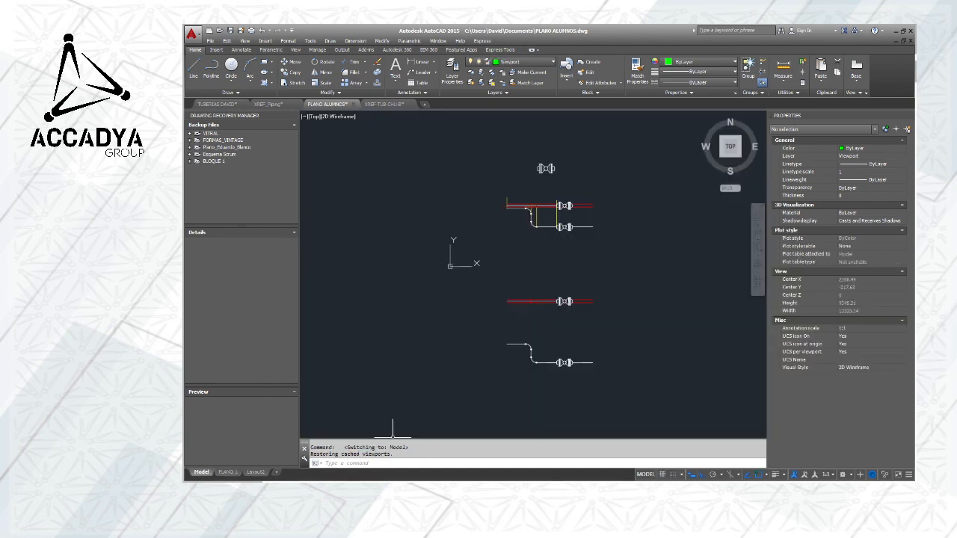
pyautogui.click(227, 472)
pyautogui.scroll(3, 535, 217)
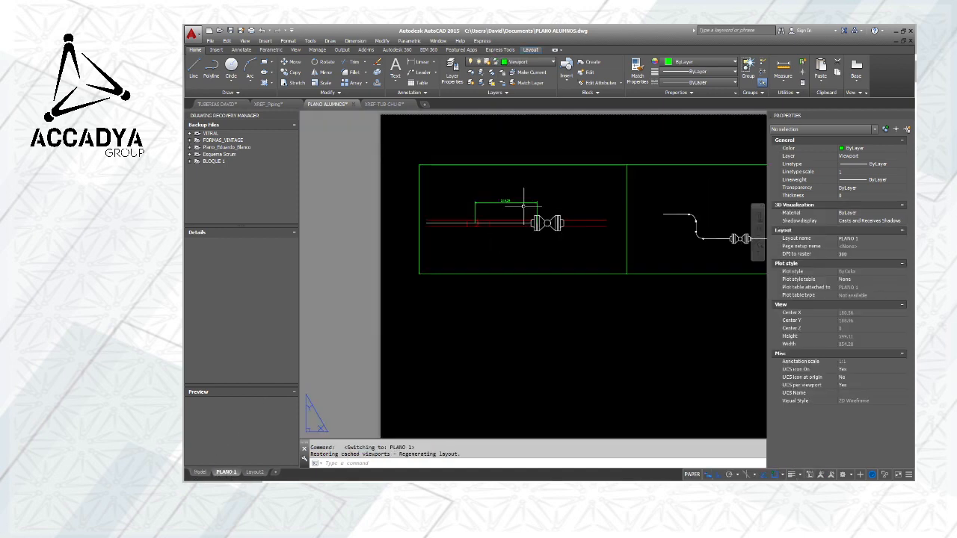
pyautogui.scroll(-4, 516, 207)
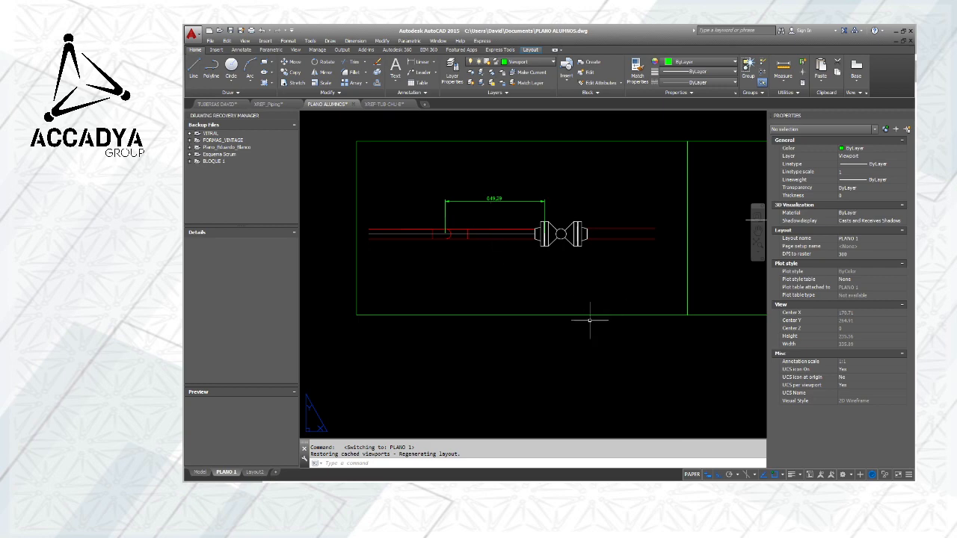
pyautogui.scroll(-4, 539, 301)
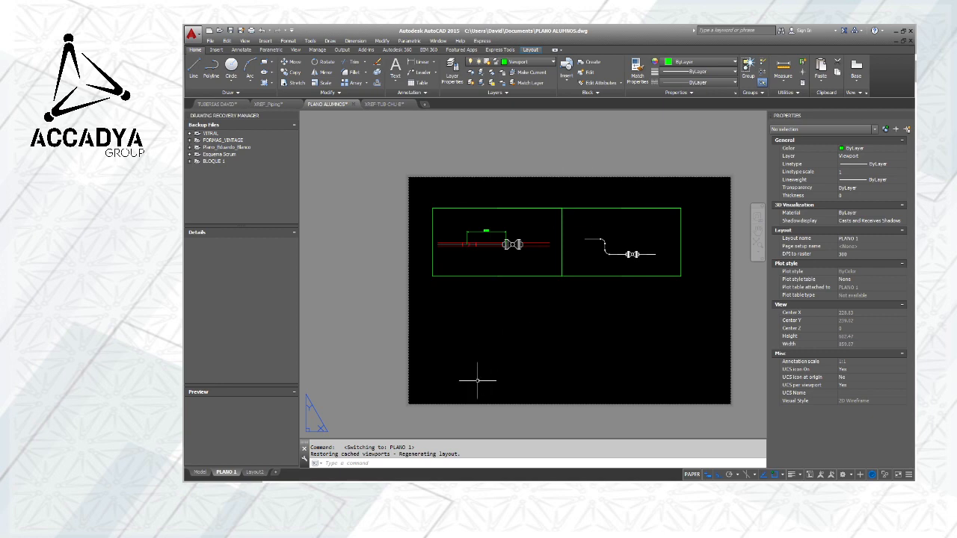
# Draw a rectangle in model space around the original pipe assembly, enclosing both pipe views and their valves
pyautogui.click(200, 471)
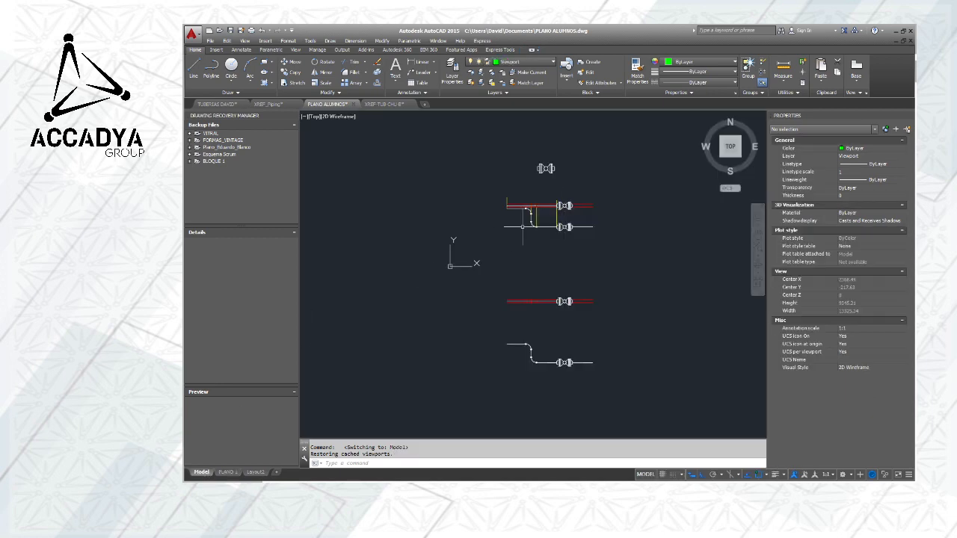
pyautogui.moveTo(533, 228); pyautogui.dragTo(438, 238, button='middle')
pyautogui.scroll(4, 433, 232)
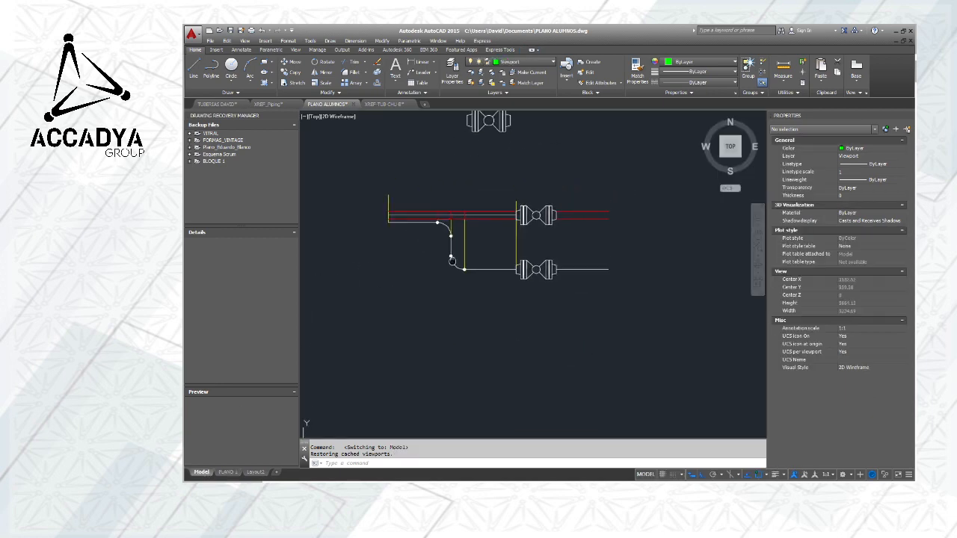
pyautogui.click(265, 62)
pyautogui.click(365, 175)
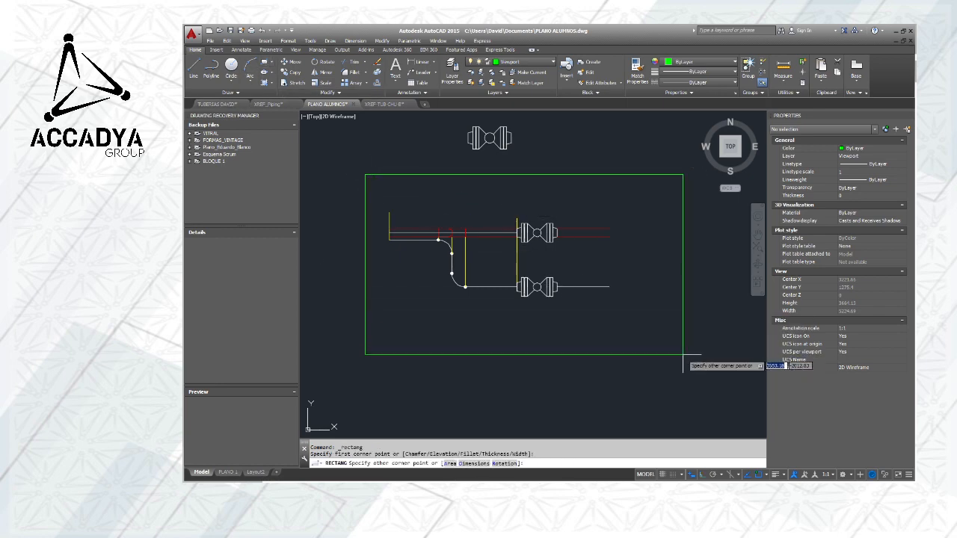
pyautogui.click(682, 355)
pyautogui.moveTo(593, 325); pyautogui.dragTo(550, 278, button='middle')
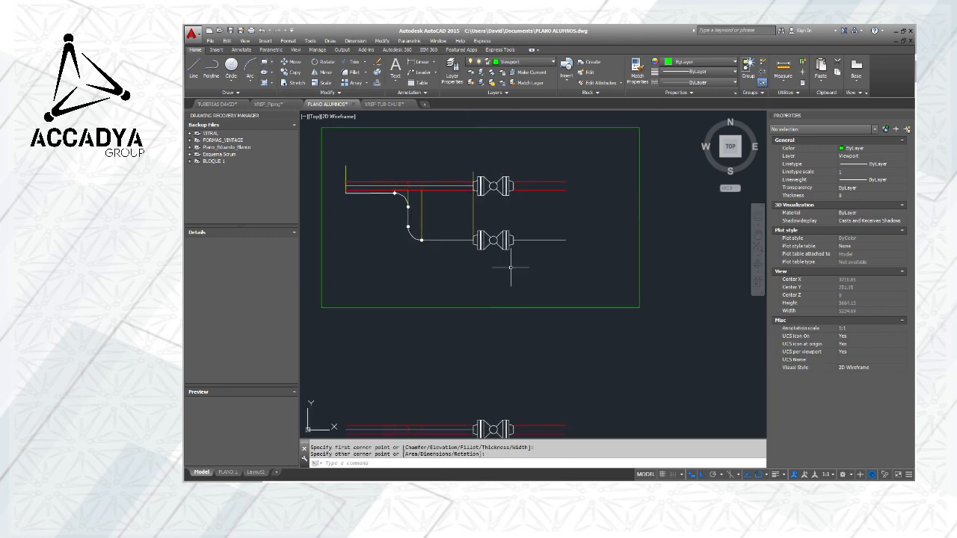
# Draw a small title-block rectangle inside the lower-right corner of the green frame around the original piping
pyautogui.click(266, 63)
pyautogui.click(546, 273)
pyautogui.click(639, 307)
pyautogui.moveTo(586, 303)
pyautogui.mouseDown(button='middle')
pyautogui.moveTo(589, 240)
pyautogui.moveTo(626, 241)
pyautogui.moveTo(625, 282)
pyautogui.mouseUp(button='middle')
pyautogui.scroll(2, 572, 228)
pyautogui.scroll(-2, 632, 241)
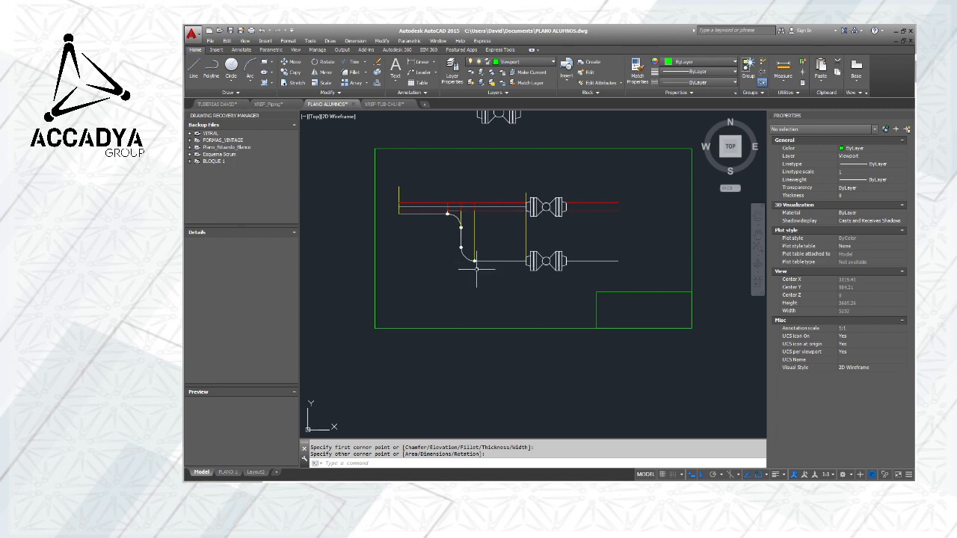
pyautogui.scroll(4, 444, 198)
pyautogui.scroll(-2, 448, 213)
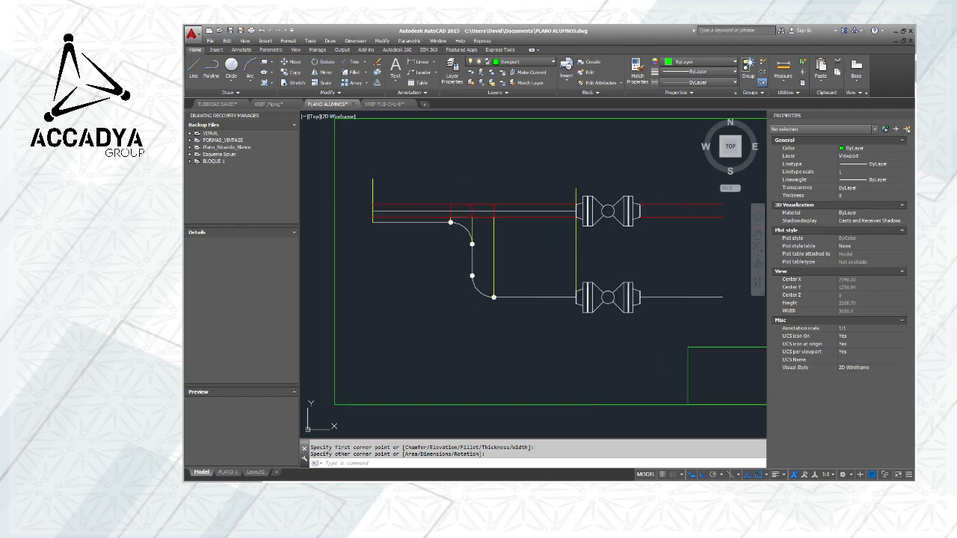
# Measure the overall length of the upper red pipe from one end to the other in model space
pyautogui.moveTo(427, 221); pyautogui.dragTo(431, 195, button='middle')
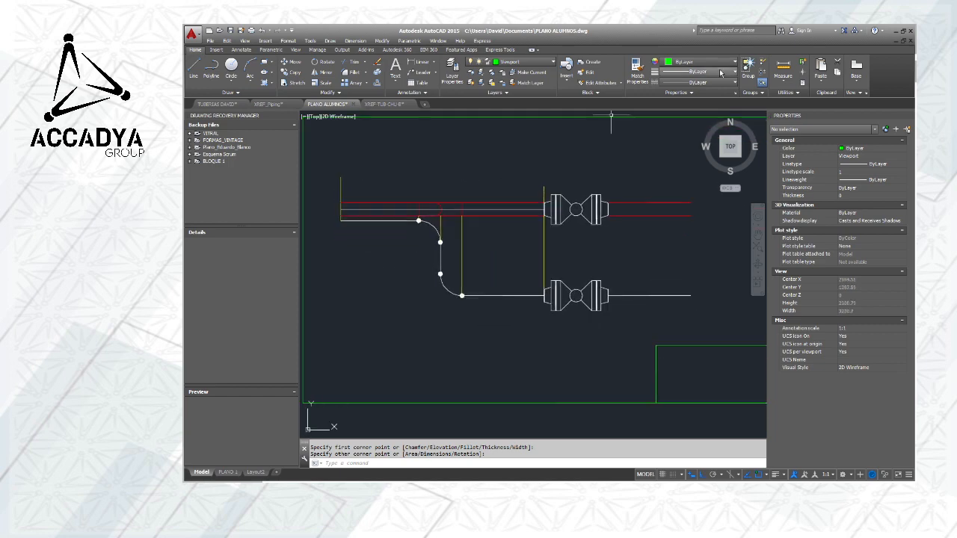
pyautogui.click(790, 69)
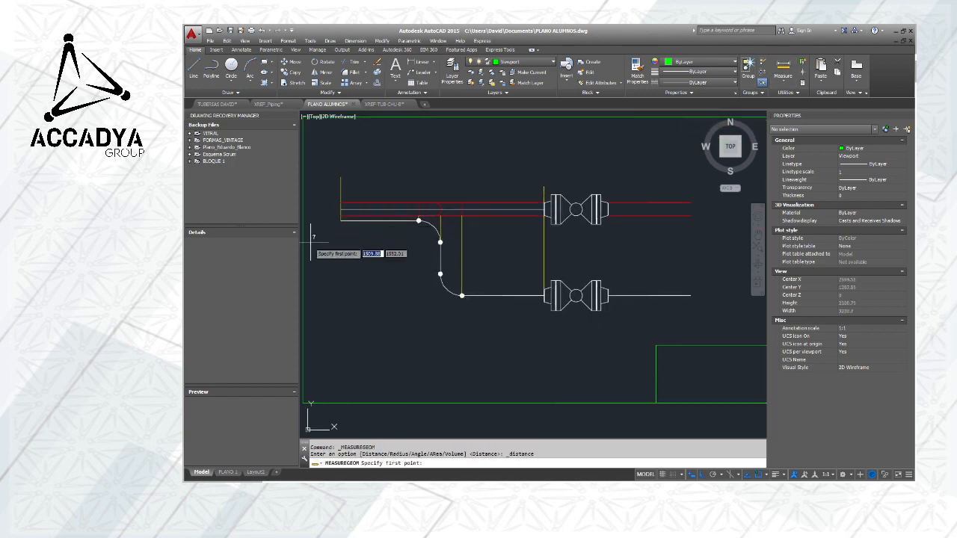
pyautogui.click(341, 209)
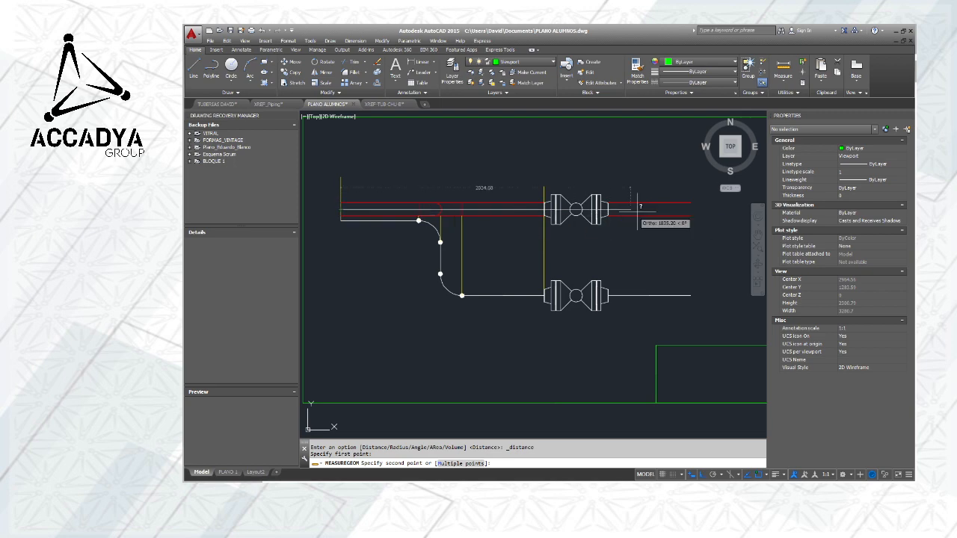
pyautogui.click(690, 209)
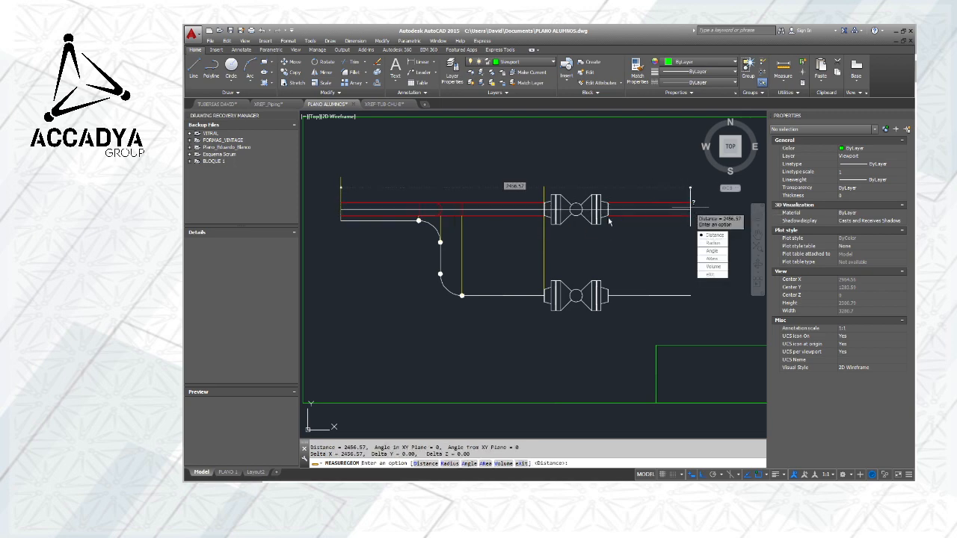
pyautogui.press('Escape')
pyautogui.scroll(-4, 561, 238)
pyautogui.moveTo(590, 240); pyautogui.dragTo(566, 236, button='middle')
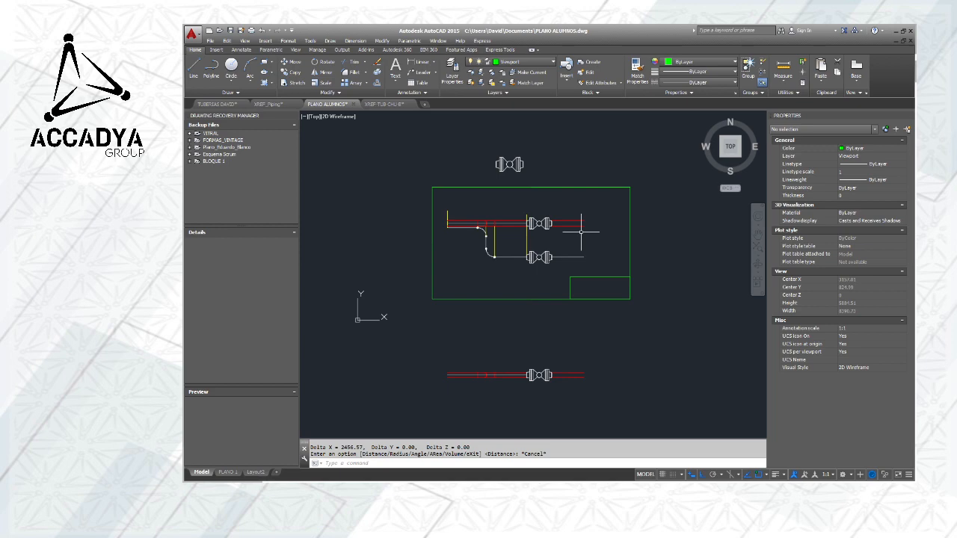
# On the PLANO 1 layout, set the scale of the red pipe's viewport to 1:20
pyautogui.click(227, 472)
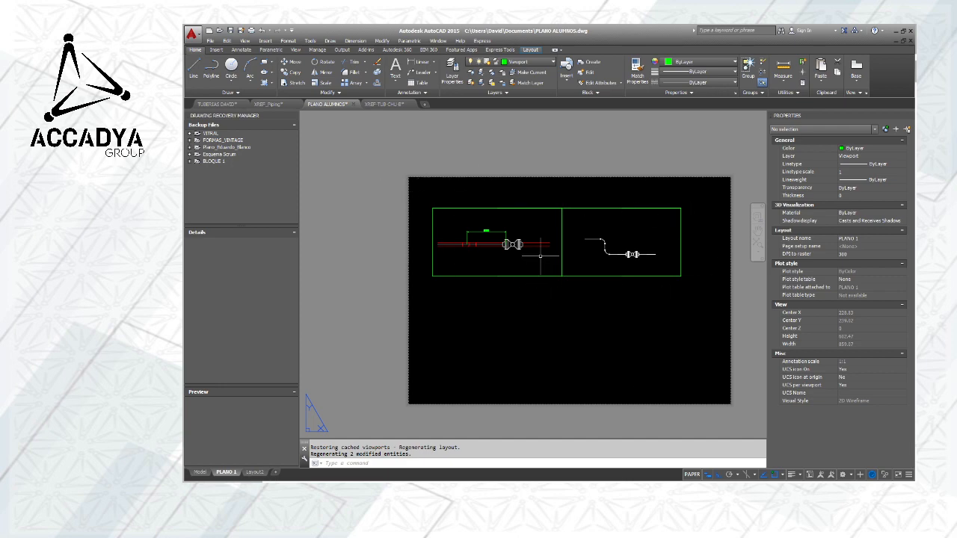
pyautogui.scroll(3, 538, 253)
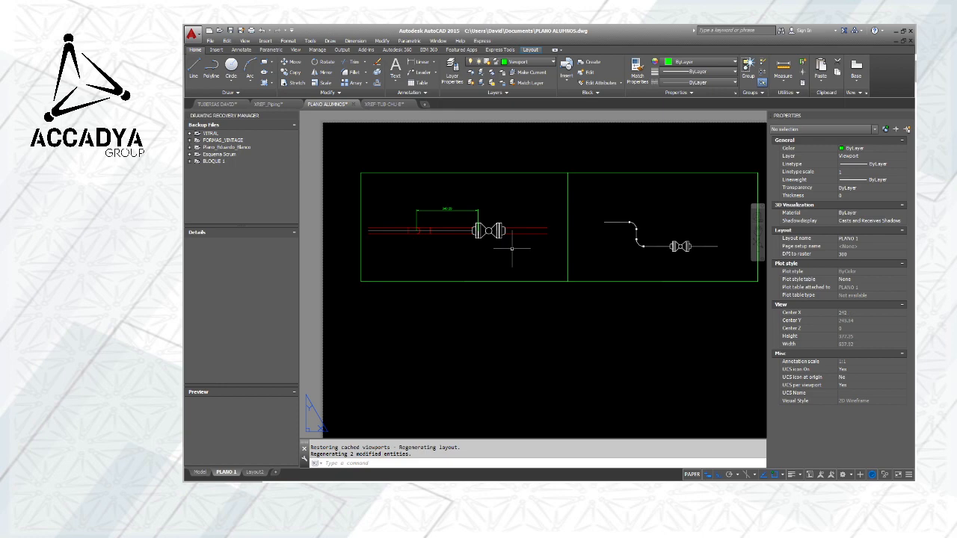
pyautogui.click(448, 281)
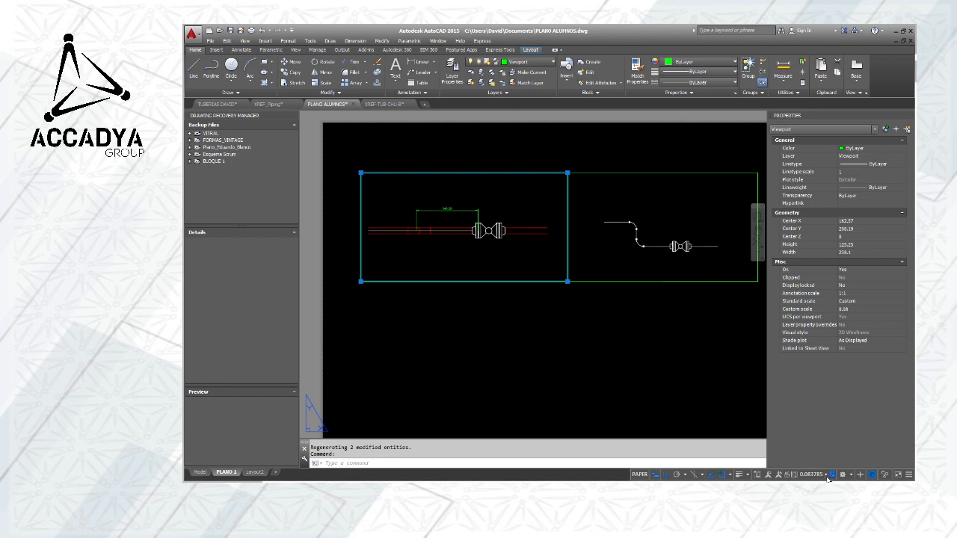
pyautogui.click(805, 371)
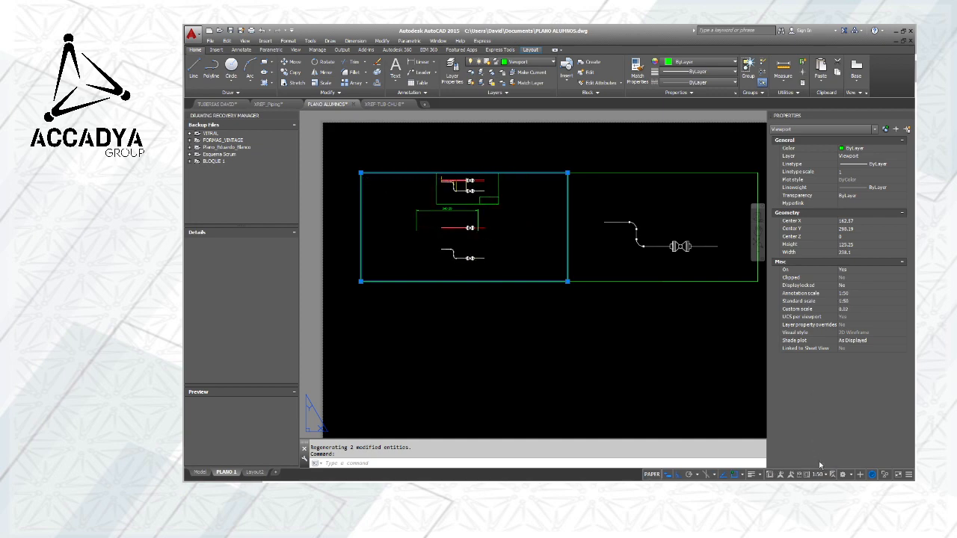
pyautogui.click(813, 355)
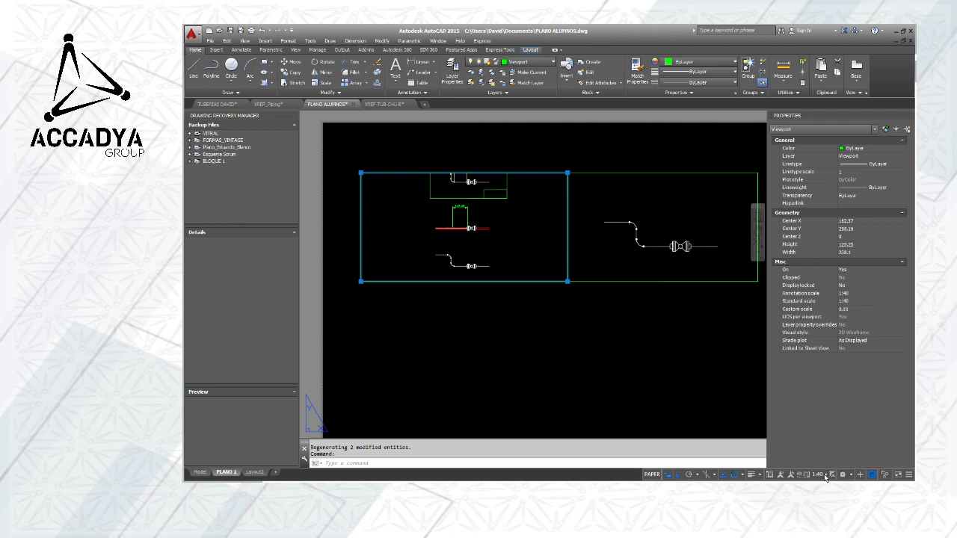
pyautogui.click(824, 341)
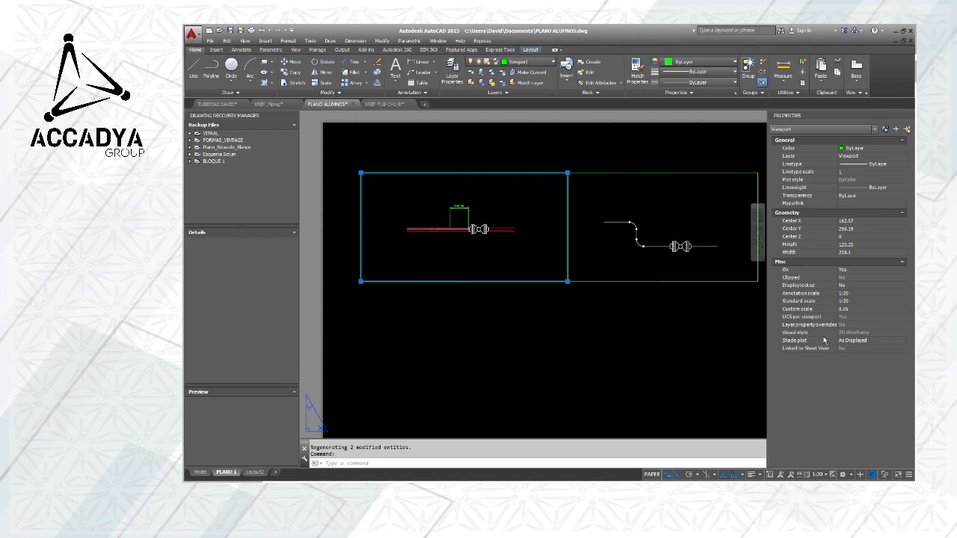
pyautogui.press('Escape')
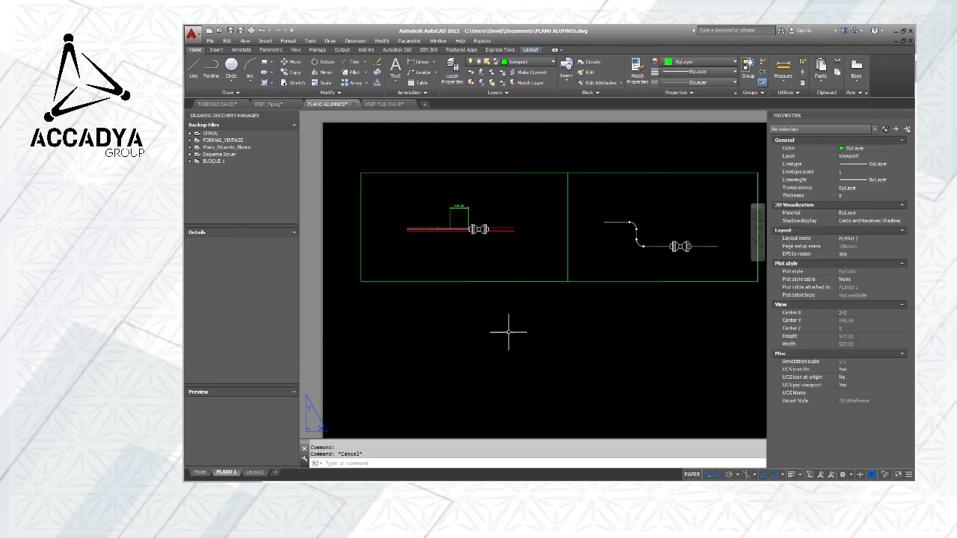
# Delete the misaligned green dimension above the red pipe on the layout
pyautogui.moveTo(508, 331); pyautogui.dragTo(493, 325, button='middle')
pyautogui.scroll(3, 448, 261)
pyautogui.scroll(-1, 486, 261)
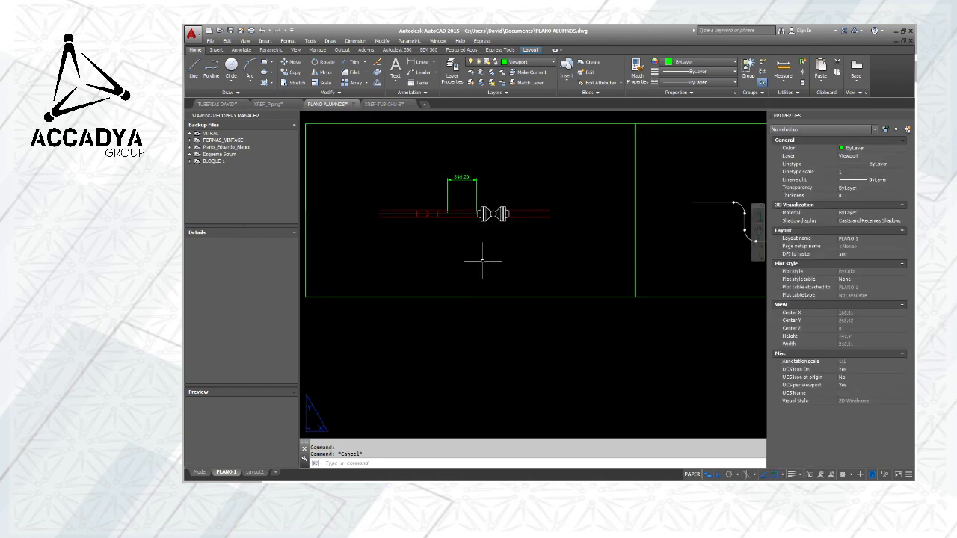
pyautogui.moveTo(487, 261); pyautogui.dragTo(528, 294, button='middle')
pyautogui.scroll(3, 495, 238)
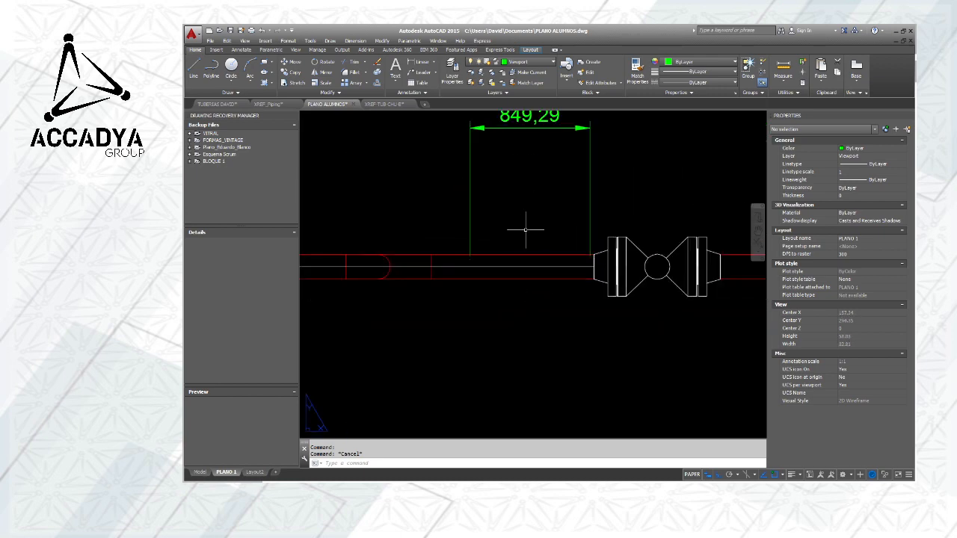
pyautogui.moveTo(533, 227); pyautogui.dragTo(562, 252, button='middle')
pyautogui.click(596, 237)
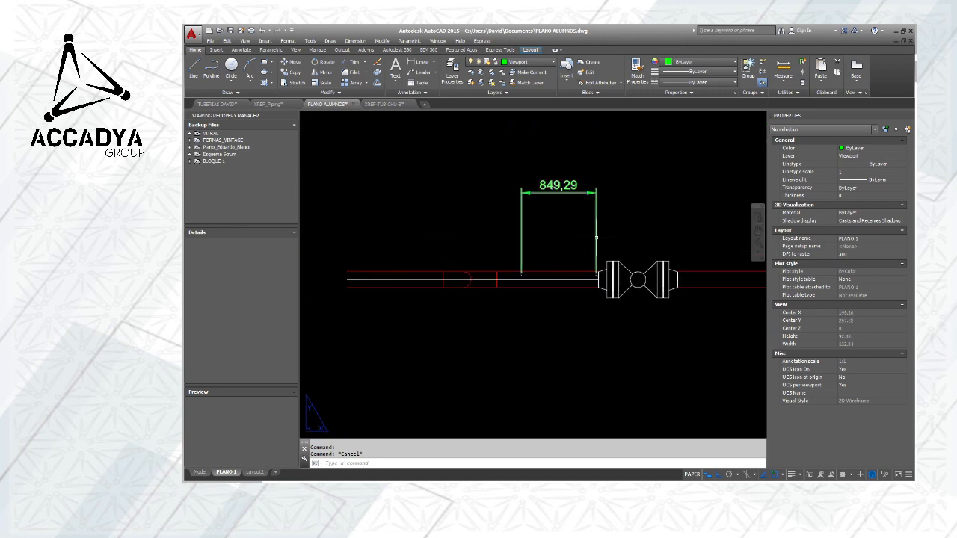
pyautogui.press('Delete')
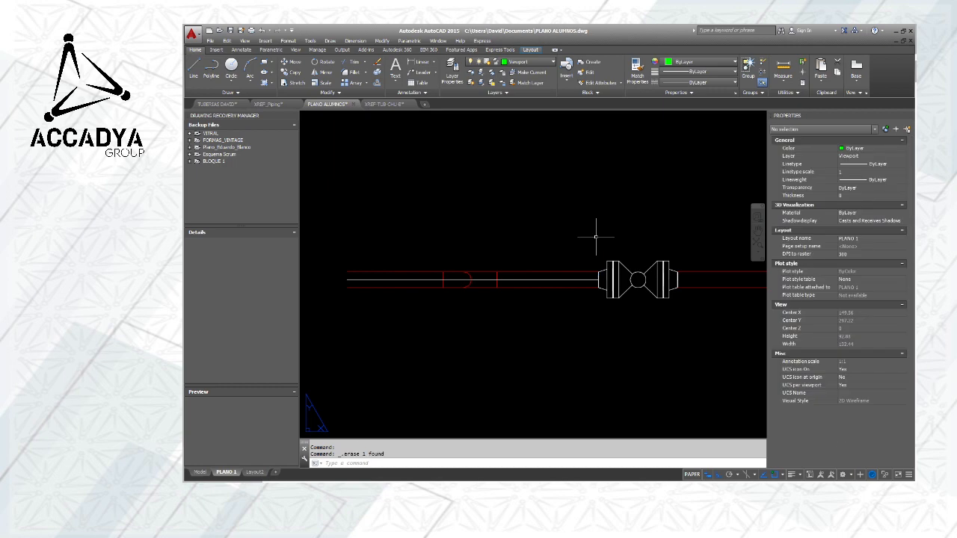
# Dimension the rescaled red pipe horizontally in paper space, from the elbow centre to the valve's first flange joint, placing the dimension above the pipe
pyautogui.scroll(-5, 602, 244)
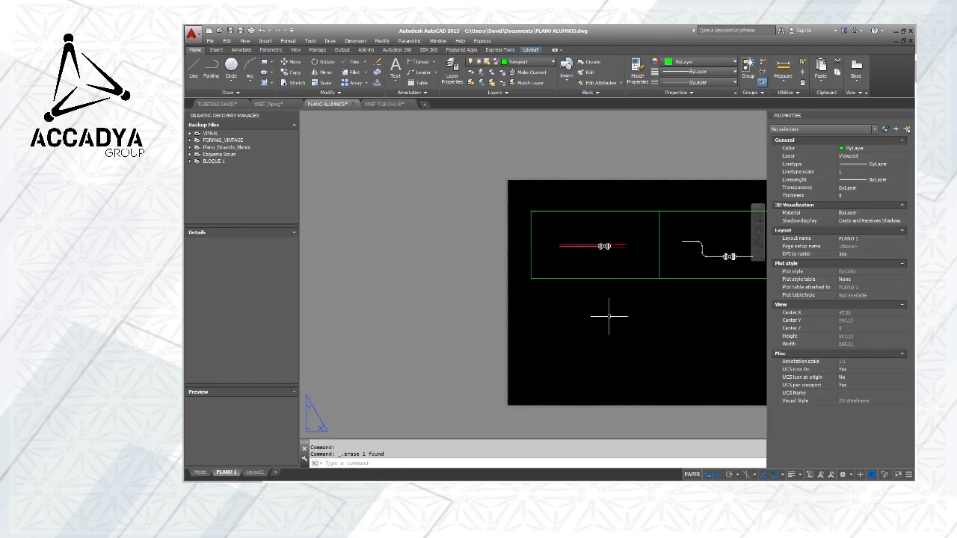
pyautogui.scroll(5, 609, 315)
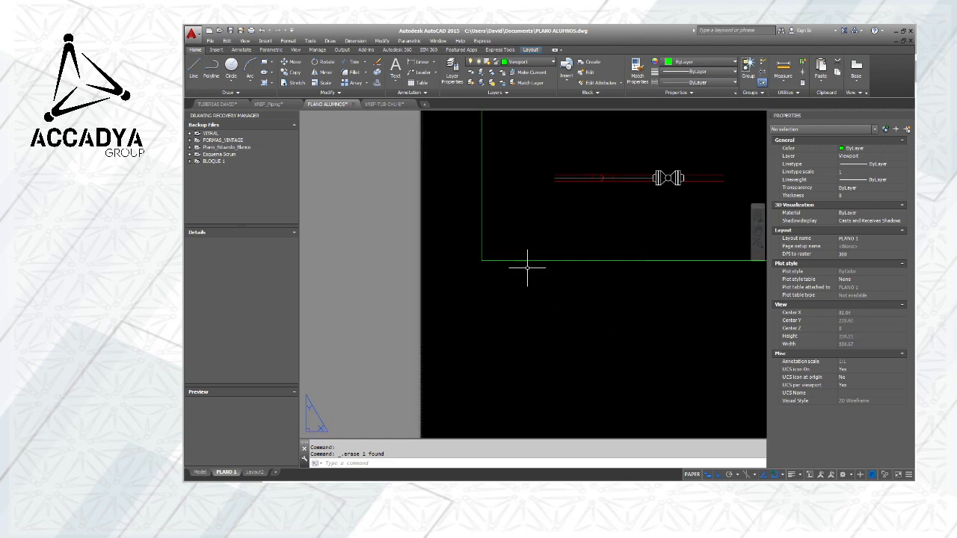
pyautogui.moveTo(650, 288); pyautogui.dragTo(538, 348, button='middle')
pyautogui.click(414, 67)
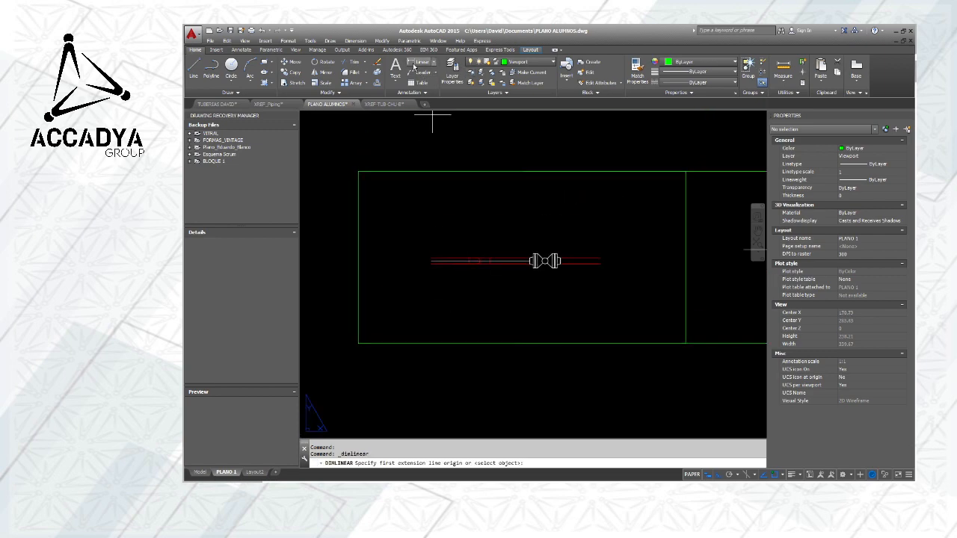
pyautogui.scroll(3, 436, 266)
pyautogui.moveTo(495, 261); pyautogui.dragTo(452, 278, button='middle')
pyautogui.scroll(2, 447, 283)
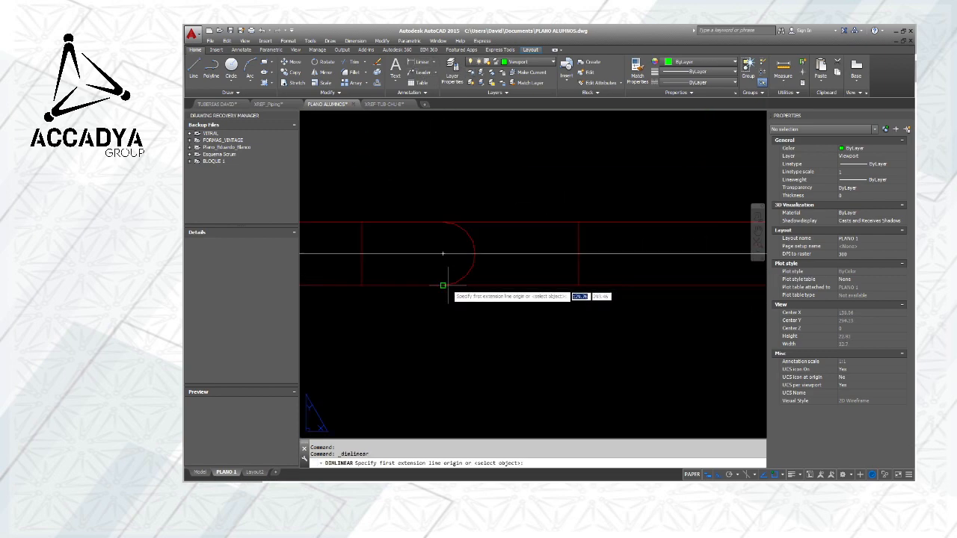
pyautogui.click(442, 260)
pyautogui.scroll(-2, 447, 257)
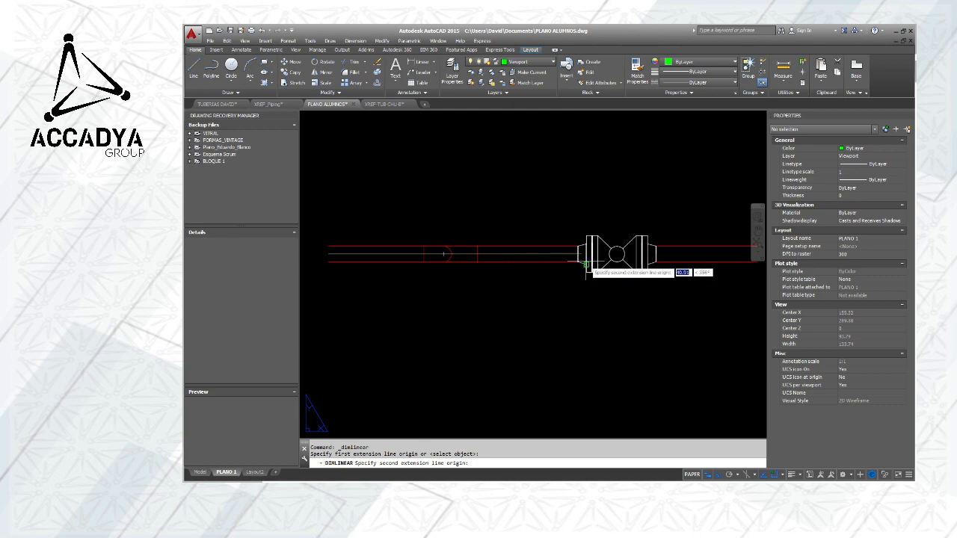
pyautogui.scroll(5, 585, 260)
pyautogui.scroll(7, 610, 231)
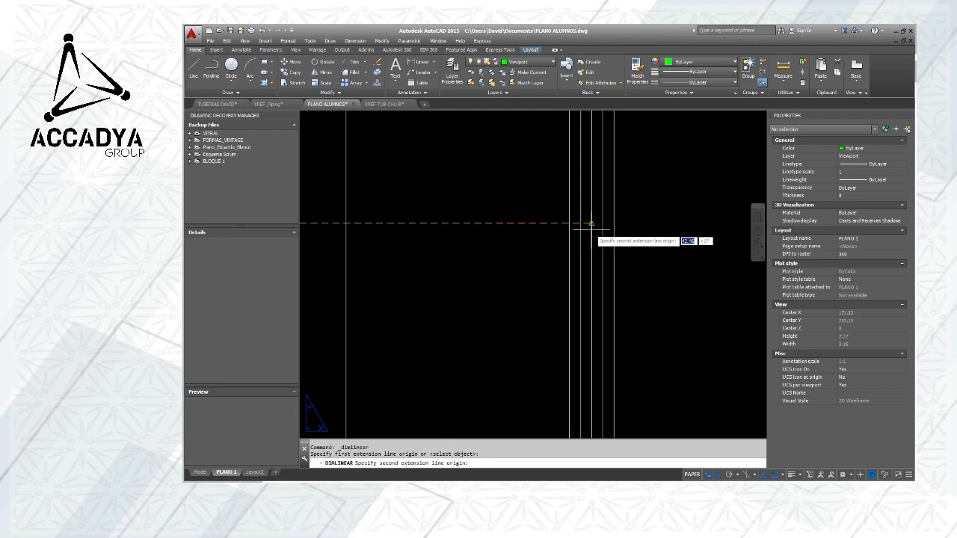
pyautogui.click(591, 224)
pyautogui.scroll(-5, 591, 223)
pyautogui.scroll(-2, 591, 223)
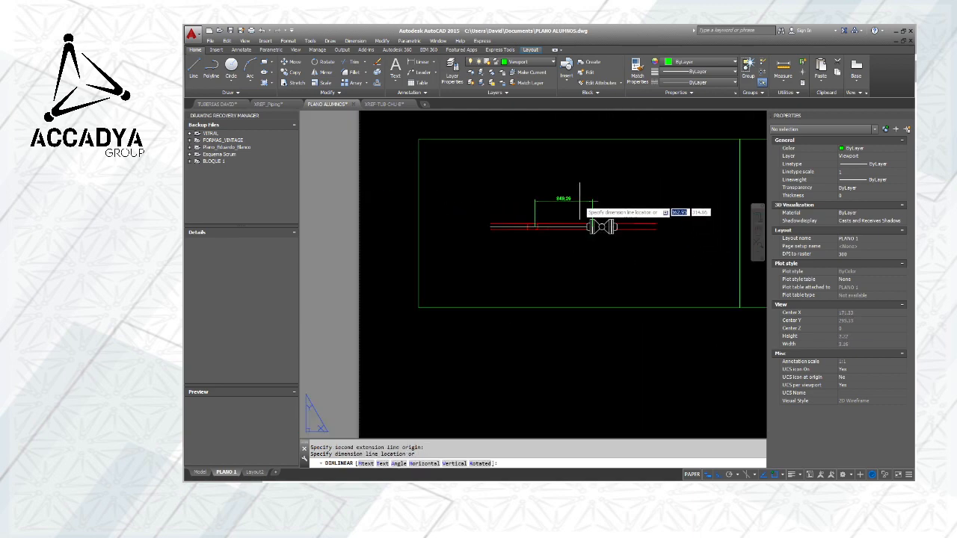
pyautogui.click(572, 200)
pyautogui.scroll(4, 570, 203)
pyautogui.scroll(-1, 572, 204)
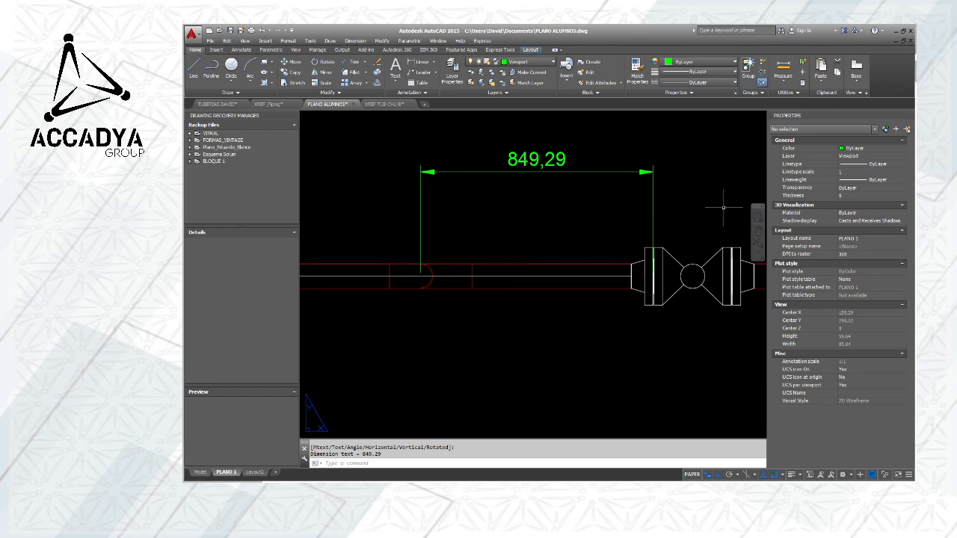
pyautogui.scroll(-5, 737, 207)
pyautogui.moveTo(732, 267); pyautogui.dragTo(599, 264, button='middle')
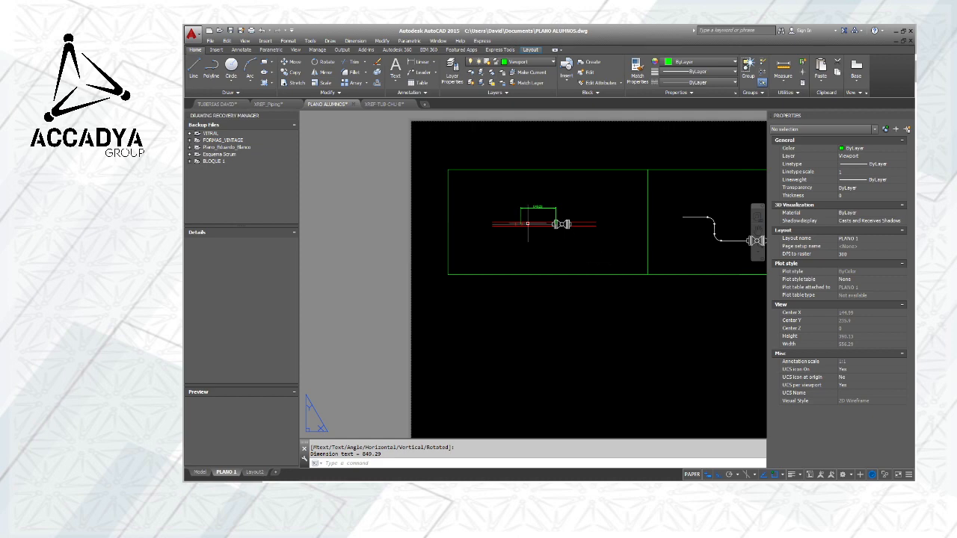
pyautogui.scroll(8, 523, 206)
pyautogui.moveTo(560, 219); pyautogui.dragTo(545, 233, button='middle')
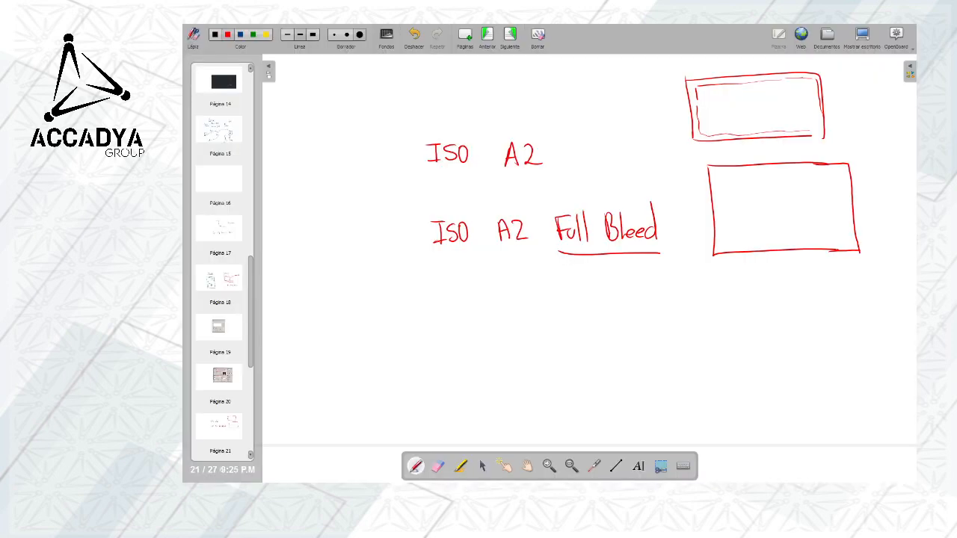
# Add a blank whiteboard page in OpenBoard and sketch a red horizontal pipe with an elbow turning down into a vertical pipe
pyautogui.click(465, 35)
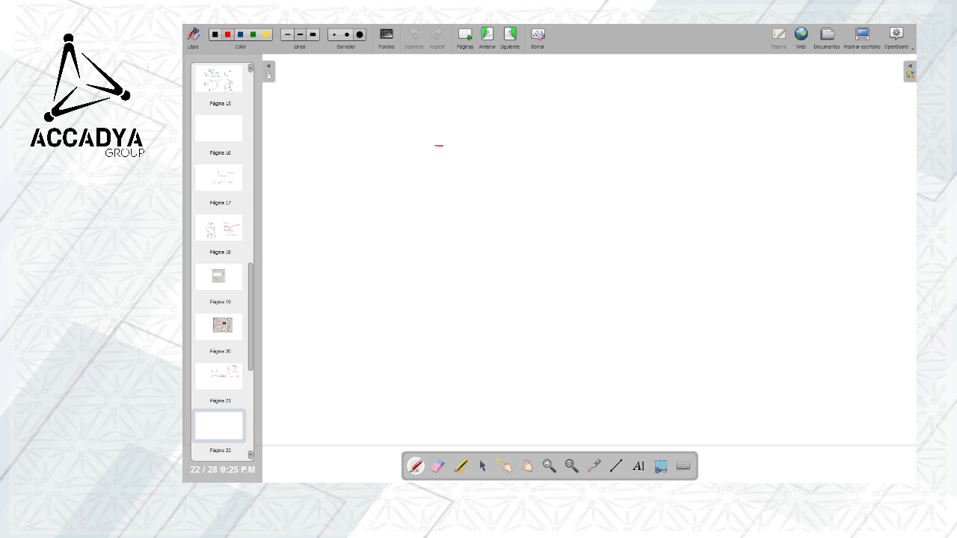
pyautogui.moveTo(442, 145); pyautogui.dragTo(647, 136)
pyautogui.moveTo(453, 180)
pyautogui.mouseDown()
pyautogui.moveTo(443, 180)
pyautogui.moveTo(648, 171)
pyautogui.moveTo(666, 142)
pyautogui.moveTo(707, 189)
pyautogui.mouseUp()
pyautogui.moveTo(648, 169)
pyautogui.mouseDown()
pyautogui.moveTo(670, 200)
pyautogui.moveTo(713, 201)
pyautogui.moveTo(675, 220)
pyautogui.moveTo(671, 281)
pyautogui.mouseUp()
pyautogui.moveTo(713, 204); pyautogui.dragTo(714, 275)
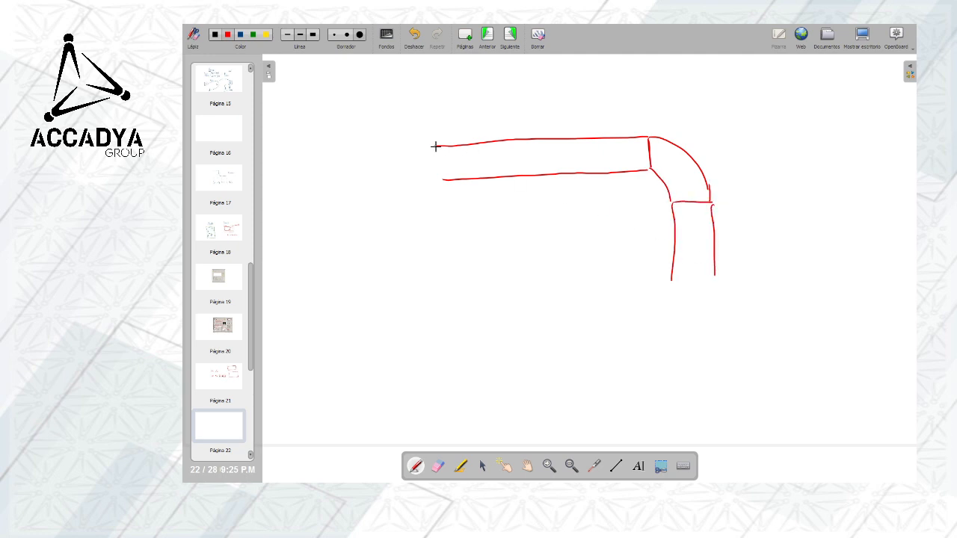
# Sketch a weld-neck flange on the open end of the horizontal pipe
pyautogui.moveTo(435, 147); pyautogui.dragTo(438, 180)
pyautogui.moveTo(436, 146); pyautogui.dragTo(419, 127)
pyautogui.moveTo(438, 180); pyautogui.dragTo(415, 200)
pyautogui.moveTo(410, 111); pyautogui.dragTo(413, 222)
pyautogui.moveTo(410, 110); pyautogui.dragTo(403, 223)
# Sketch a dimension above the pipe from the flange face to the elbow's centre and label it 103,25 mm
pyautogui.moveTo(420, 128); pyautogui.dragTo(391, 88)
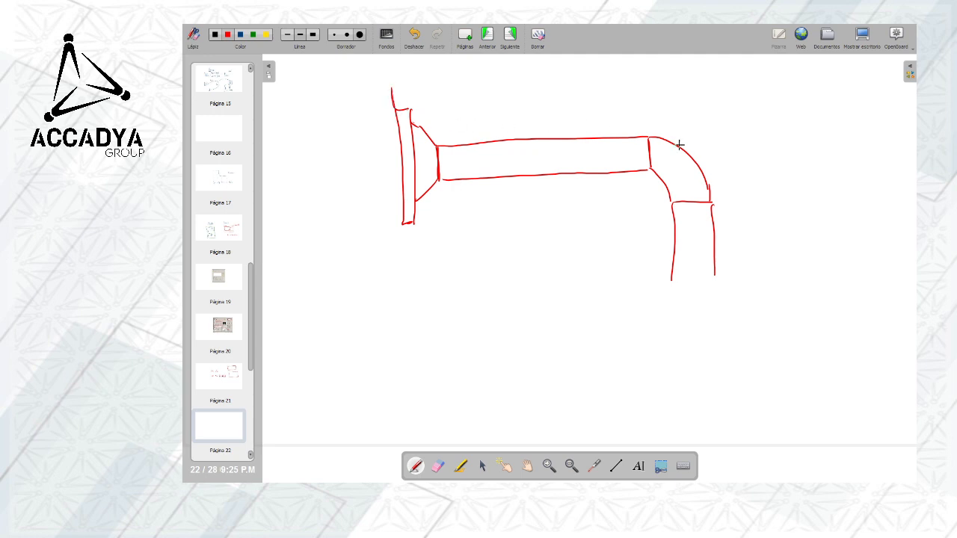
pyautogui.moveTo(678, 90); pyautogui.dragTo(696, 220)
pyautogui.moveTo(382, 96); pyautogui.dragTo(723, 98)
pyautogui.moveTo(545, 81); pyautogui.dragTo(557, 92)
pyautogui.moveTo(560, 83); pyautogui.dragTo(562, 93)
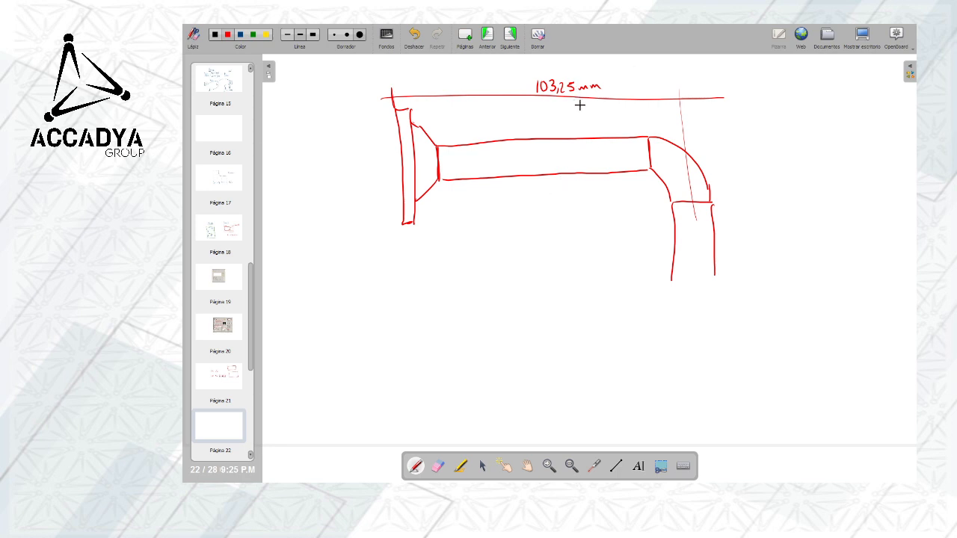
# Erase the 103,25 mm label with the middle of its dimension line, and return to the pen
pyautogui.click(438, 465)
pyautogui.moveTo(535, 95); pyautogui.dragTo(594, 85)
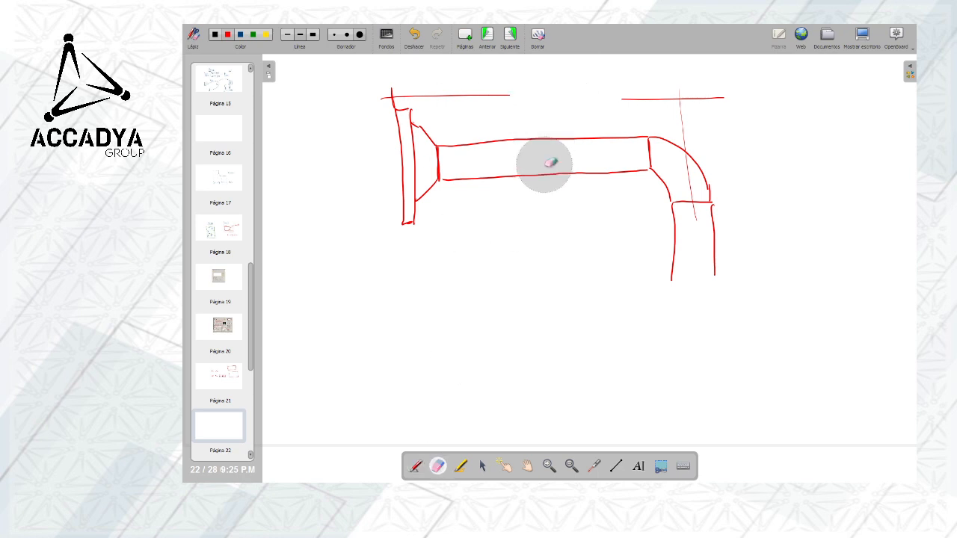
pyautogui.click(416, 466)
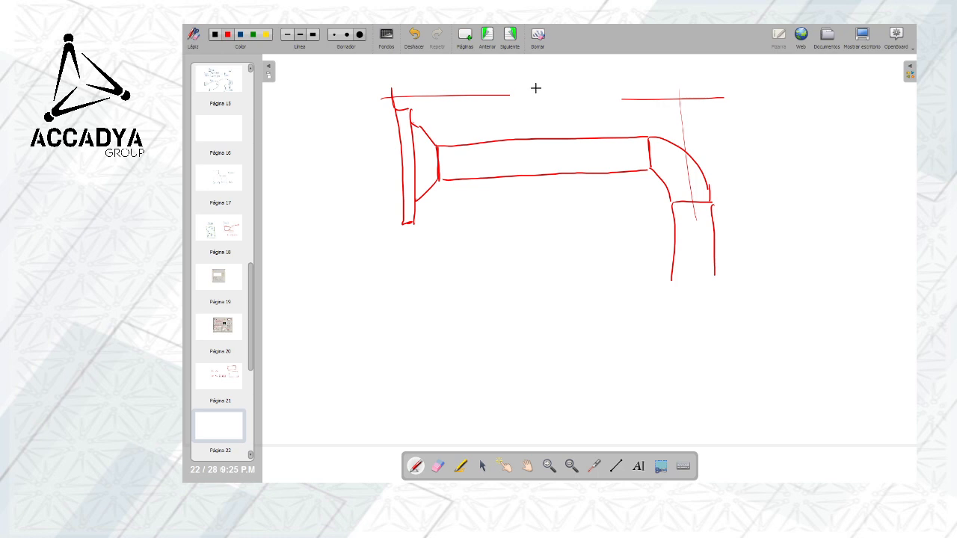
# Label the pipe dimension 1500 with 1487 above it, and write an underlined 1501,22 beside the sketch
pyautogui.moveTo(535, 86)
pyautogui.mouseDown()
pyautogui.moveTo(536, 103)
pyautogui.moveTo(555, 88)
pyautogui.moveTo(624, 97)
pyautogui.mouseUp()
pyautogui.moveTo(592, 69); pyautogui.dragTo(610, 81)
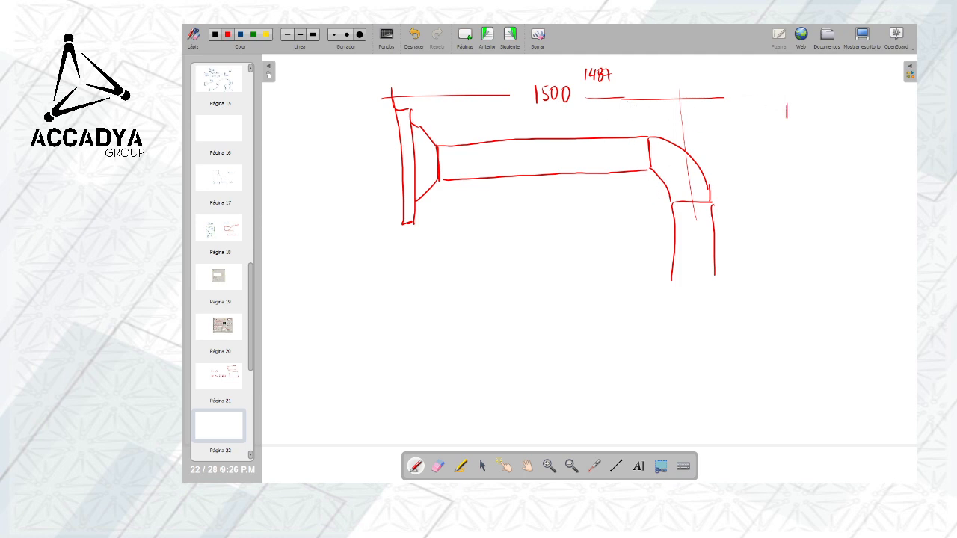
pyautogui.moveTo(794, 105); pyautogui.dragTo(817, 116)
pyautogui.moveTo(822, 112); pyautogui.dragTo(841, 113)
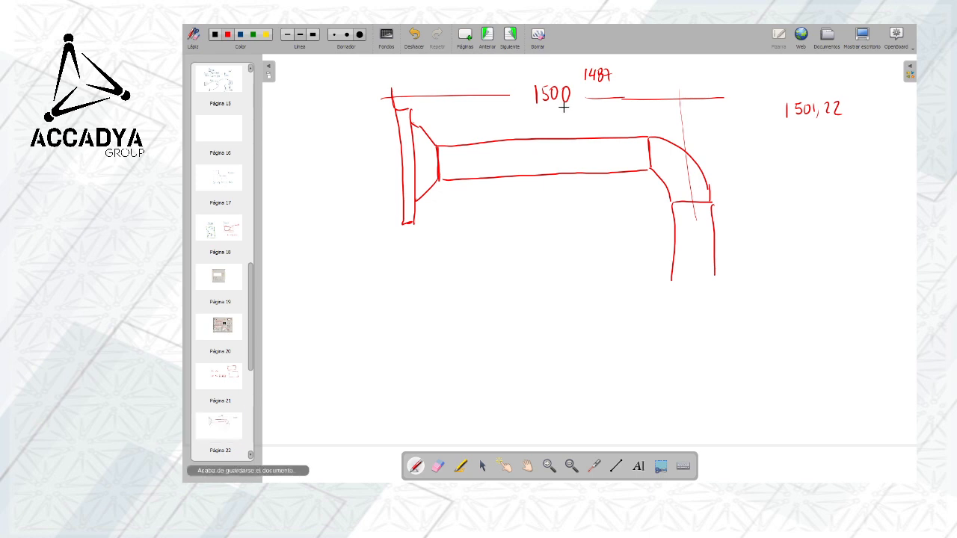
pyautogui.moveTo(773, 127); pyautogui.dragTo(867, 122)
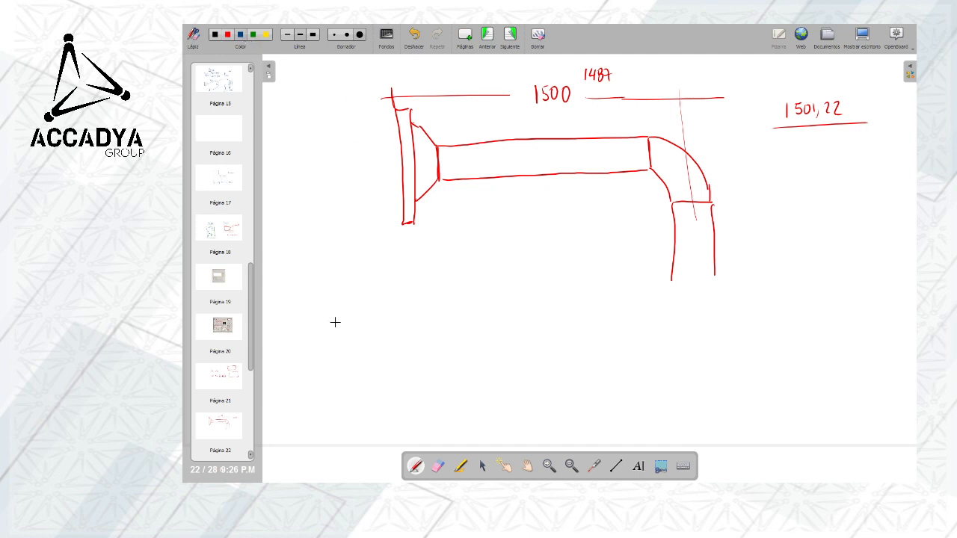
# Write a circled "Modelo" in blue below the pipe and link it with a curved arrow to a circled "Configuro Layout"
pyautogui.moveTo(336, 333)
pyautogui.mouseDown()
pyautogui.moveTo(337, 308)
pyautogui.moveTo(347, 330)
pyautogui.moveTo(360, 329)
pyautogui.moveTo(371, 326)
pyautogui.moveTo(378, 304)
pyautogui.moveTo(387, 329)
pyautogui.mouseUp()
pyautogui.moveTo(323, 307)
pyautogui.mouseDown()
pyautogui.moveTo(410, 345)
pyautogui.moveTo(310, 294)
pyautogui.mouseUp()
pyautogui.moveTo(413, 322)
pyautogui.mouseDown()
pyautogui.moveTo(515, 289)
pyautogui.moveTo(543, 314)
pyautogui.mouseUp()
pyautogui.moveTo(551, 316)
pyautogui.mouseDown()
pyautogui.moveTo(565, 326)
pyautogui.moveTo(578, 307)
pyautogui.mouseUp()
pyautogui.moveTo(574, 310); pyautogui.dragTo(583, 325)
pyautogui.moveTo(586, 312); pyautogui.dragTo(607, 311)
pyautogui.moveTo(547, 334)
pyautogui.mouseDown()
pyautogui.moveTo(557, 355)
pyautogui.moveTo(574, 351)
pyautogui.mouseUp()
pyautogui.moveTo(580, 344)
pyautogui.mouseDown()
pyautogui.moveTo(575, 359)
pyautogui.moveTo(596, 357)
pyautogui.mouseUp()
pyautogui.moveTo(600, 328)
pyautogui.mouseDown()
pyautogui.moveTo(599, 357)
pyautogui.moveTo(608, 341)
pyautogui.mouseUp()
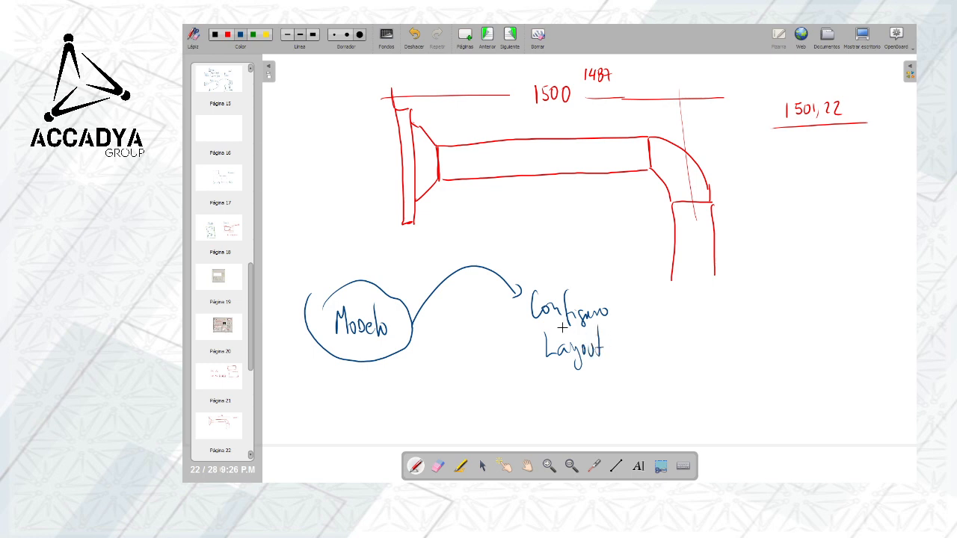
pyautogui.moveTo(528, 286)
pyautogui.mouseDown()
pyautogui.moveTo(520, 333)
pyautogui.moveTo(619, 370)
pyautogui.moveTo(532, 278)
pyautogui.mouseUp()
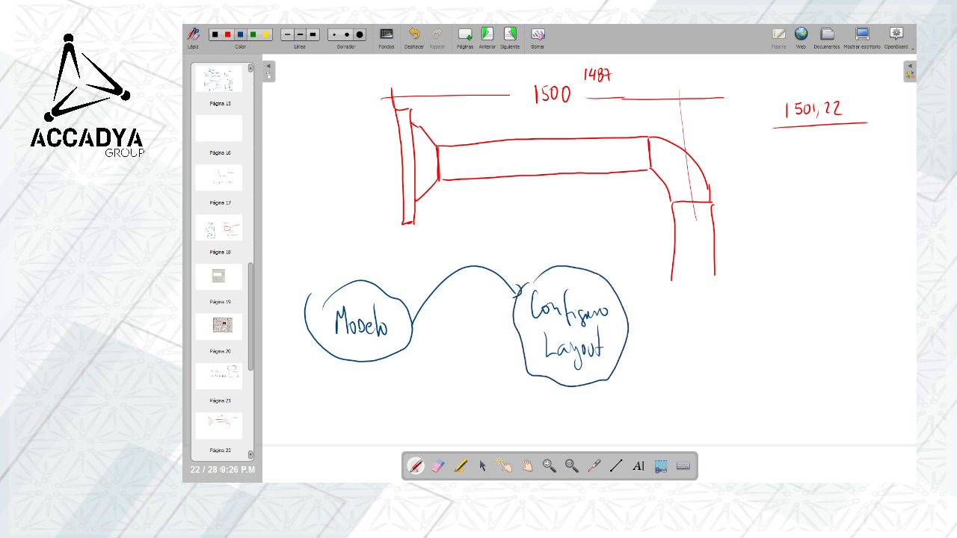
# Draw a wavy arrow from the "Configuro Layout" circle to a boxed "Crear Viewports"
pyautogui.moveTo(626, 331)
pyautogui.mouseDown()
pyautogui.moveTo(685, 330)
pyautogui.moveTo(689, 345)
pyautogui.mouseUp()
pyautogui.moveTo(712, 313); pyautogui.dragTo(714, 337)
pyautogui.moveTo(718, 345)
pyautogui.mouseDown()
pyautogui.moveTo(718, 357)
pyautogui.moveTo(740, 352)
pyautogui.mouseUp()
pyautogui.moveTo(742, 342)
pyautogui.mouseDown()
pyautogui.moveTo(743, 362)
pyautogui.moveTo(750, 350)
pyautogui.mouseUp()
pyautogui.moveTo(752, 345); pyautogui.dragTo(761, 344)
pyautogui.moveTo(764, 326); pyautogui.dragTo(764, 352)
pyautogui.moveTo(692, 307); pyautogui.dragTo(701, 369)
pyautogui.moveTo(692, 304)
pyautogui.mouseDown()
pyautogui.moveTo(792, 298)
pyautogui.moveTo(800, 366)
pyautogui.mouseUp()
pyautogui.moveTo(697, 370); pyautogui.dragTo(773, 365)
# Draw an arrow pointing down at the "Crear Viewports" box and label it "ESCALA"
pyautogui.moveTo(770, 233); pyautogui.dragTo(759, 284)
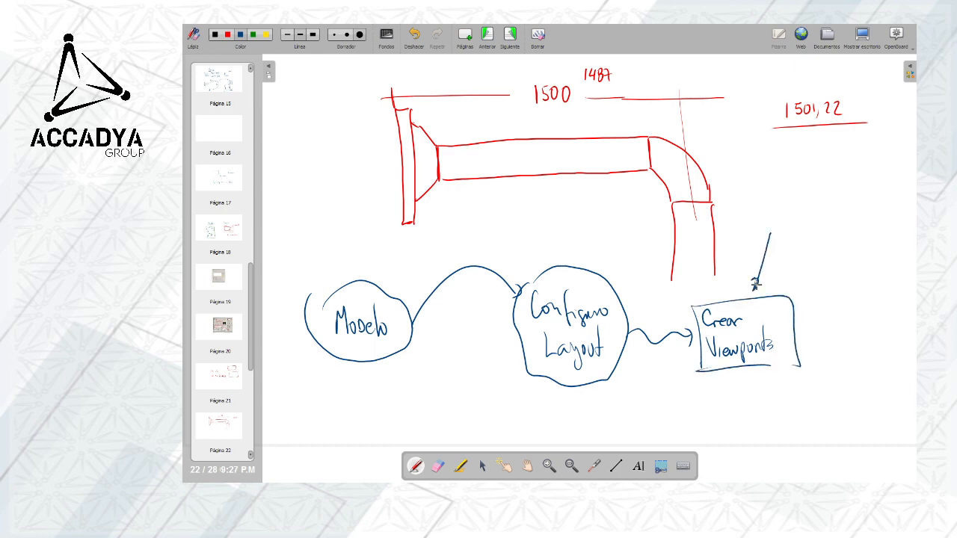
pyautogui.moveTo(792, 214); pyautogui.dragTo(783, 228)
pyautogui.moveTo(784, 222)
pyautogui.mouseDown()
pyautogui.moveTo(829, 217)
pyautogui.moveTo(840, 228)
pyautogui.mouseUp()
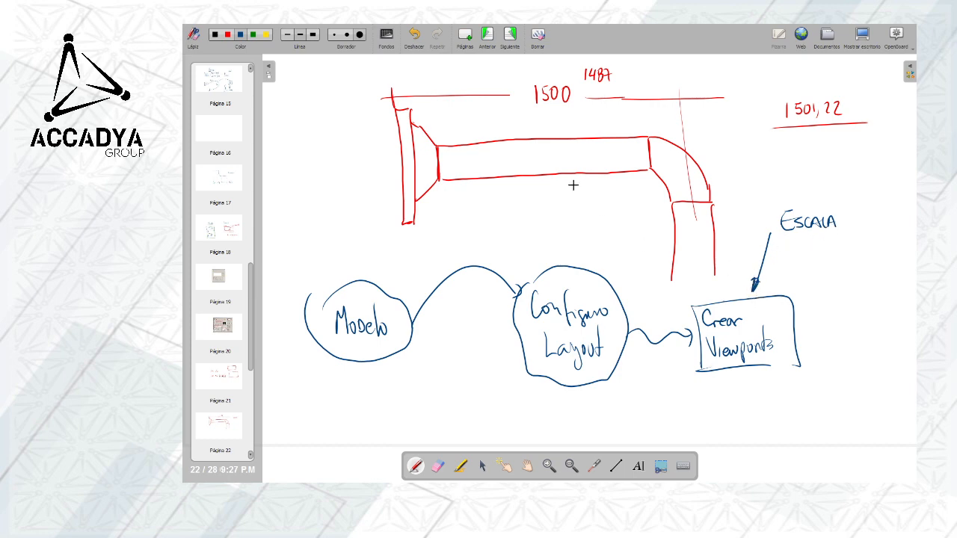
# Add a blank whiteboard page and draw a large blue rectangle as the sheet outline
pyautogui.click(466, 35)
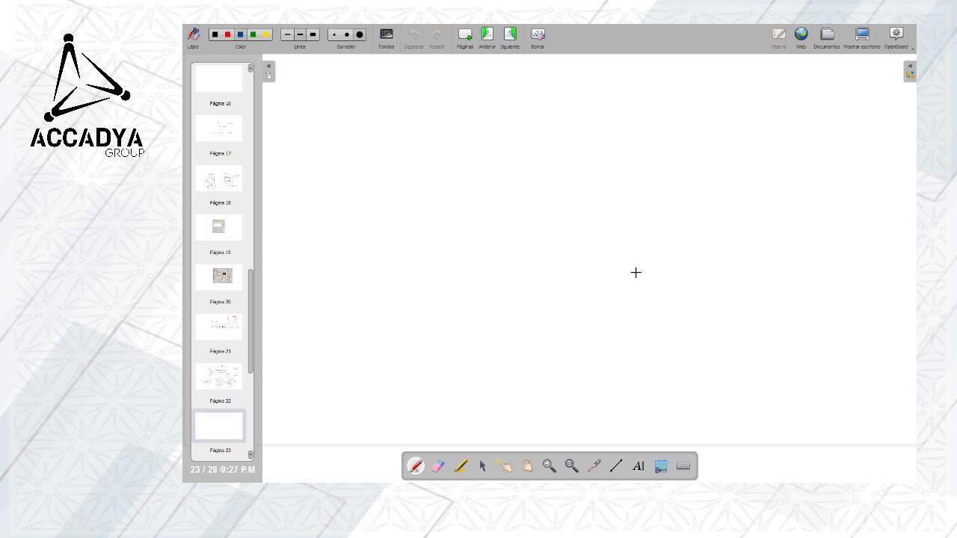
pyautogui.moveTo(436, 155)
pyautogui.mouseDown()
pyautogui.moveTo(735, 160)
pyautogui.moveTo(740, 340)
pyautogui.mouseUp()
pyautogui.moveTo(430, 157)
pyautogui.mouseDown()
pyautogui.moveTo(448, 337)
pyautogui.moveTo(735, 337)
pyautogui.mouseUp()
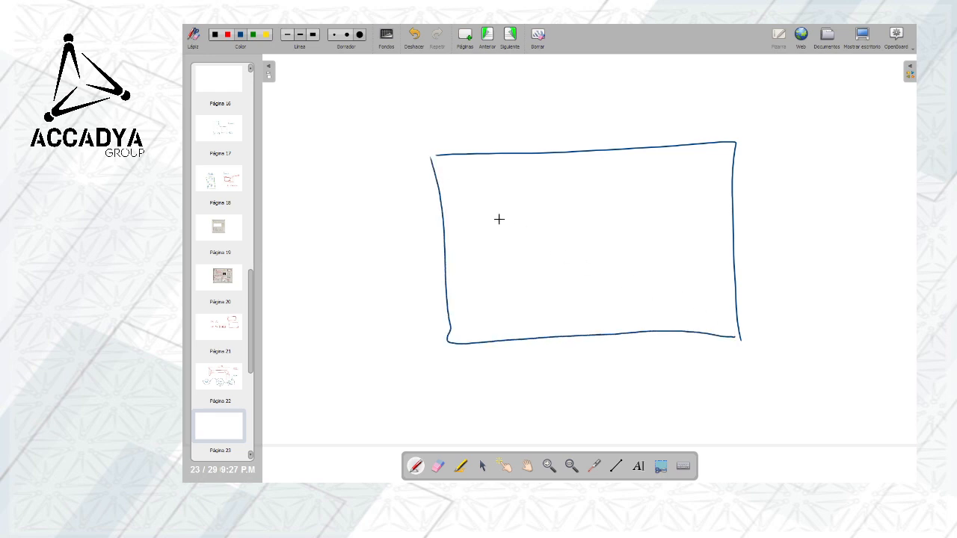
# Draw two adjoining red viewport boxes inside the sheet outline and sketch a small pipe detail in the first one
pyautogui.click(227, 34)
pyautogui.moveTo(482, 180)
pyautogui.mouseDown()
pyautogui.moveTo(501, 178)
pyautogui.moveTo(514, 234)
pyautogui.moveTo(486, 182)
pyautogui.mouseUp()
pyautogui.moveTo(567, 230)
pyautogui.mouseDown()
pyautogui.moveTo(557, 181)
pyautogui.moveTo(634, 231)
pyautogui.moveTo(643, 225)
pyautogui.mouseUp()
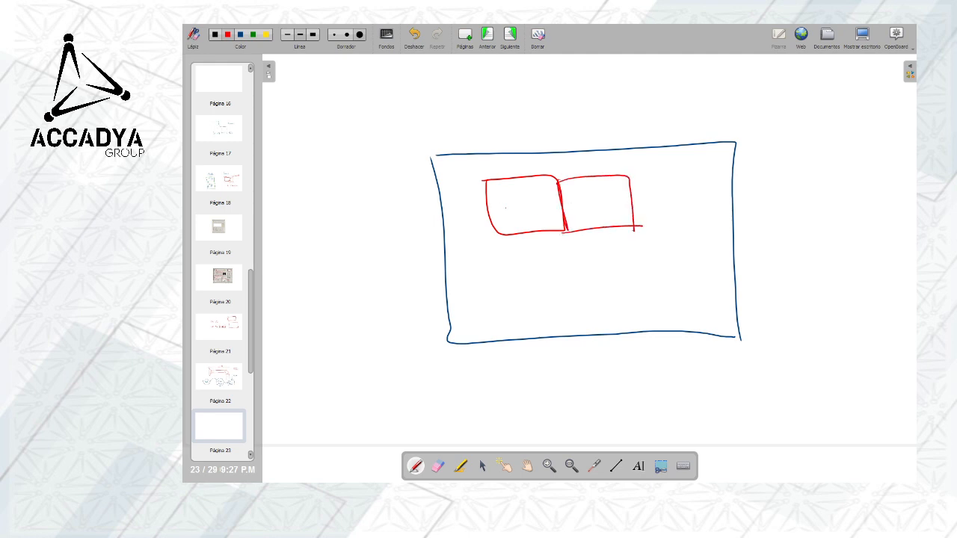
pyautogui.moveTo(507, 208); pyautogui.dragTo(533, 213)
pyautogui.moveTo(539, 205)
pyautogui.mouseDown()
pyautogui.moveTo(512, 208)
pyautogui.moveTo(529, 207)
pyautogui.mouseUp()
# Draw a red frame just inside the blue sheet outline and a title block in the frame's lower-right corner
pyautogui.moveTo(446, 170)
pyautogui.mouseDown()
pyautogui.moveTo(457, 329)
pyautogui.moveTo(713, 318)
pyautogui.moveTo(725, 288)
pyautogui.moveTo(721, 171)
pyautogui.moveTo(710, 152)
pyautogui.moveTo(452, 162)
pyautogui.mouseUp()
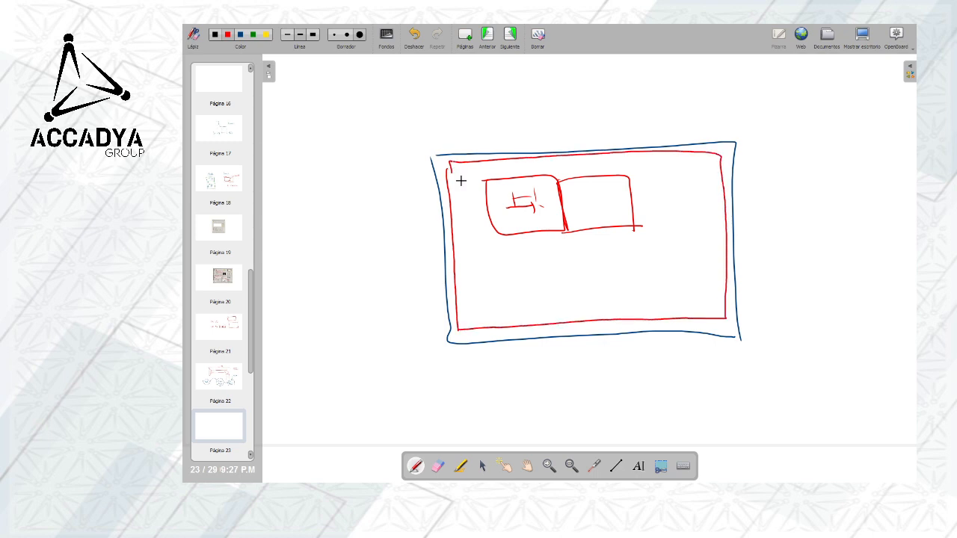
pyautogui.moveTo(640, 321); pyautogui.dragTo(639, 289)
pyautogui.moveTo(634, 285); pyautogui.dragTo(720, 283)
# Mark an X beneath each red viewport box and a check mark above the sheet outline
pyautogui.moveTo(537, 240); pyautogui.dragTo(532, 264)
pyautogui.moveTo(523, 247); pyautogui.dragTo(538, 263)
pyautogui.moveTo(586, 240)
pyautogui.mouseDown()
pyautogui.moveTo(607, 255)
pyautogui.moveTo(594, 263)
pyautogui.mouseUp()
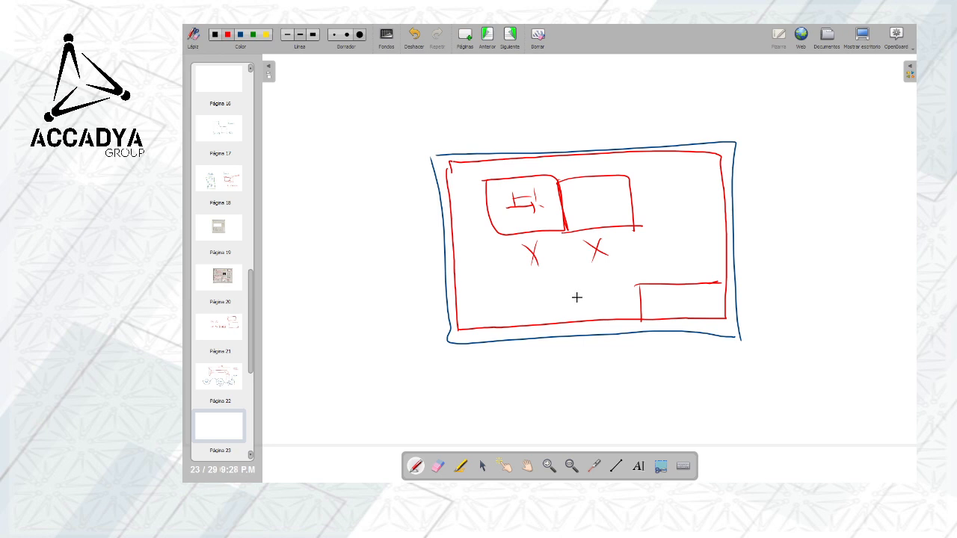
pyautogui.moveTo(525, 141); pyautogui.dragTo(543, 131)
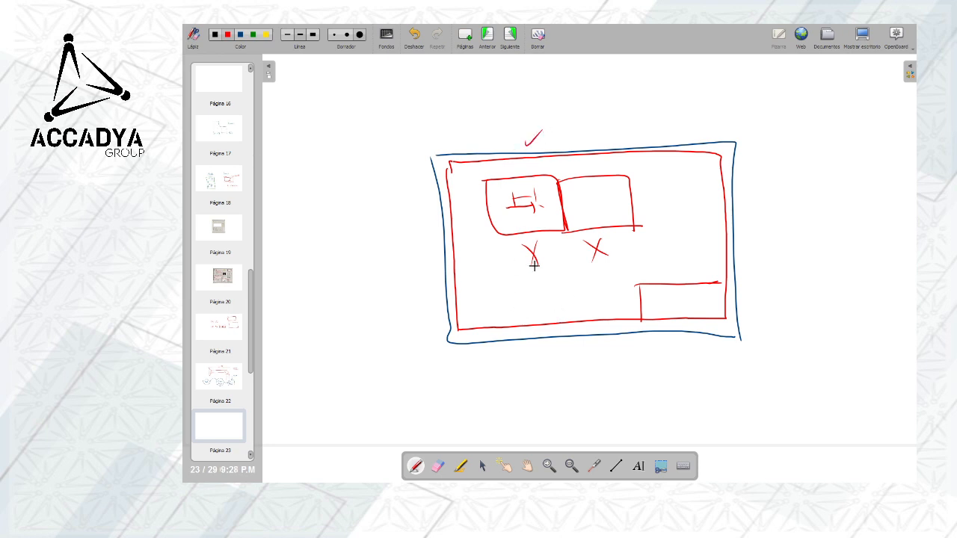